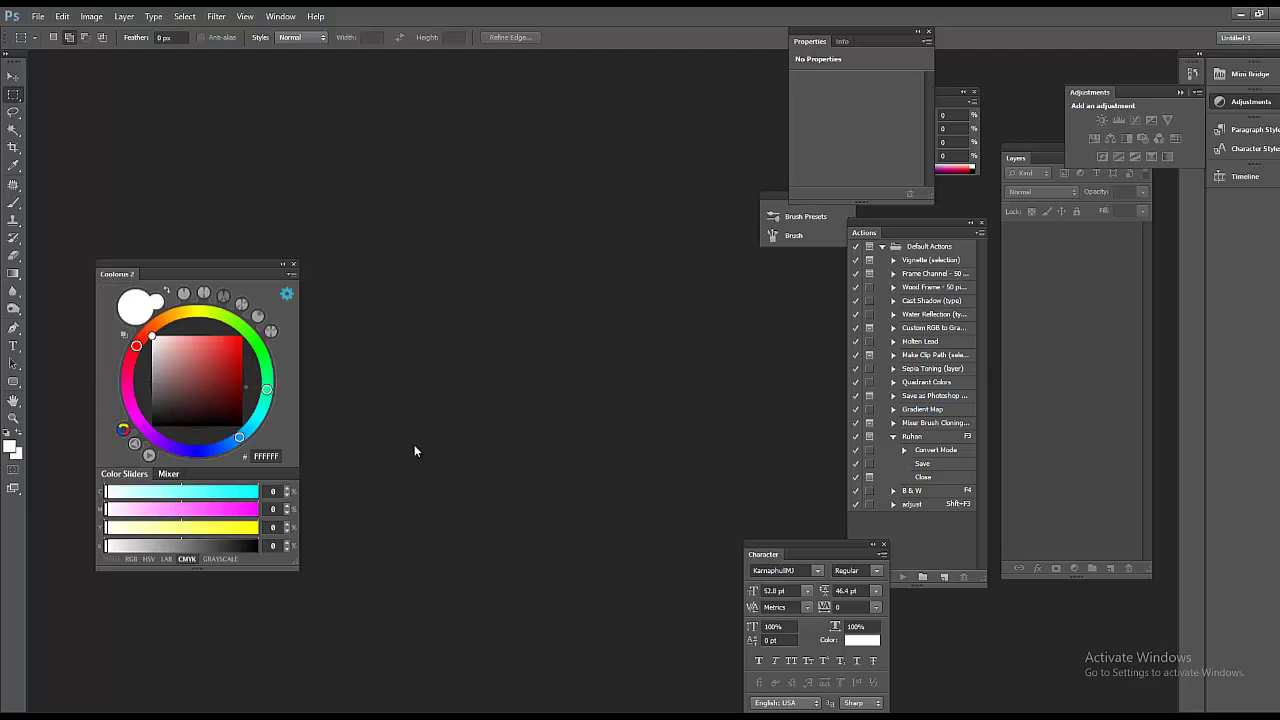
pyautogui.hotkey('ctrl', 'n')
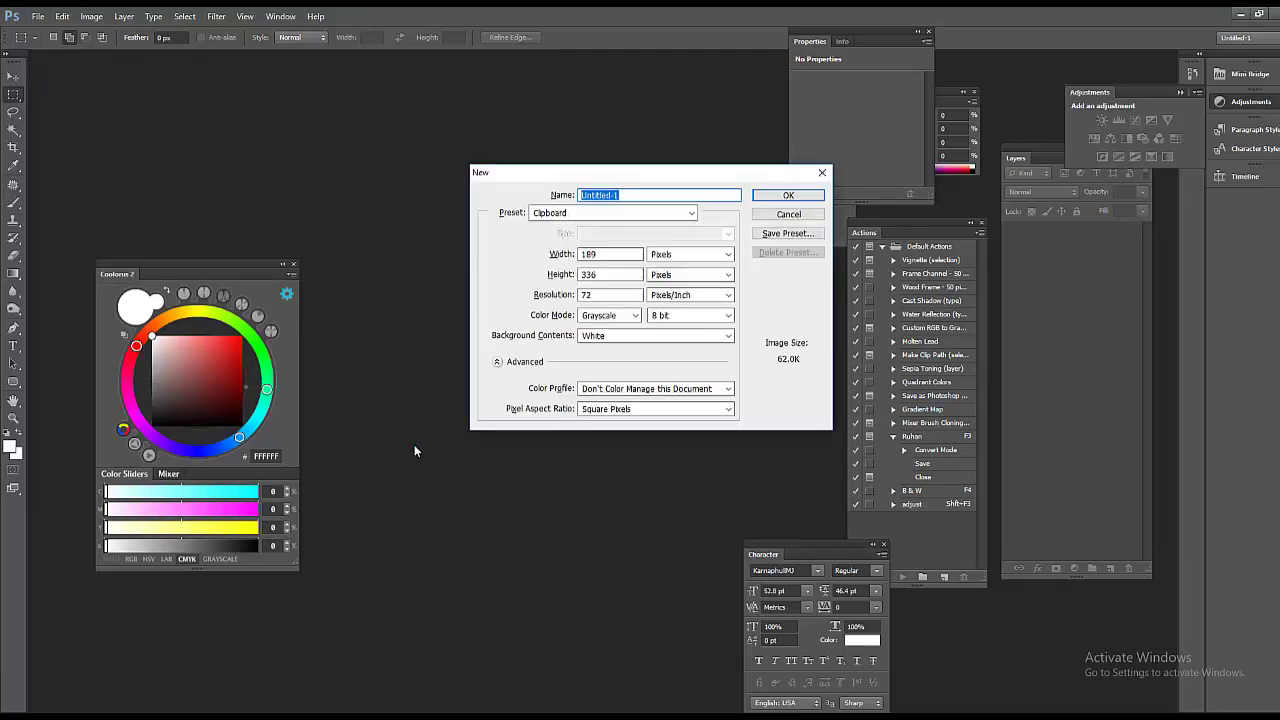
pyautogui.press('Return')
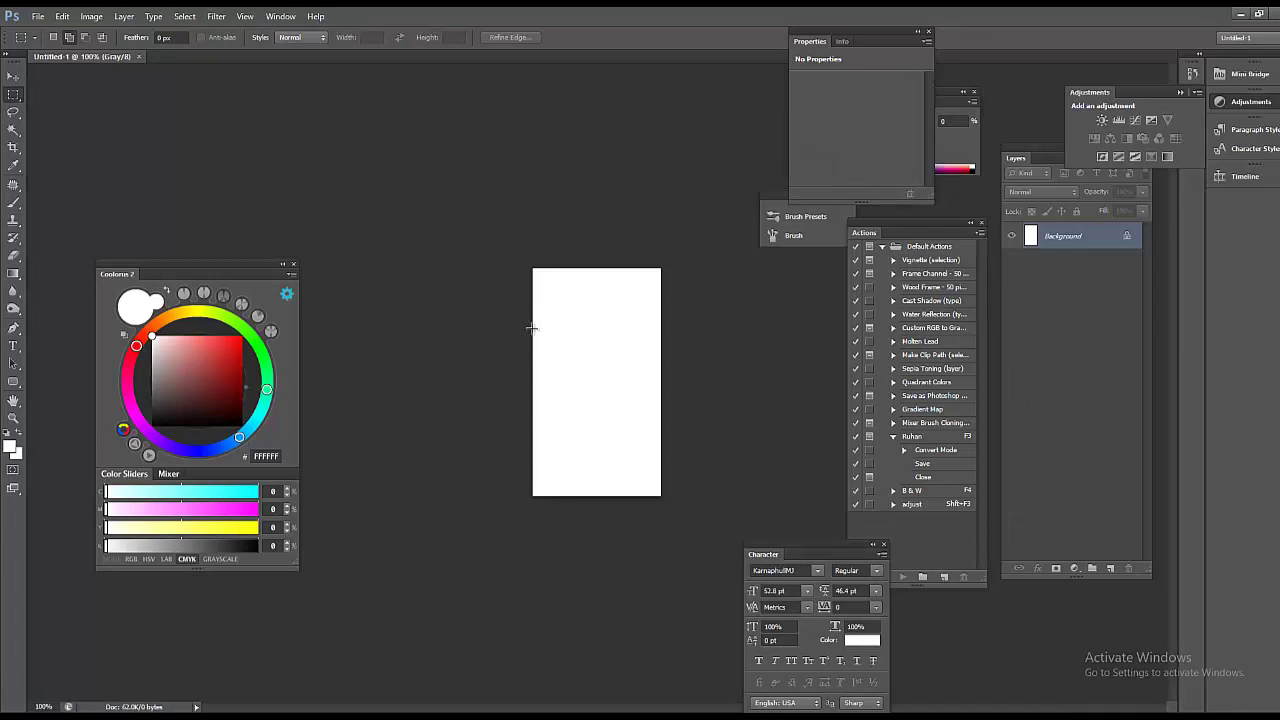
pyautogui.hotkey('ctrl', 'w')
# Step: Create a new document from the Dhaka Comics preset, 7 by 9.5 inches at 300 pixels/inch in CMYK Color
pyautogui.hotkey('ctrl', 'n')
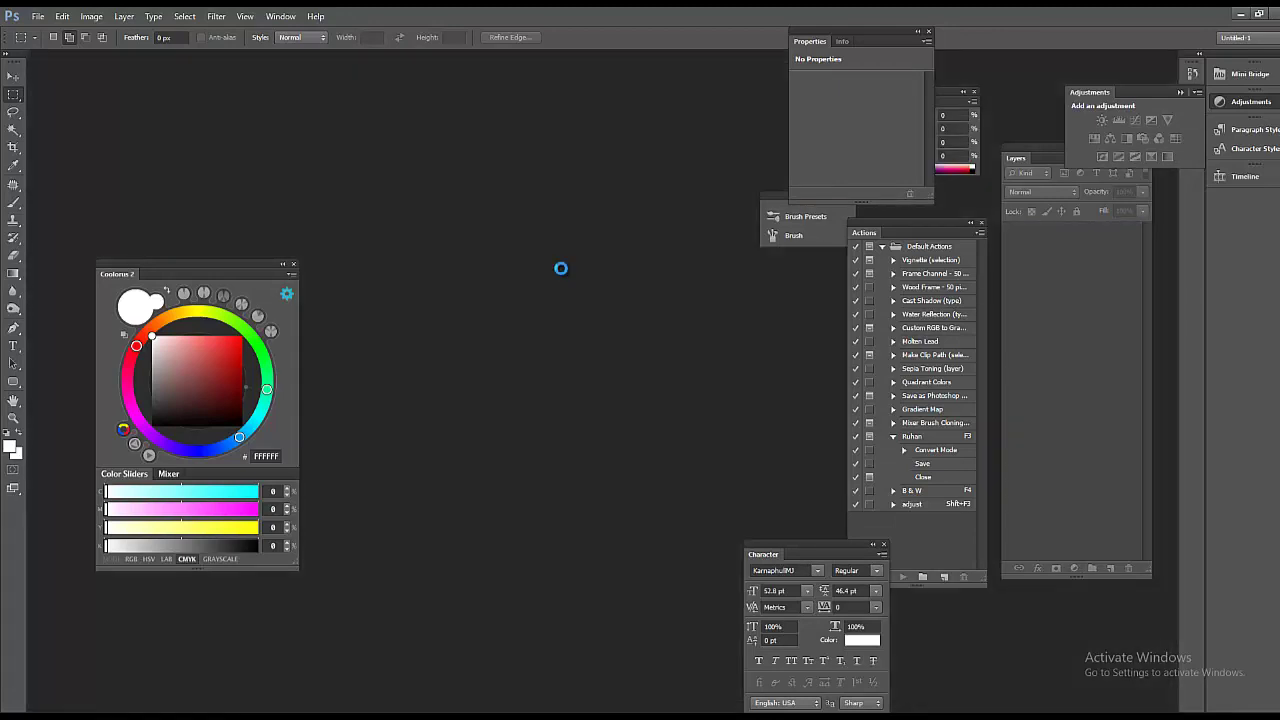
pyautogui.click(691, 213)
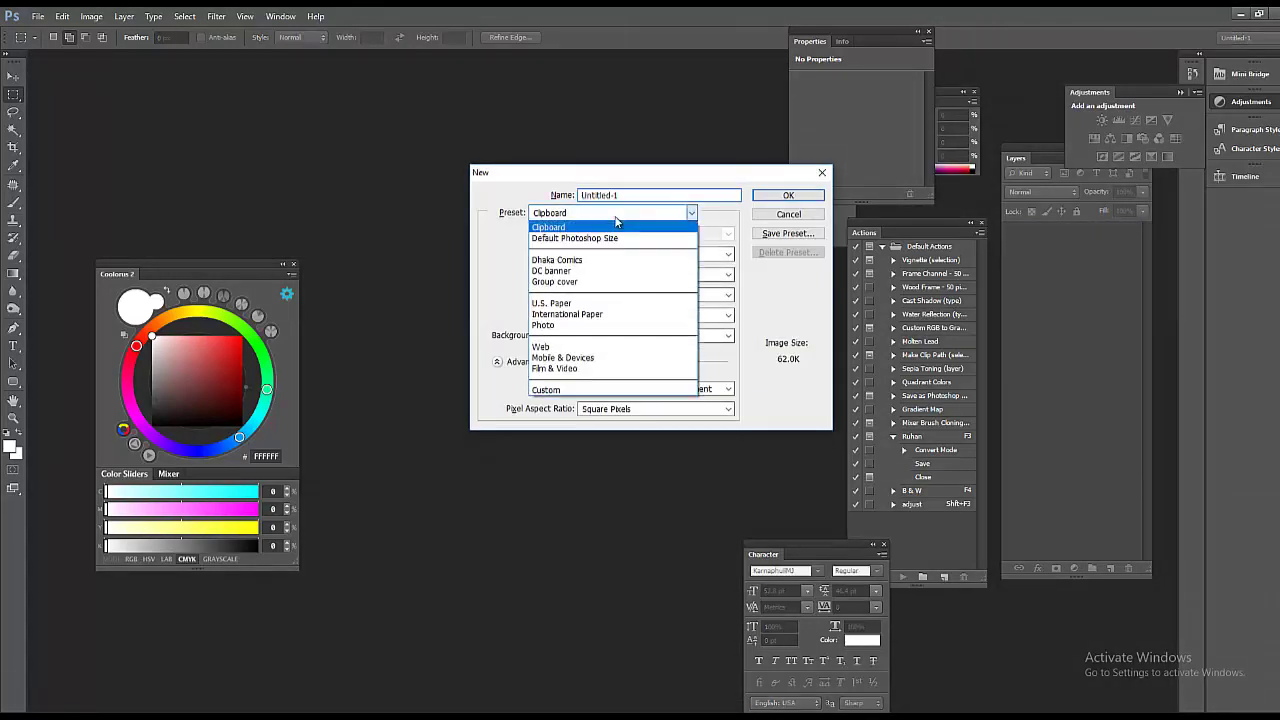
pyautogui.click(589, 259)
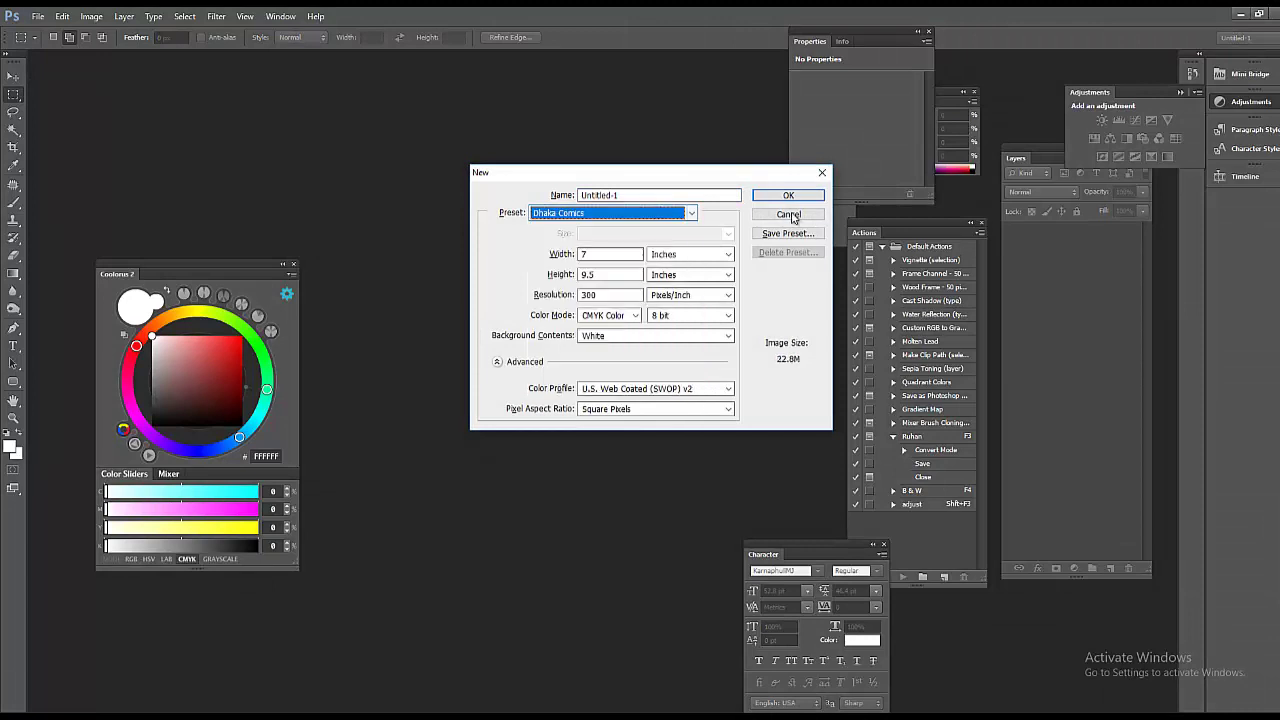
pyautogui.click(782, 199)
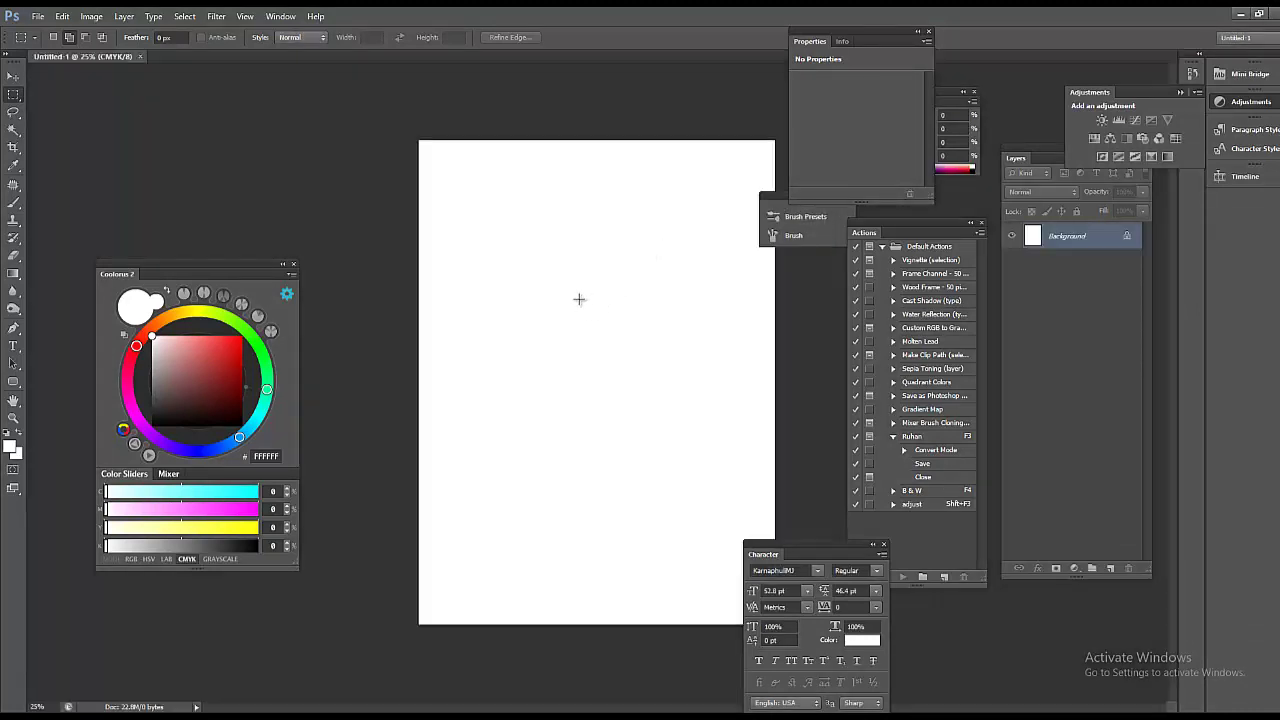
# Step: Close the floating Actions panel to free space beside the canvas
pyautogui.press('Tab')
pyautogui.press('Tab')
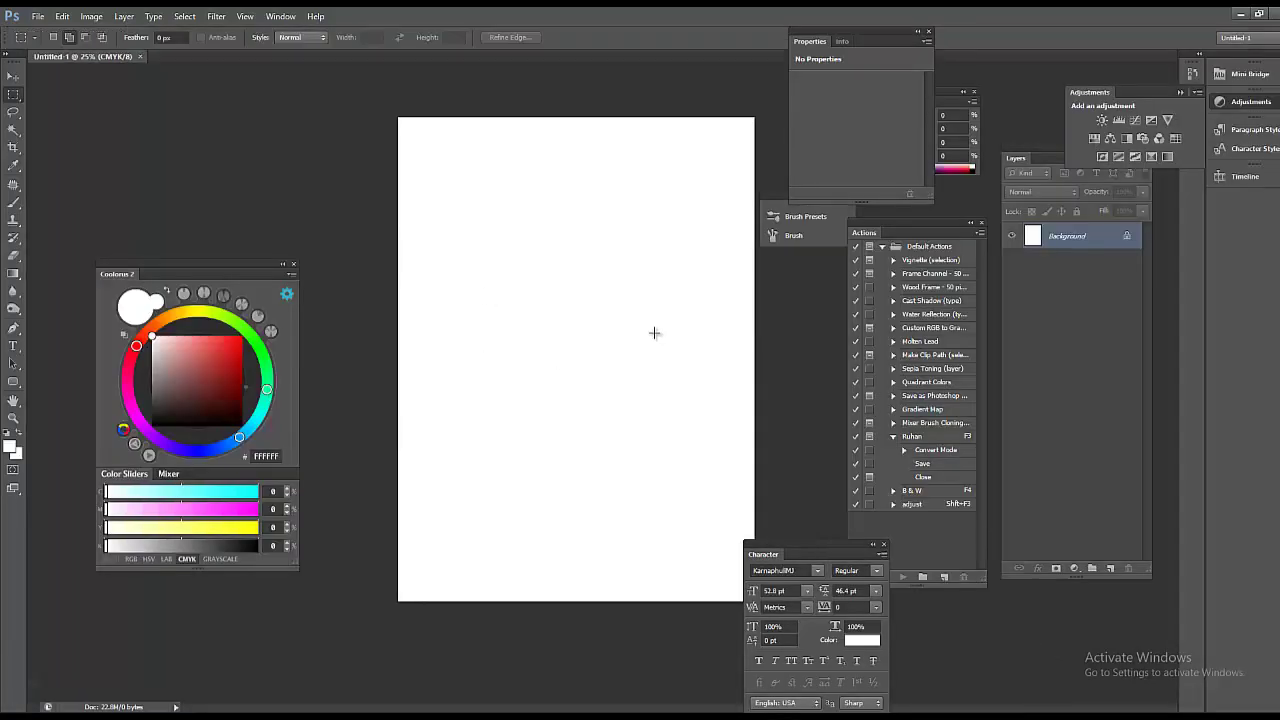
pyautogui.click(981, 223)
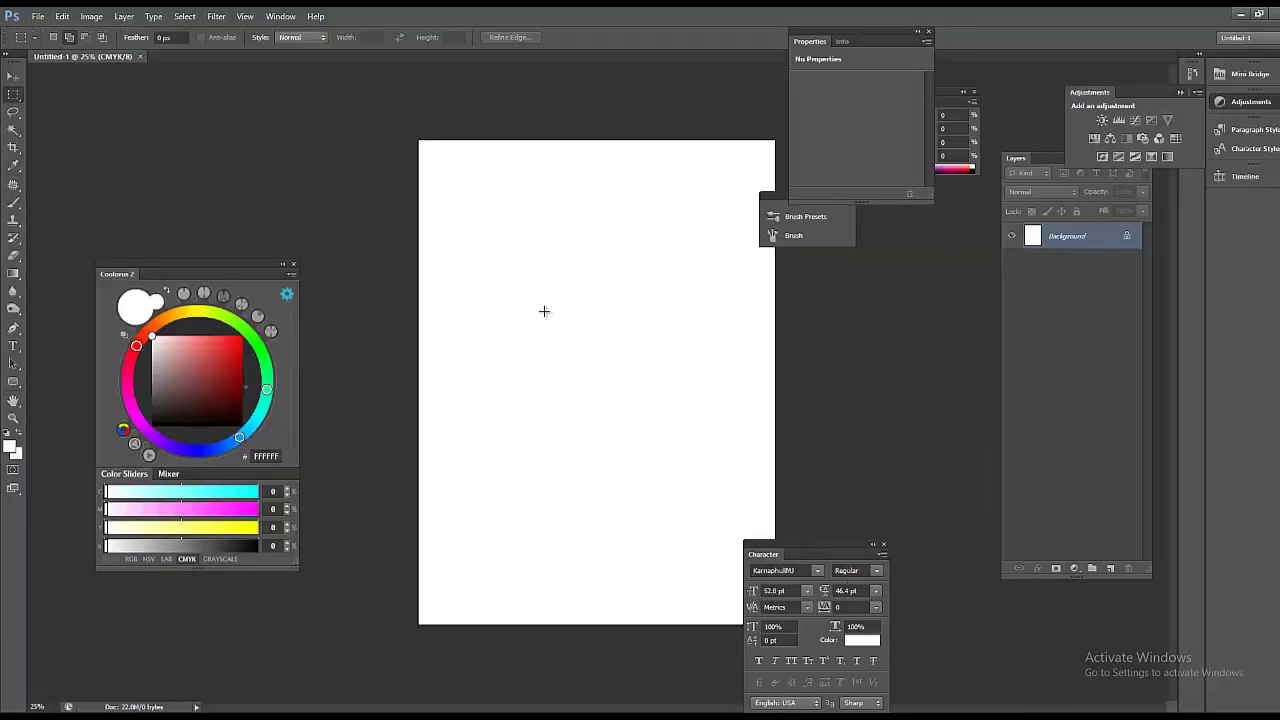
# Step: Activate the Brush tool with black (000000) as the foreground colour and close the Coolorus 2 panel
pyautogui.press('b')
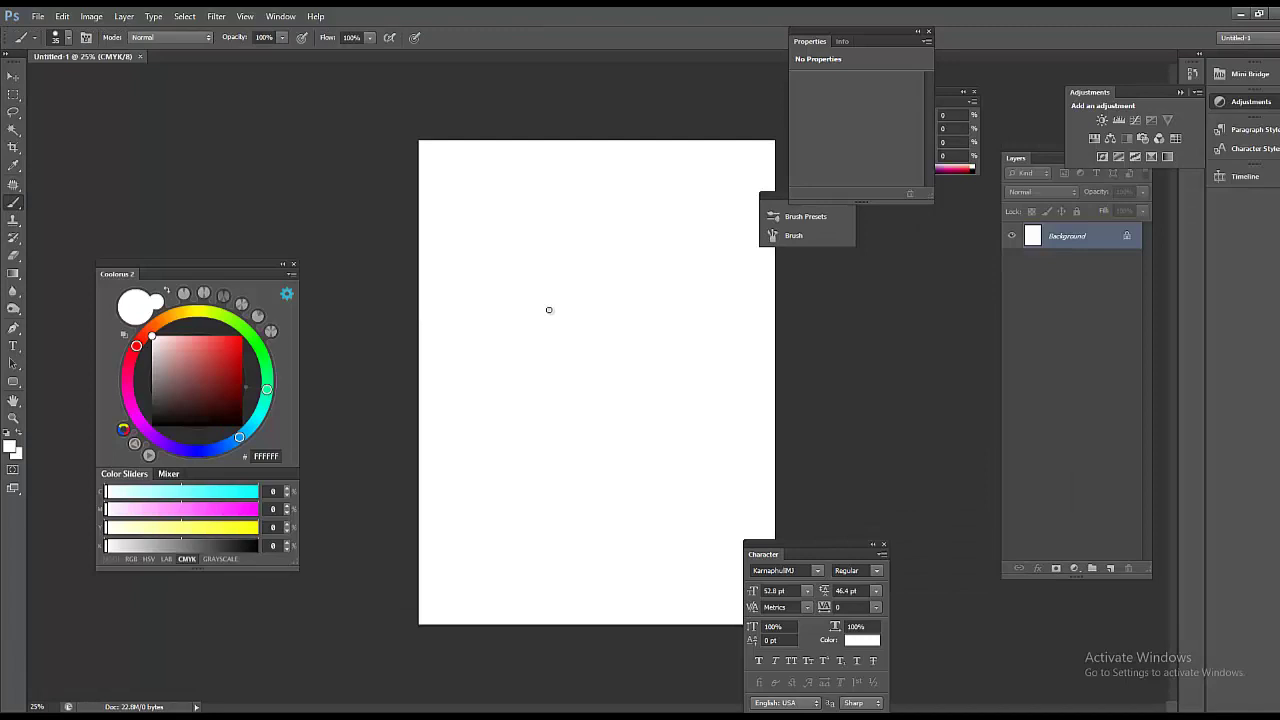
pyautogui.moveTo(240, 410); pyautogui.dragTo(250, 438)
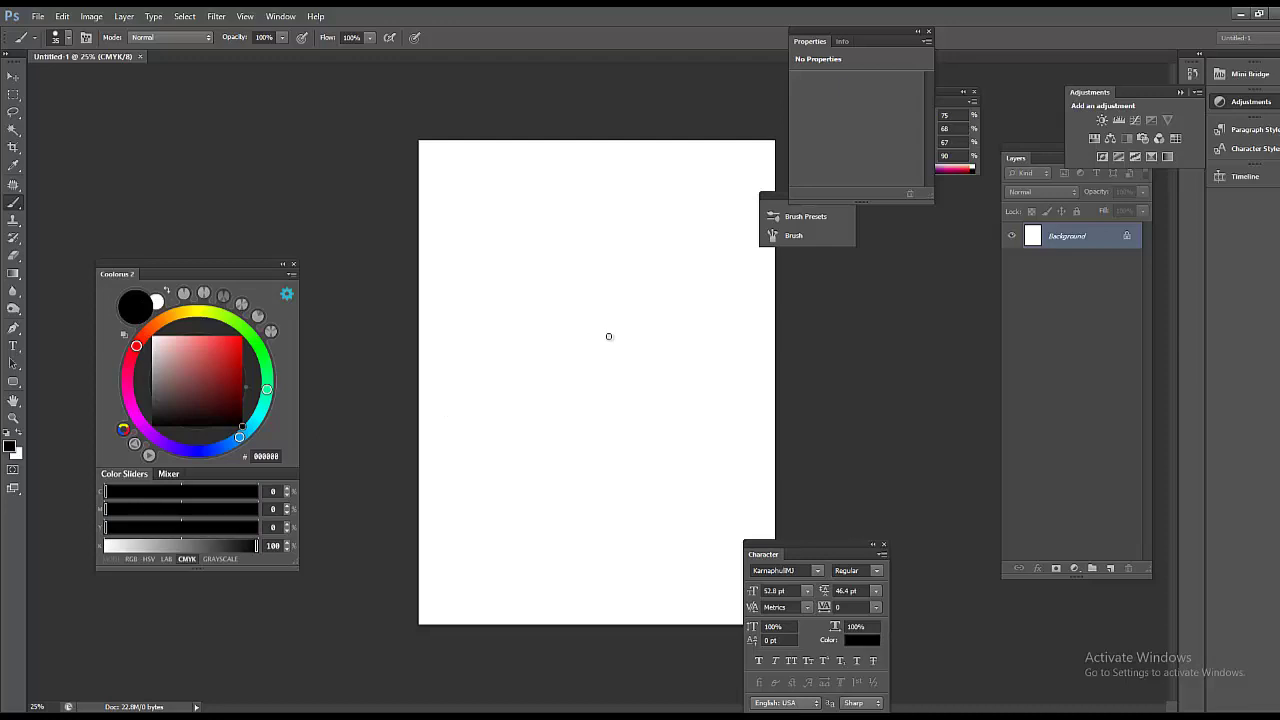
pyautogui.click(292, 264)
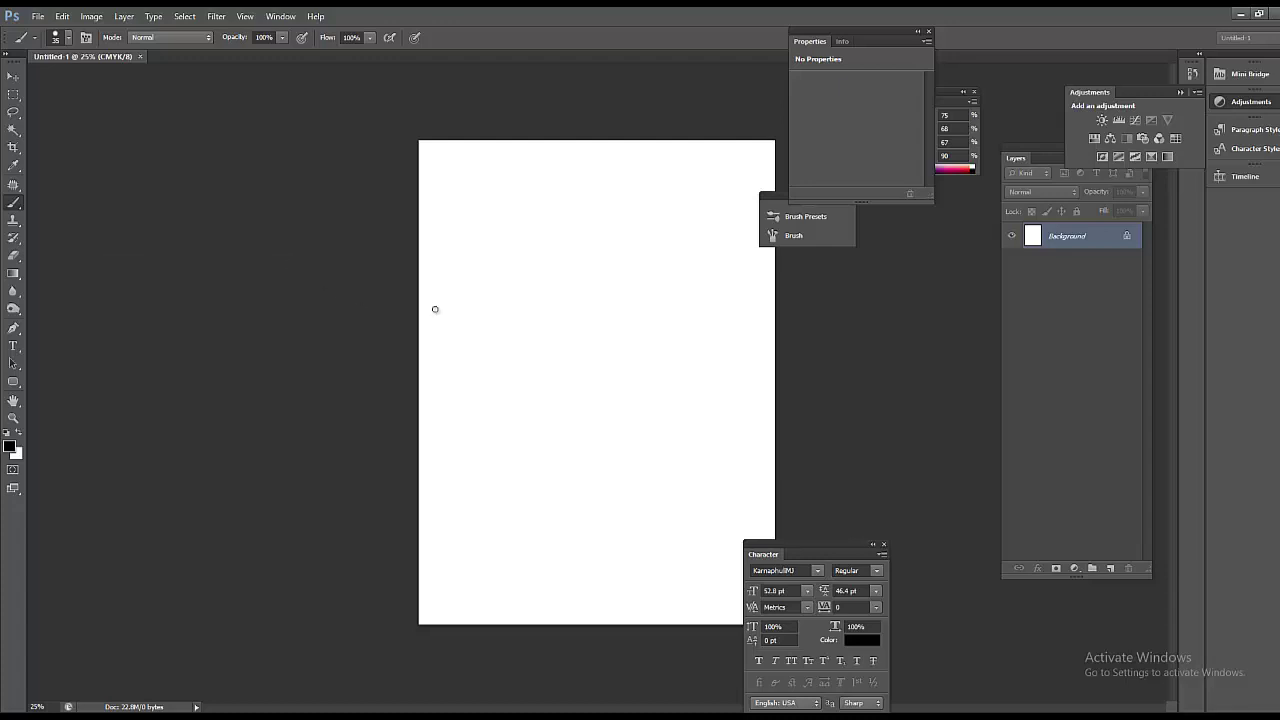
pyautogui.rightClick(592, 317)
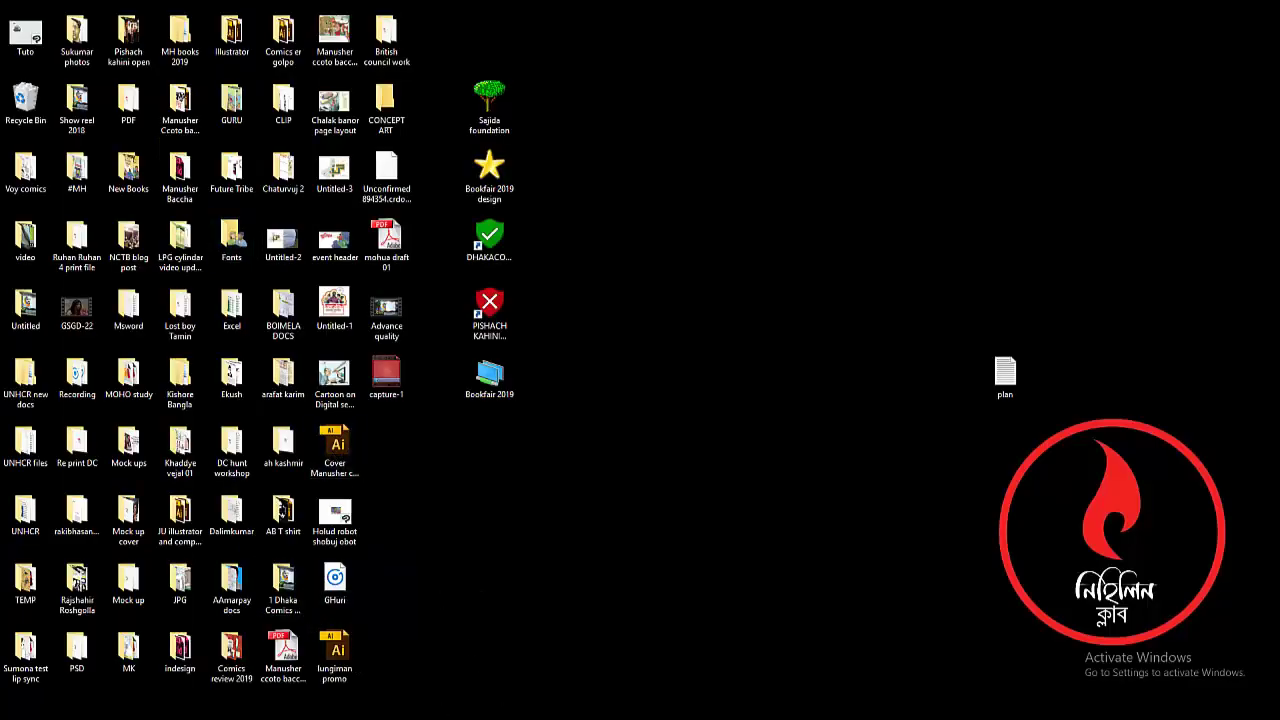
pyautogui.moveTo(350, 718)
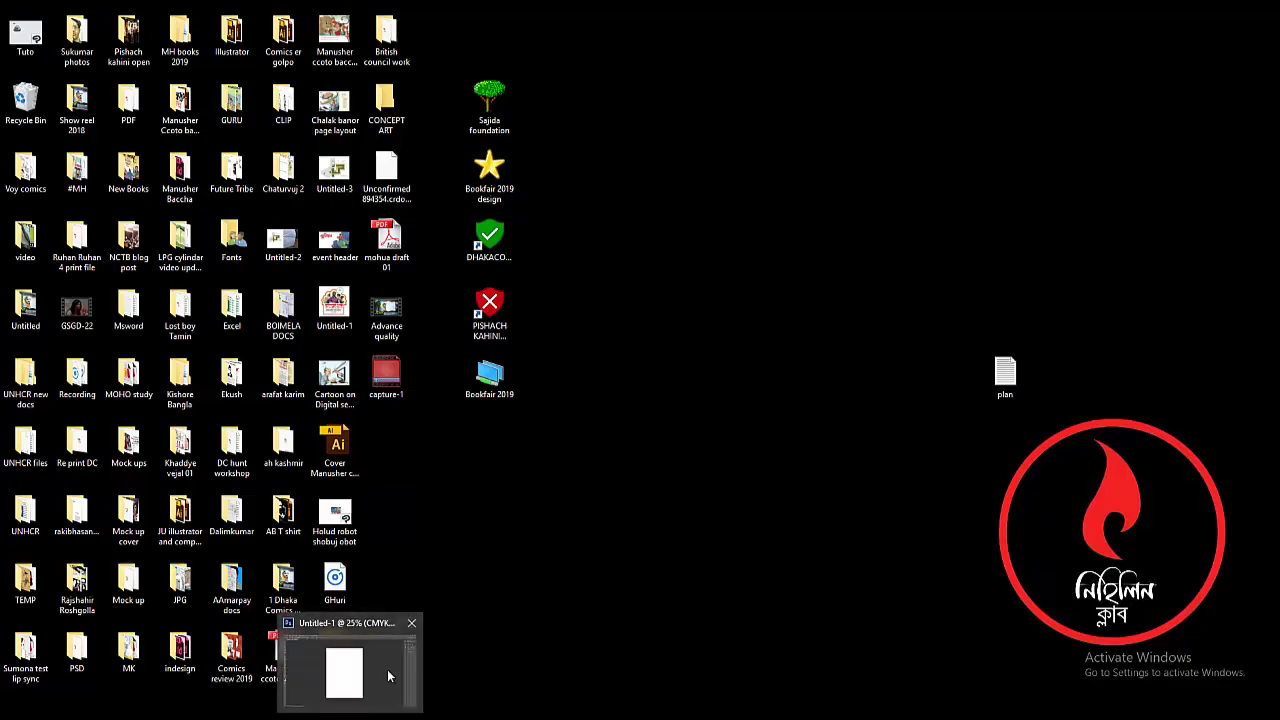
pyautogui.click(362, 716)
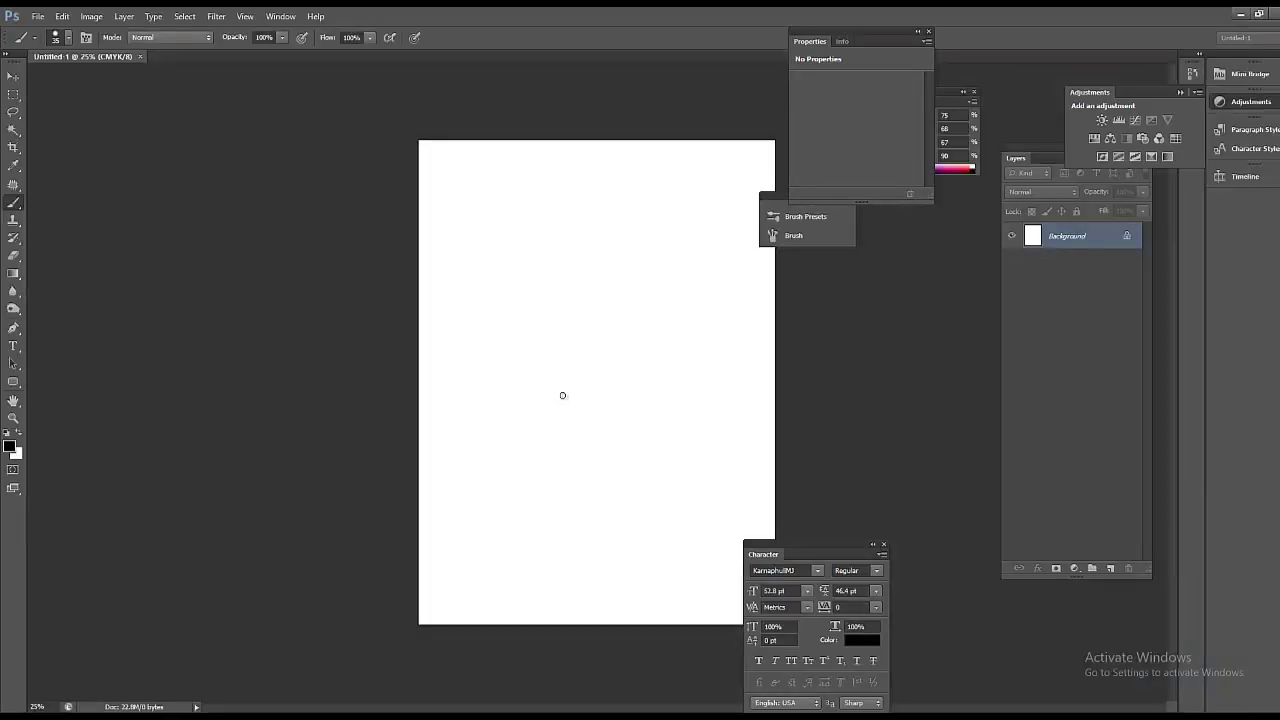
# Step: Enlarge the brush to 70 px and open the Brush settings with the tip shape options
pyautogui.press(']')
pyautogui.press(']')
pyautogui.click(87, 37)
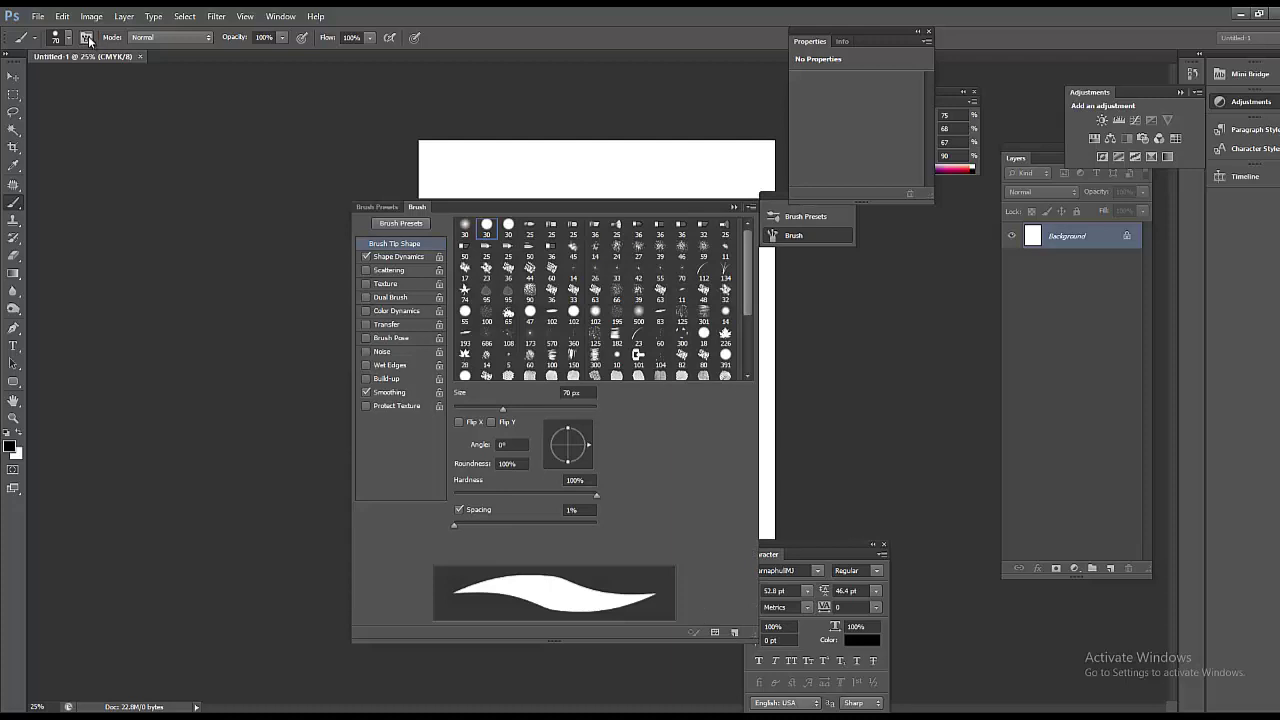
pyautogui.click(87, 37)
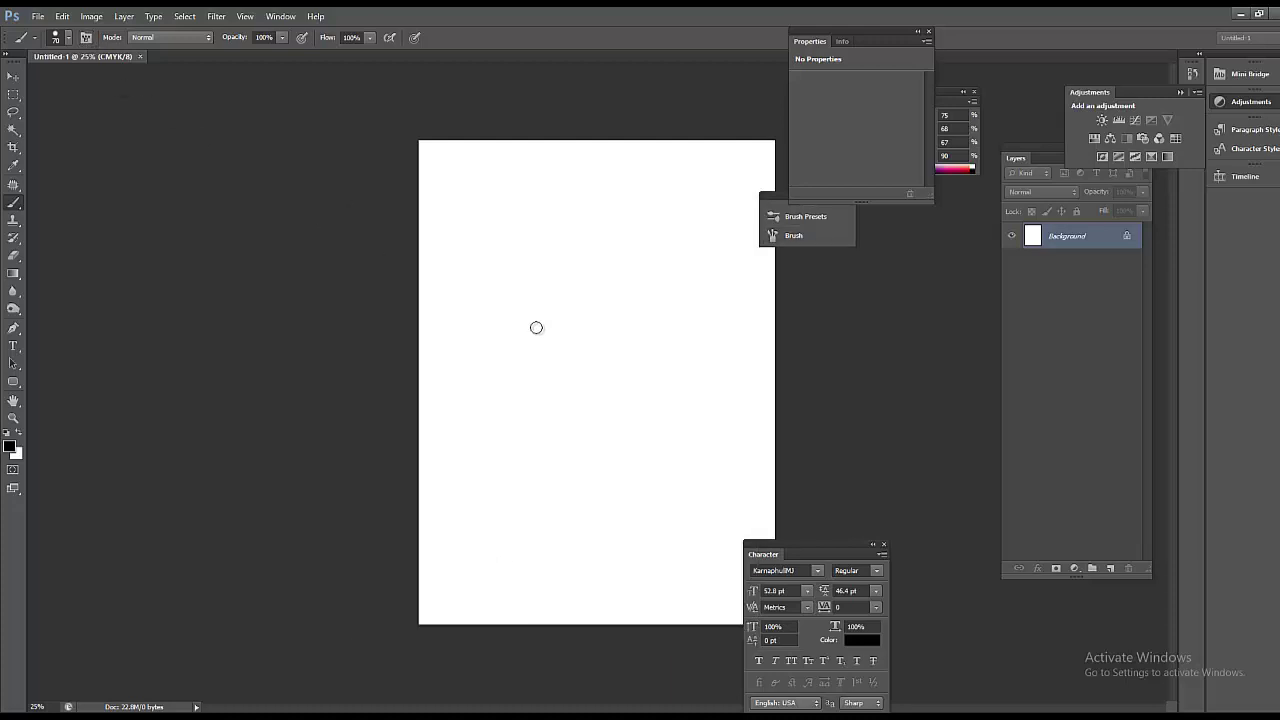
pyautogui.press('F5')
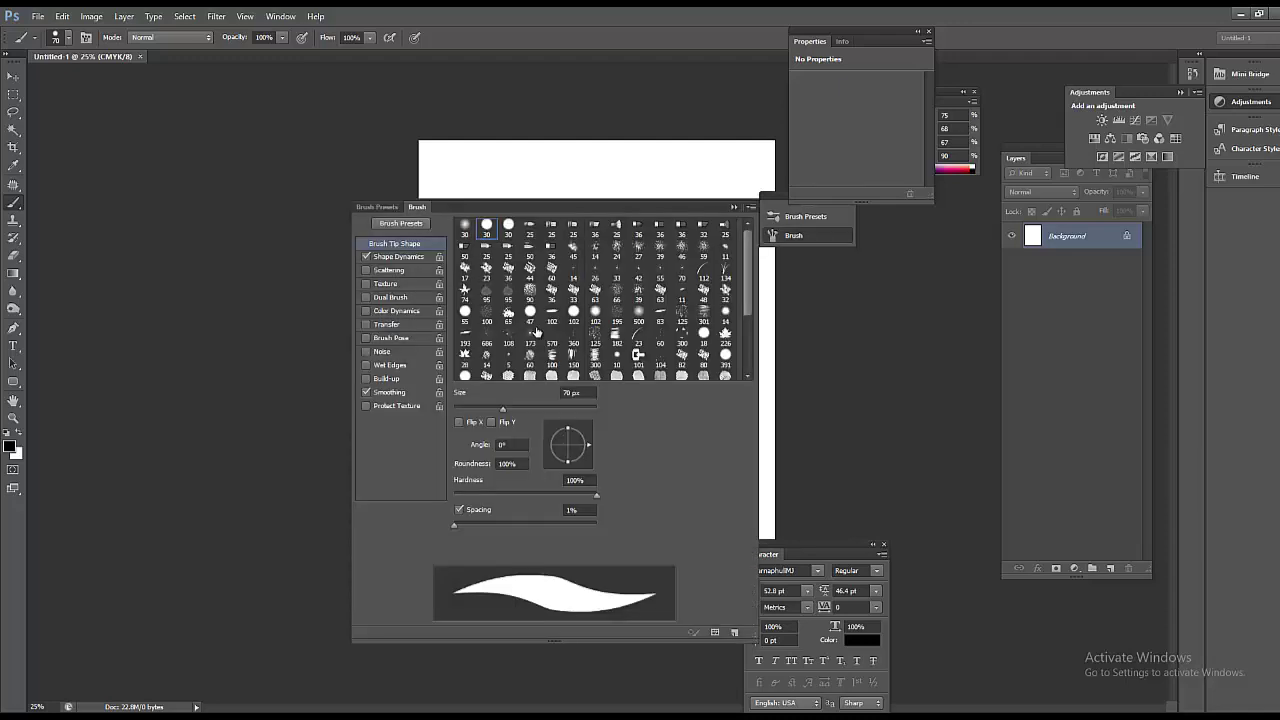
pyautogui.click(734, 208)
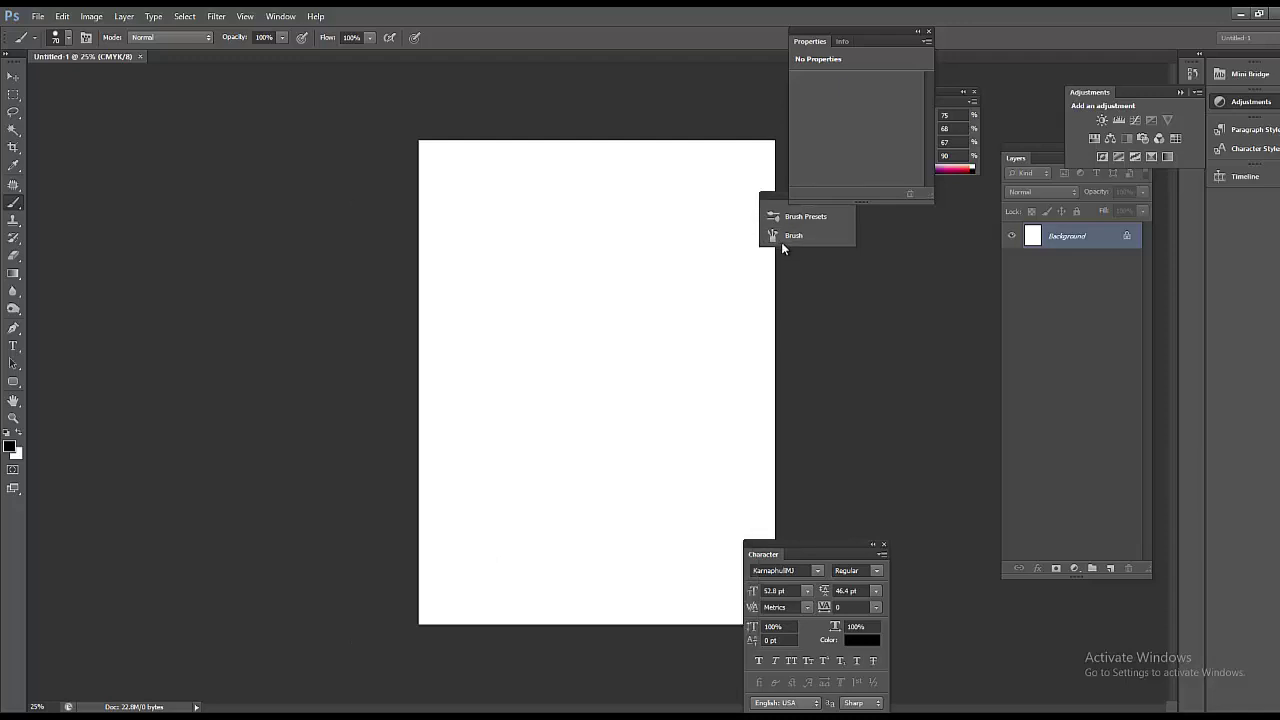
pyautogui.click(794, 238)
pyautogui.click(794, 238)
pyautogui.click(87, 38)
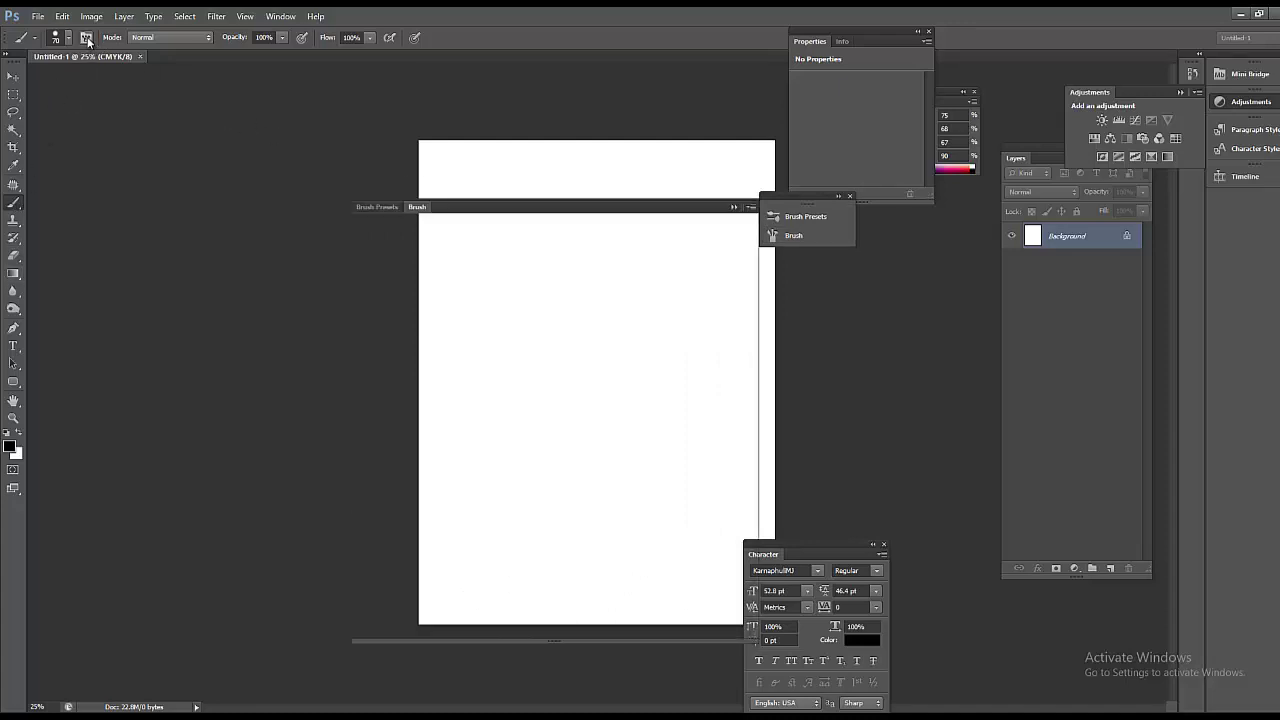
pyautogui.click(88, 37)
pyautogui.click(88, 37)
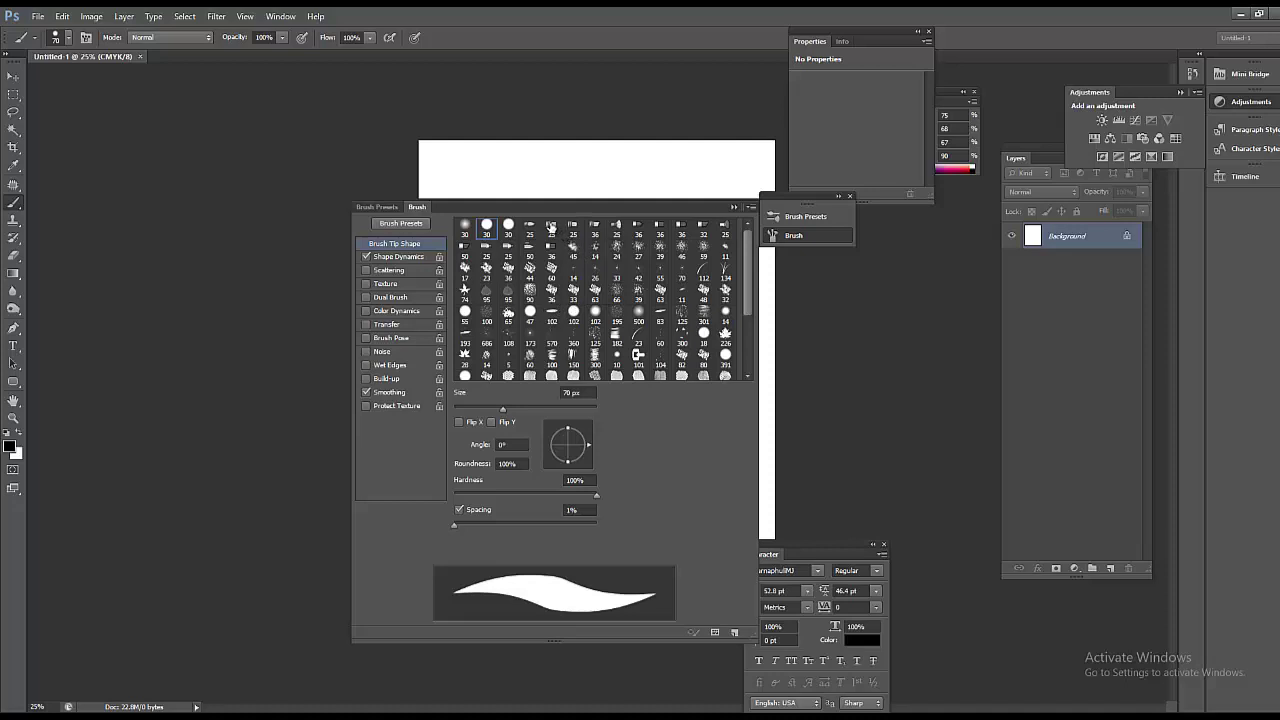
# Step: Try the 25 px Round Blunt bristle tip with a long curved stroke on the canvas, and undo the stroke
pyautogui.click(552, 227)
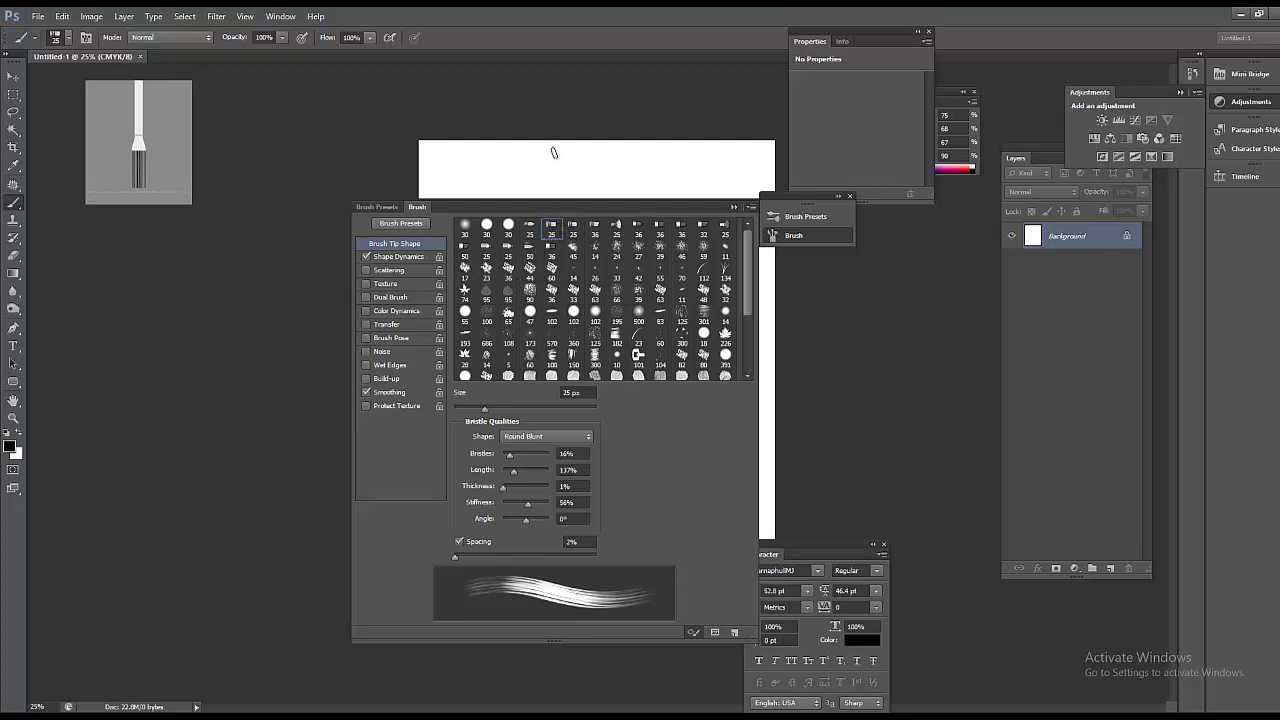
pyautogui.click(735, 207)
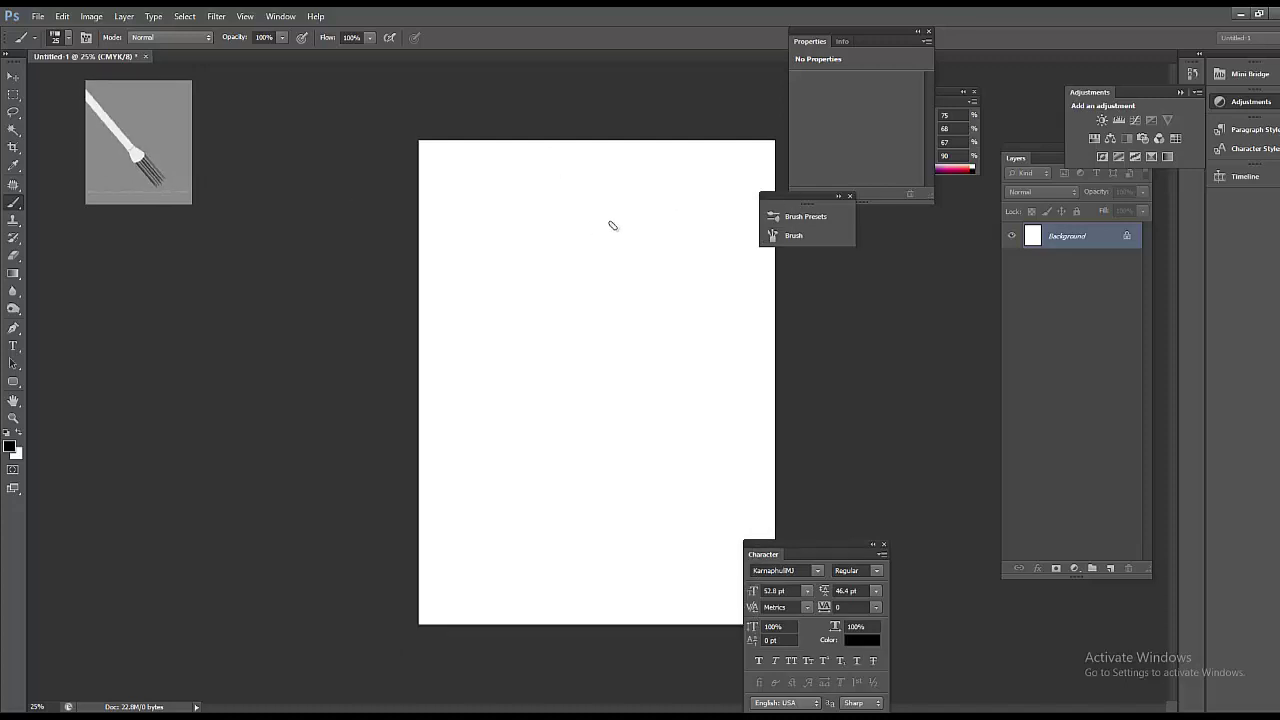
pyautogui.moveTo(613, 225)
pyautogui.mouseDown()
pyautogui.moveTo(579, 281)
pyautogui.moveTo(561, 426)
pyautogui.moveTo(528, 489)
pyautogui.moveTo(549, 526)
pyautogui.moveTo(595, 521)
pyautogui.moveTo(630, 483)
pyautogui.moveTo(688, 296)
pyautogui.mouseUp()
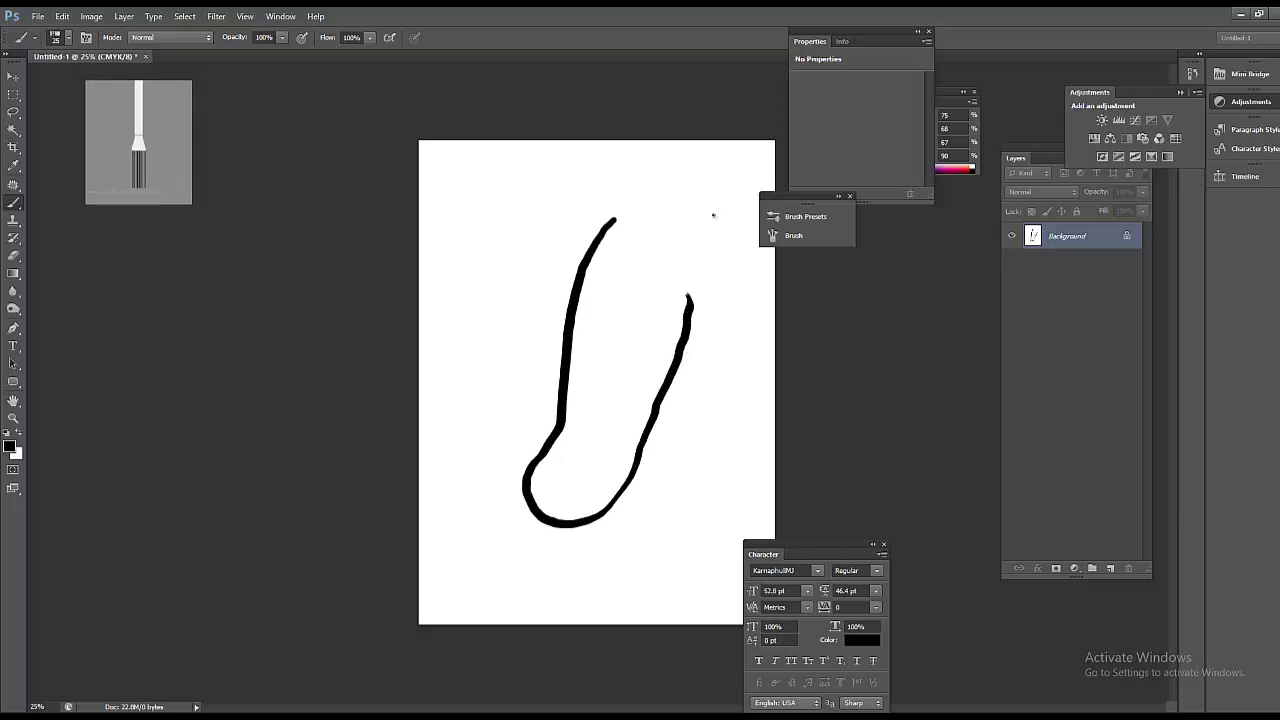
pyautogui.hotkey('ctrl', 'z')
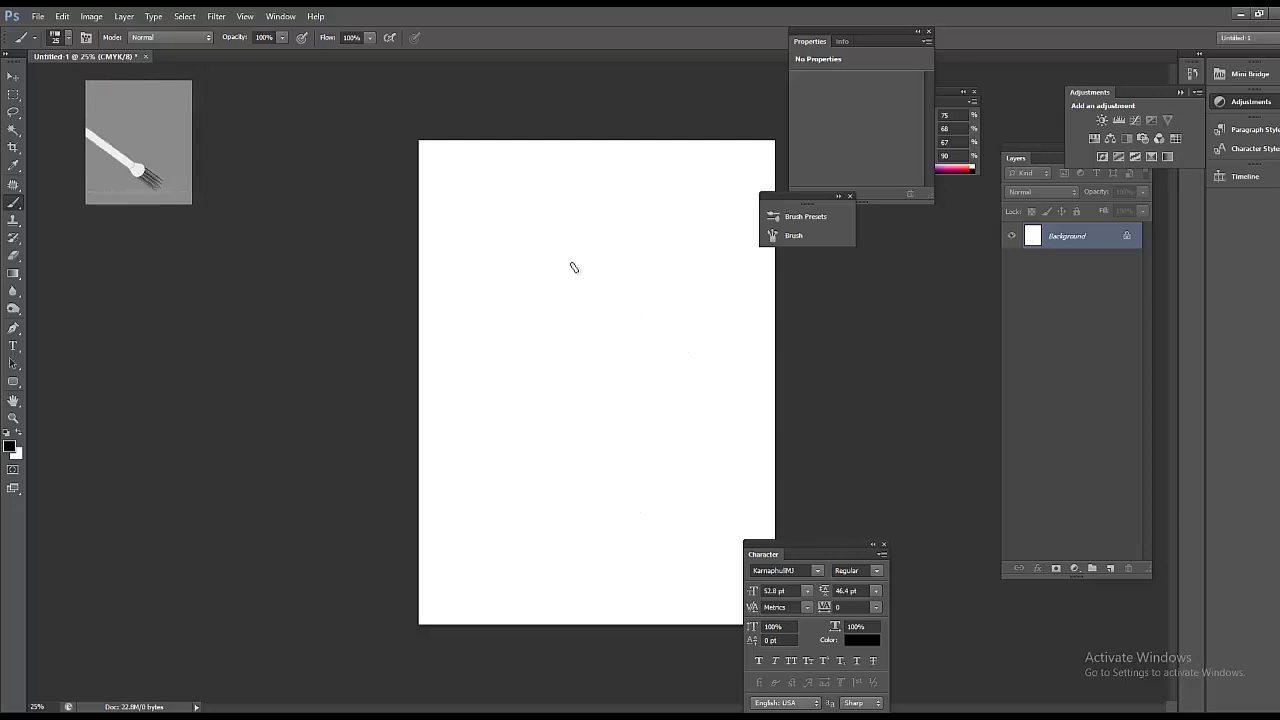
# Step: Choose the hard round brush preset with tapered stroke ends and set its size to 59 px
pyautogui.rightClick(547, 243)
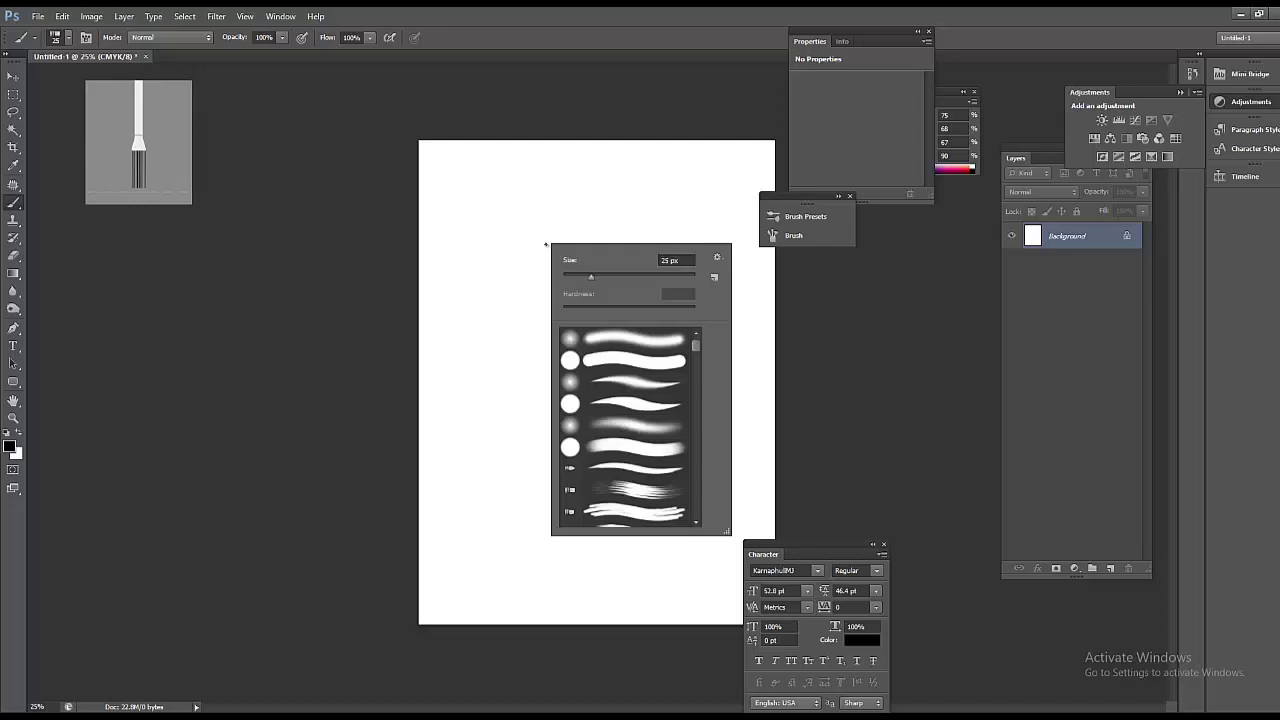
pyautogui.click(627, 406)
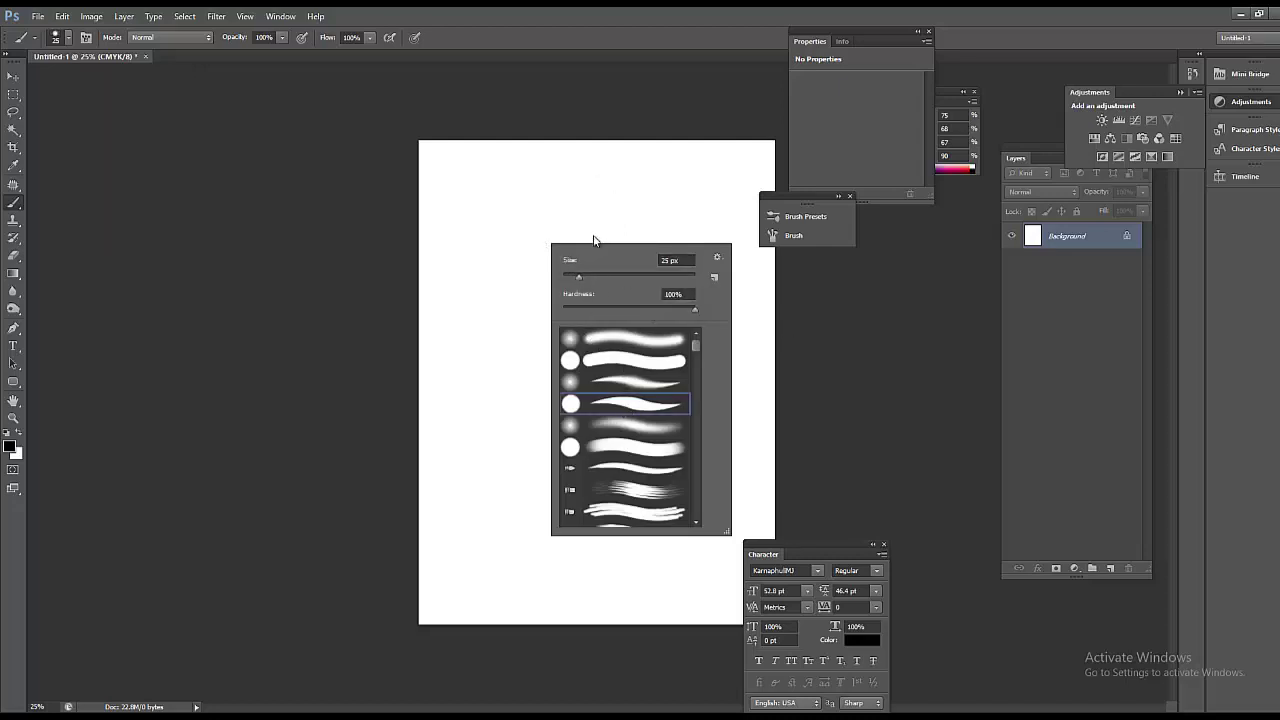
pyautogui.moveTo(583, 277); pyautogui.dragTo(601, 276)
pyautogui.click(450, 42)
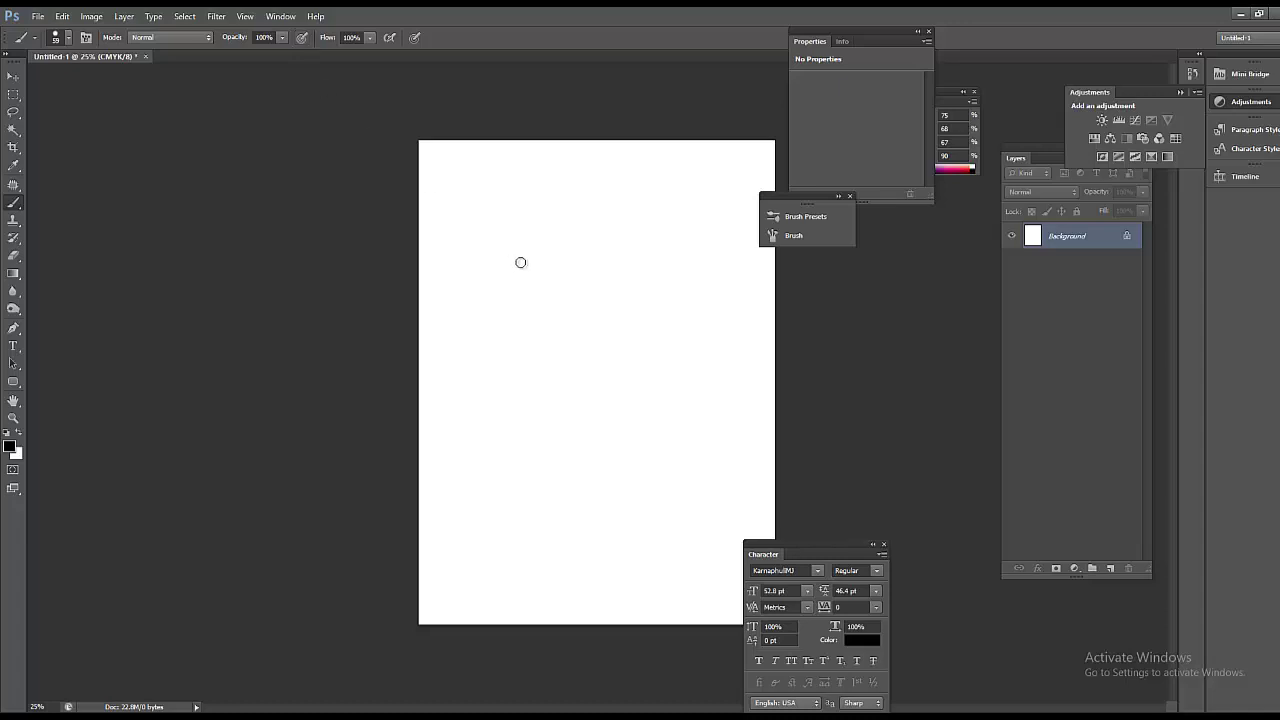
# Step: Examine the brush's Shape Dynamics settings, trying the Minimum Diameter and Size Jitter controls, and return to Brush Tip Shape
pyautogui.press('F5')
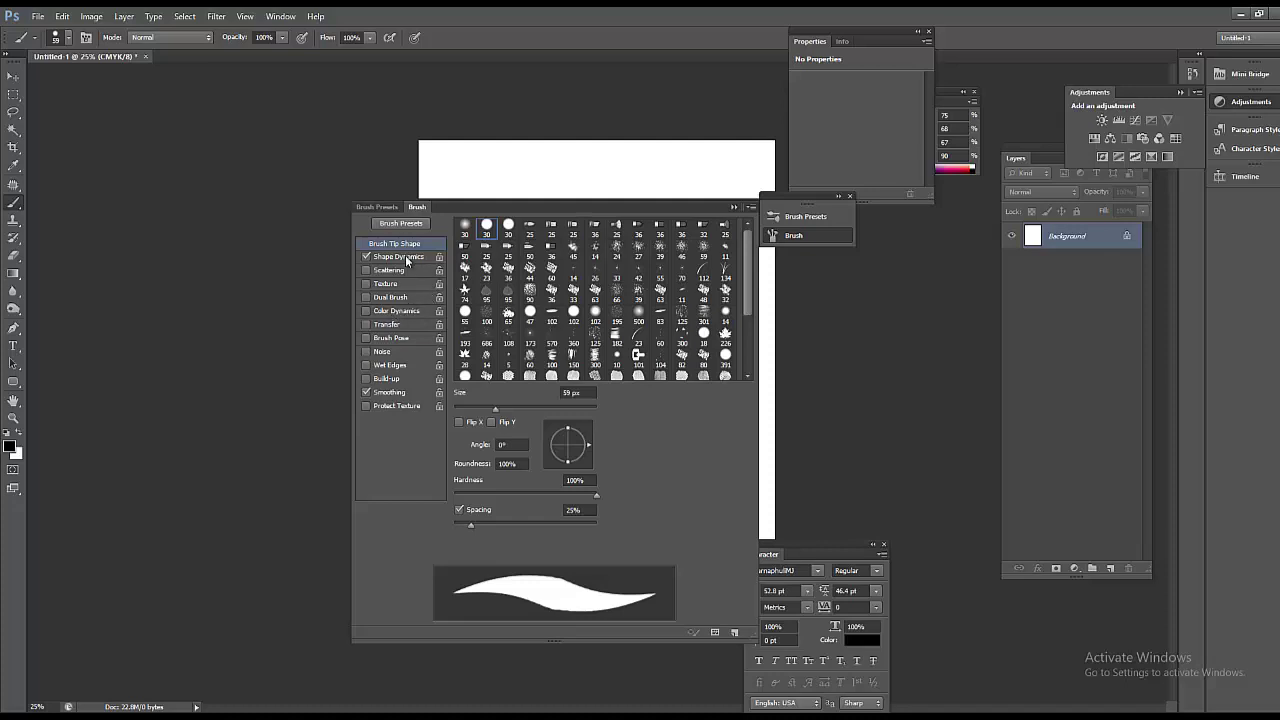
pyautogui.click(432, 256)
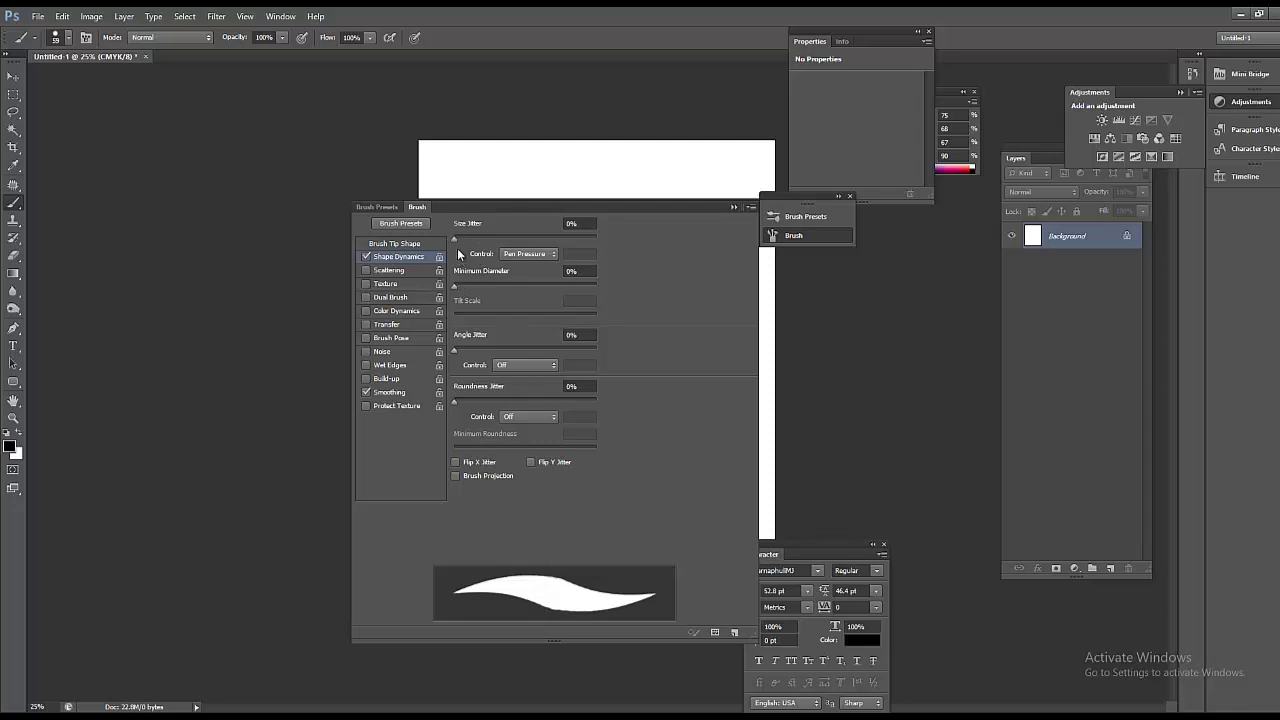
pyautogui.moveTo(456, 286)
pyautogui.mouseDown()
pyautogui.moveTo(532, 286)
pyautogui.moveTo(455, 286)
pyautogui.mouseUp()
pyautogui.moveTo(455, 238)
pyautogui.mouseDown()
pyautogui.moveTo(547, 248)
pyautogui.moveTo(443, 260)
pyautogui.mouseUp()
pyautogui.click(396, 245)
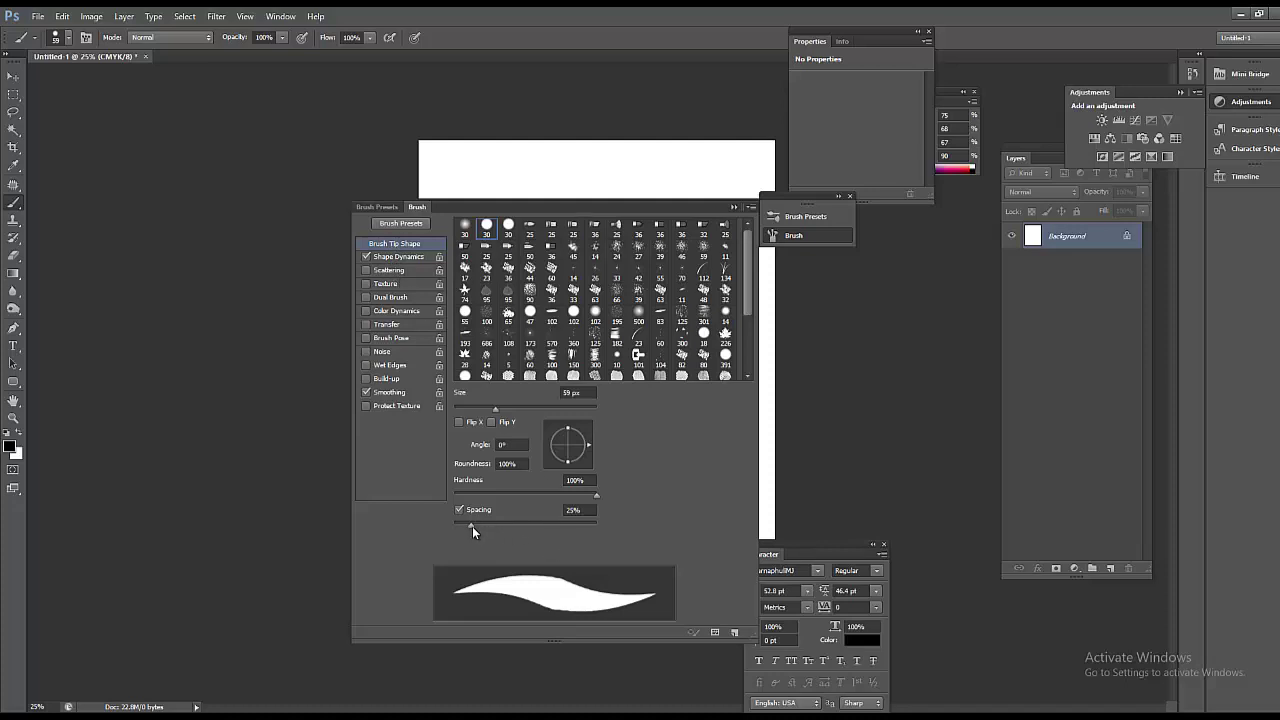
# Step: Try a wider brush tip spacing, set it to 41%, and paint a looping black test stroke near the page's upper edge
pyautogui.moveTo(471, 526); pyautogui.dragTo(566, 528)
pyautogui.moveTo(568, 534)
pyautogui.mouseDown()
pyautogui.moveTo(524, 539)
pyautogui.moveTo(589, 529)
pyautogui.moveTo(478, 530)
pyautogui.mouseUp()
pyautogui.moveTo(574, 191)
pyautogui.mouseDown()
pyautogui.moveTo(628, 183)
pyautogui.moveTo(610, 157)
pyautogui.moveTo(590, 173)
pyautogui.moveTo(654, 164)
pyautogui.mouseUp()
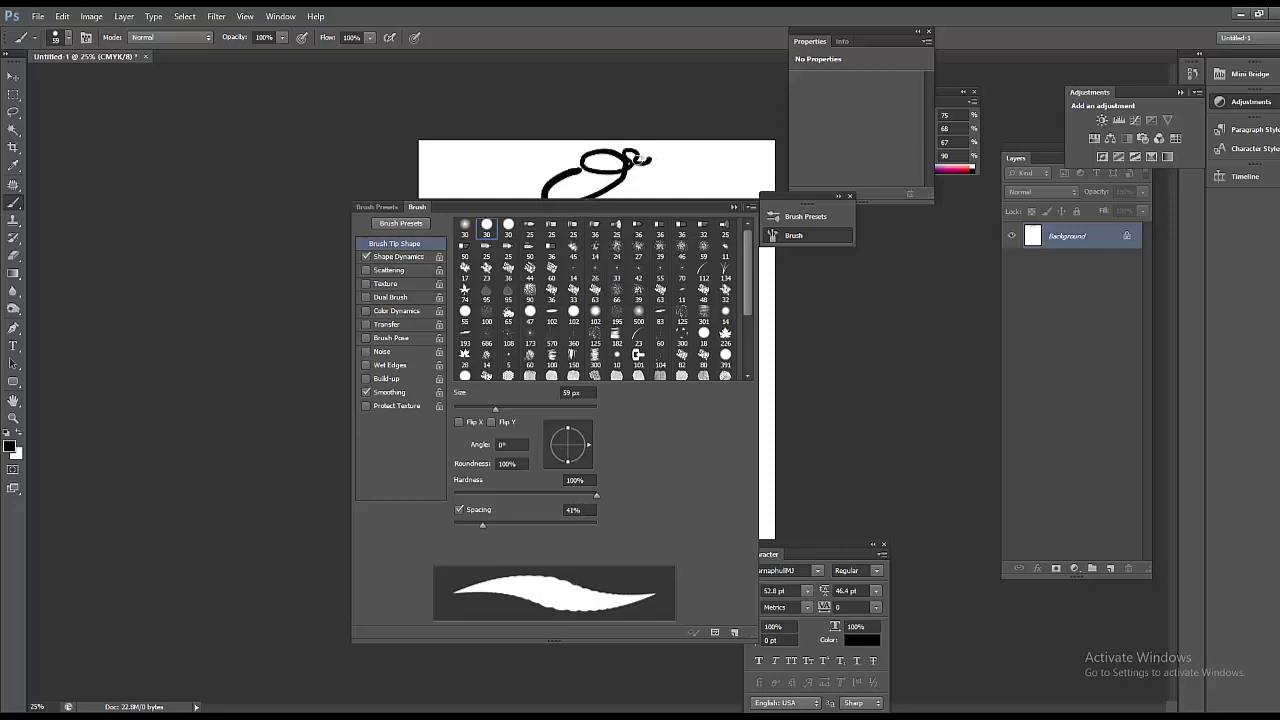
# Step: Inspect the edge of the looping test stroke and reduce the brush tip's spacing to 1%
pyautogui.keyDown('ctrl'); pyautogui.click(628, 154); pyautogui.keyUp('ctrl')
pyautogui.keyDown('ctrl'); pyautogui.click(628, 154); pyautogui.keyUp('ctrl')
pyautogui.keyDown('ctrl'); pyautogui.click(628, 154); pyautogui.keyUp('ctrl')
pyautogui.keyDown('ctrl'); pyautogui.click(628, 156); pyautogui.keyUp('ctrl')
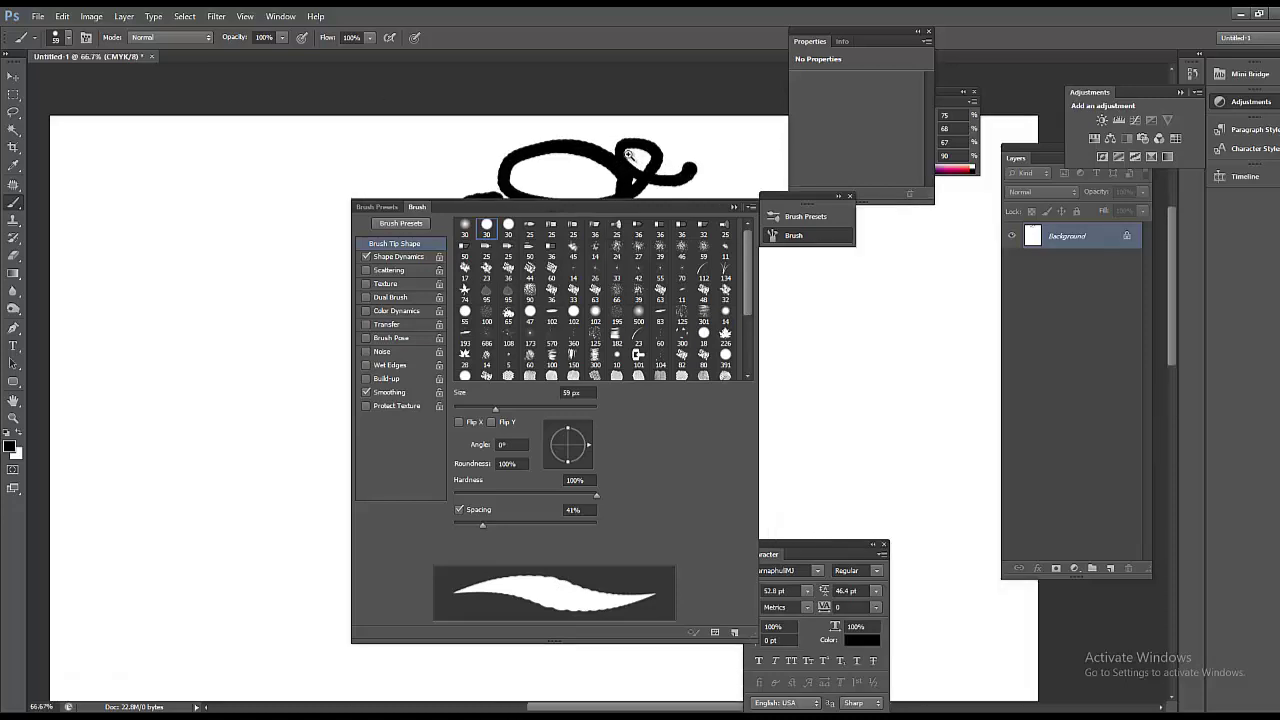
pyautogui.keyDown('ctrl'); pyautogui.click(628, 156); pyautogui.keyUp('ctrl')
pyautogui.scroll(-4, 160, 280)
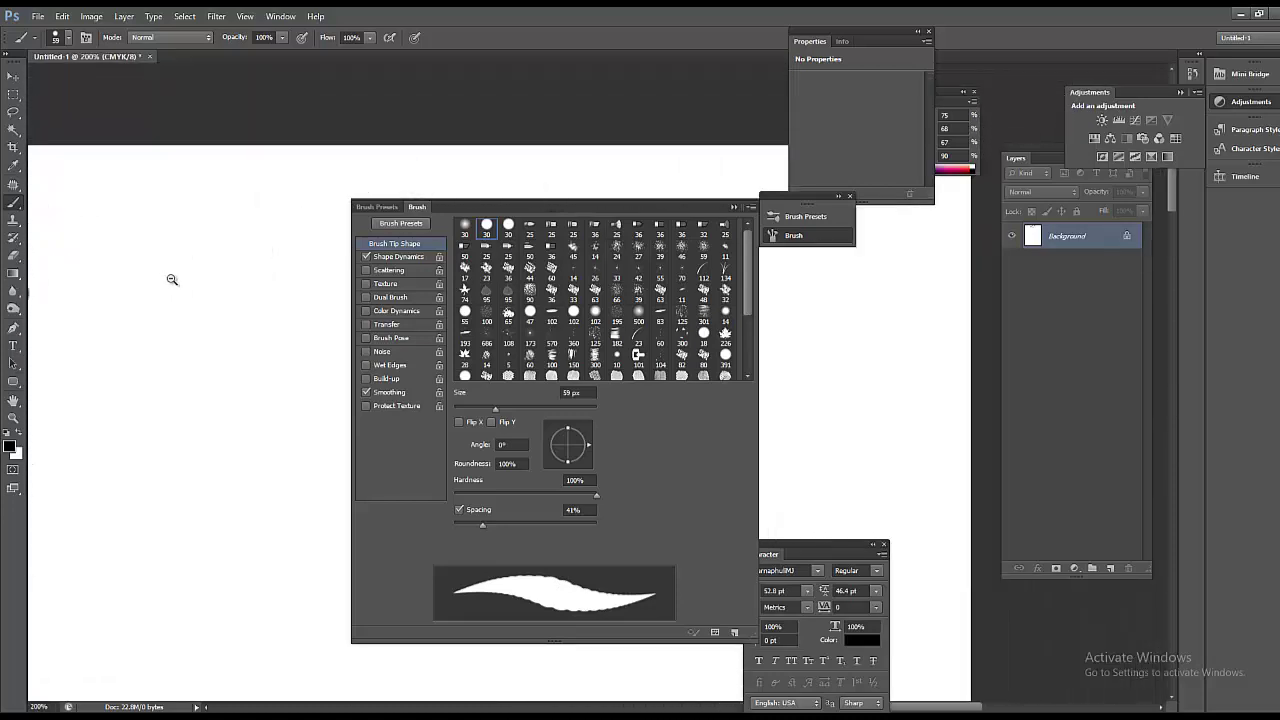
pyautogui.scroll(-1, 164, 324)
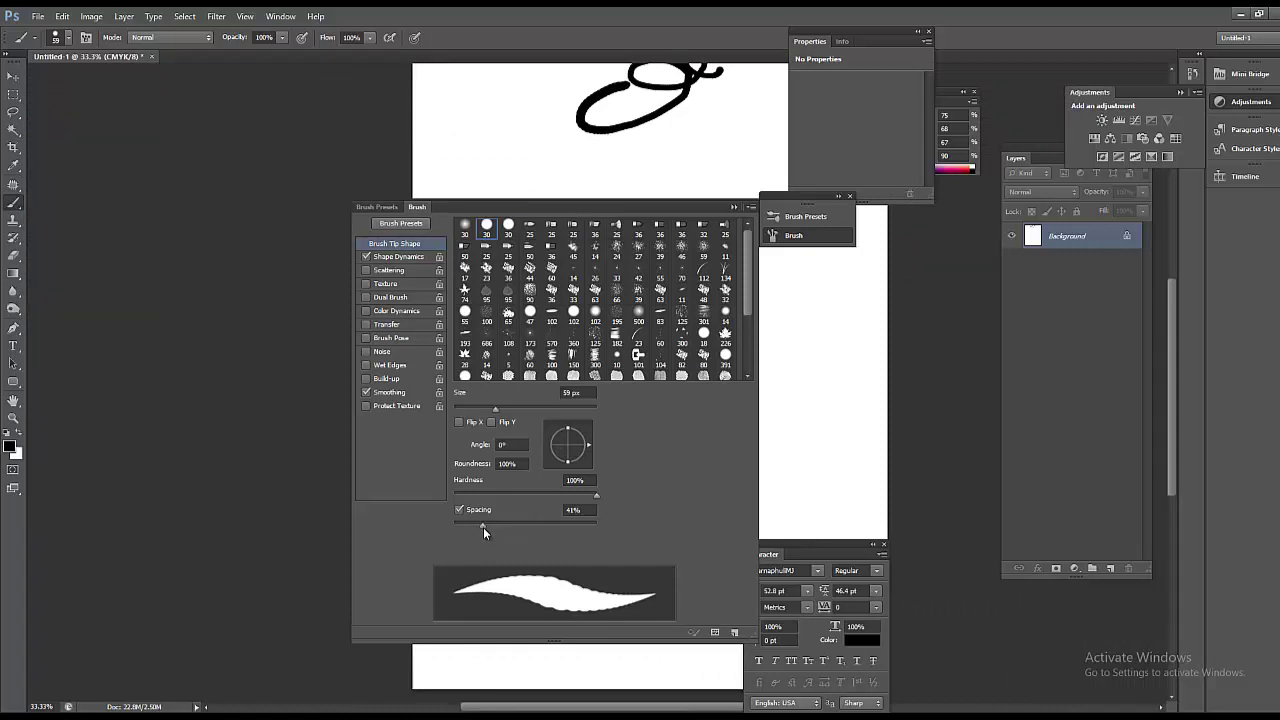
pyautogui.moveTo(483, 526); pyautogui.dragTo(435, 523)
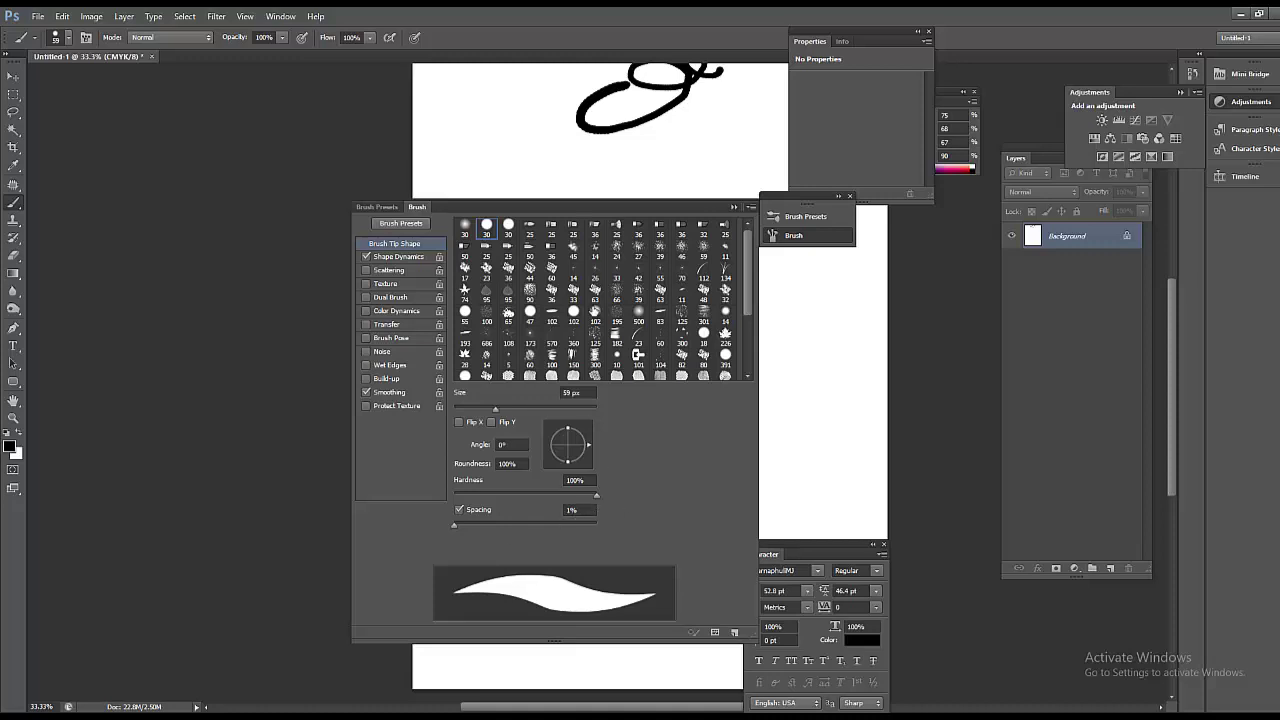
# Step: Paint a large looping black test stroke with the 1% spacing brush below the earlier loops
pyautogui.moveTo(646, 112)
pyautogui.mouseDown()
pyautogui.moveTo(474, 143)
pyautogui.moveTo(214, 231)
pyautogui.mouseUp()
pyautogui.moveTo(196, 290)
pyautogui.mouseDown()
pyautogui.moveTo(108, 464)
pyautogui.moveTo(230, 290)
pyautogui.mouseUp()
pyautogui.keyDown('ctrl'); pyautogui.click(246, 318); pyautogui.keyUp('ctrl')
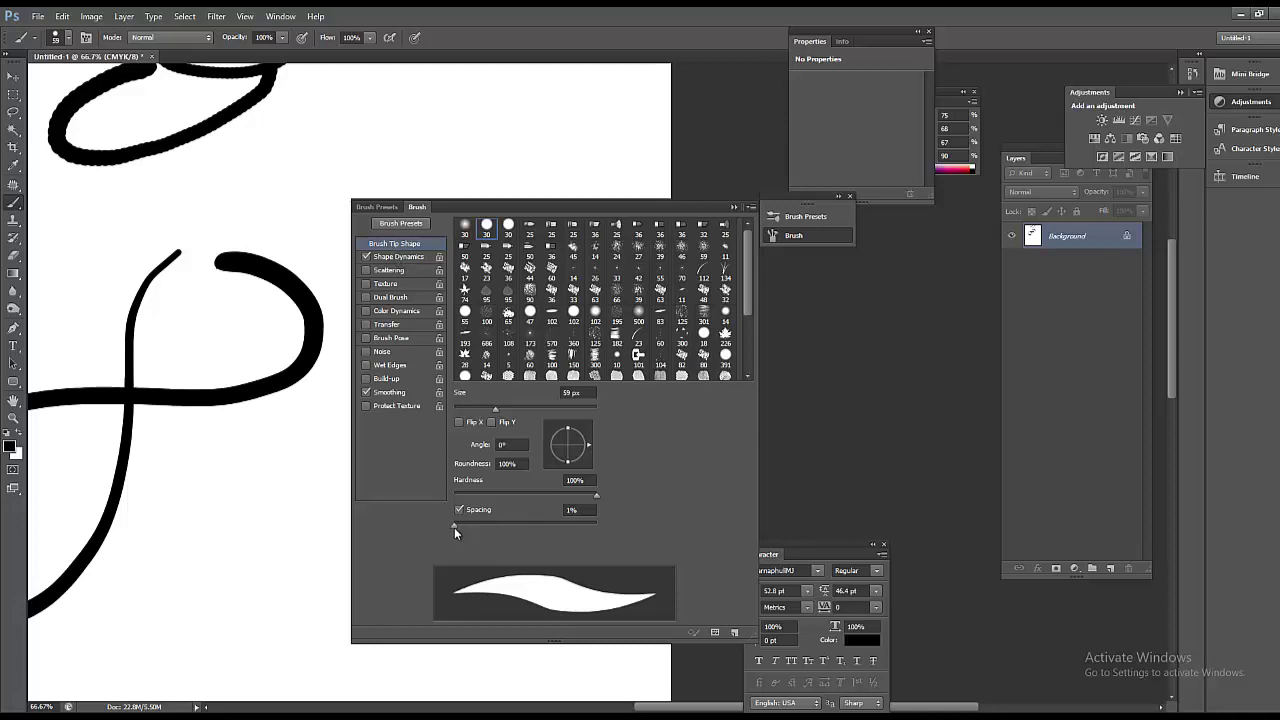
# Step: Examine the Size Jitter control in Shape Dynamics and paint curved black test strokes above the large loop
pyautogui.click(398, 257)
pyautogui.moveTo(142, 333)
pyautogui.mouseDown()
pyautogui.moveTo(200, 295)
pyautogui.moveTo(300, 308)
pyautogui.mouseUp()
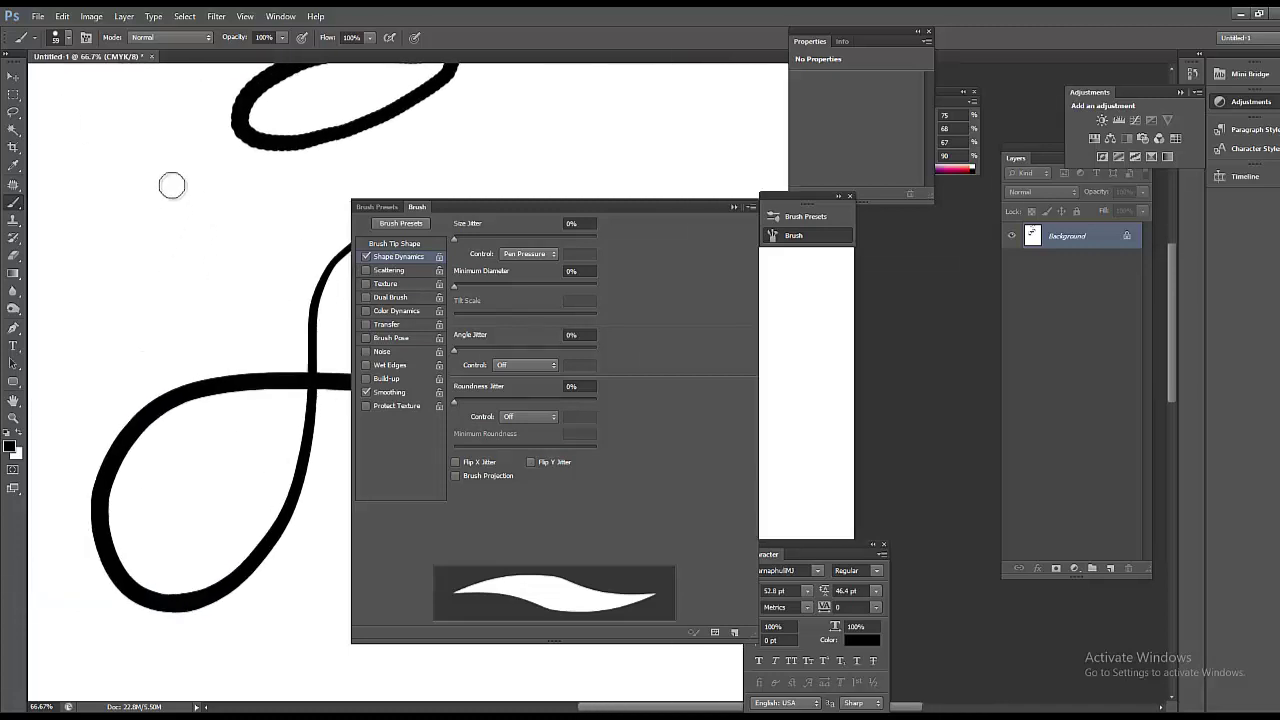
pyautogui.moveTo(158, 195)
pyautogui.mouseDown()
pyautogui.moveTo(189, 291)
pyautogui.moveTo(109, 337)
pyautogui.moveTo(136, 256)
pyautogui.moveTo(286, 220)
pyautogui.moveTo(163, 129)
pyautogui.moveTo(125, 185)
pyautogui.mouseUp()
pyautogui.hotkey('ctrl', 'z')
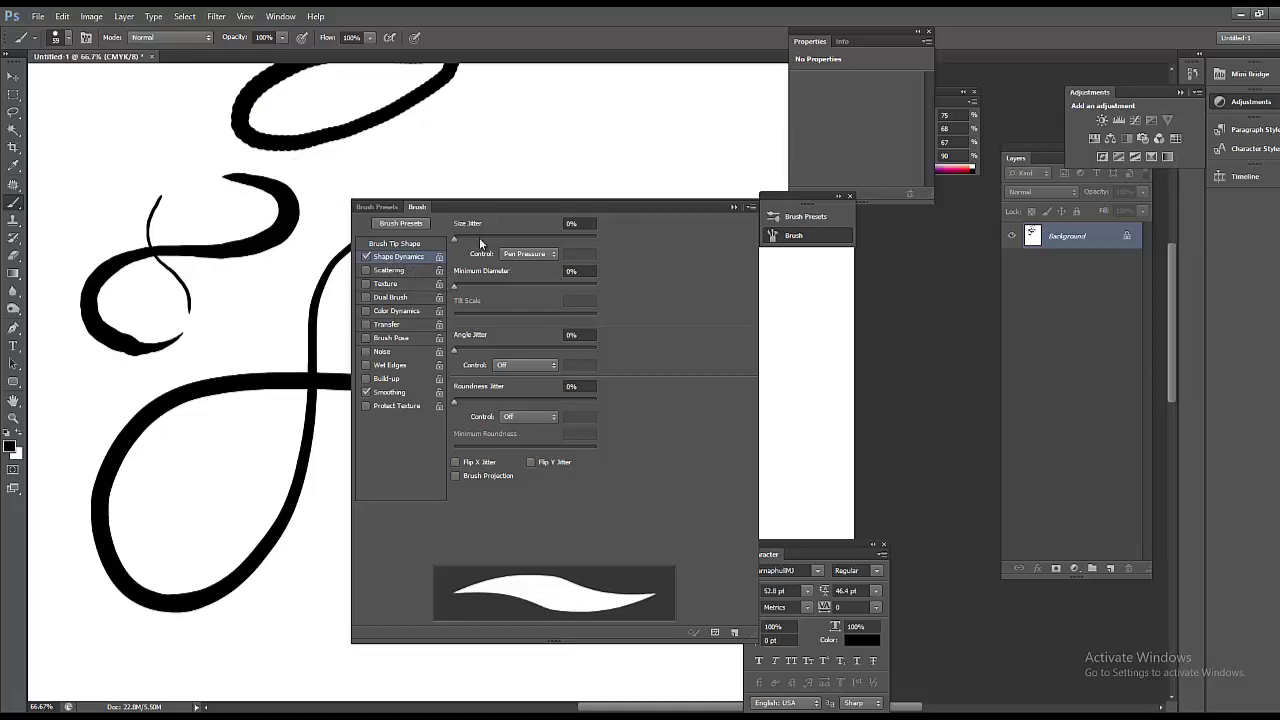
pyautogui.click(521, 255)
pyautogui.moveTo(225, 335); pyautogui.dragTo(285, 270)
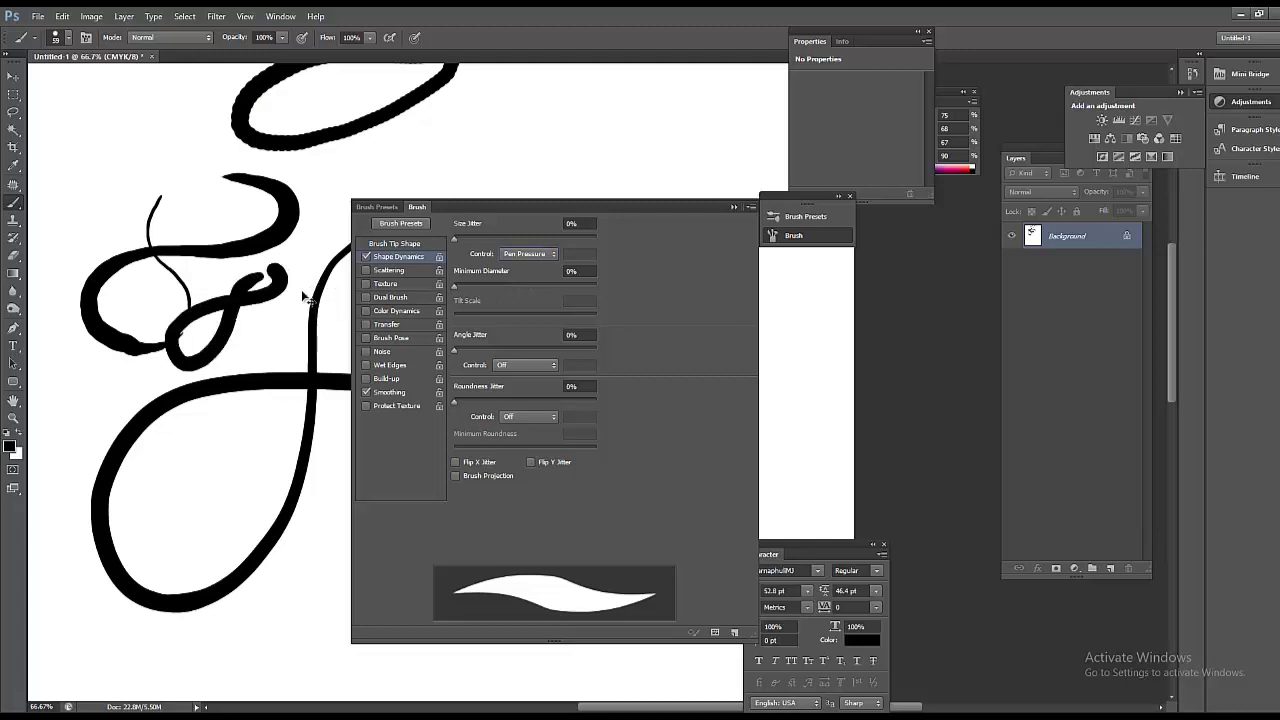
# Step: Undo all the looping and curved test strokes to leave the page blank
pyautogui.hotkey('ctrl', 'alt', 'z')
pyautogui.hotkey('ctrl', 'alt', 'z')
pyautogui.hotkey('ctrl', 'alt', 'z')
pyautogui.hotkey('ctrl', 'alt', 'z')
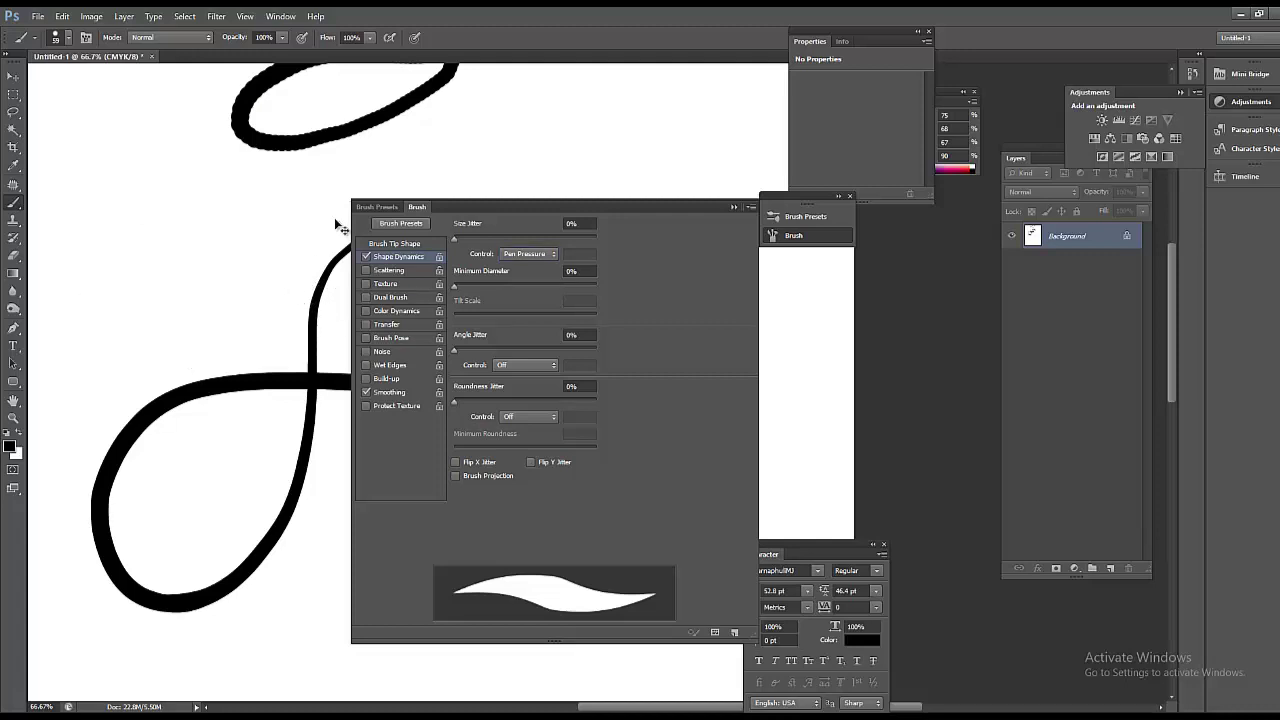
pyautogui.hotkey('ctrl', 'alt', 'z')
pyautogui.hotkey('ctrl', 'alt', 'z')
pyautogui.hotkey('ctrl', 'alt', 'z')
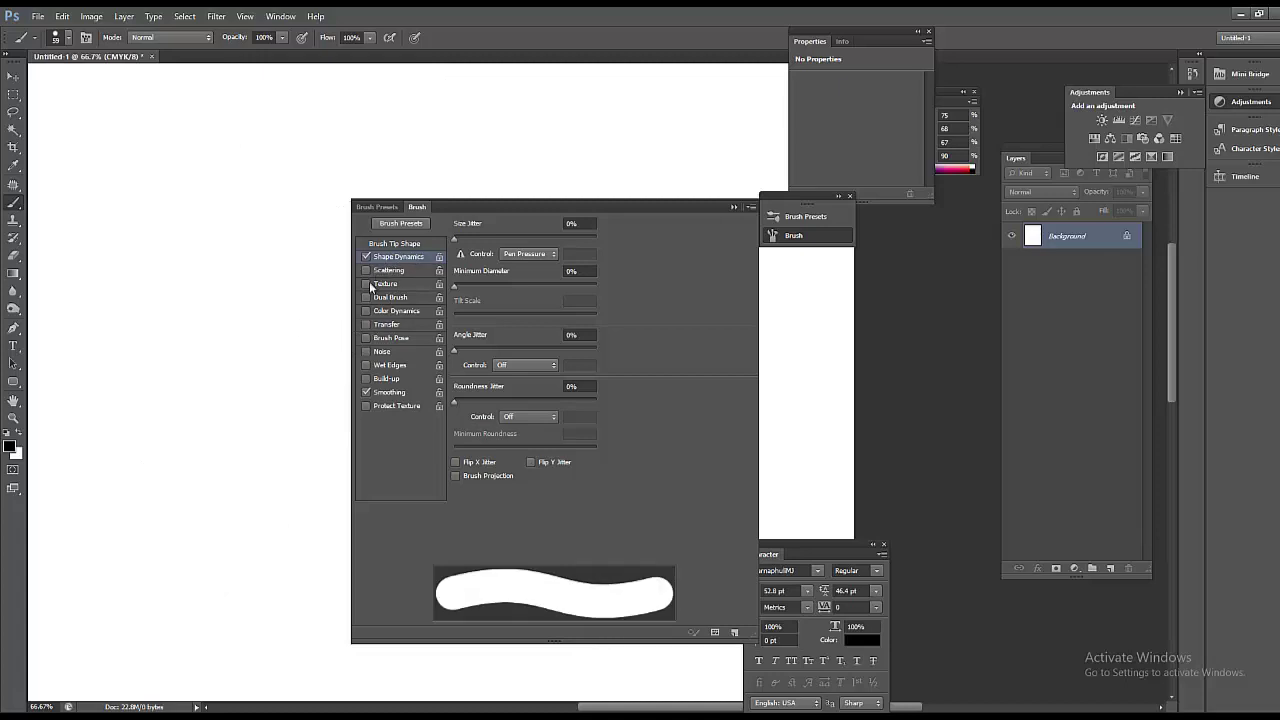
# Step: Paint short pressure-sensitive test strokes on the blank page and undo each one
pyautogui.moveTo(292, 285)
pyautogui.mouseDown()
pyautogui.moveTo(271, 366)
pyautogui.moveTo(262, 437)
pyautogui.mouseUp()
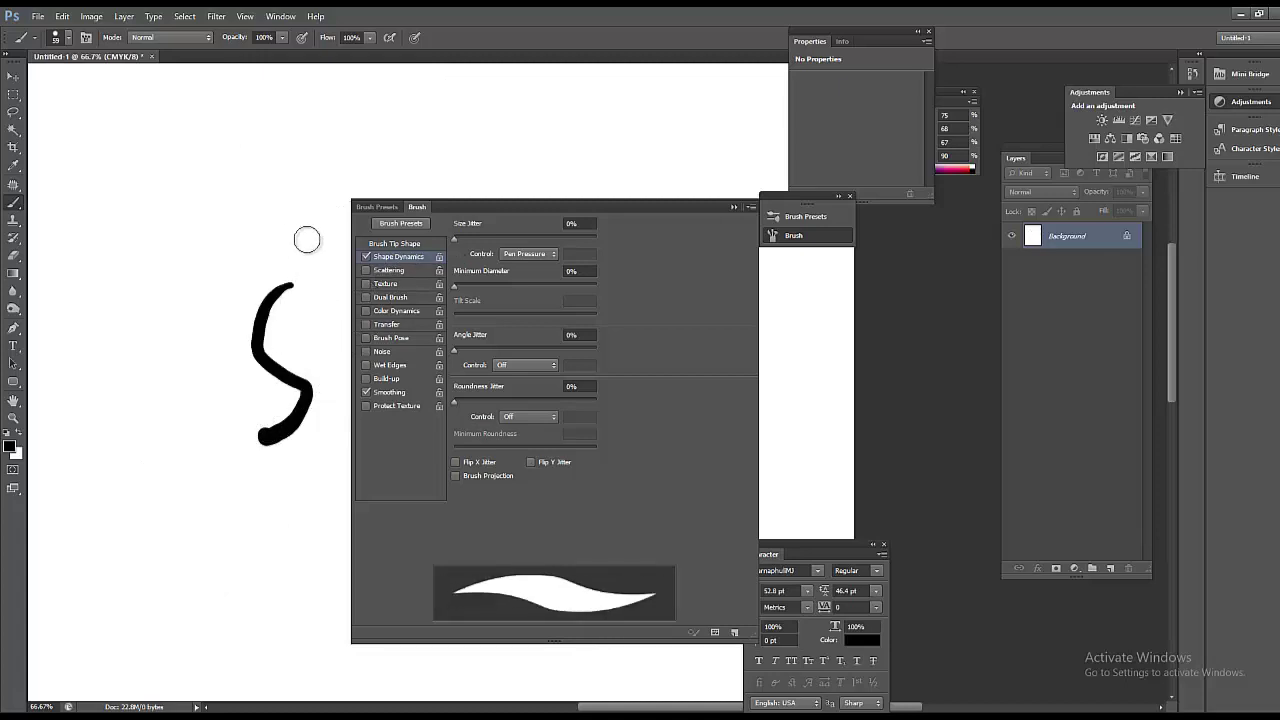
pyautogui.hotkey('ctrl', 'alt', 'z')
pyautogui.moveTo(268, 248)
pyautogui.mouseDown()
pyautogui.moveTo(151, 291)
pyautogui.moveTo(202, 200)
pyautogui.mouseUp()
pyautogui.hotkey('ctrl', 'alt', 'z')
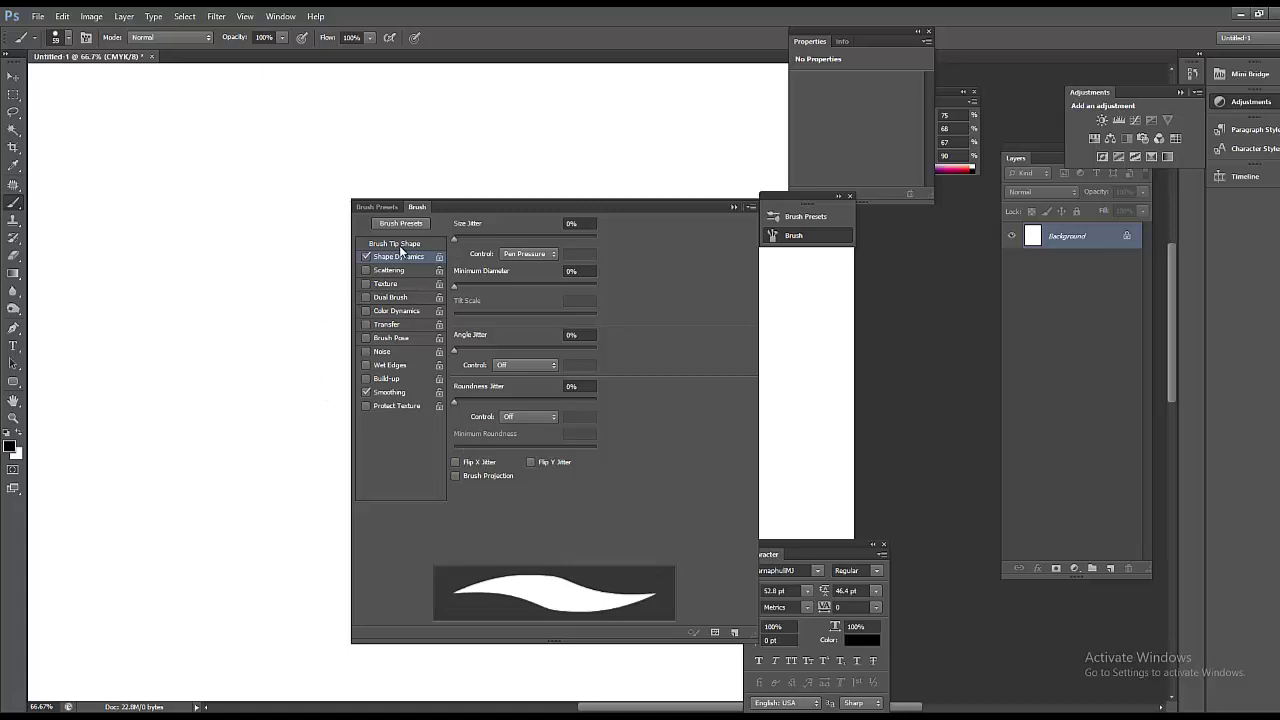
# Step: Set the brush tip to a 40° angle with 44% roundness and paint calligraphic test strokes
pyautogui.click(400, 244)
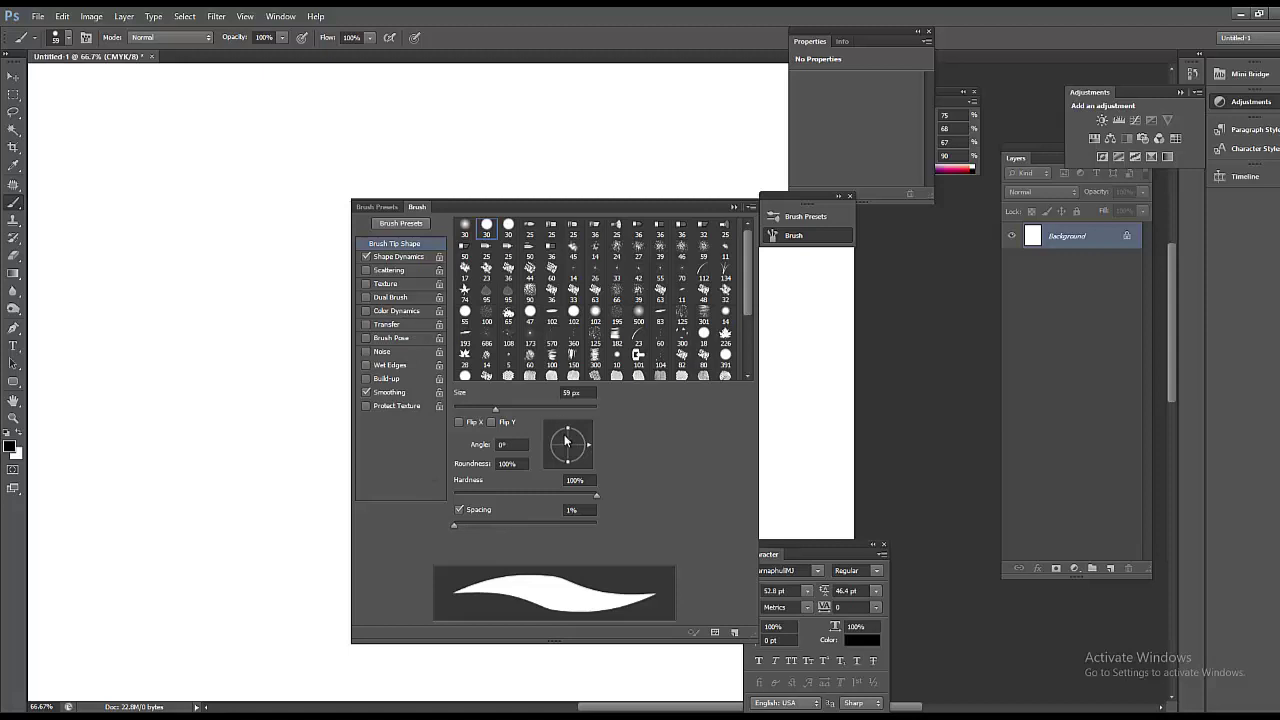
pyautogui.moveTo(570, 434)
pyautogui.mouseDown()
pyautogui.moveTo(590, 452)
pyautogui.moveTo(582, 438)
pyautogui.mouseUp()
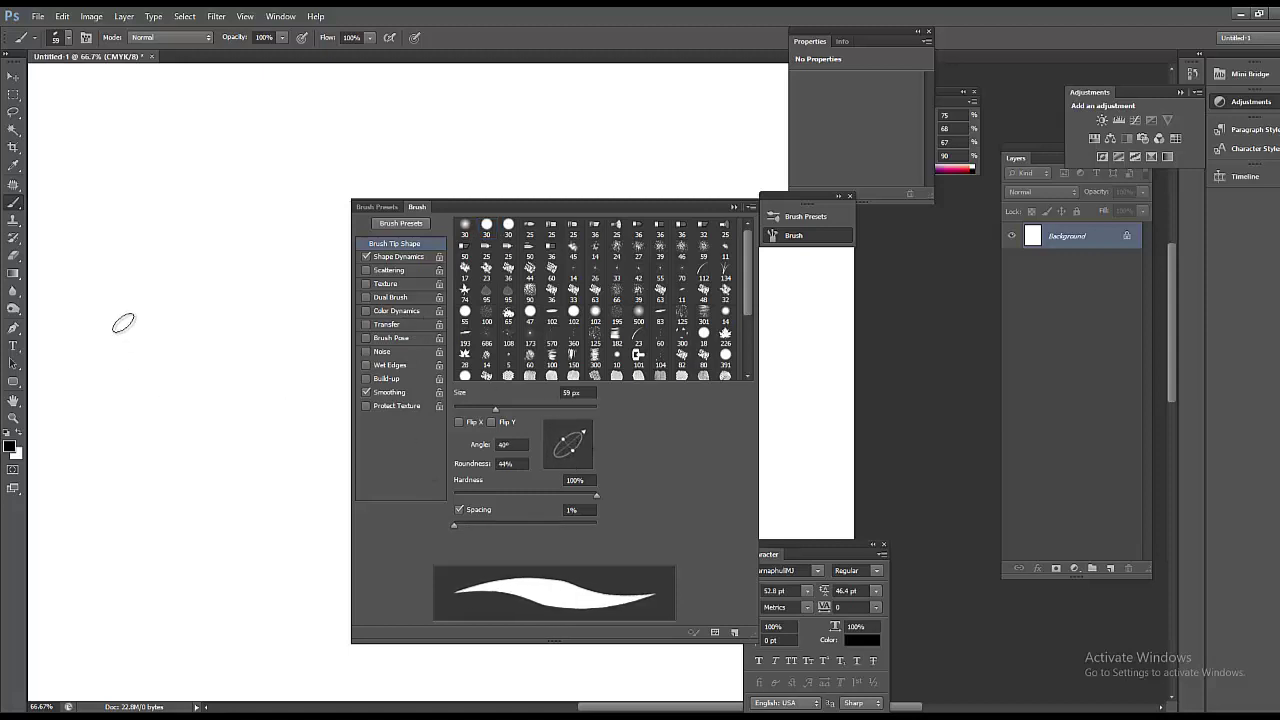
pyautogui.moveTo(120, 285)
pyautogui.mouseDown()
pyautogui.moveTo(177, 380)
pyautogui.moveTo(206, 489)
pyautogui.moveTo(210, 418)
pyautogui.moveTo(195, 440)
pyautogui.moveTo(212, 428)
pyautogui.mouseUp()
pyautogui.hotkey('ctrl', 'z')
pyautogui.moveTo(146, 334)
pyautogui.mouseDown()
pyautogui.moveTo(193, 328)
pyautogui.moveTo(209, 375)
pyautogui.moveTo(120, 393)
pyautogui.mouseUp()
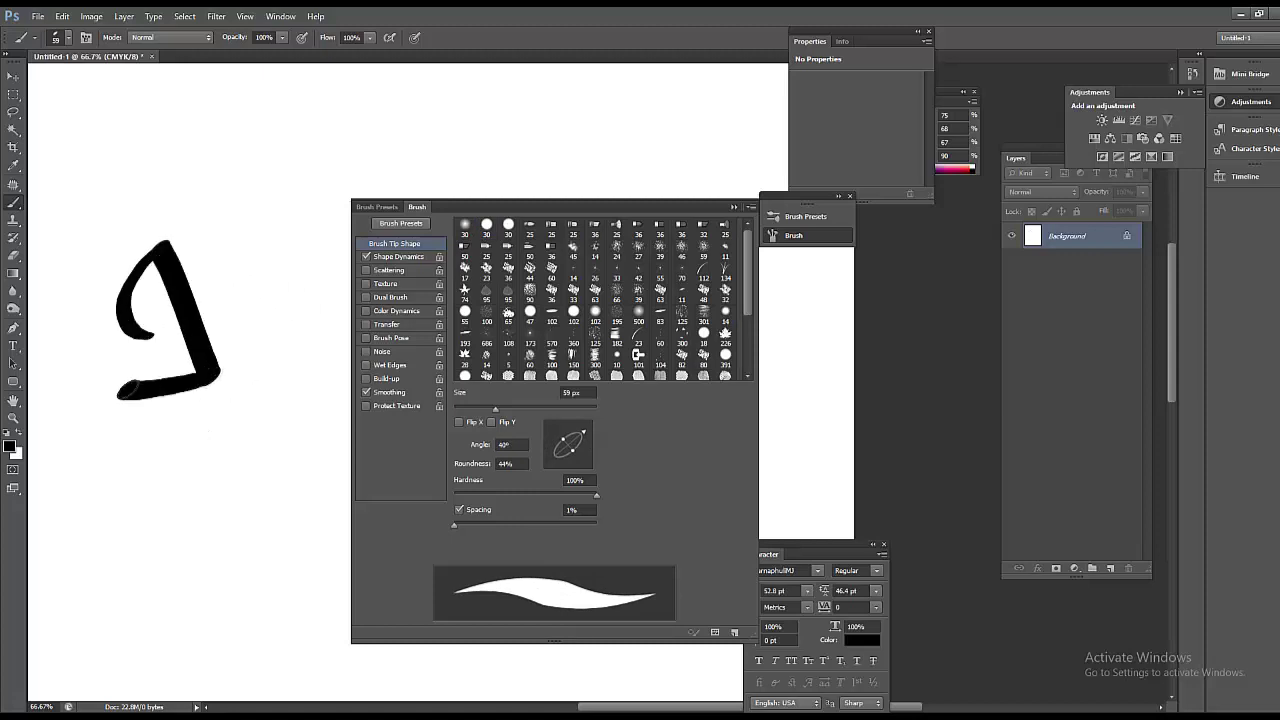
pyautogui.moveTo(265, 322)
pyautogui.mouseDown()
pyautogui.moveTo(237, 257)
pyautogui.moveTo(296, 286)
pyautogui.mouseUp()
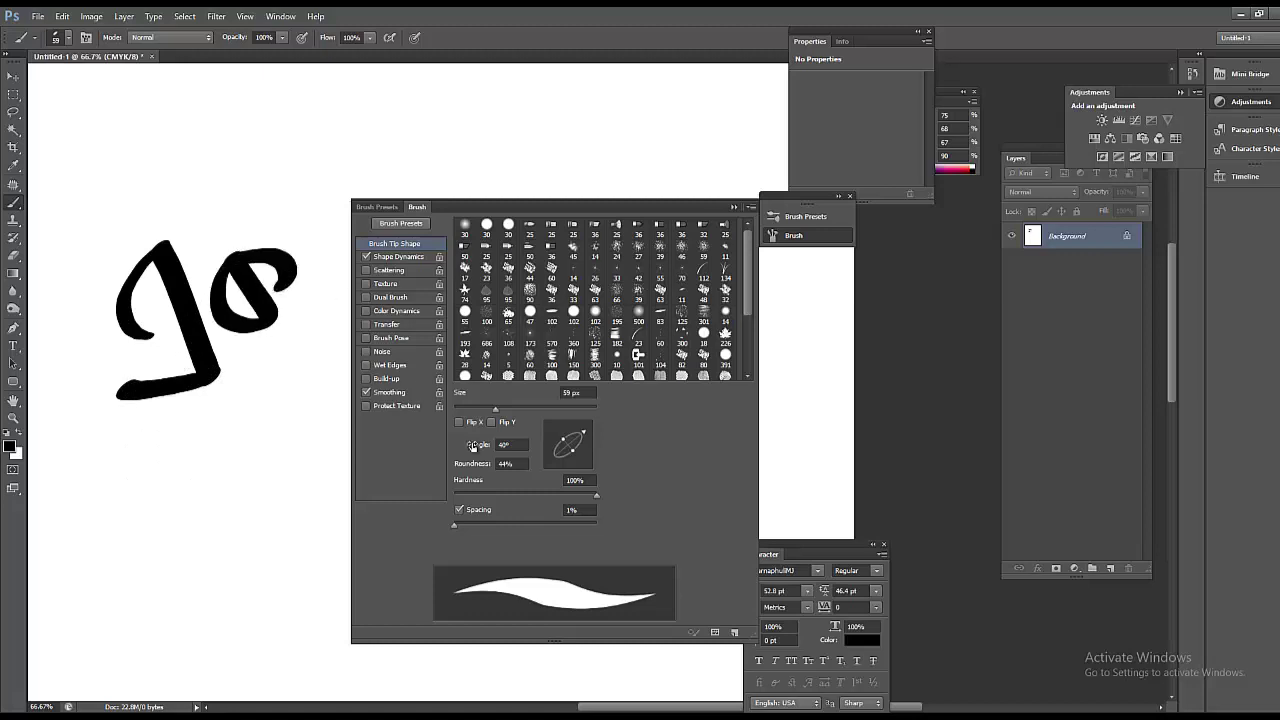
# Step: Set the brush tip to a -30° angle with 16% roundness and paint angular test strokes below the first ones
pyautogui.moveTo(585, 442)
pyautogui.mouseDown()
pyautogui.moveTo(586, 470)
pyautogui.moveTo(564, 450)
pyautogui.moveTo(577, 461)
pyautogui.moveTo(582, 436)
pyautogui.moveTo(577, 463)
pyautogui.moveTo(594, 444)
pyautogui.moveTo(568, 468)
pyautogui.mouseUp()
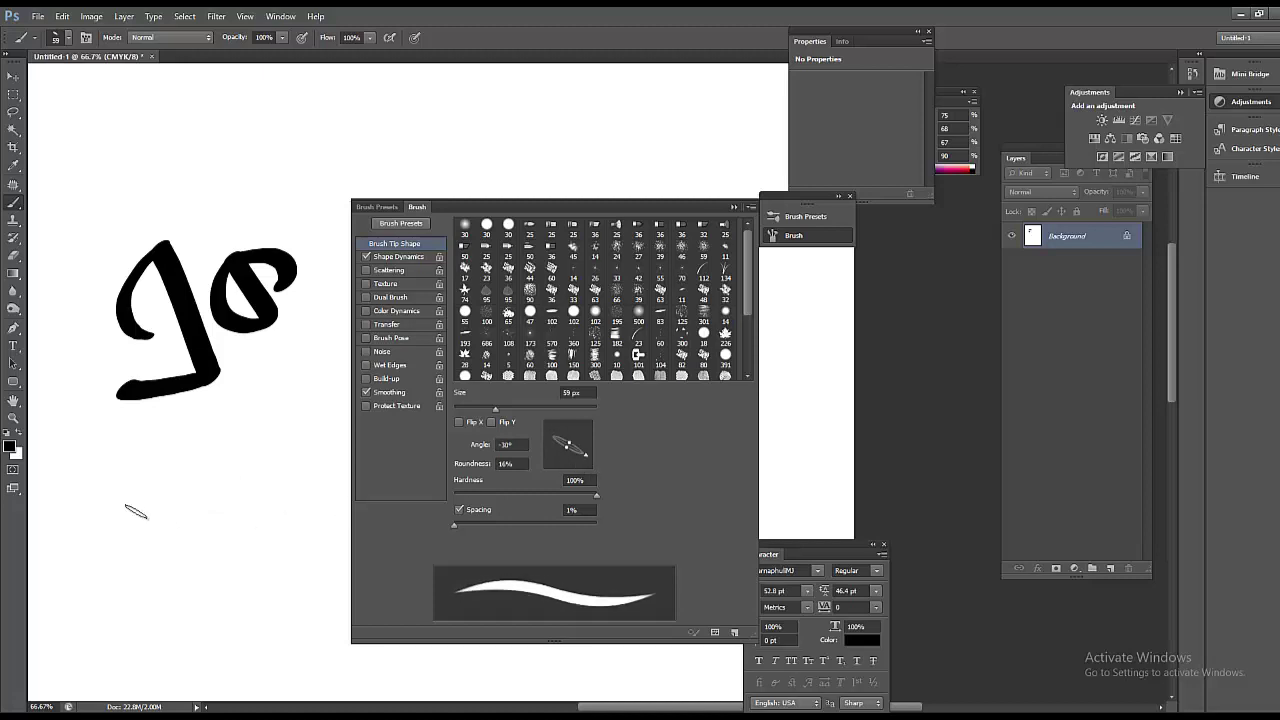
pyautogui.moveTo(157, 468)
pyautogui.mouseDown()
pyautogui.moveTo(192, 486)
pyautogui.moveTo(145, 574)
pyautogui.moveTo(222, 591)
pyautogui.moveTo(183, 492)
pyautogui.moveTo(252, 532)
pyautogui.mouseUp()
pyautogui.moveTo(195, 495)
pyautogui.mouseDown()
pyautogui.moveTo(263, 466)
pyautogui.moveTo(293, 566)
pyautogui.mouseUp()
pyautogui.moveTo(258, 463)
pyautogui.mouseDown()
pyautogui.moveTo(300, 497)
pyautogui.moveTo(322, 452)
pyautogui.moveTo(349, 478)
pyautogui.mouseUp()
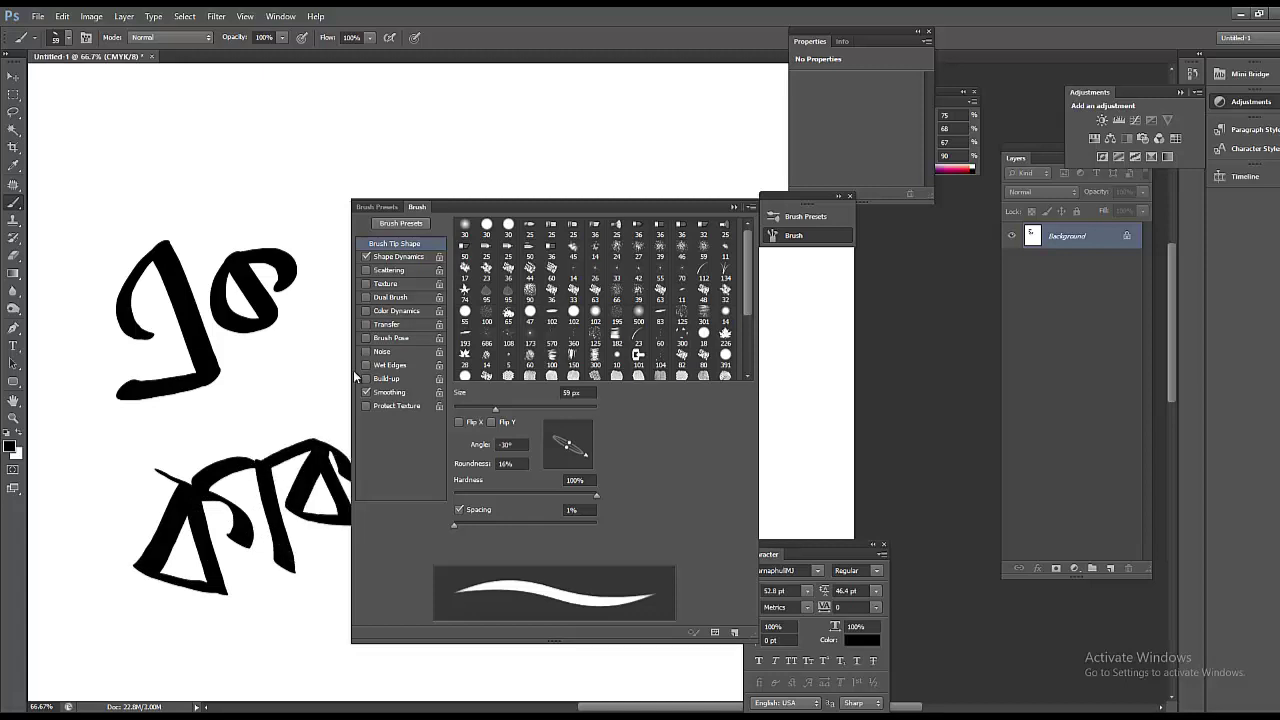
# Step: Clear the test strokes by filling the page with white and set the brush tip roundness to 100%
pyautogui.hotkey('ctrl', 'BackSpace')
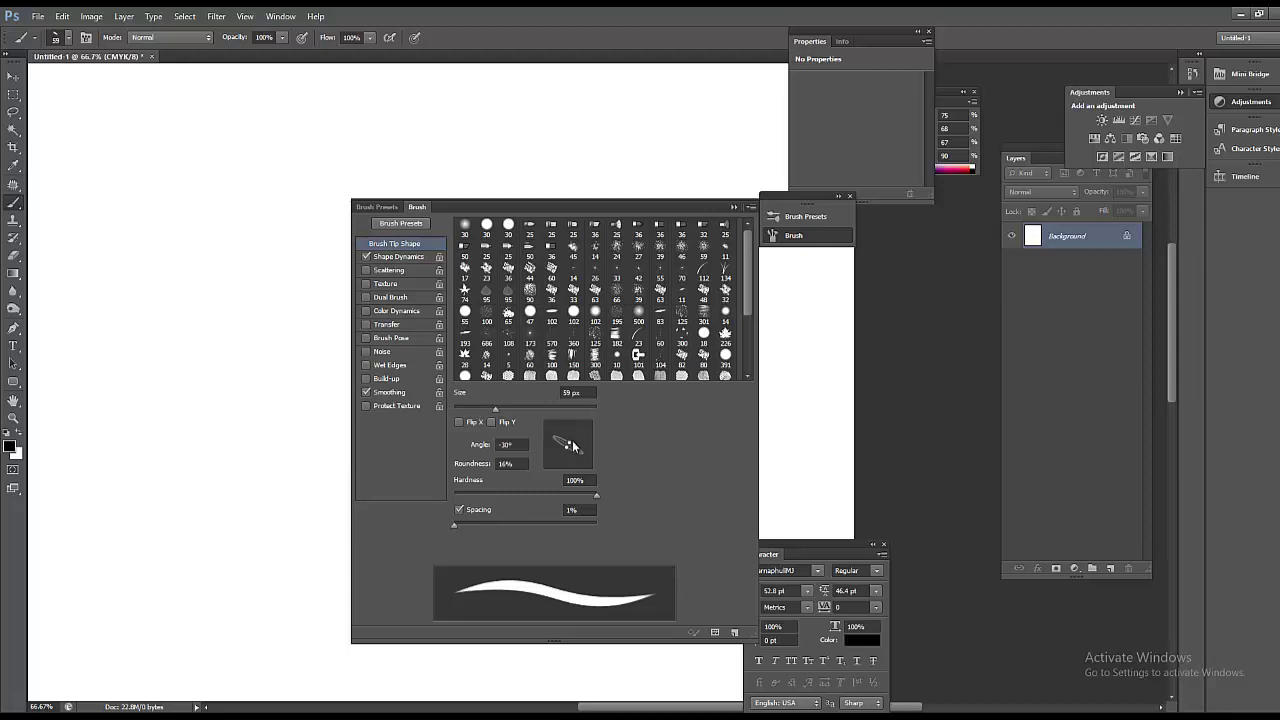
pyautogui.moveTo(571, 442)
pyautogui.mouseDown()
pyautogui.moveTo(578, 427)
pyautogui.moveTo(590, 448)
pyautogui.moveTo(585, 430)
pyautogui.mouseUp()
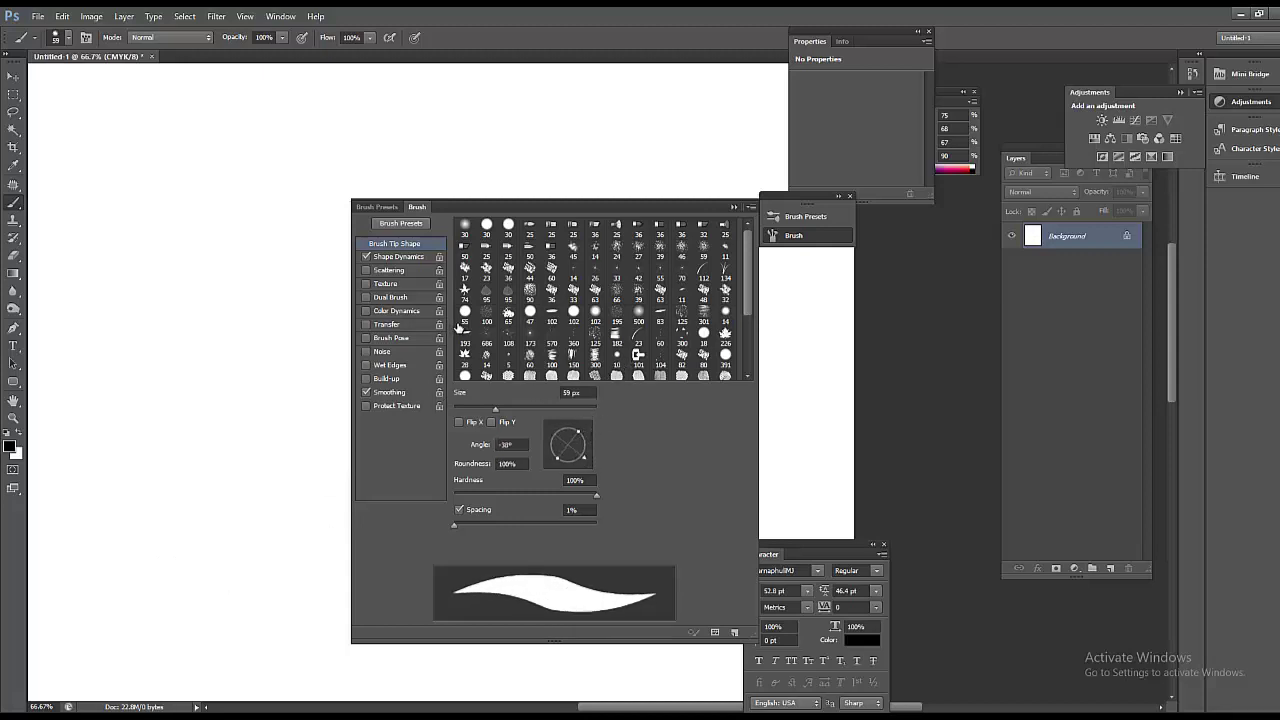
# Step: Enable Transfer for the brush and set its Opacity Jitter control to Pen Pressure
pyautogui.click(399, 257)
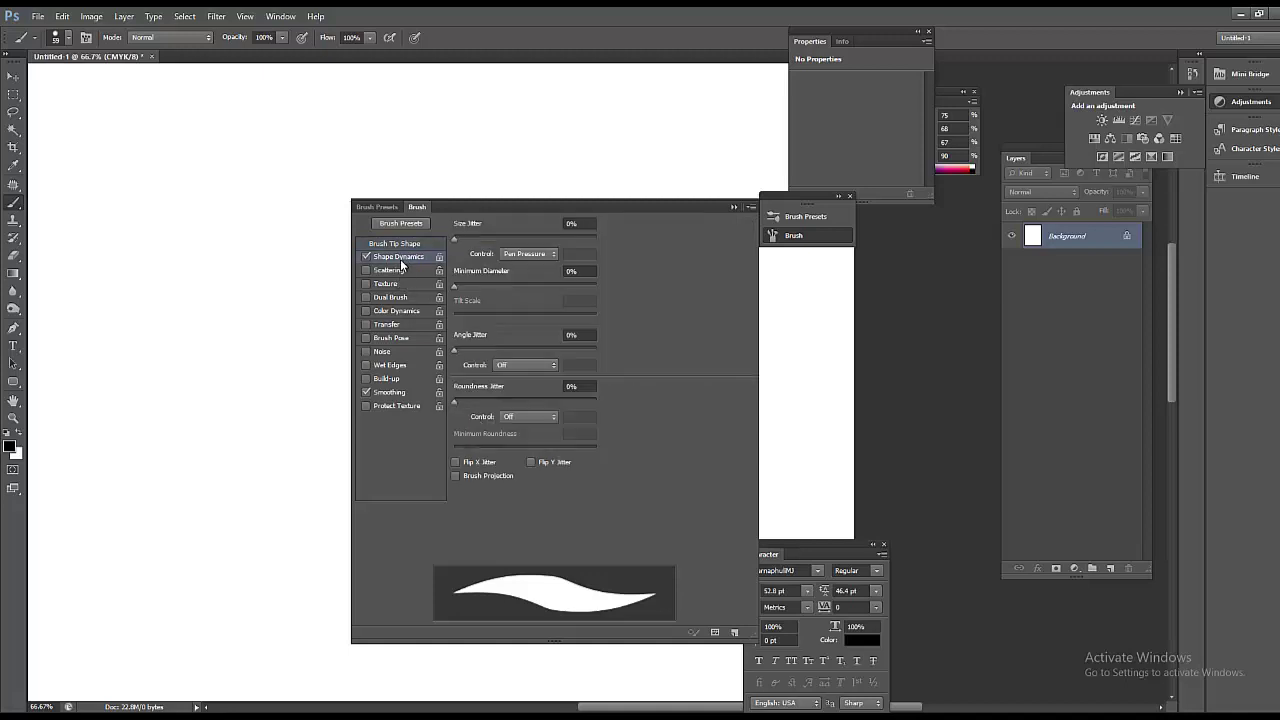
pyautogui.click(388, 325)
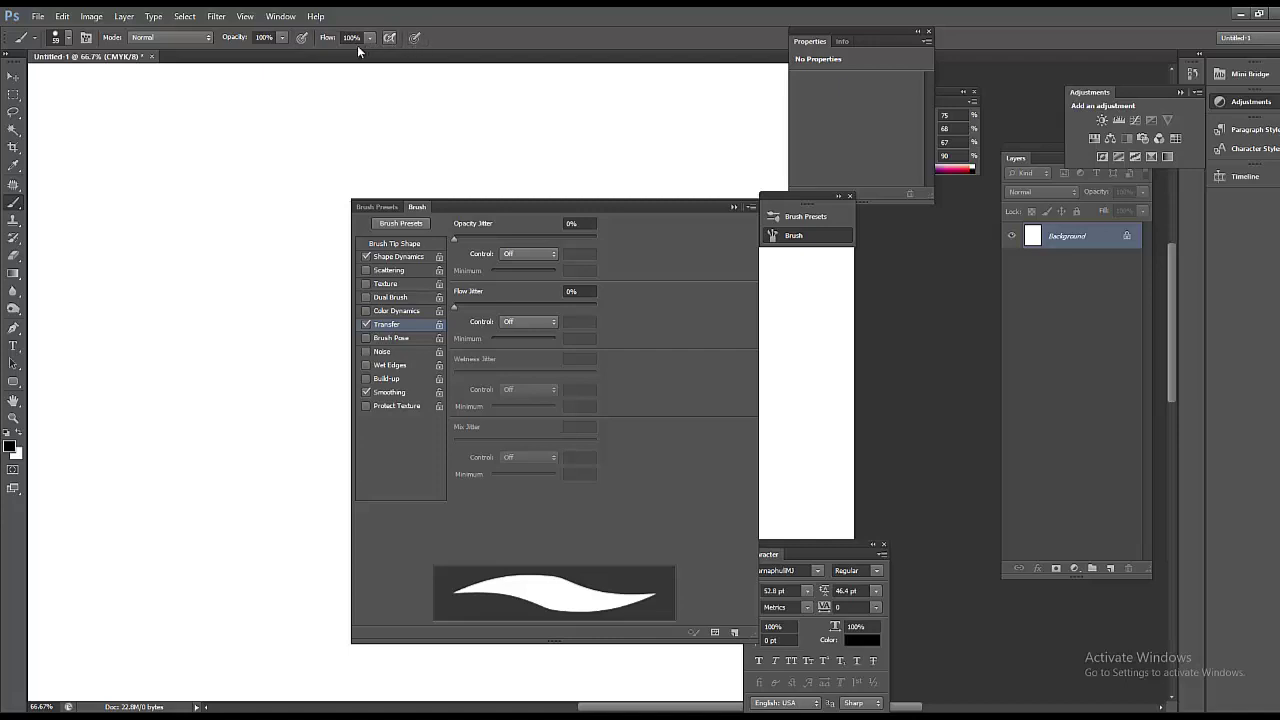
pyautogui.click(513, 255)
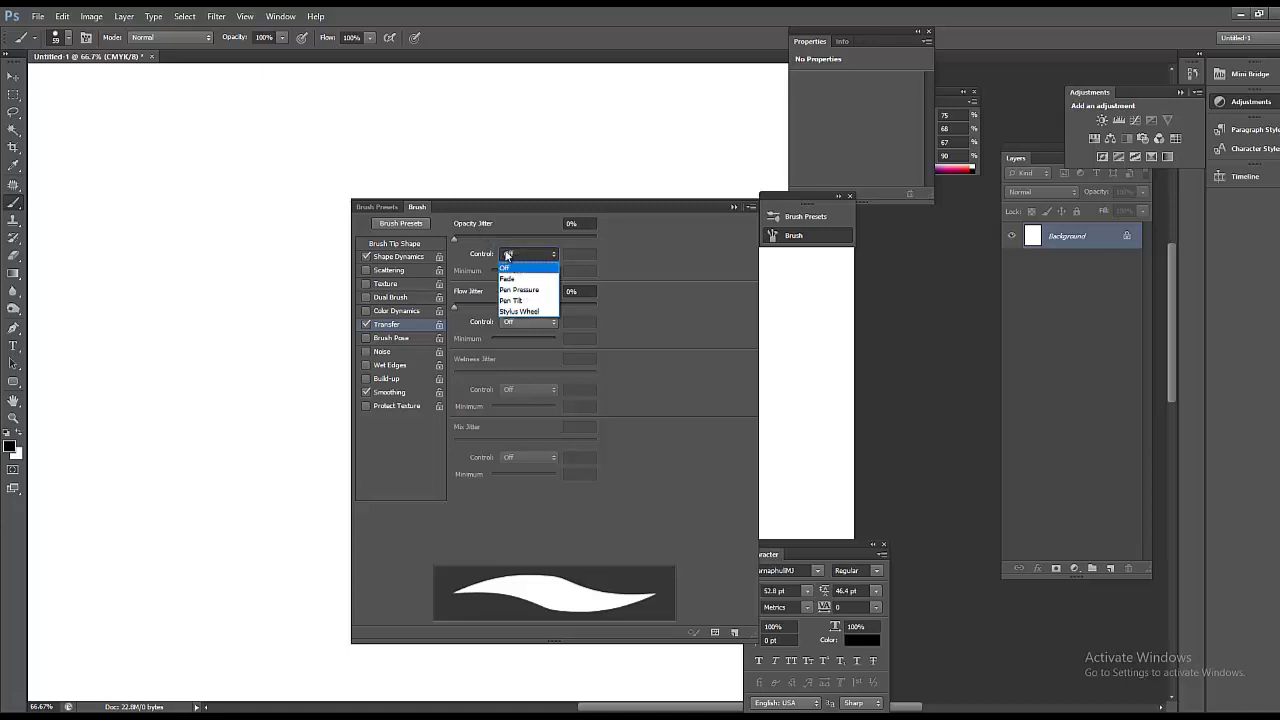
pyautogui.click(521, 290)
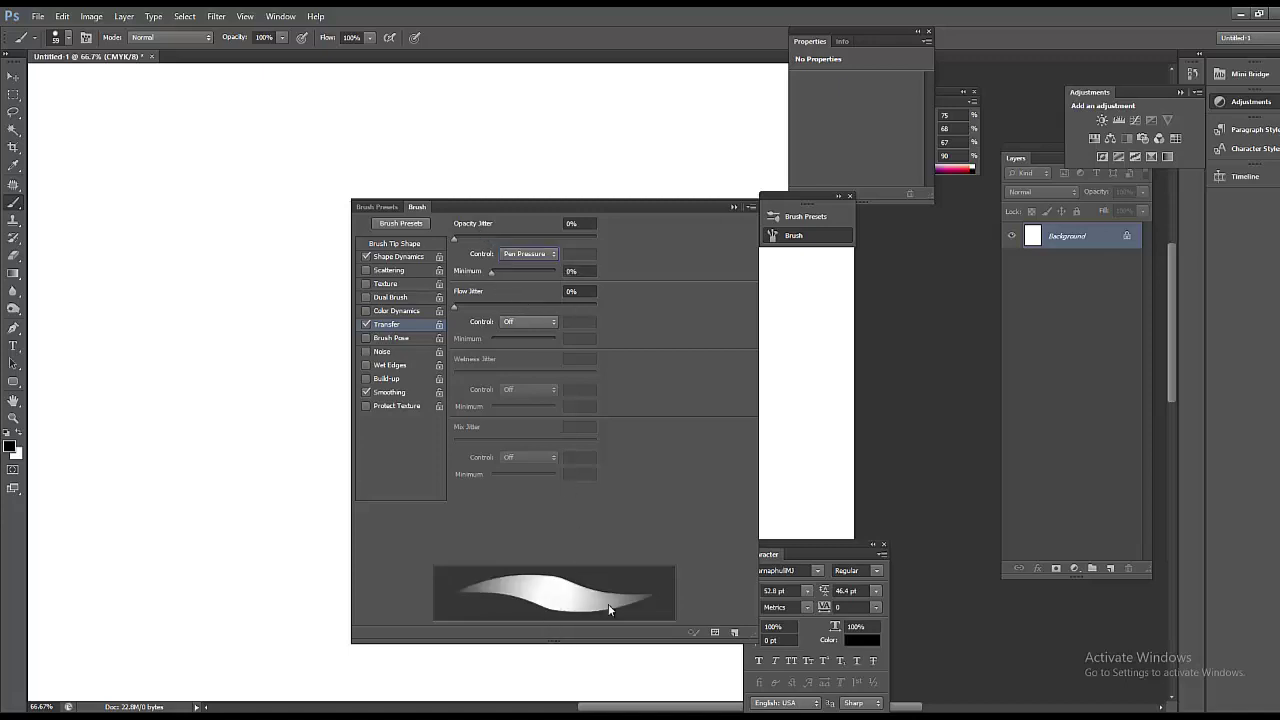
# Step: Paint two long wavy test strokes with pressure-controlled opacity and undo both
pyautogui.moveTo(208, 165)
pyautogui.mouseDown()
pyautogui.moveTo(237, 271)
pyautogui.moveTo(266, 320)
pyautogui.moveTo(181, 433)
pyautogui.moveTo(229, 476)
pyautogui.moveTo(246, 547)
pyautogui.mouseUp()
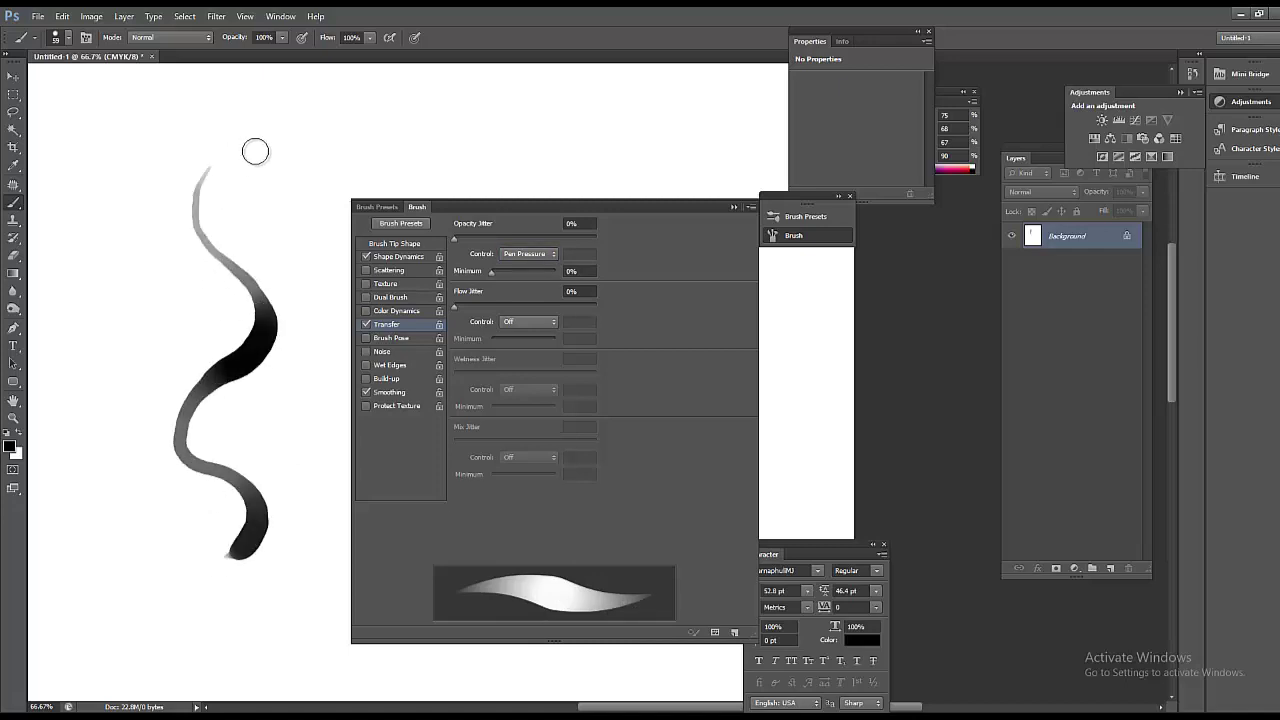
pyautogui.moveTo(241, 163)
pyautogui.mouseDown()
pyautogui.moveTo(288, 259)
pyautogui.moveTo(326, 520)
pyautogui.moveTo(298, 598)
pyautogui.mouseUp()
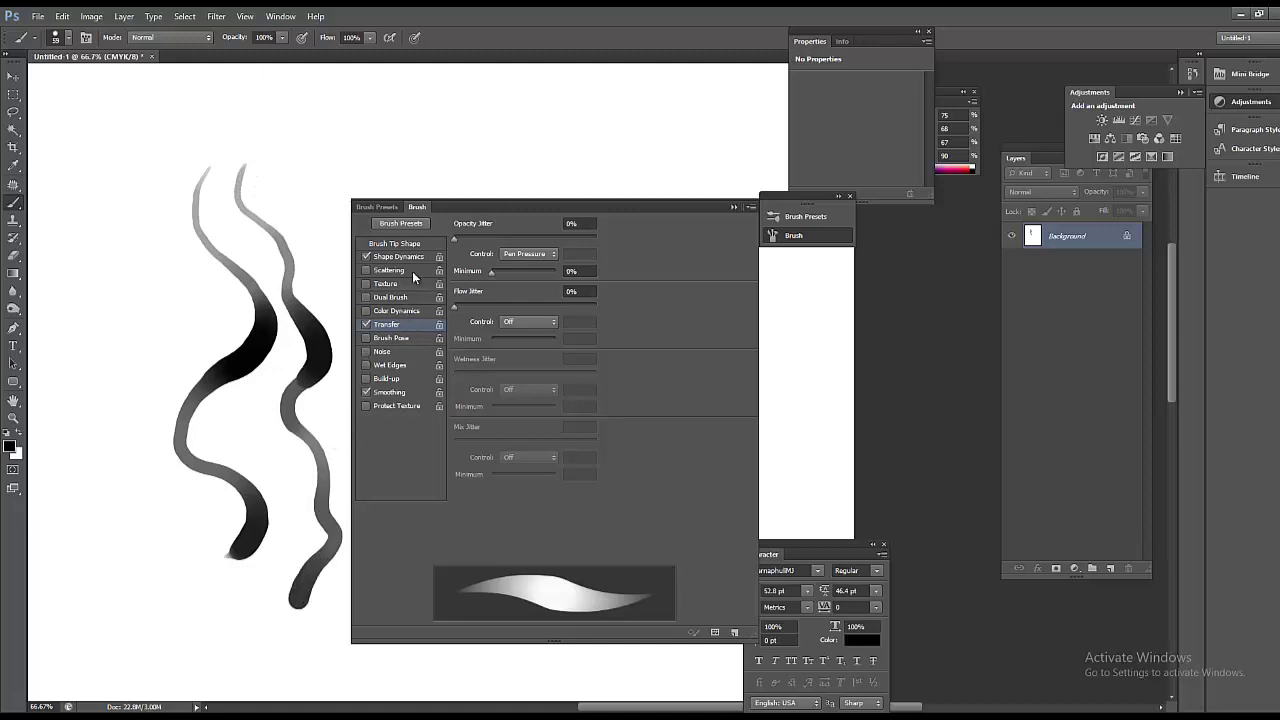
pyautogui.hotkey('ctrl', 'alt', 'z')
pyautogui.hotkey('ctrl', 'alt', 'z')
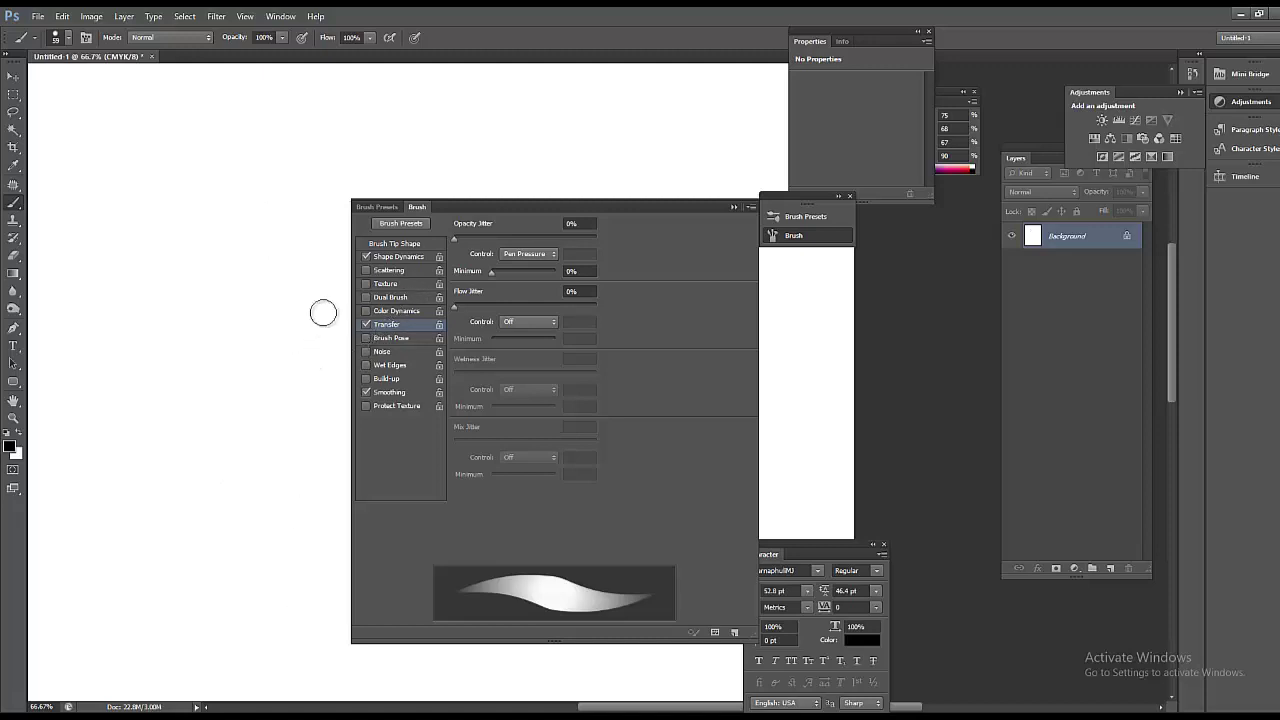
# Step: Set the Transfer Opacity Jitter control to Off, paint short vertical test strokes, and undo them
pyautogui.click(400, 257)
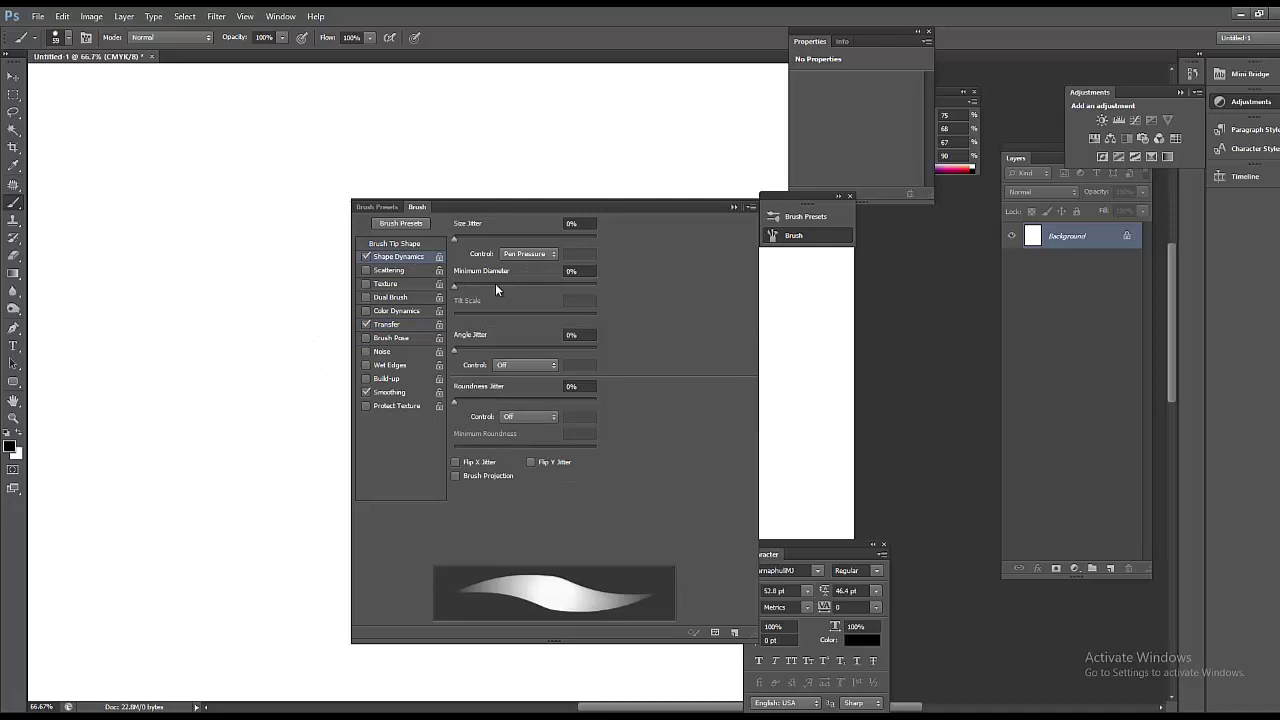
pyautogui.click(386, 324)
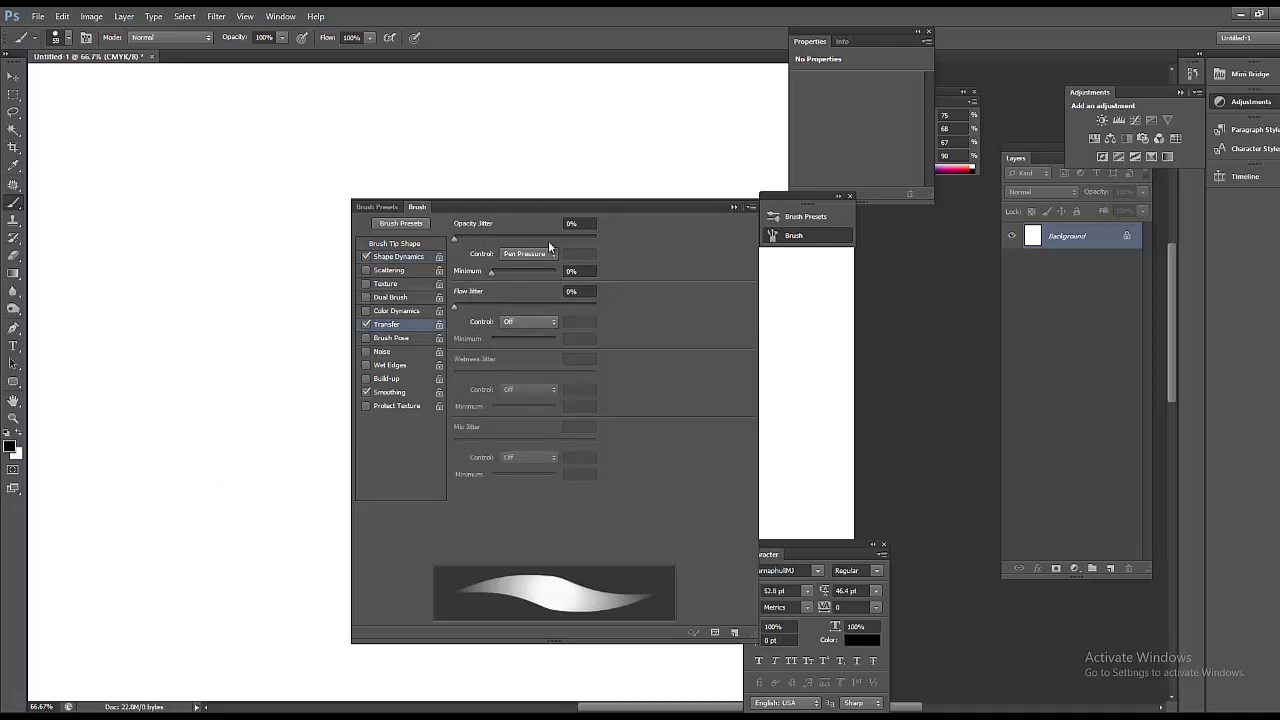
pyautogui.click(519, 256)
pyautogui.click(515, 253)
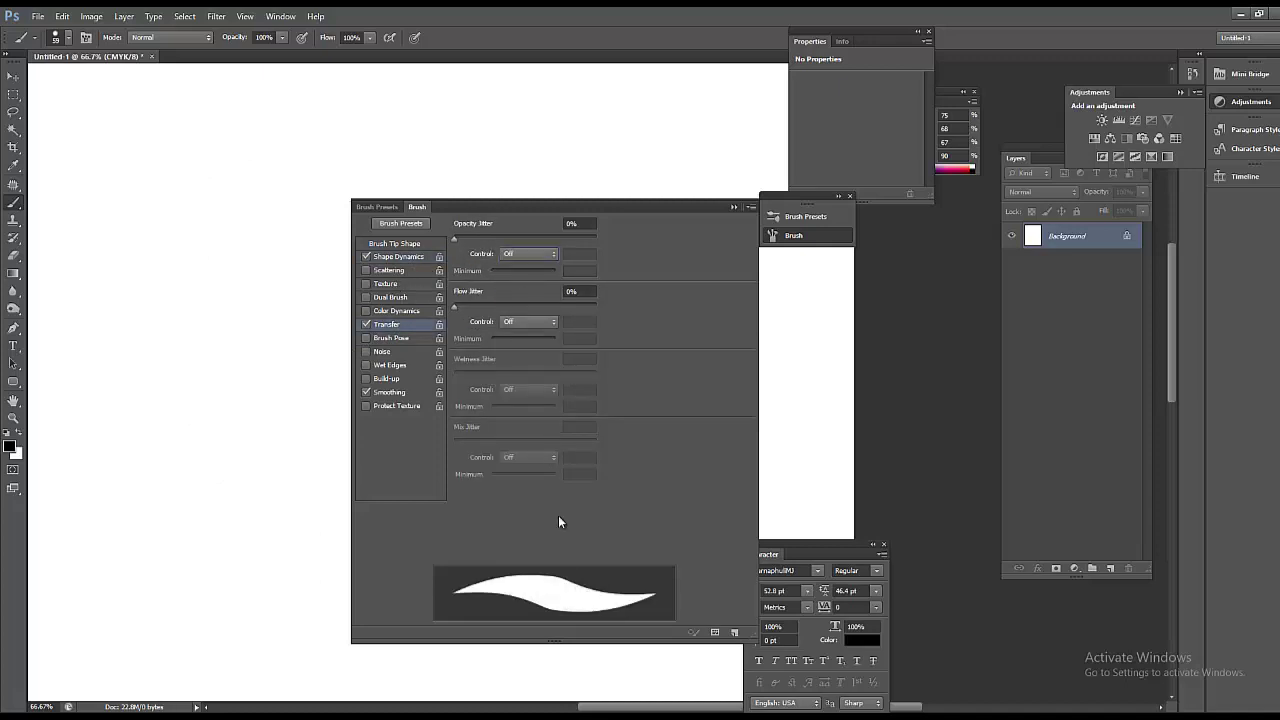
pyautogui.moveTo(244, 243)
pyautogui.mouseDown()
pyautogui.moveTo(210, 325)
pyautogui.moveTo(292, 365)
pyautogui.moveTo(273, 441)
pyautogui.moveTo(175, 409)
pyautogui.moveTo(196, 357)
pyautogui.moveTo(249, 366)
pyautogui.mouseUp()
pyautogui.hotkey('ctrl', 'alt', 'z')
pyautogui.moveTo(229, 251)
pyautogui.mouseDown()
pyautogui.moveTo(183, 283)
pyautogui.moveTo(222, 383)
pyautogui.moveTo(234, 337)
pyautogui.mouseUp()
pyautogui.hotkey('ctrl', 'alt', 'z')
# Step: Set the Transfer Opacity Jitter control back to Pen Pressure
pyautogui.click(517, 256)
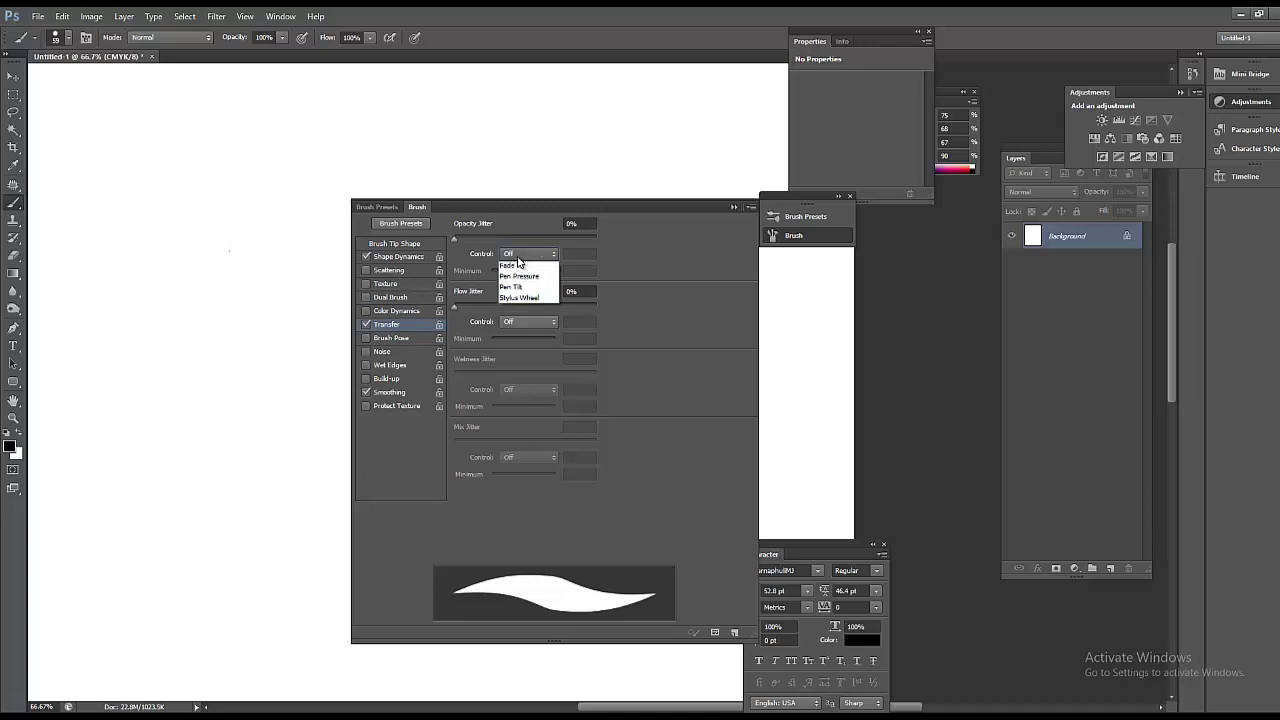
pyautogui.click(517, 256)
pyautogui.click(517, 256)
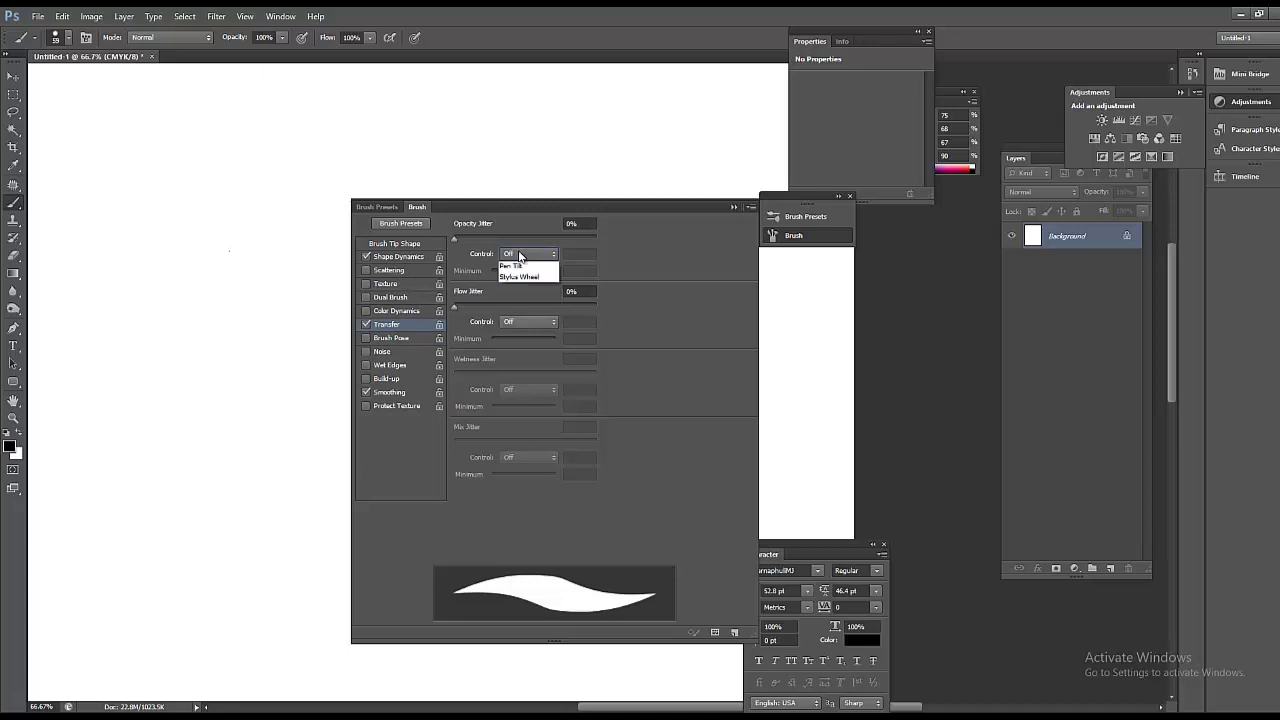
pyautogui.click(530, 289)
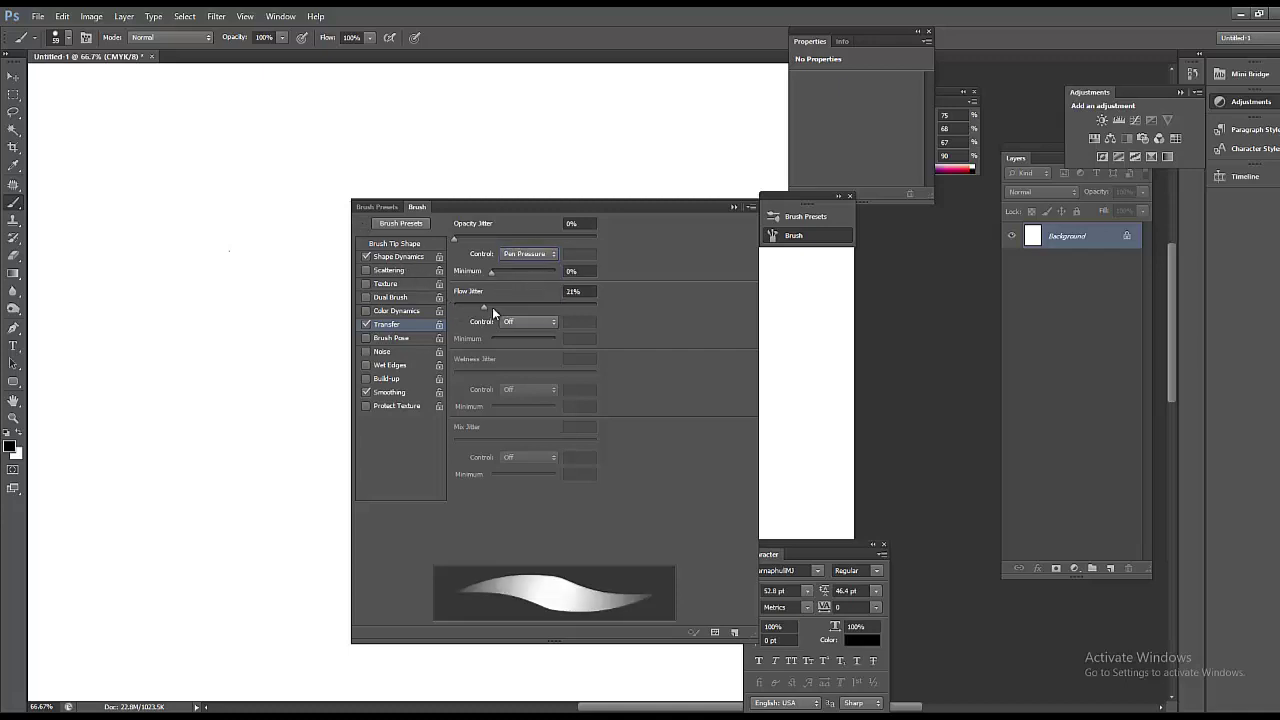
# Step: Set the Transfer Flow Jitter control to Pen Pressure, then paint a curved test stroke and undo it
pyautogui.click(517, 322)
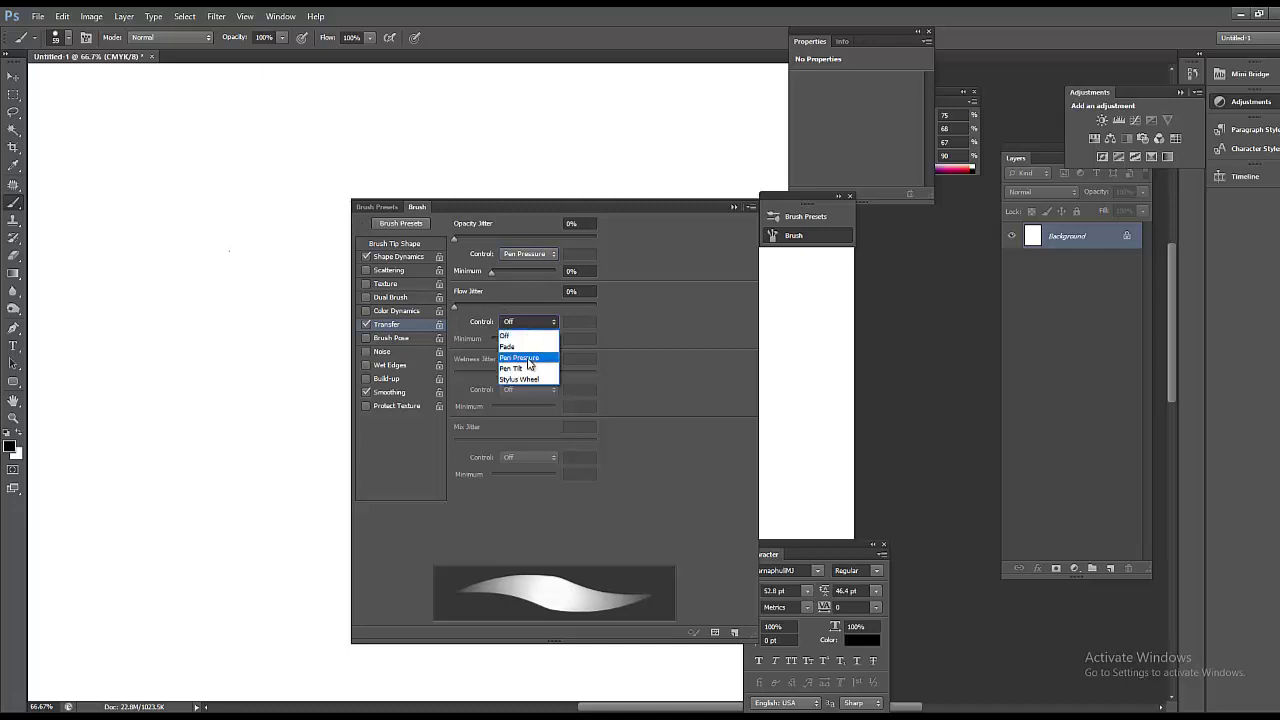
pyautogui.click(530, 356)
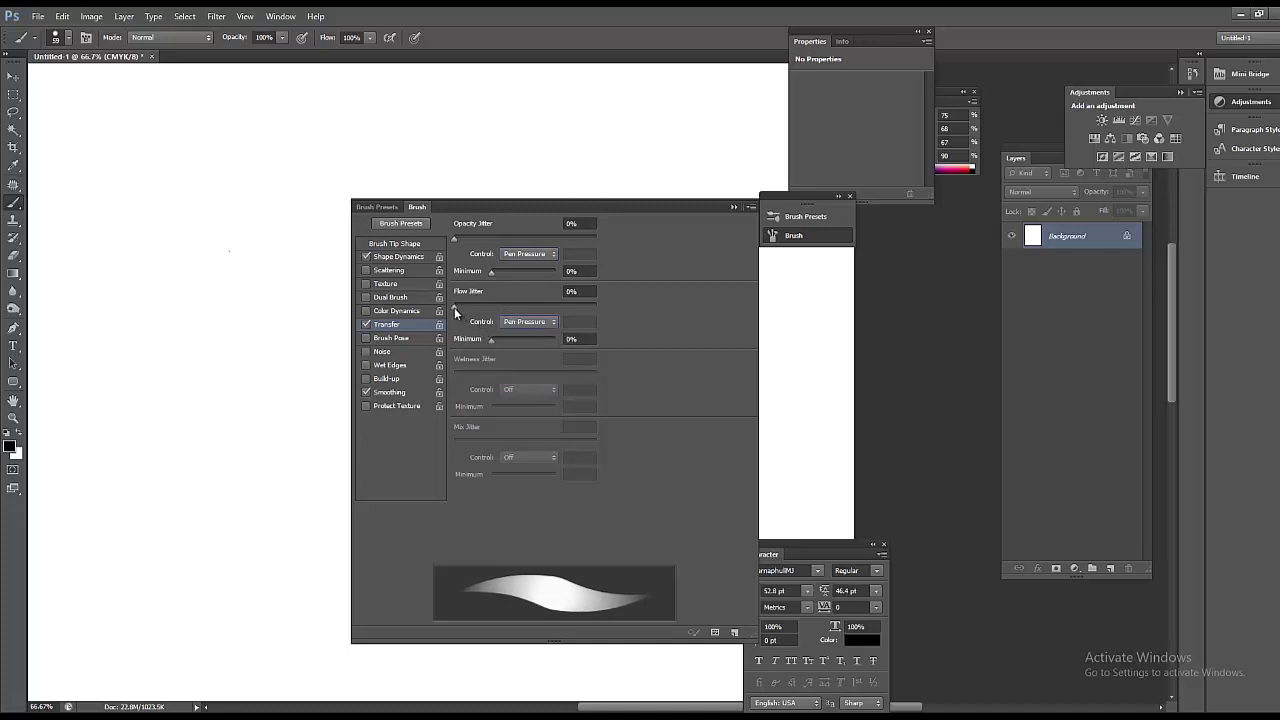
pyautogui.click(526, 325)
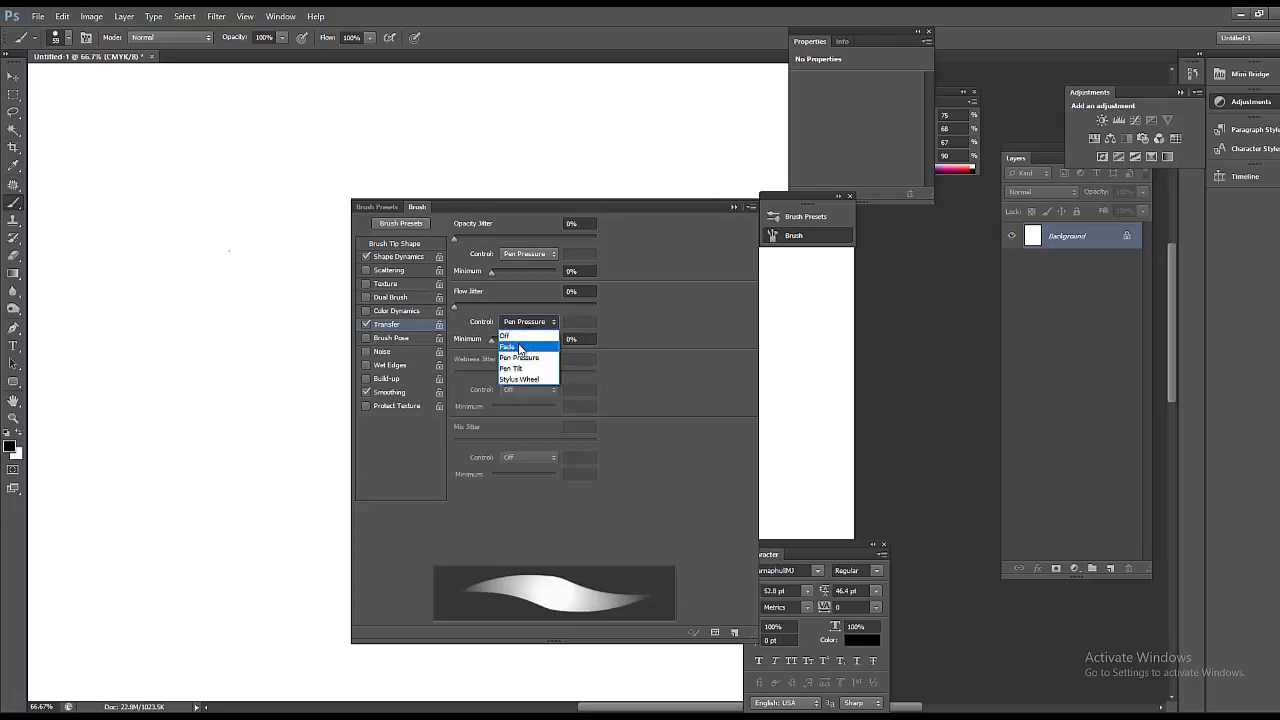
pyautogui.click(530, 356)
pyautogui.moveTo(212, 250); pyautogui.dragTo(303, 332)
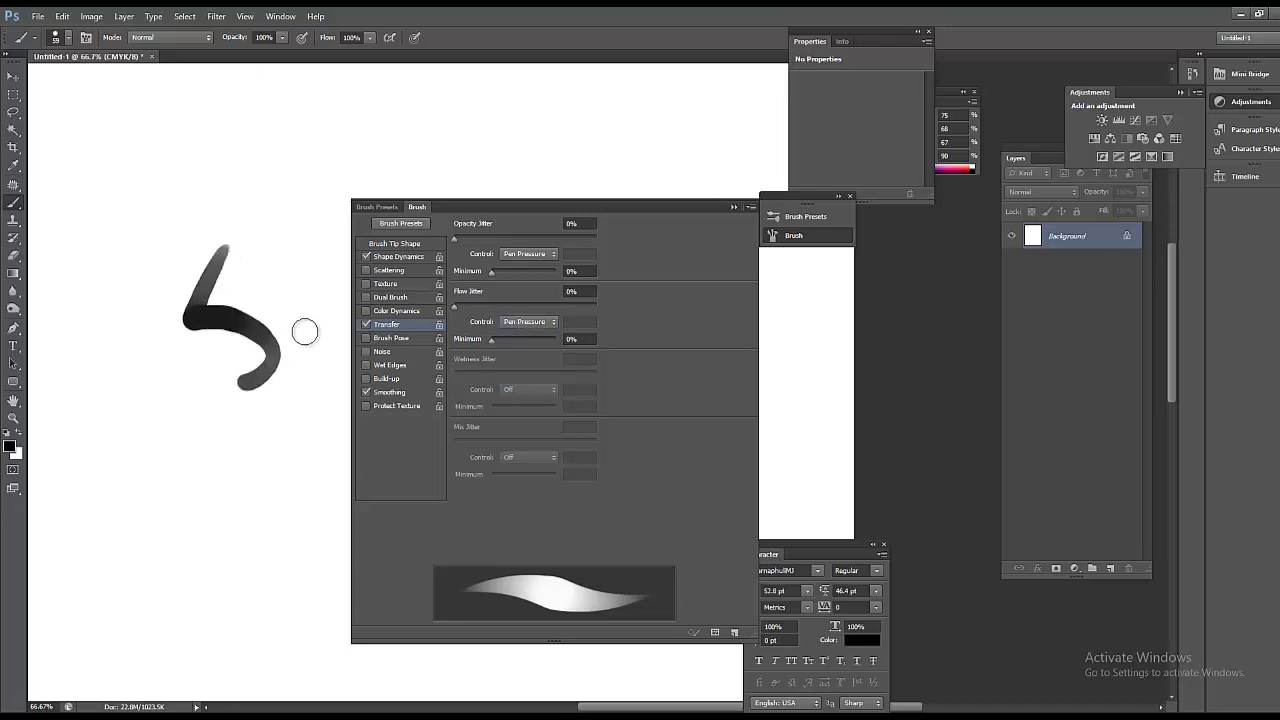
pyautogui.hotkey('ctrl', 'z')
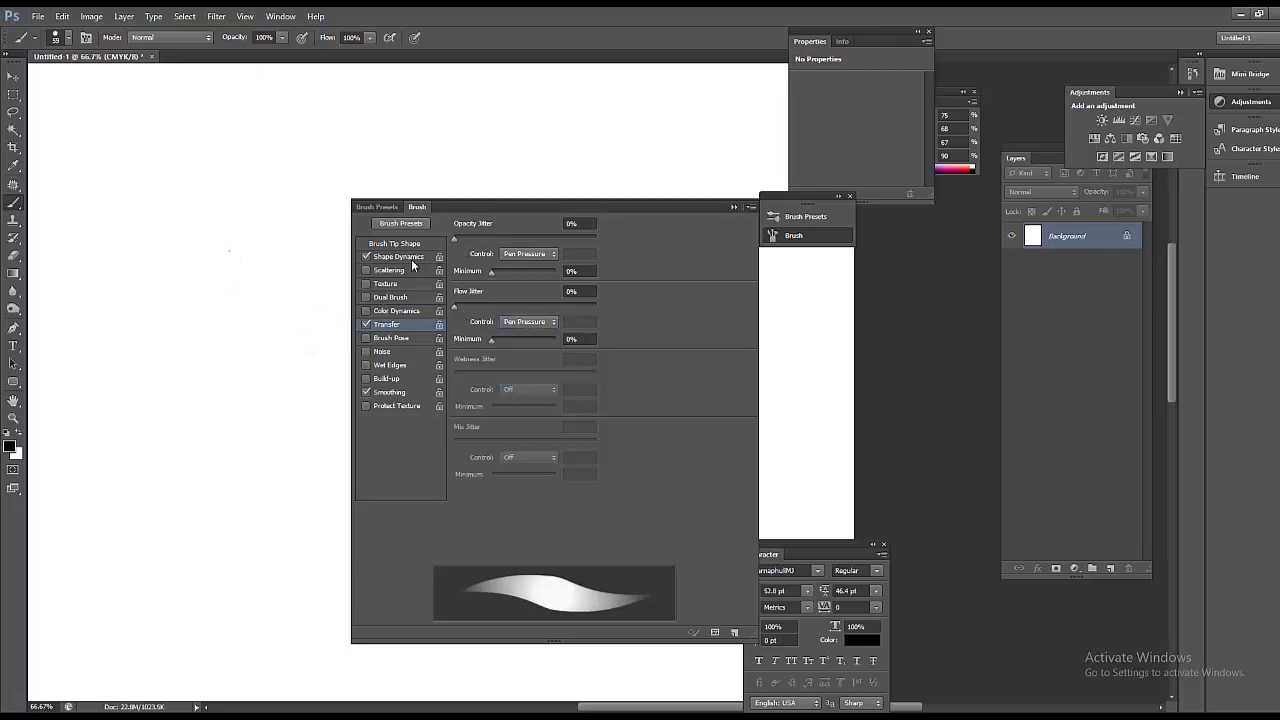
# Step: Enable Scattering for the brush and set Scatter to 19%
pyautogui.click(380, 272)
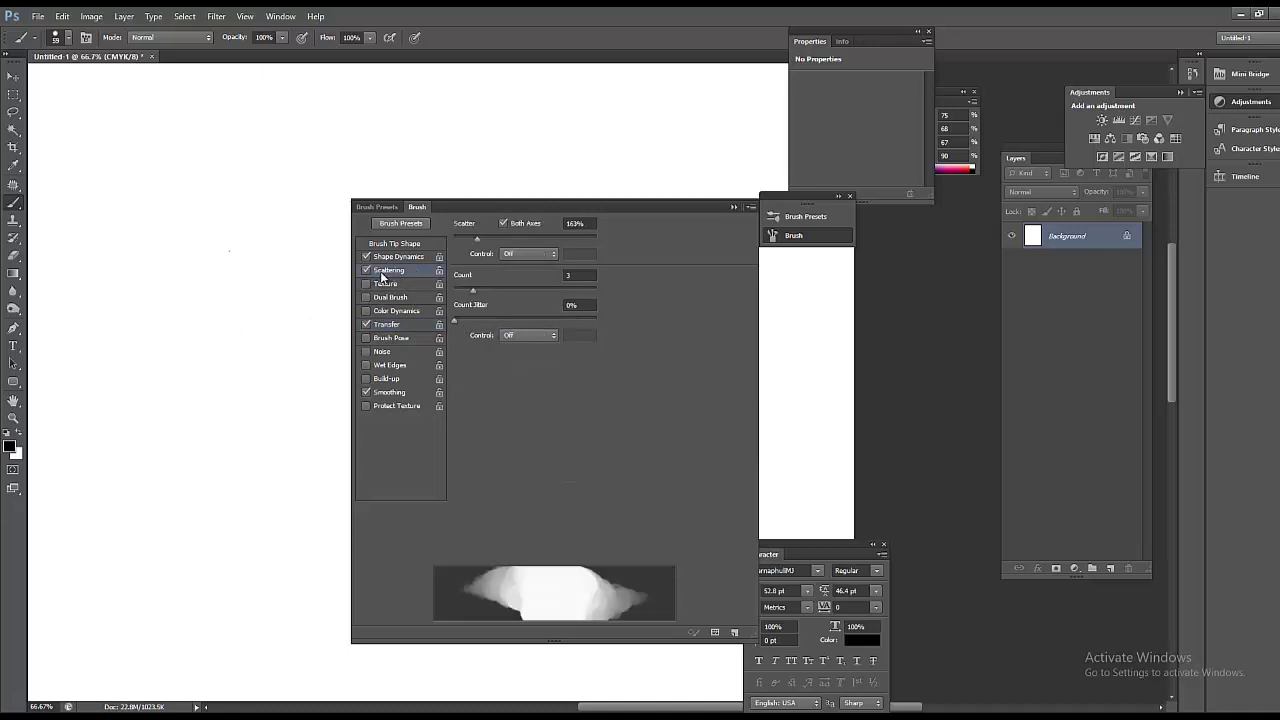
pyautogui.moveTo(477, 238)
pyautogui.mouseDown()
pyautogui.moveTo(446, 238)
pyautogui.moveTo(456, 245)
pyautogui.mouseUp()
pyautogui.click(512, 253)
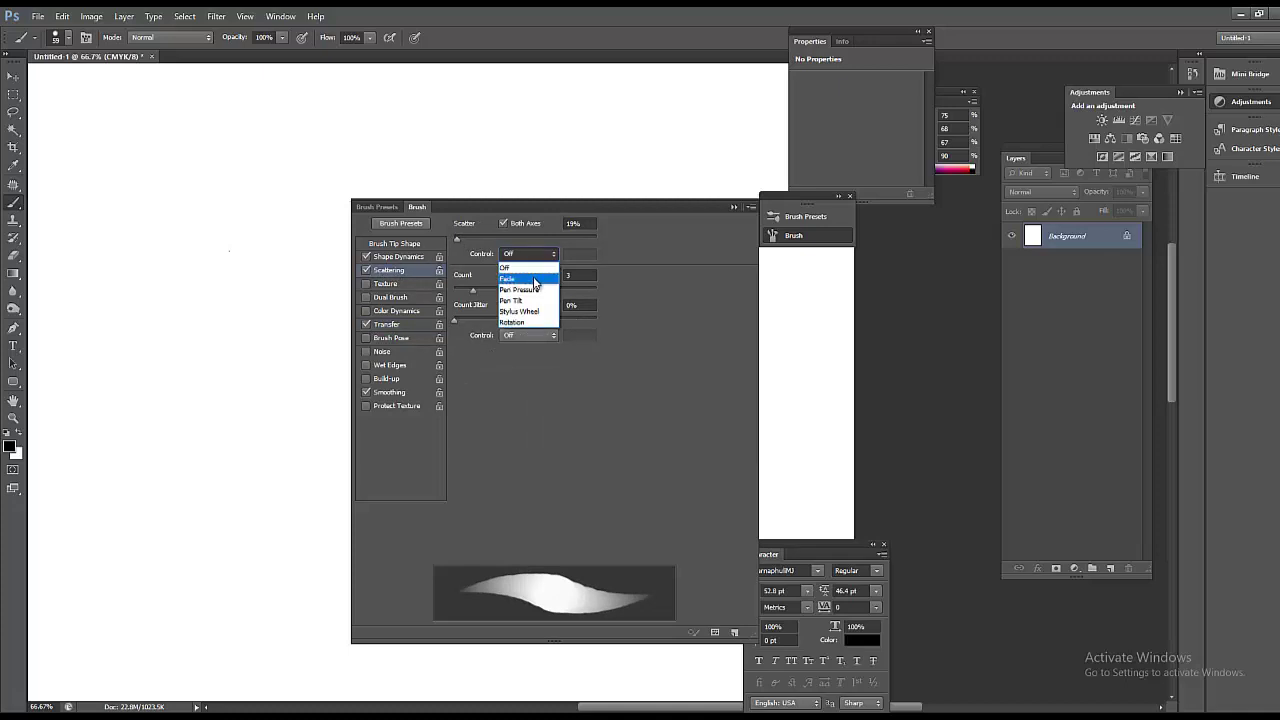
pyautogui.click(205, 319)
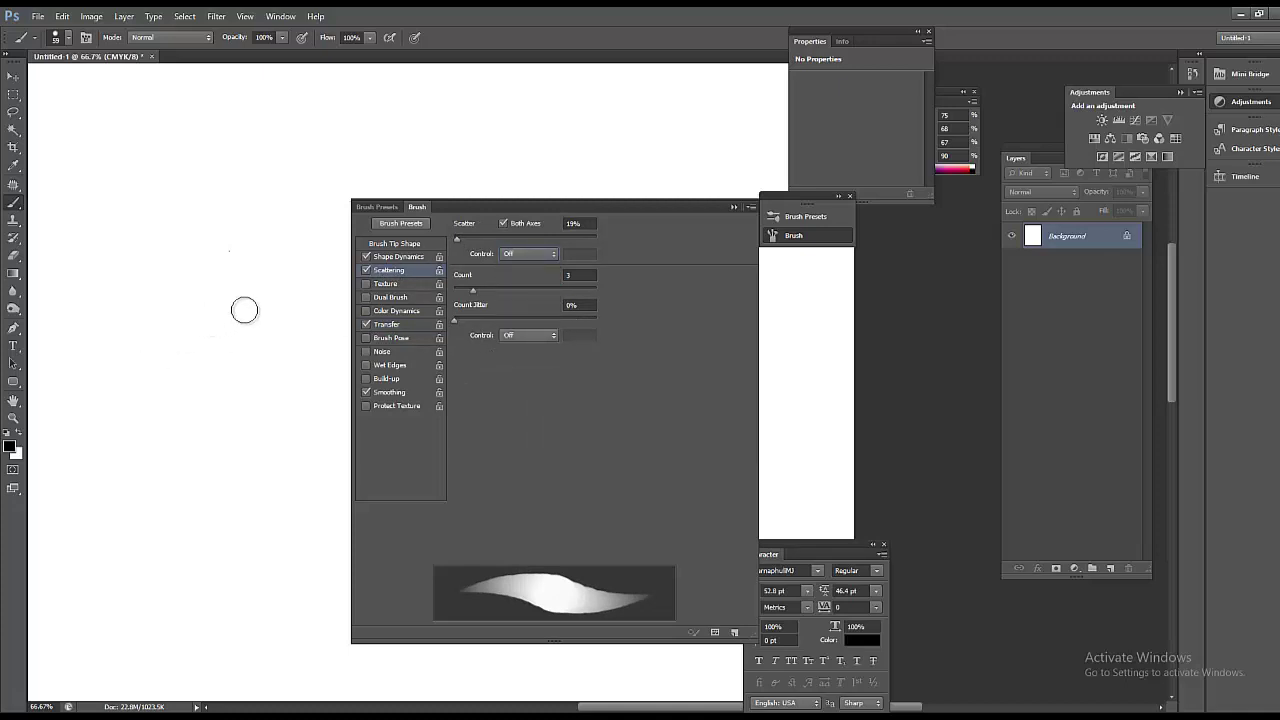
# Step: Paint a wavy diagonal test stroke with the scattered brush, inspect it up close, and undo it
pyautogui.moveTo(175, 339)
pyautogui.mouseDown()
pyautogui.moveTo(297, 280)
pyautogui.moveTo(271, 286)
pyautogui.mouseUp()
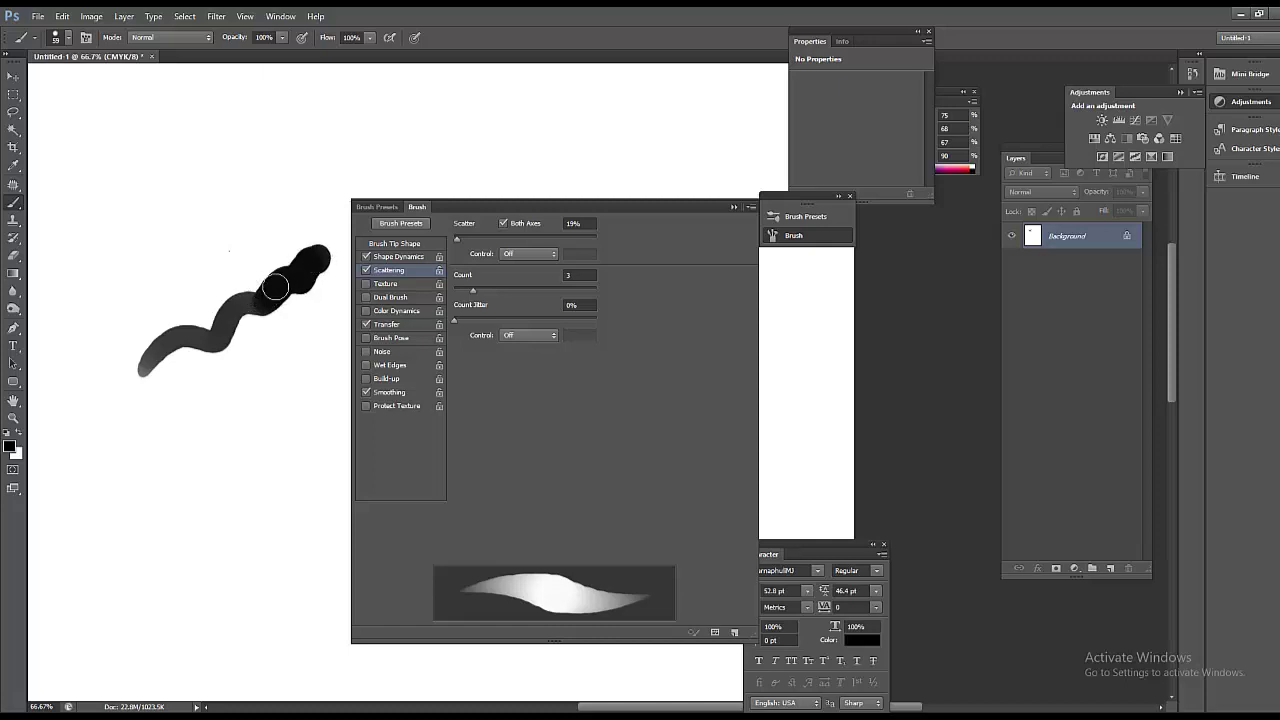
pyautogui.keyDown('ctrl'); pyautogui.click(285, 292); pyautogui.keyUp('ctrl')
pyautogui.keyDown('ctrl'); pyautogui.keyDown('alt'); pyautogui.click(285, 335); pyautogui.keyUp('alt'); pyautogui.keyUp('ctrl')
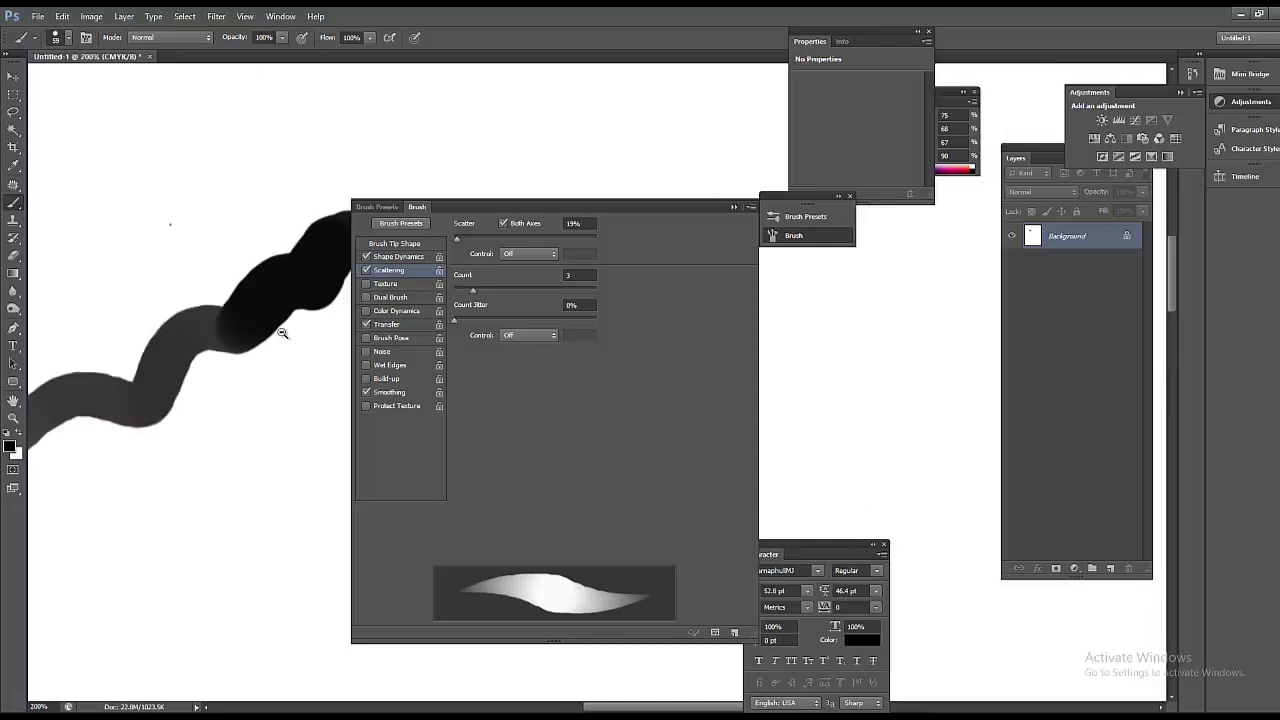
pyautogui.hotkey('ctrl', 'z')
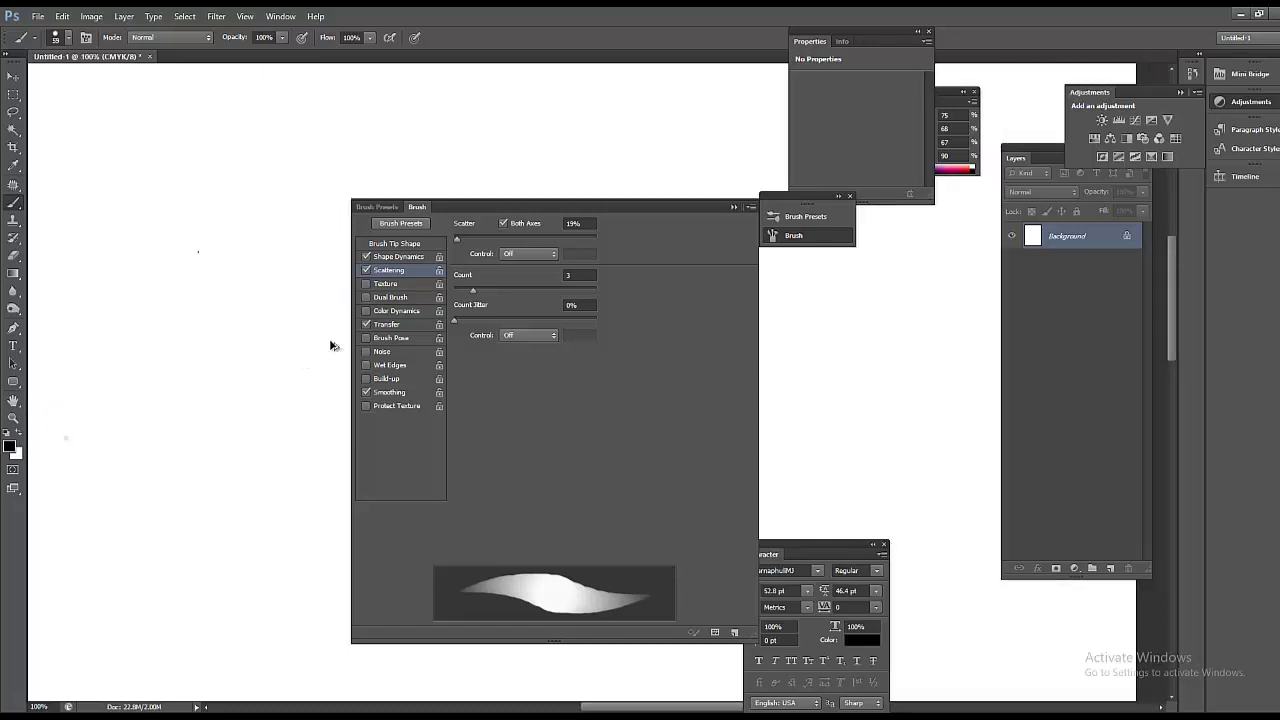
# Step: Reduce the brush size to 20 px, paint curved test strokes, and undo them
pyautogui.press('[')
pyautogui.press('[')
pyautogui.press('[')
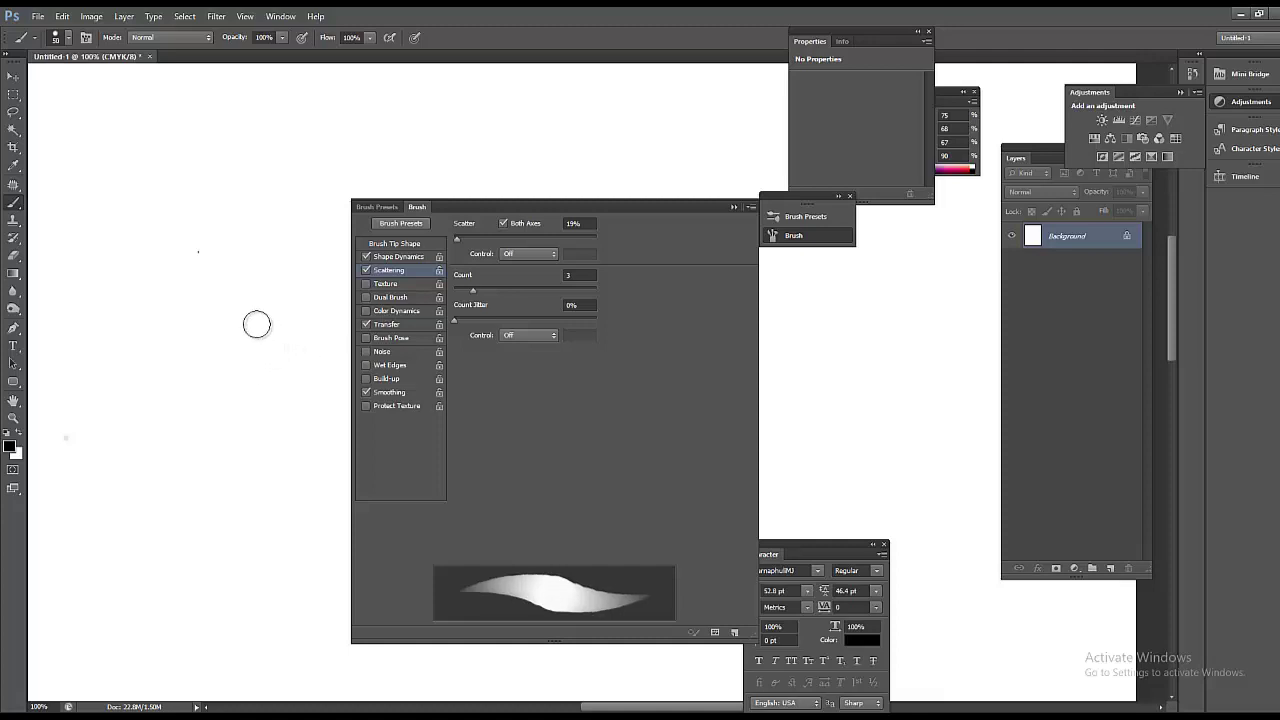
pyautogui.moveTo(257, 268)
pyautogui.mouseDown()
pyautogui.moveTo(177, 380)
pyautogui.moveTo(255, 388)
pyautogui.mouseUp()
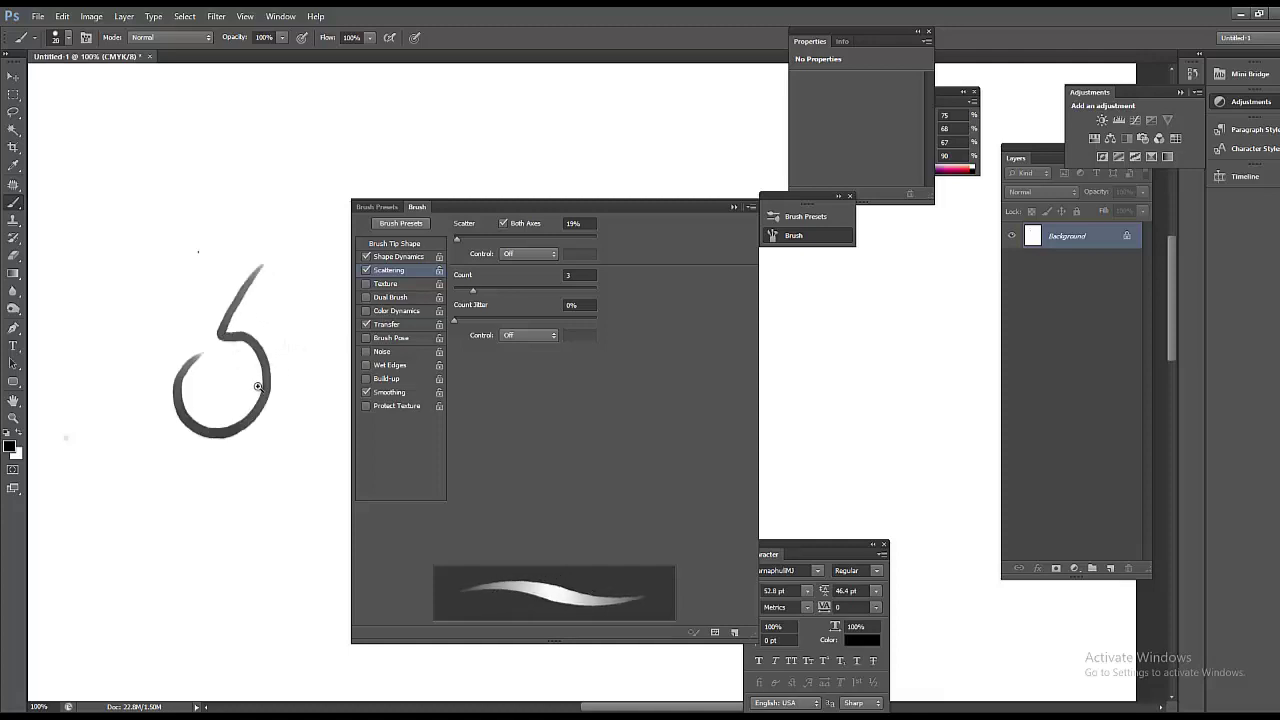
pyautogui.keyDown('alt'); pyautogui.click(282, 375); pyautogui.keyUp('alt')
pyautogui.keyDown('alt'); pyautogui.click(282, 375); pyautogui.keyUp('alt')
pyautogui.hotkey('ctrl', 'z')
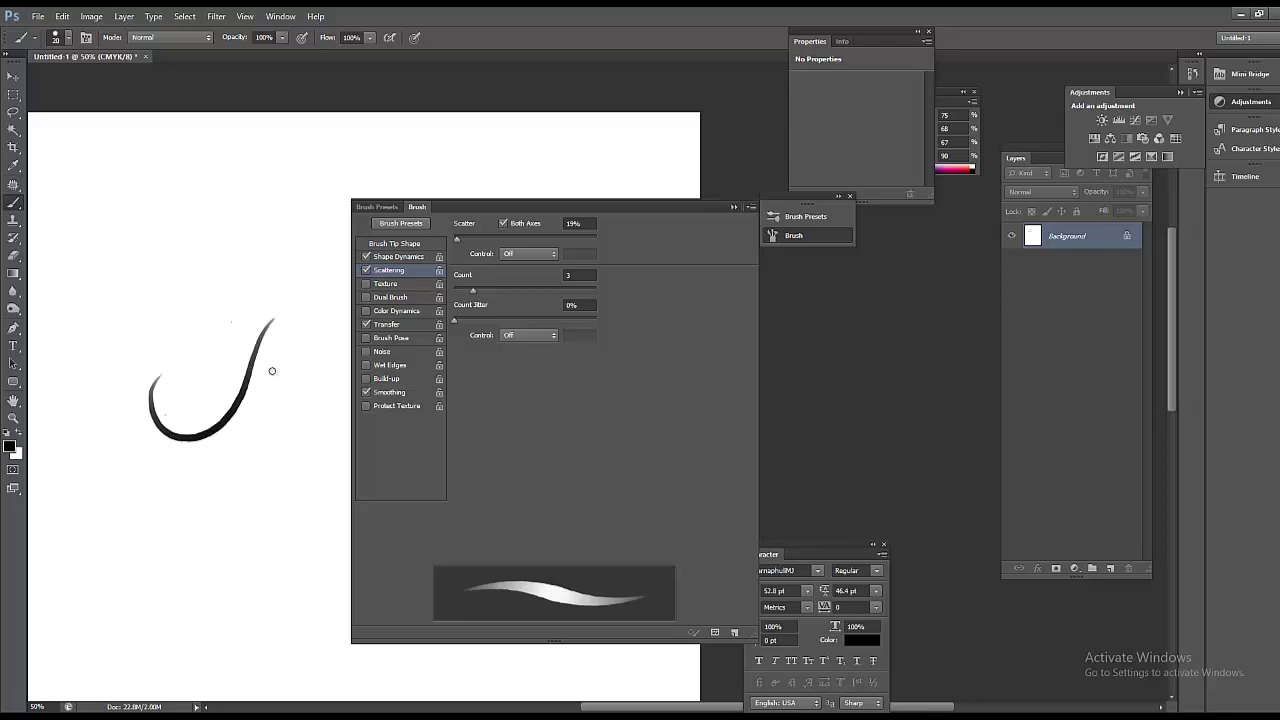
pyautogui.hotkey('ctrl', 'z')
pyautogui.hotkey('ctrl', '+')
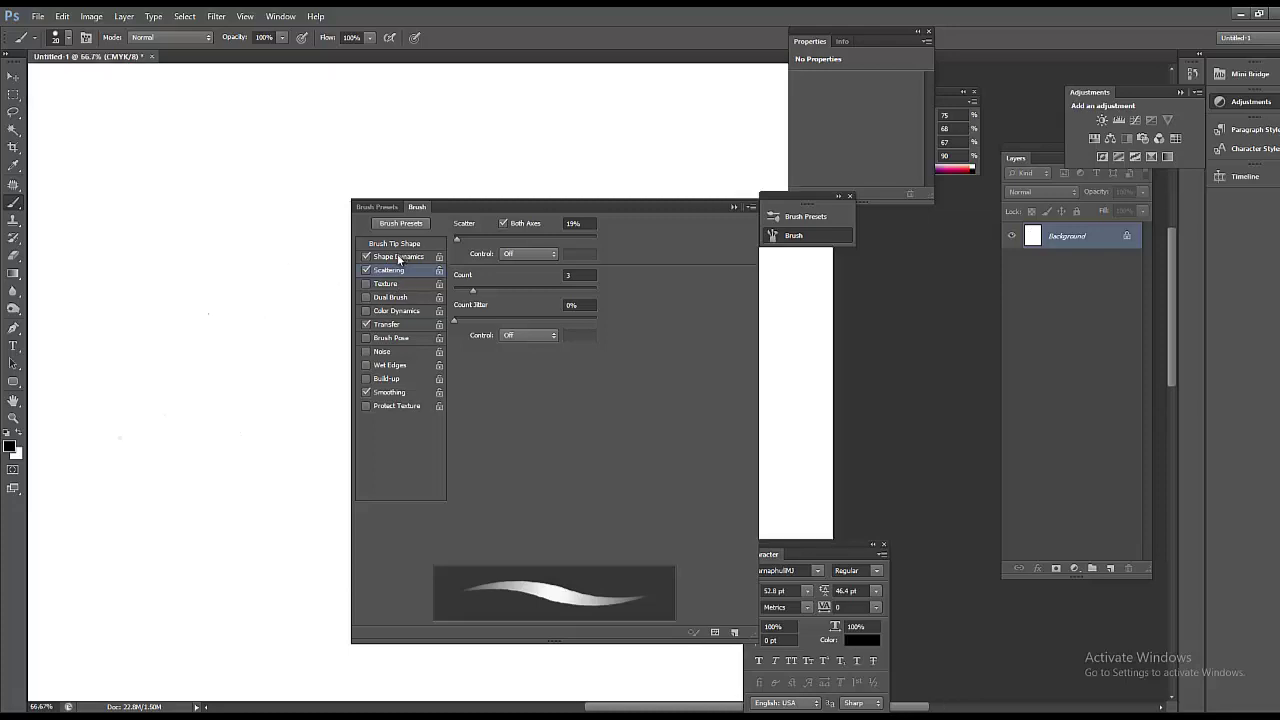
# Step: Review the Transfer settings, and set the Scatter control in Scattering to Pen Pressure
pyautogui.click(388, 325)
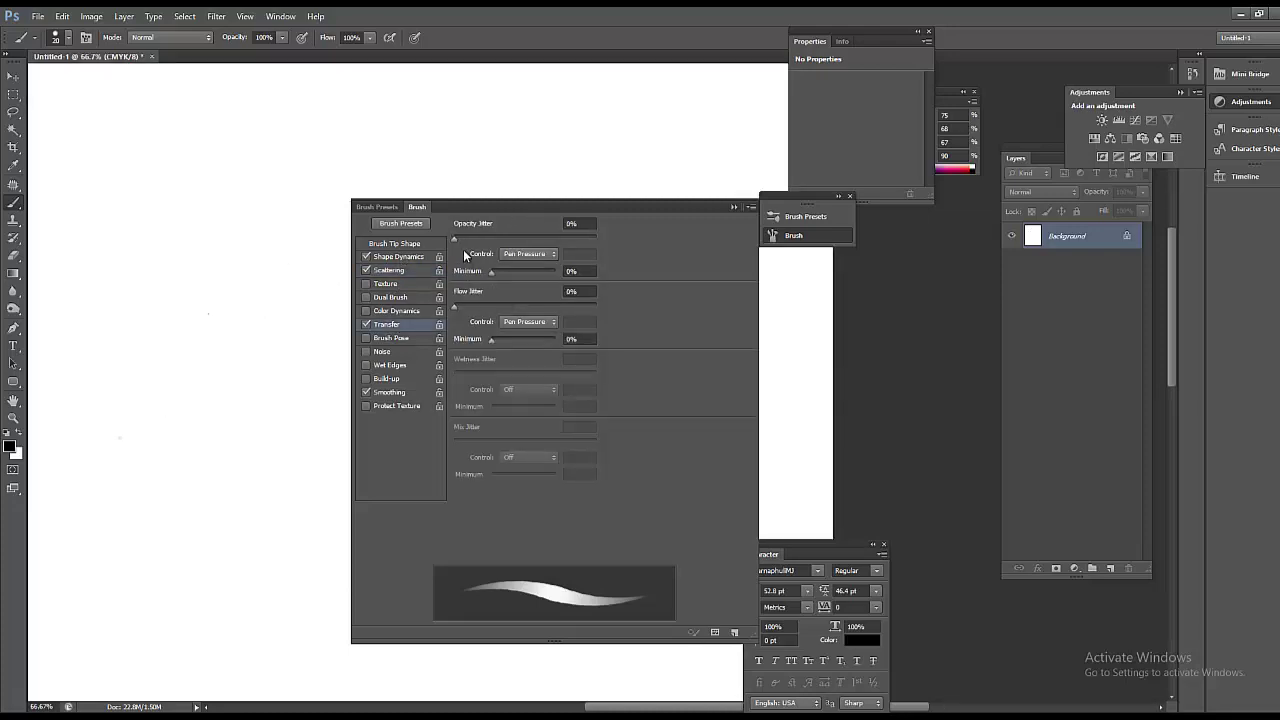
pyautogui.click(403, 271)
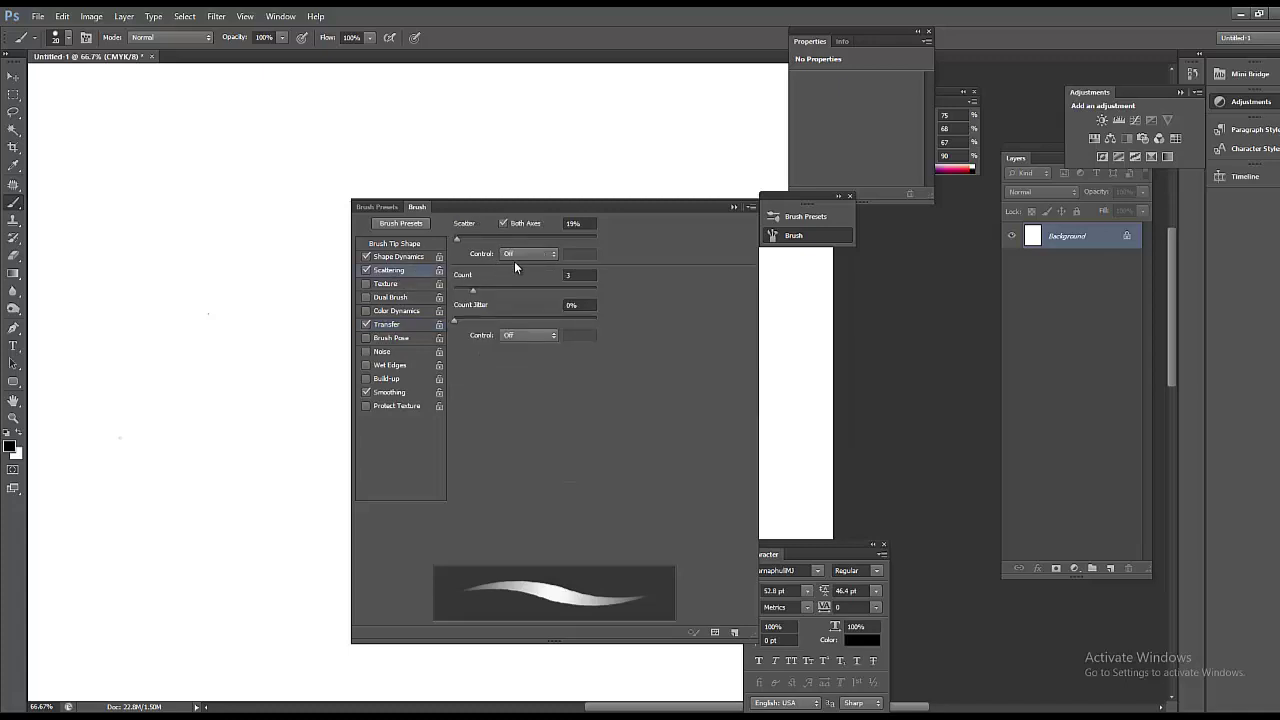
pyautogui.click(512, 256)
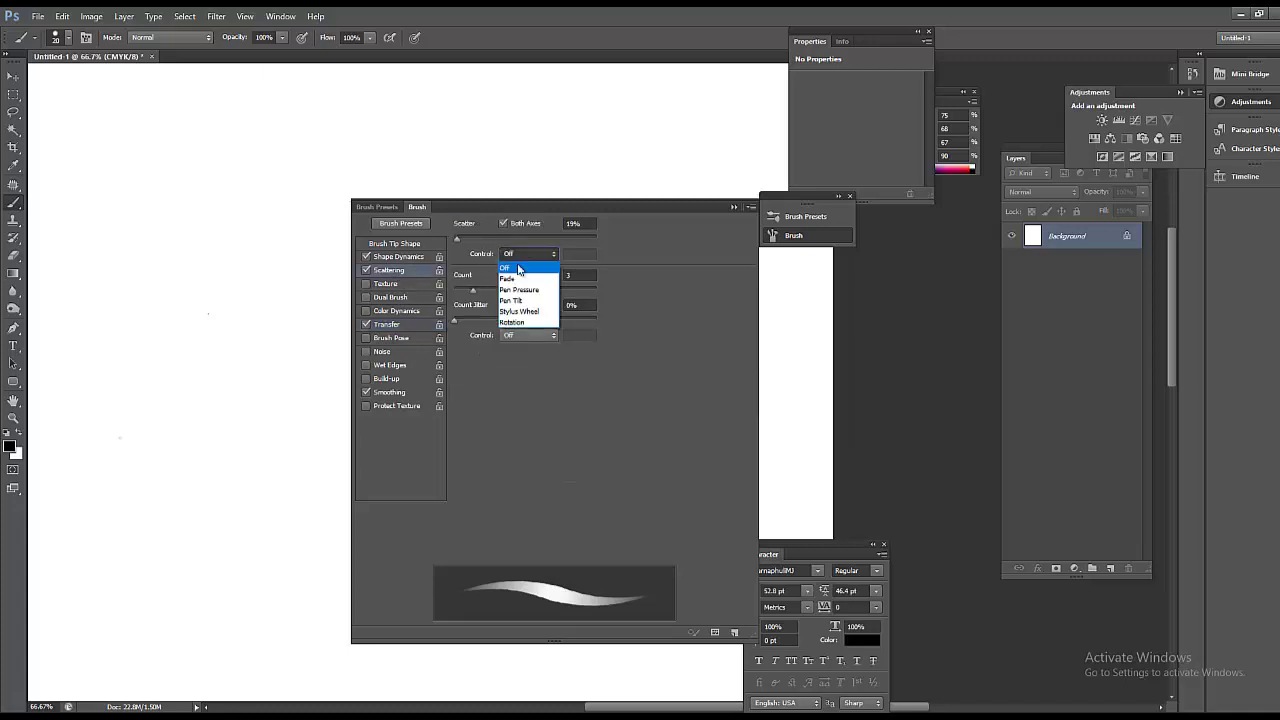
pyautogui.click(522, 280)
# Step: Paint a short diagonal stroke and an S-shaped stroke on the cleared workspace, undoing each one
pyautogui.moveTo(154, 345)
pyautogui.mouseDown()
pyautogui.moveTo(267, 318)
pyautogui.moveTo(245, 250)
pyautogui.mouseUp()
pyautogui.press('Tab')
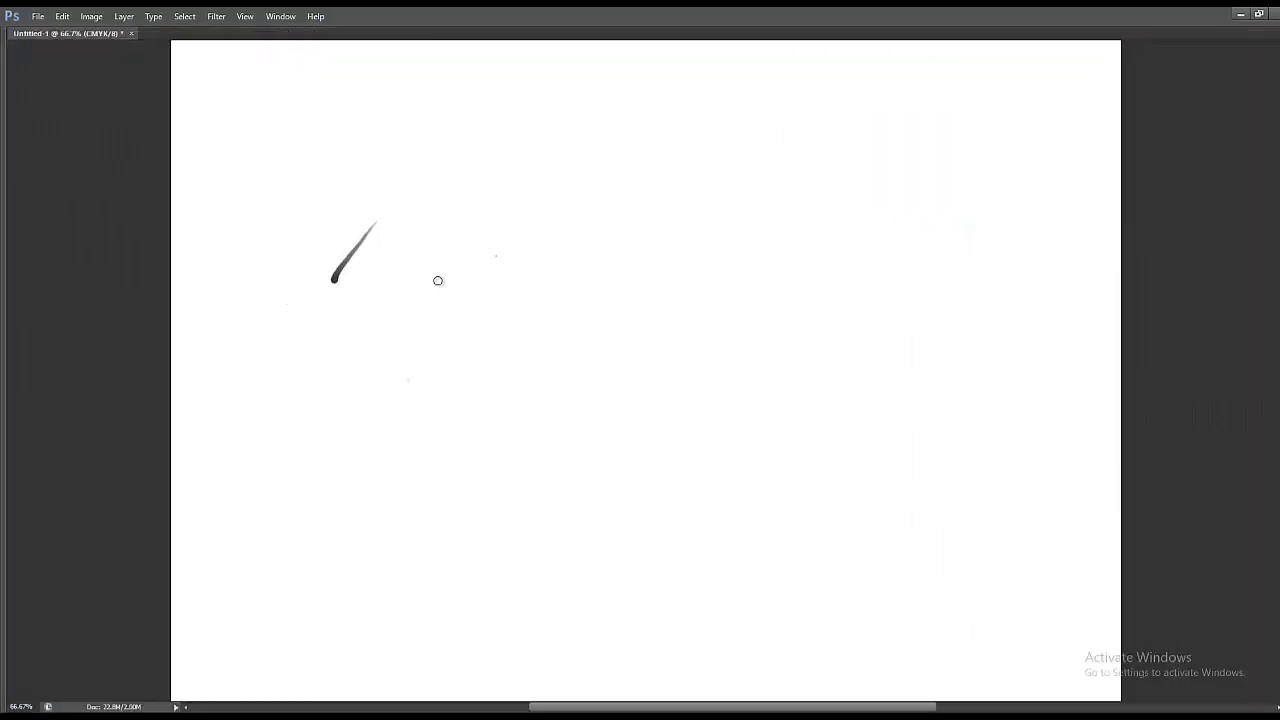
pyautogui.hotkey('ctrl', 'z')
pyautogui.moveTo(521, 183)
pyautogui.mouseDown()
pyautogui.moveTo(474, 303)
pyautogui.moveTo(399, 372)
pyautogui.mouseUp()
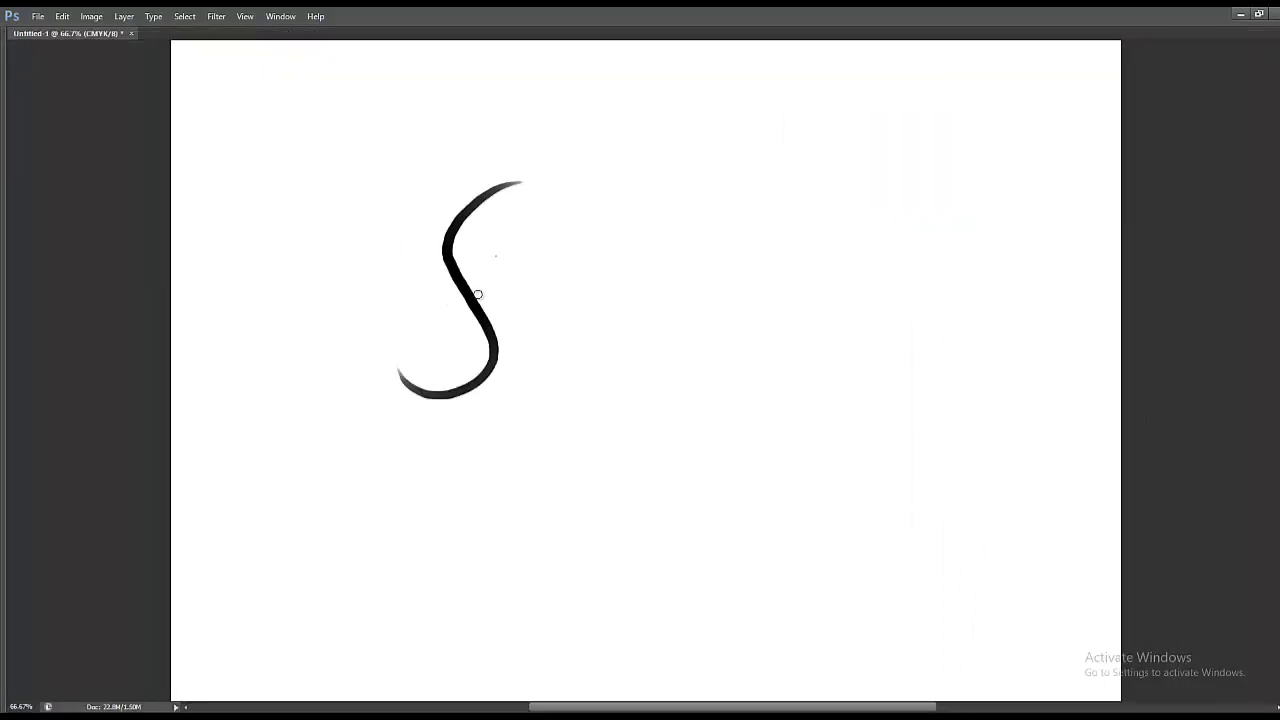
pyautogui.hotkey('ctrl', 'z')
# Step: Paint an S-shaped stroke and a rounded loop that crosses it to enclose an oval area
pyautogui.moveTo(551, 167)
pyautogui.mouseDown()
pyautogui.moveTo(466, 394)
pyautogui.moveTo(558, 414)
pyautogui.mouseUp()
pyautogui.hotkey('ctrl', 'z')
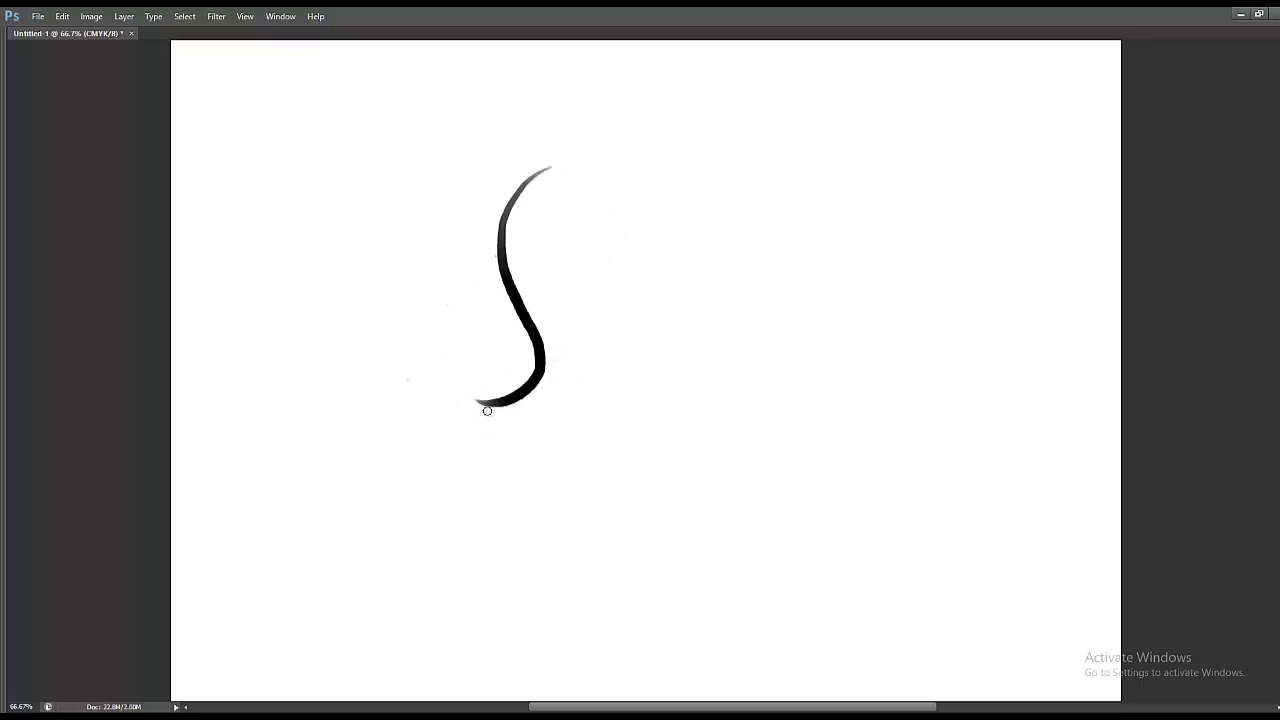
pyautogui.moveTo(476, 400); pyautogui.dragTo(558, 414)
pyautogui.hotkey('ctrl', 'z')
pyautogui.keyDown('ctrl'); pyautogui.click(539, 403); pyautogui.keyUp('ctrl')
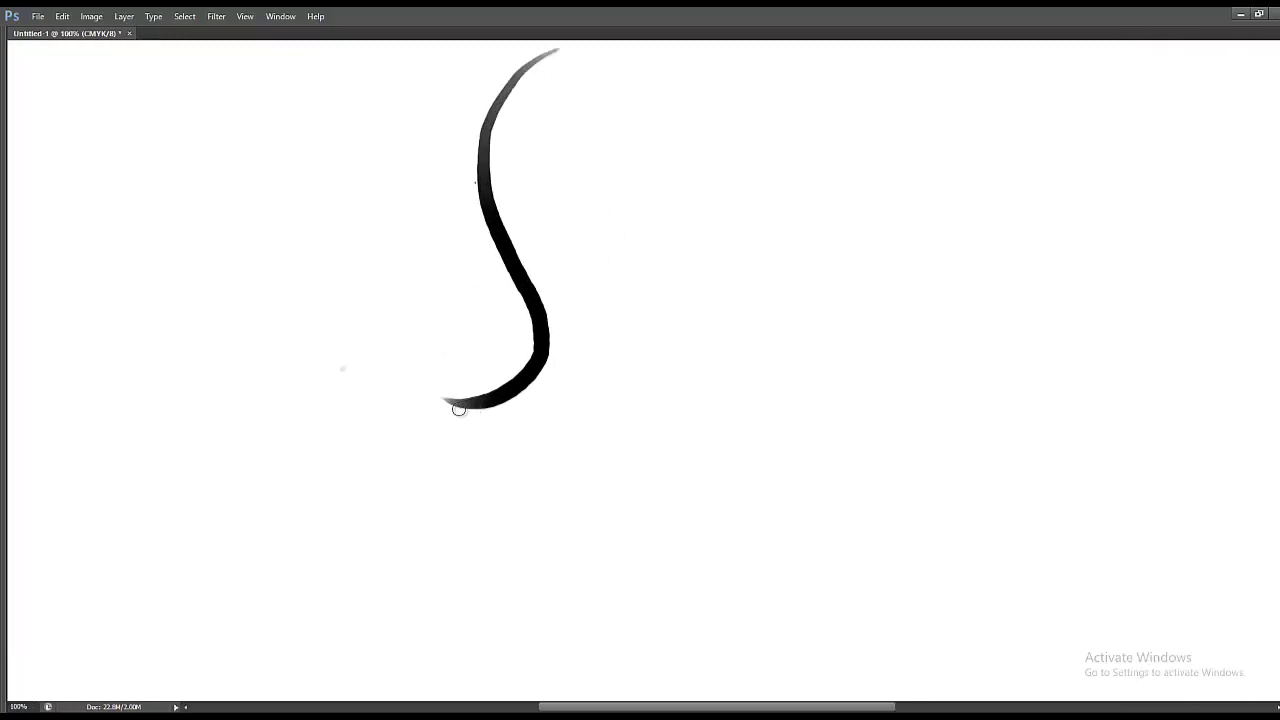
pyautogui.moveTo(446, 400)
pyautogui.mouseDown()
pyautogui.moveTo(541, 426)
pyautogui.moveTo(386, 402)
pyautogui.mouseUp()
pyautogui.press('Tab')
pyautogui.press('Tab')
pyautogui.hotkey('ctrl', 'z')
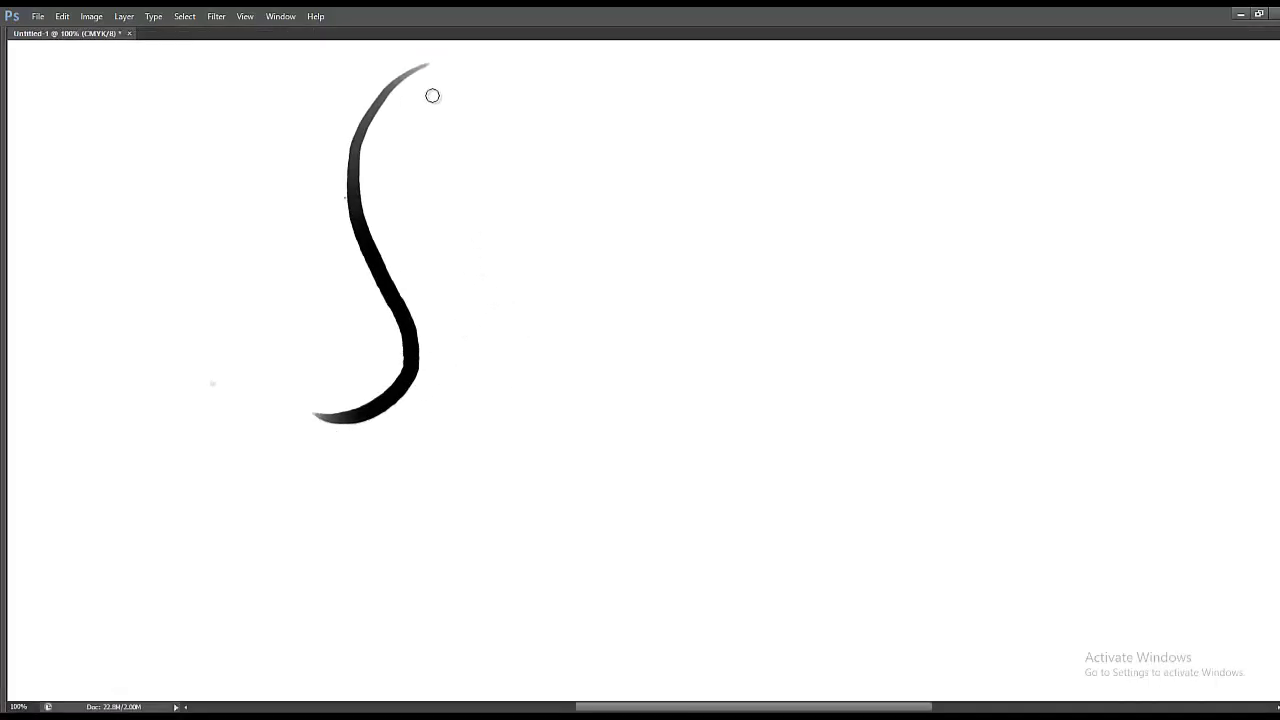
pyautogui.moveTo(402, 90)
pyautogui.mouseDown()
pyautogui.moveTo(560, 226)
pyautogui.moveTo(311, 237)
pyautogui.moveTo(316, 268)
pyautogui.mouseUp()
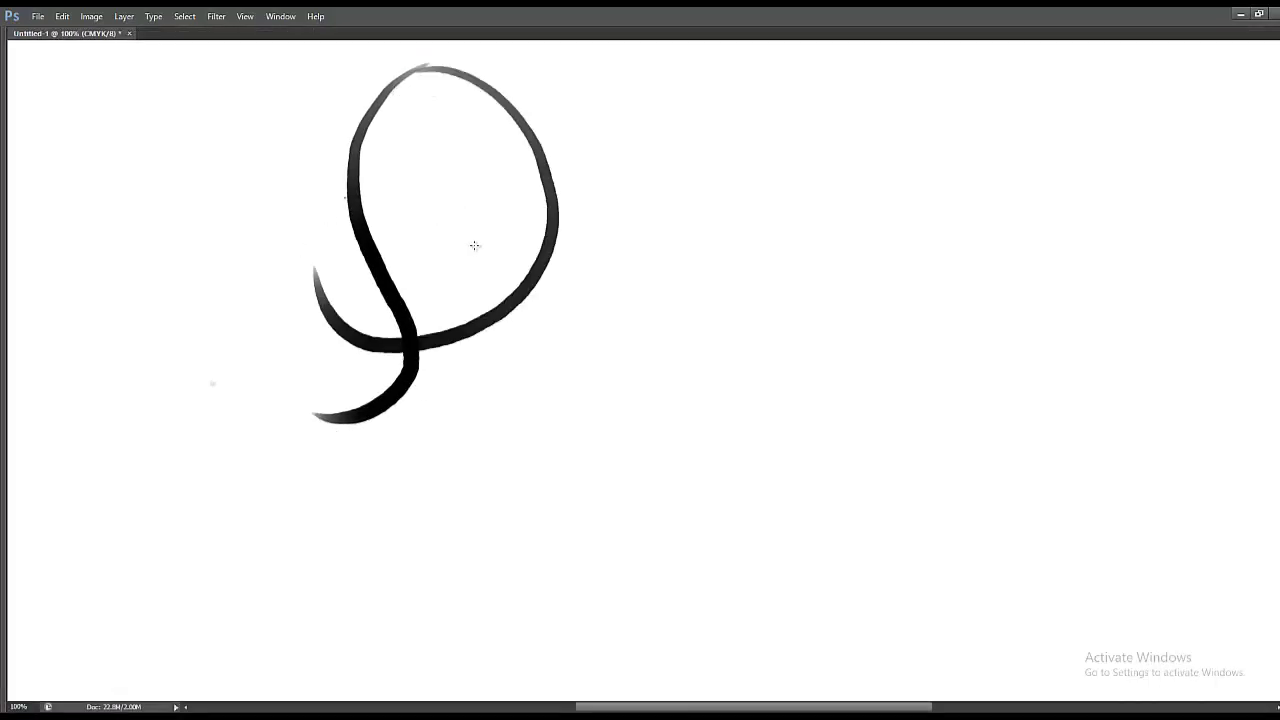
# Step: Fill the enclosed oval with black using the Paint Bucket and inspect how the fill meets the semi-transparent outline
pyautogui.press('Tab')
pyautogui.moveTo(490, 160); pyautogui.dragTo(184, 165)
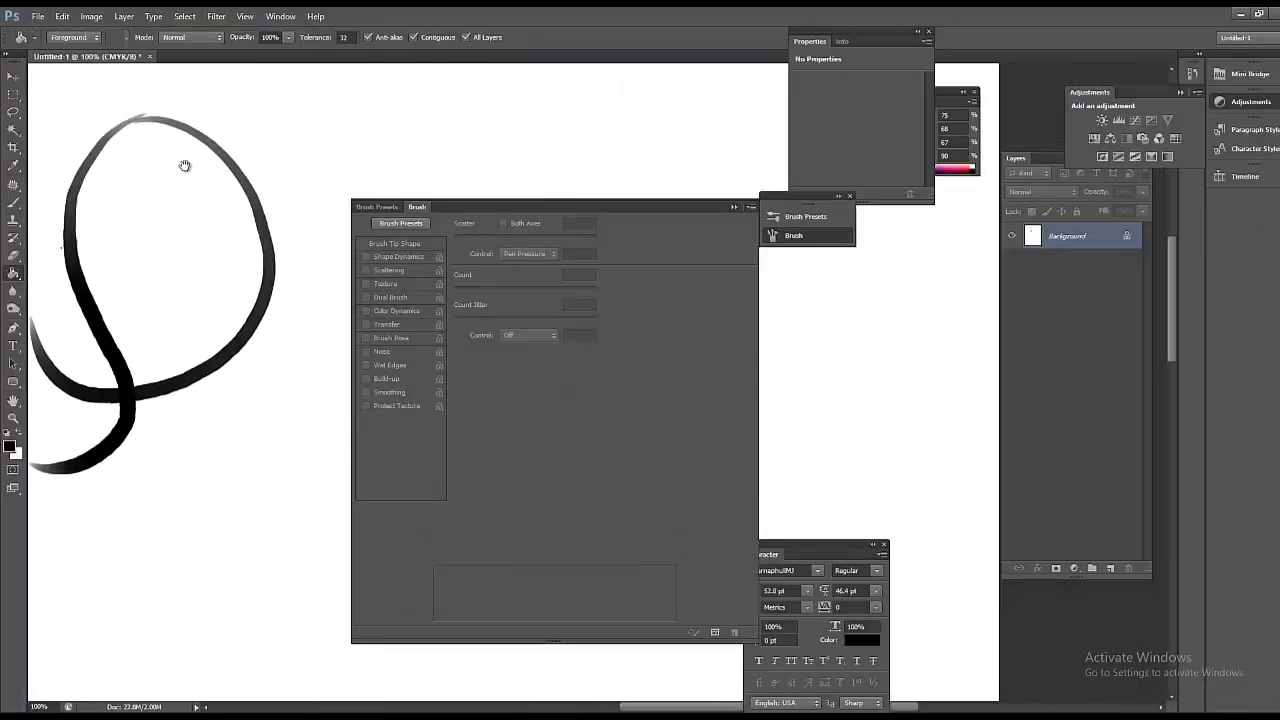
pyautogui.click(190, 222)
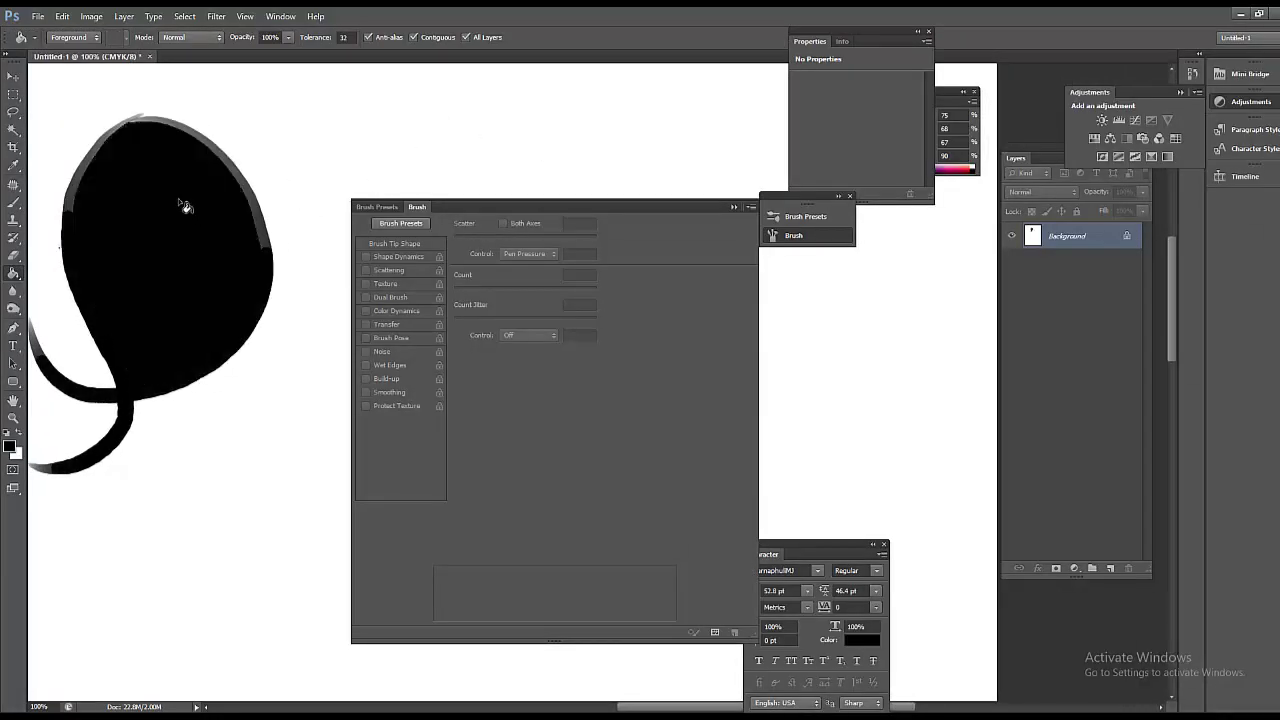
pyautogui.keyDown('ctrl'); pyautogui.click(197, 159); pyautogui.keyUp('ctrl')
pyautogui.moveTo(232, 166); pyautogui.dragTo(420, 170)
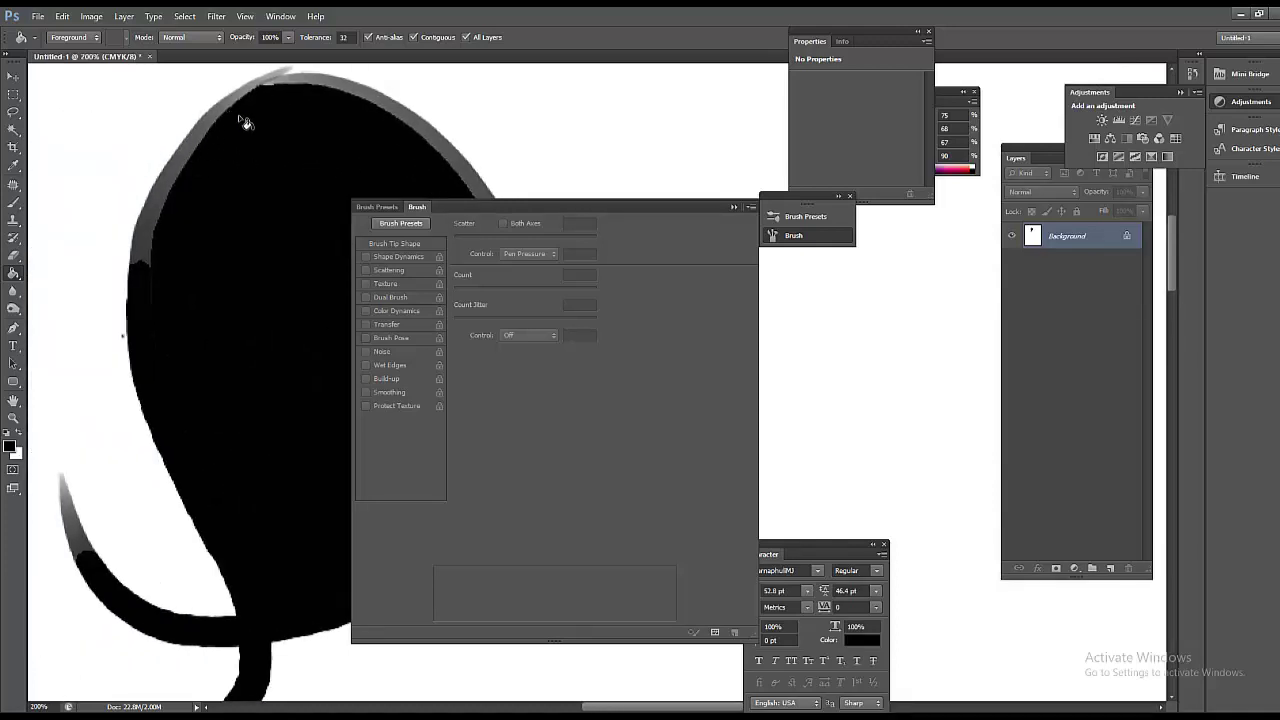
# Step: Compare the fill's edge with the outline up close, and undo the black fills inside the oval
pyautogui.hotkey('ctrl', 'z')
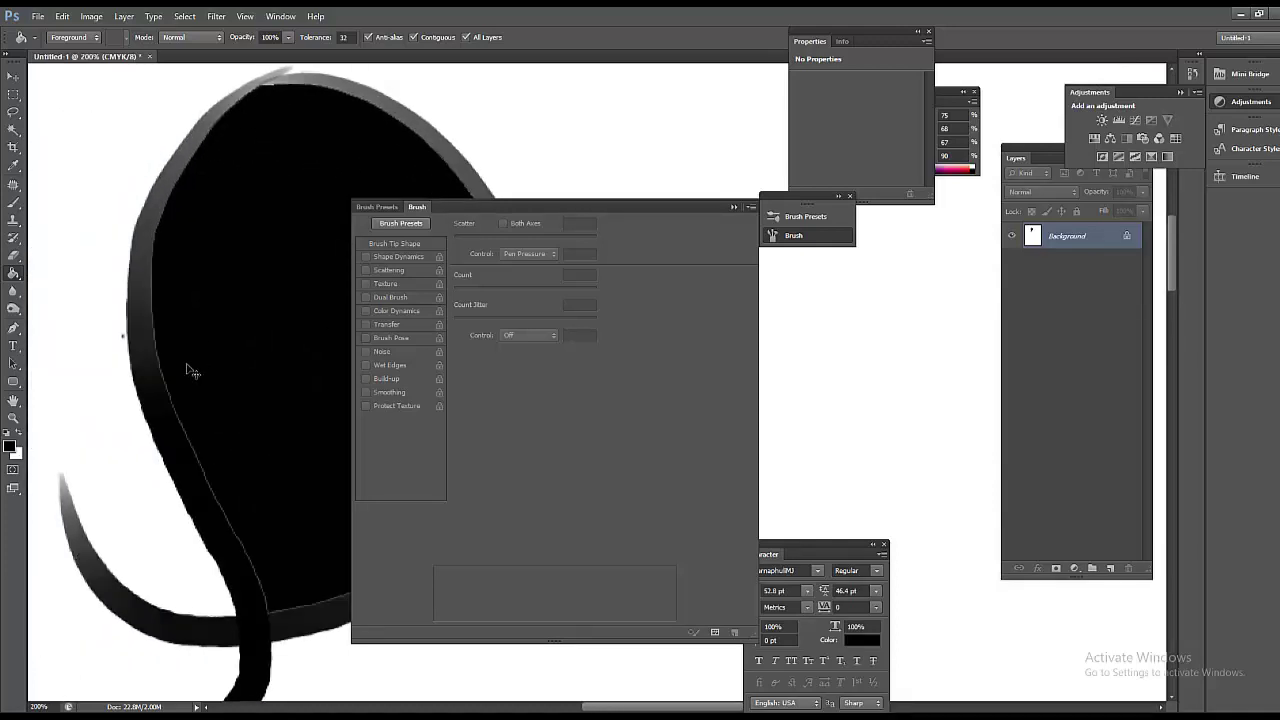
pyautogui.keyDown('ctrl'); pyautogui.click(193, 443); pyautogui.keyUp('ctrl')
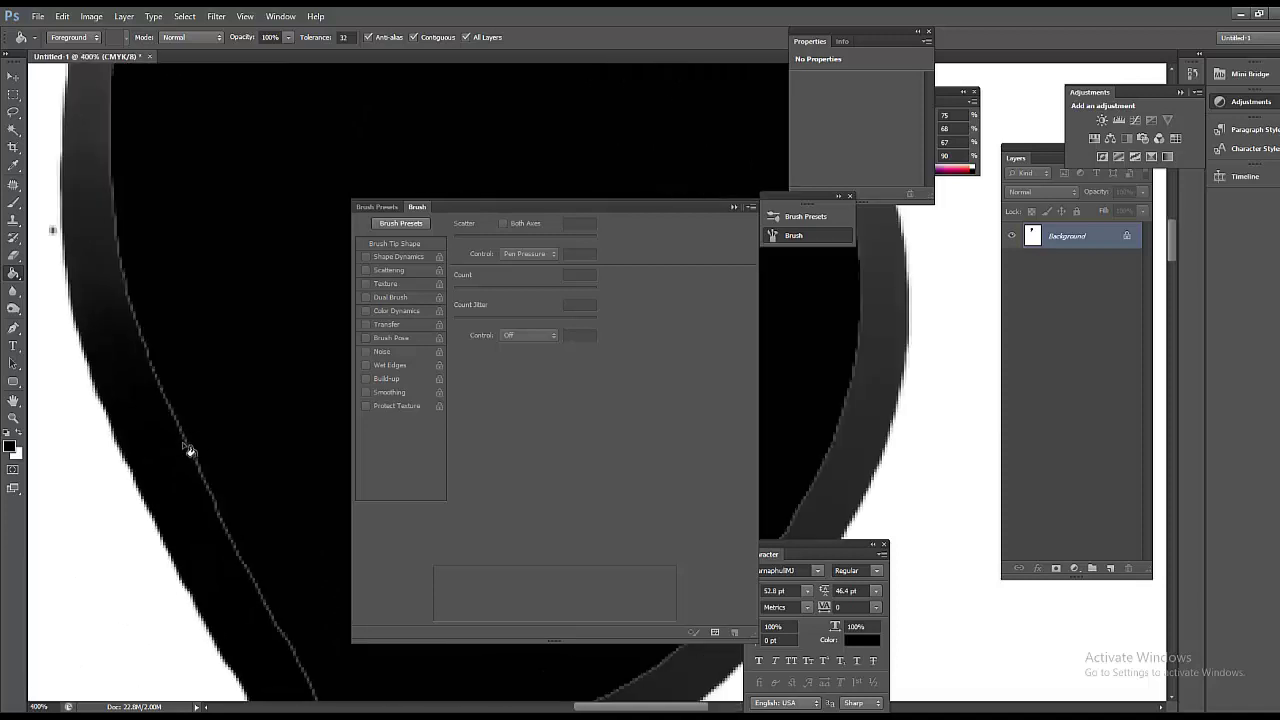
pyautogui.hotkey('ctrl', 'z')
pyautogui.keyDown('alt'); pyautogui.click(264, 393); pyautogui.keyUp('alt')
pyautogui.keyDown('alt'); pyautogui.click(270, 395); pyautogui.keyUp('alt')
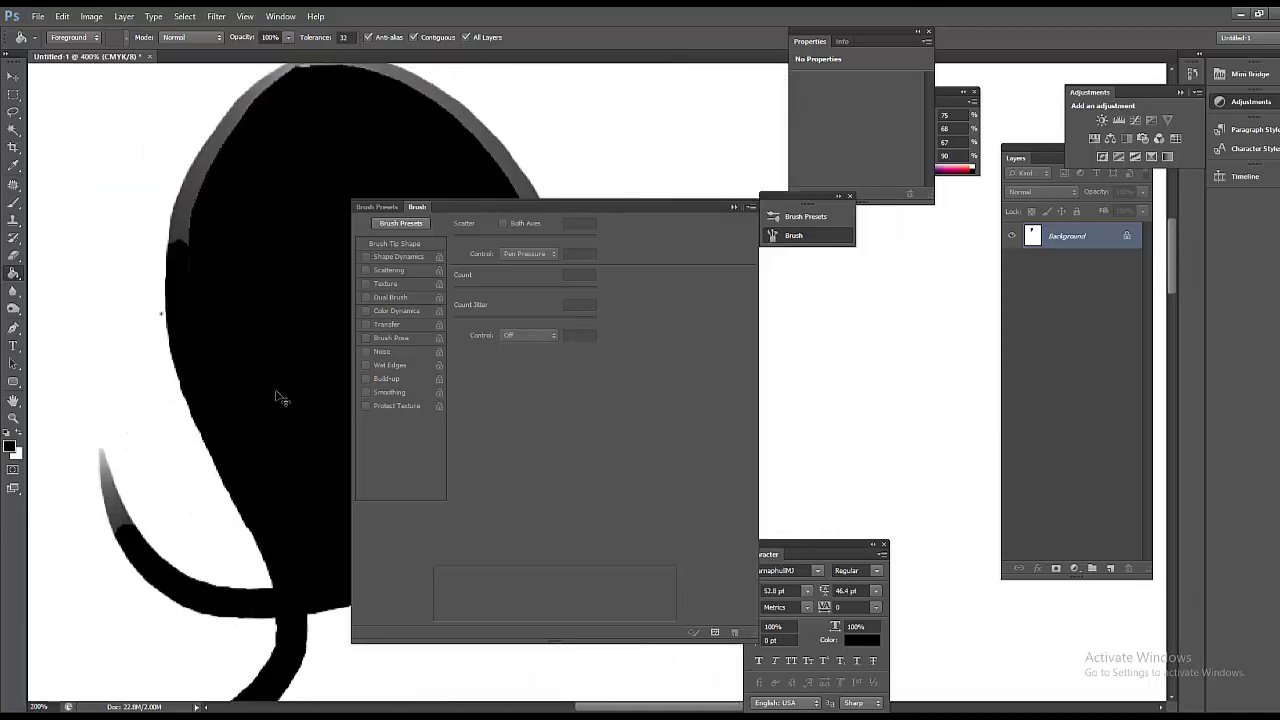
pyautogui.keyDown('alt'); pyautogui.click(280, 397); pyautogui.keyUp('alt')
pyautogui.hotkey('ctrl', 'alt', 'z')
pyautogui.hotkey('ctrl', 'alt', 'z')
pyautogui.moveTo(317, 400); pyautogui.dragTo(237, 360)
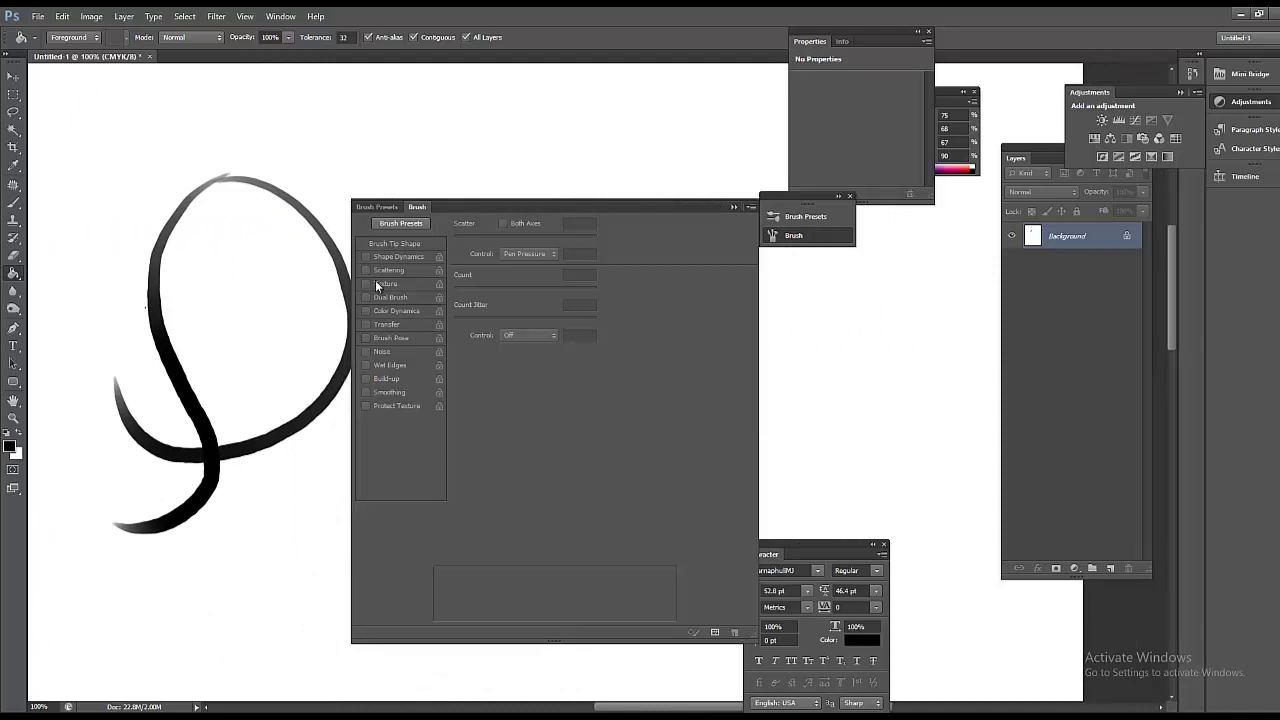
# Step: Return to the Brush tool, show its Transfer settings, paint a curved test stroke beside the loop, and undo it
pyautogui.press('b')
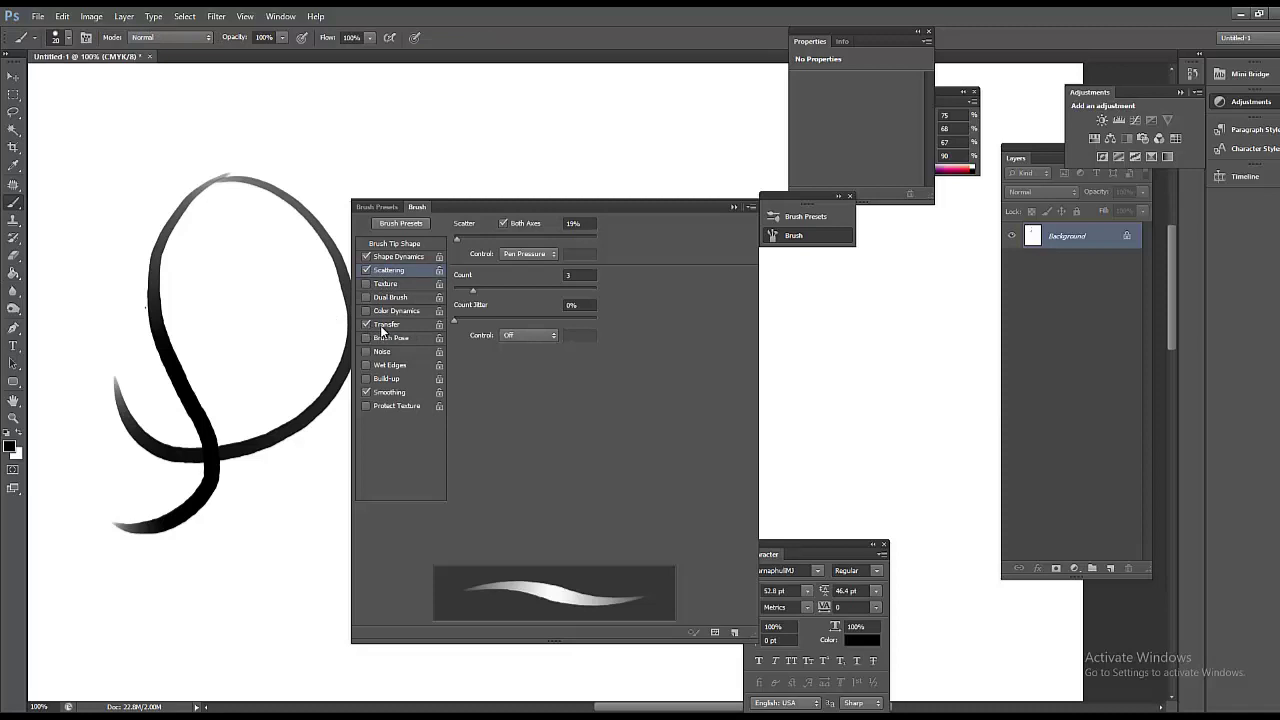
pyautogui.click(383, 329)
pyautogui.press('Tab')
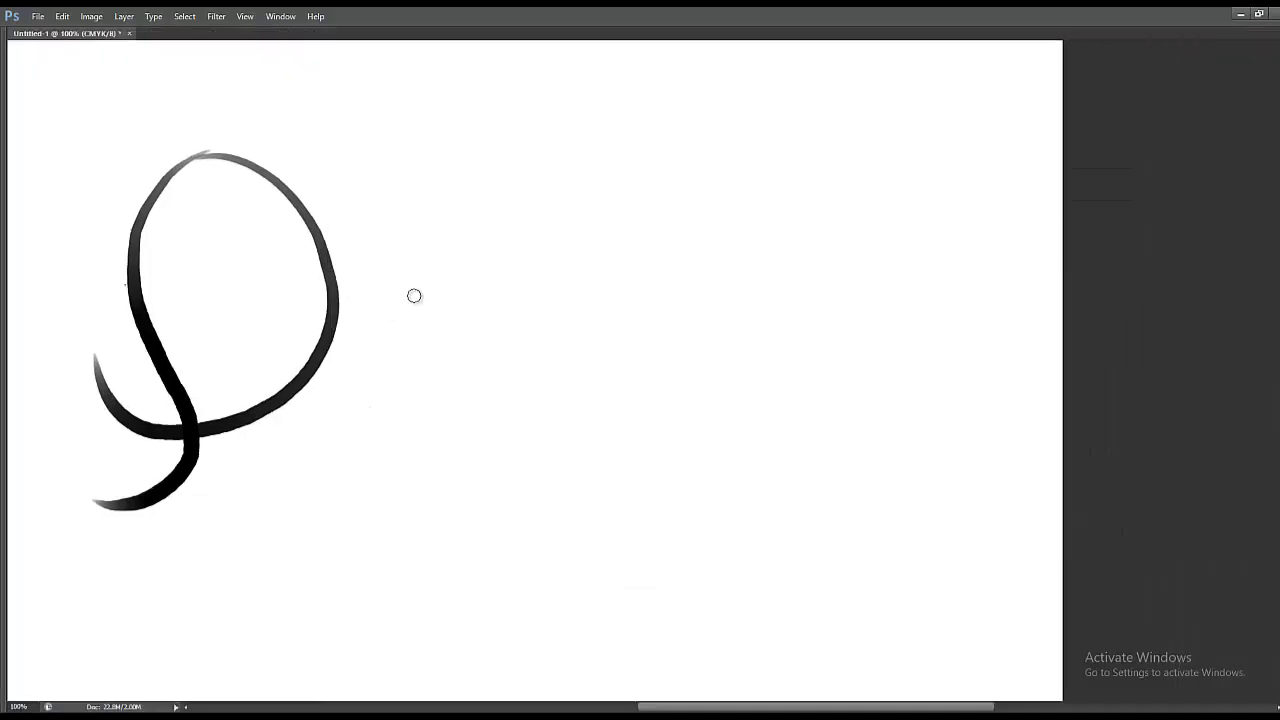
pyautogui.moveTo(515, 189)
pyautogui.mouseDown()
pyautogui.moveTo(457, 323)
pyautogui.moveTo(350, 403)
pyautogui.mouseUp()
pyautogui.hotkey('ctrl', 'z')
# Step: Turn off Transfer for the brush, paint several curved test strokes, and undo them
pyautogui.press('Tab')
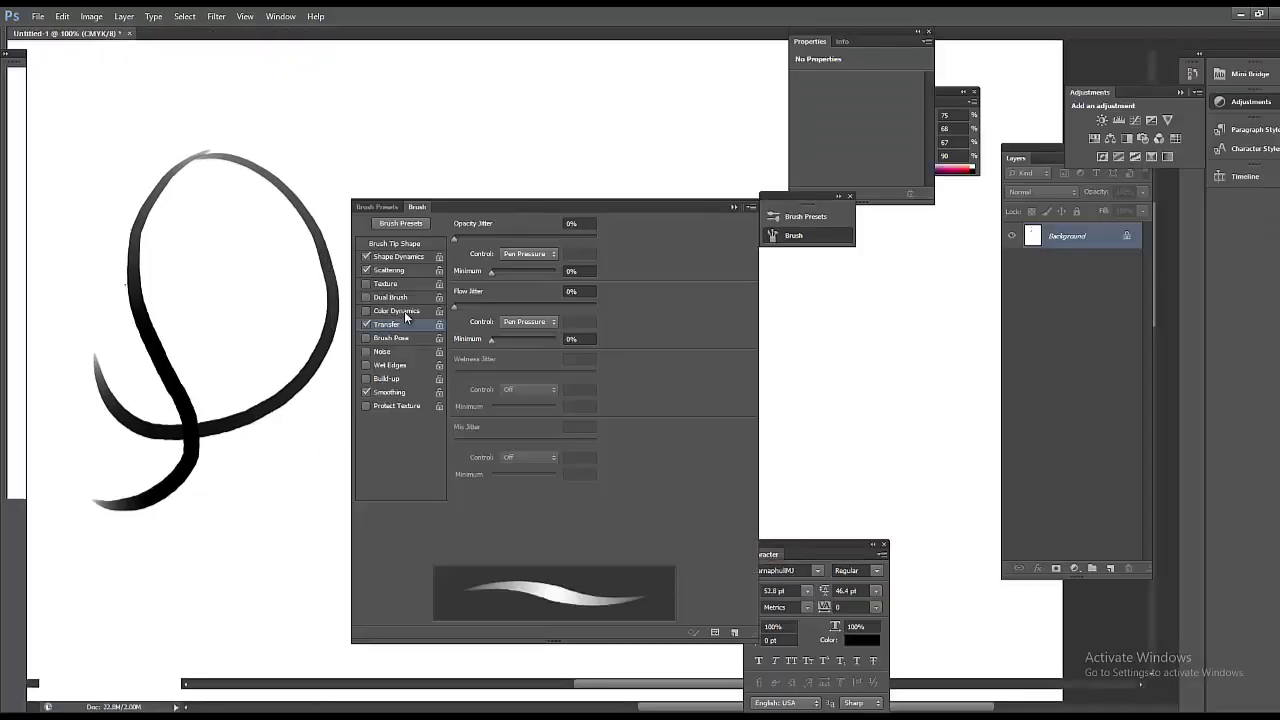
pyautogui.press('Tab')
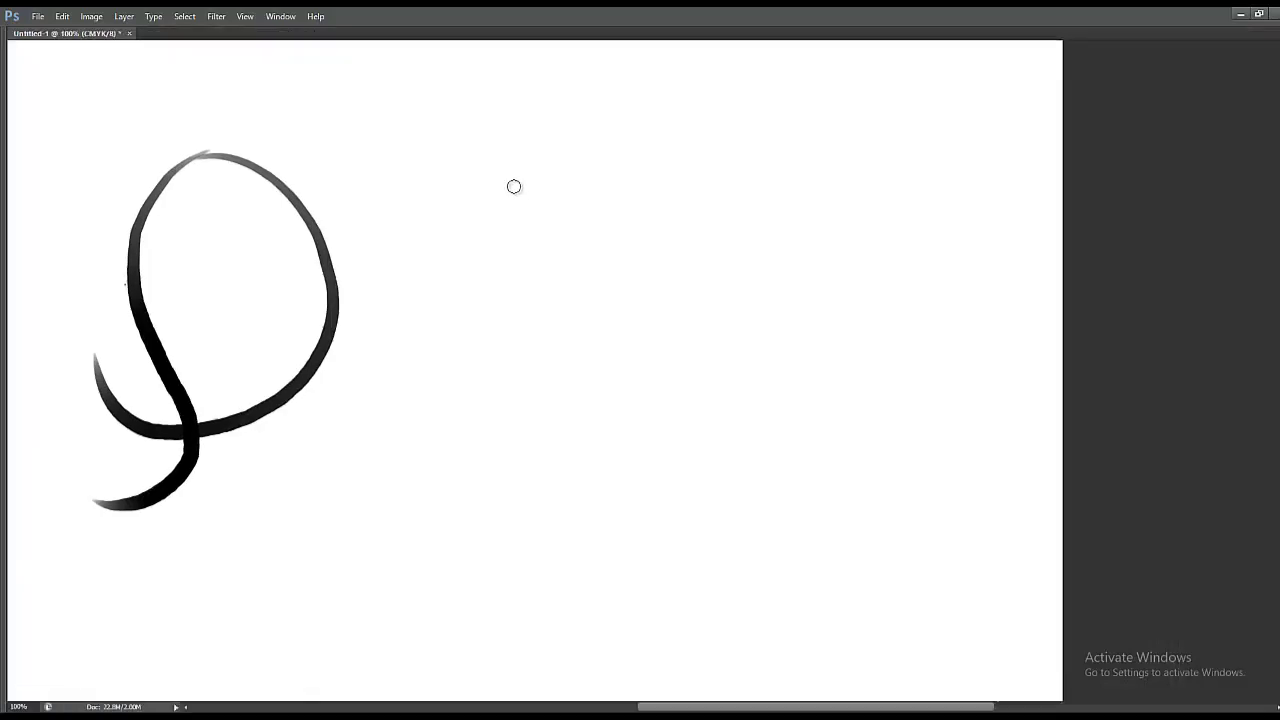
pyautogui.moveTo(496, 190)
pyautogui.mouseDown()
pyautogui.moveTo(445, 430)
pyautogui.moveTo(337, 405)
pyautogui.mouseUp()
pyautogui.hotkey('ctrl', 'z')
pyautogui.moveTo(677, 171)
pyautogui.mouseDown()
pyautogui.moveTo(391, 445)
pyautogui.moveTo(748, 204)
pyautogui.moveTo(700, 202)
pyautogui.moveTo(554, 414)
pyautogui.moveTo(806, 246)
pyautogui.moveTo(600, 182)
pyautogui.mouseUp()
pyautogui.hotkey('ctrl', 'alt', 'z')
pyautogui.hotkey('ctrl', 'alt', 'z')
pyautogui.moveTo(524, 273)
pyautogui.mouseDown()
pyautogui.moveTo(562, 391)
pyautogui.moveTo(560, 313)
pyautogui.moveTo(567, 345)
pyautogui.mouseUp()
pyautogui.hotkey('ctrl', 'z')
# Step: Set the brush tip shape to an angle of 28° and a roundness of 76%
pyautogui.press('F5')
pyautogui.click(411, 259)
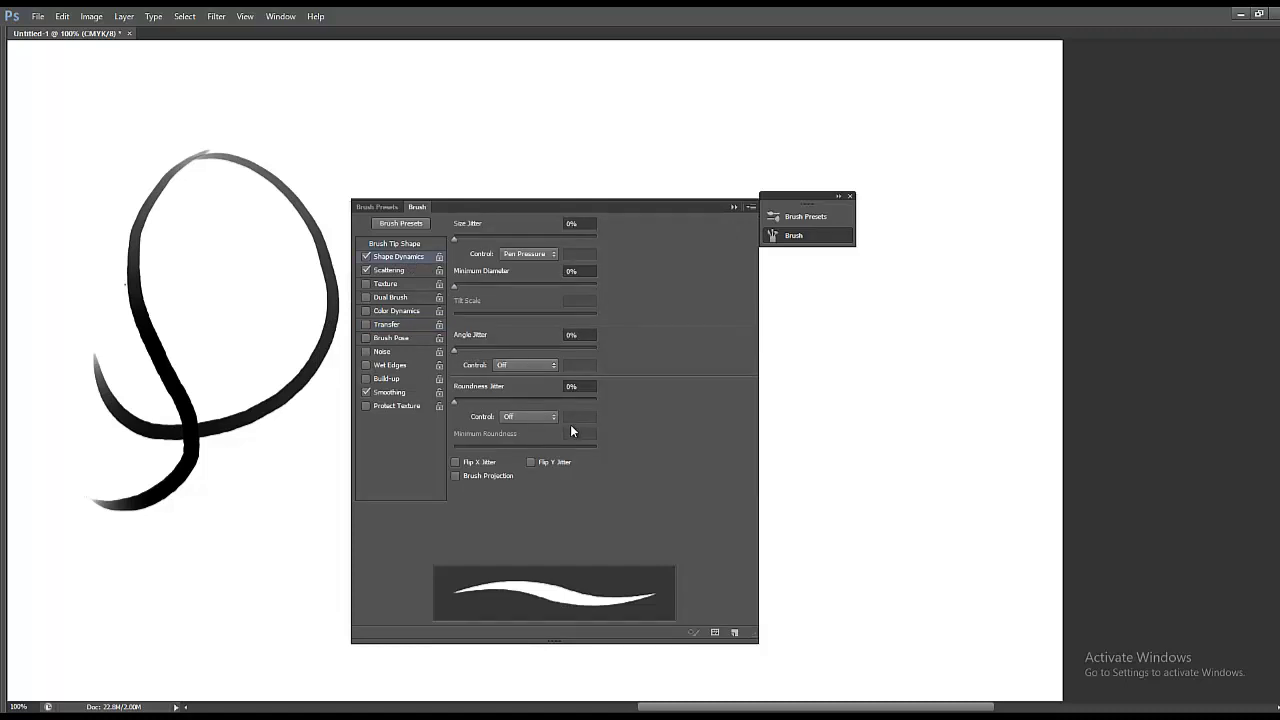
pyautogui.click(405, 244)
pyautogui.moveTo(585, 462)
pyautogui.mouseDown()
pyautogui.moveTo(591, 441)
pyautogui.moveTo(567, 438)
pyautogui.mouseUp()
pyautogui.press('Tab')
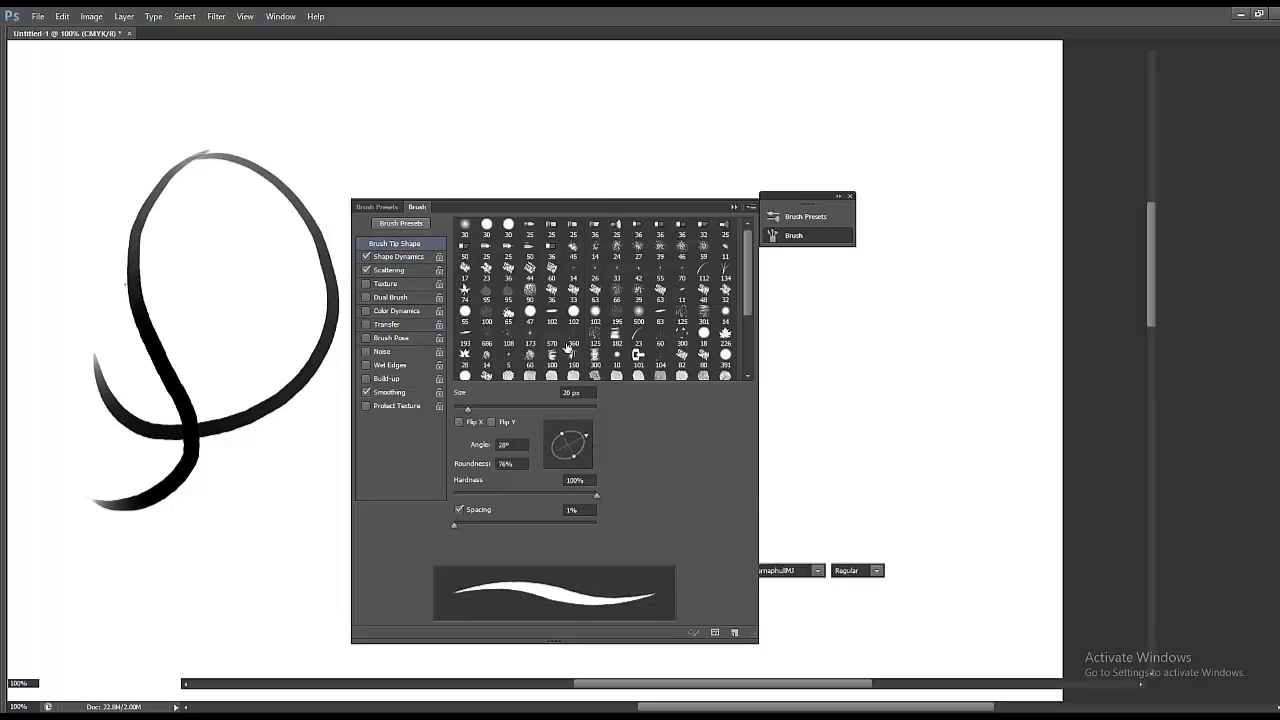
pyautogui.press('Tab')
# Step: Paint and undo freehand test strokes with the angled tip, ending with a thin S-shaped stroke beside the loop
pyautogui.moveTo(521, 188)
pyautogui.mouseDown()
pyautogui.moveTo(486, 322)
pyautogui.moveTo(518, 388)
pyautogui.mouseUp()
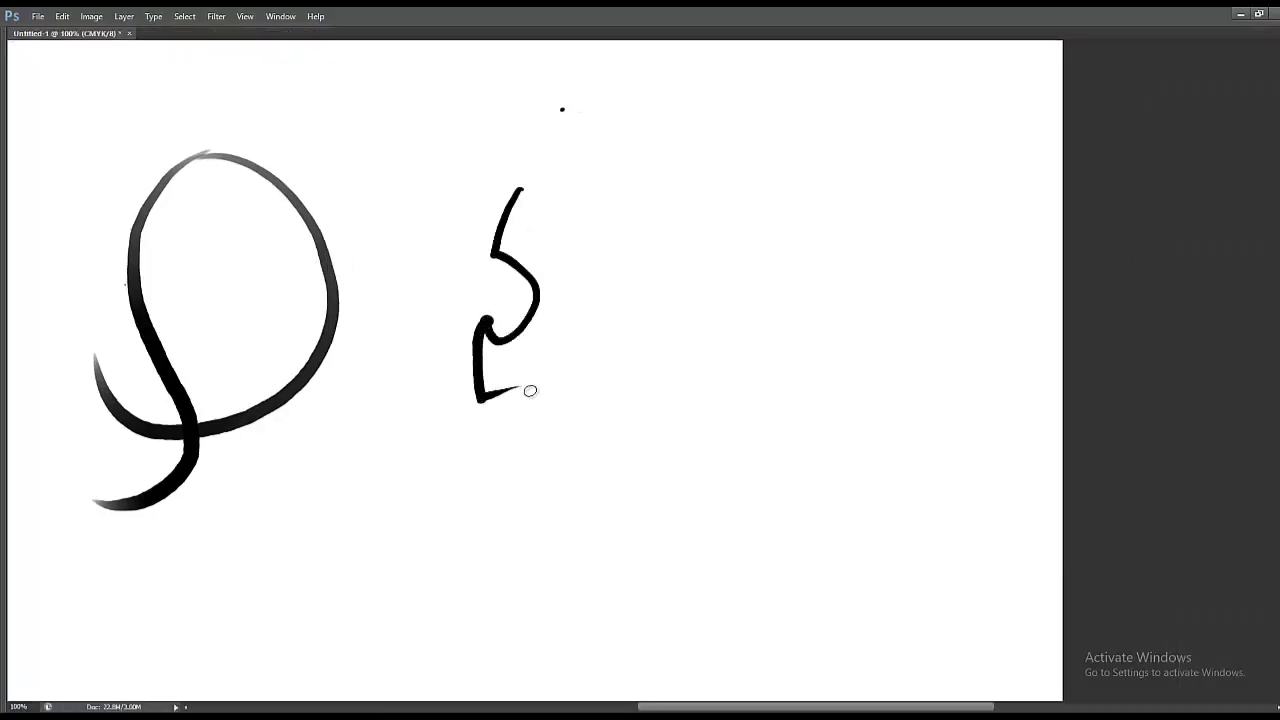
pyautogui.hotkey('ctrl', 'z')
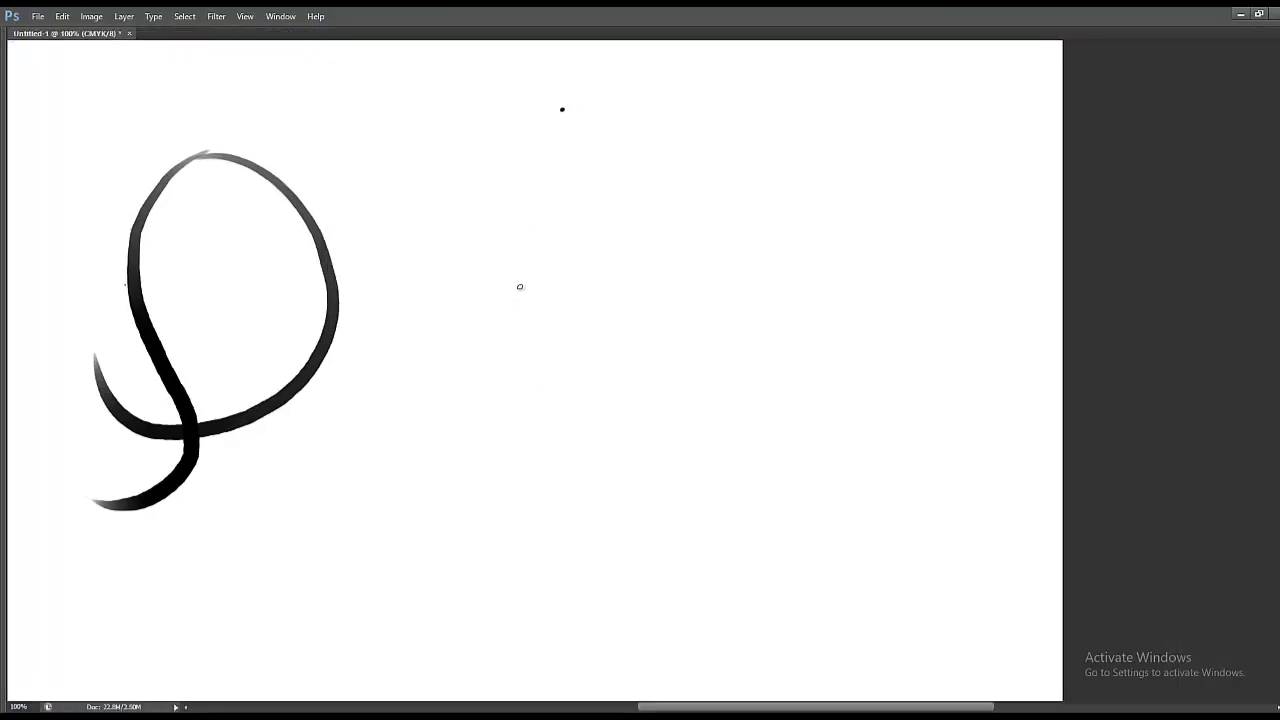
pyautogui.moveTo(430, 305)
pyautogui.mouseDown()
pyautogui.moveTo(496, 282)
pyautogui.moveTo(508, 384)
pyautogui.moveTo(547, 458)
pyautogui.moveTo(590, 408)
pyautogui.mouseUp()
pyautogui.hotkey('ctrl', 'z')
pyautogui.hotkey('ctrl', 'z')
pyautogui.moveTo(560, 210); pyautogui.dragTo(553, 426)
pyautogui.moveTo(518, 514); pyautogui.dragTo(461, 438)
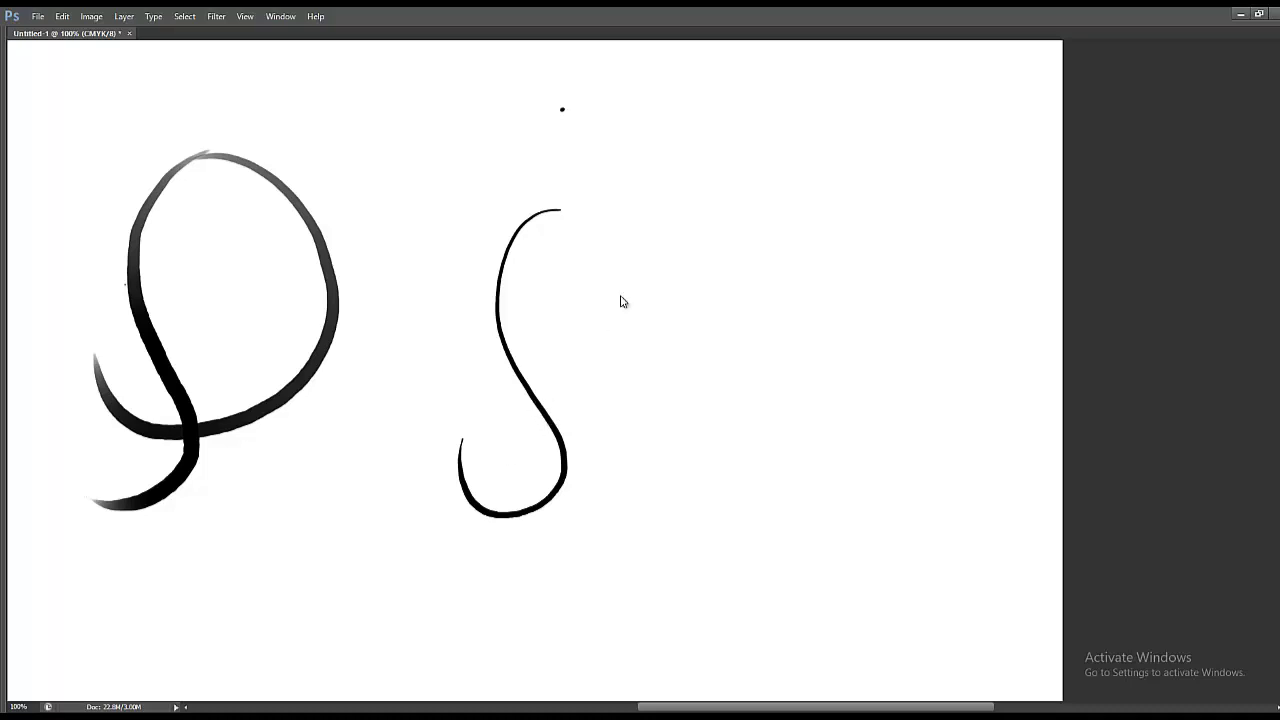
# Step: Clear the canvas to white, paint several curved black test strokes across it, and undo them
pyautogui.hotkey('ctrl', 'BackSpace')
pyautogui.moveTo(617, 160)
pyautogui.mouseDown()
pyautogui.moveTo(494, 423)
pyautogui.moveTo(406, 294)
pyautogui.mouseUp()
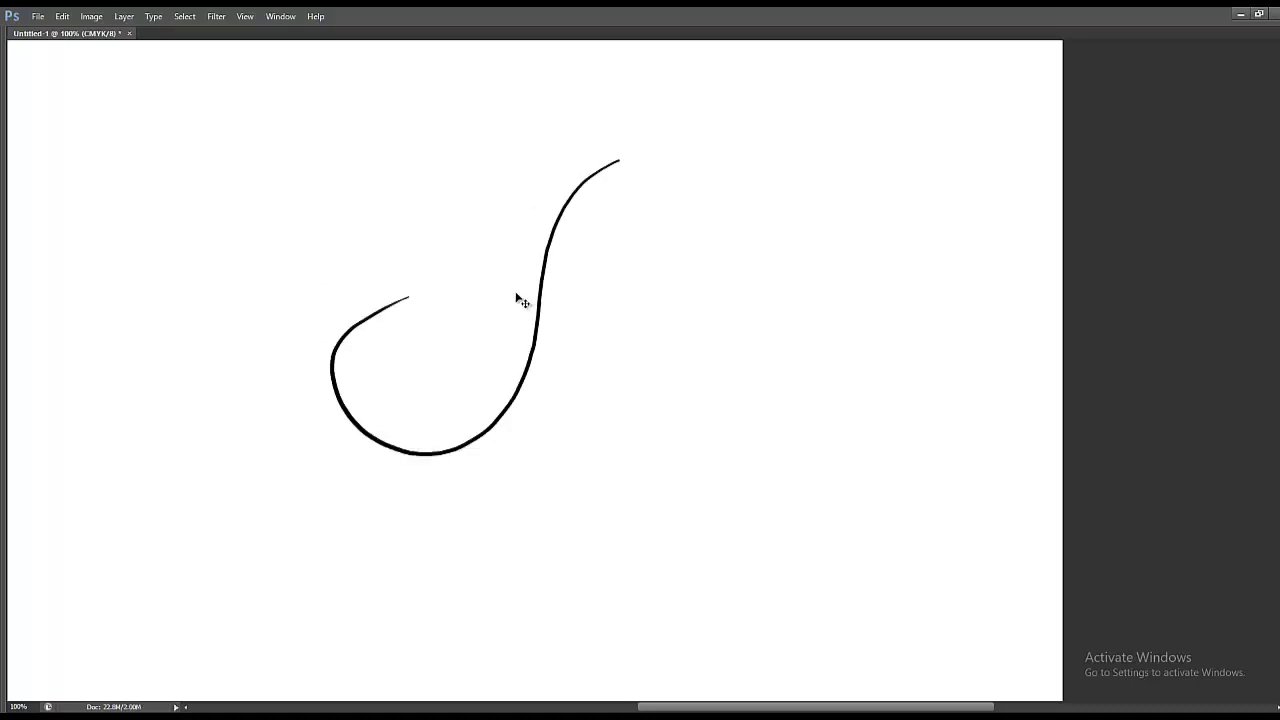
pyautogui.hotkey('ctrl', 'z')
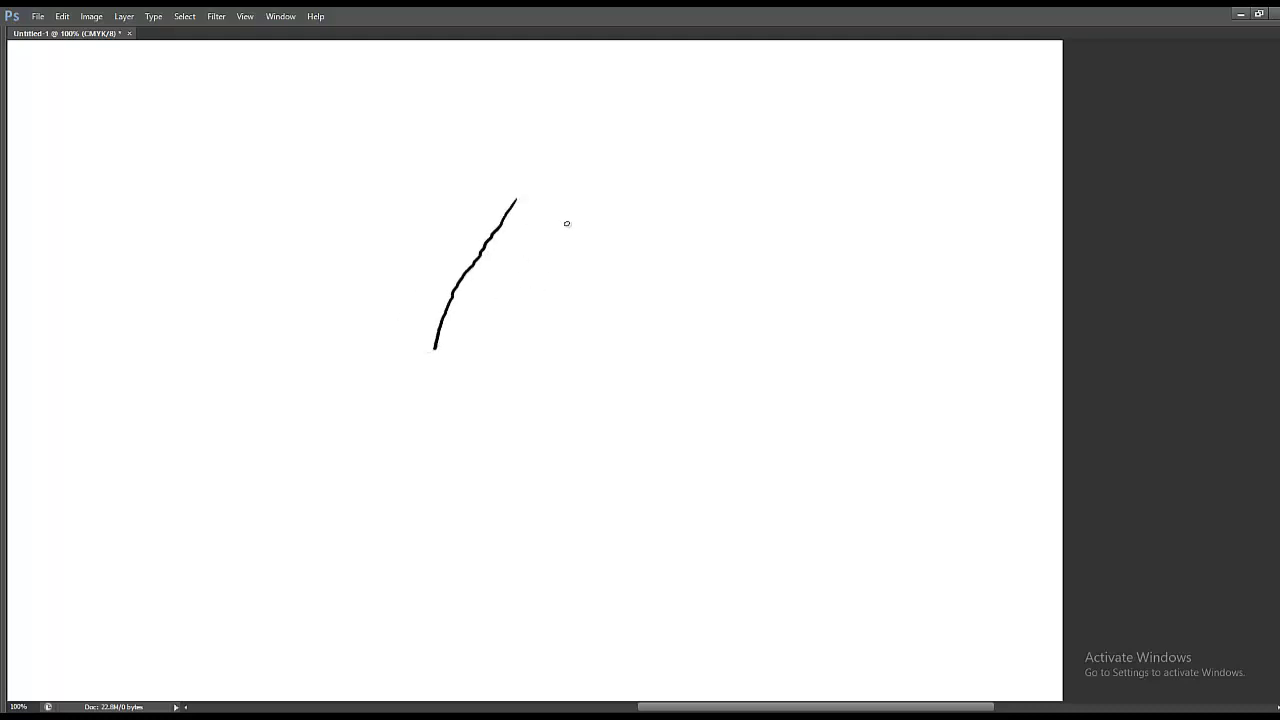
pyautogui.hotkey('ctrl', 'z')
pyautogui.moveTo(632, 173)
pyautogui.mouseDown()
pyautogui.moveTo(343, 374)
pyautogui.moveTo(365, 405)
pyautogui.mouseUp()
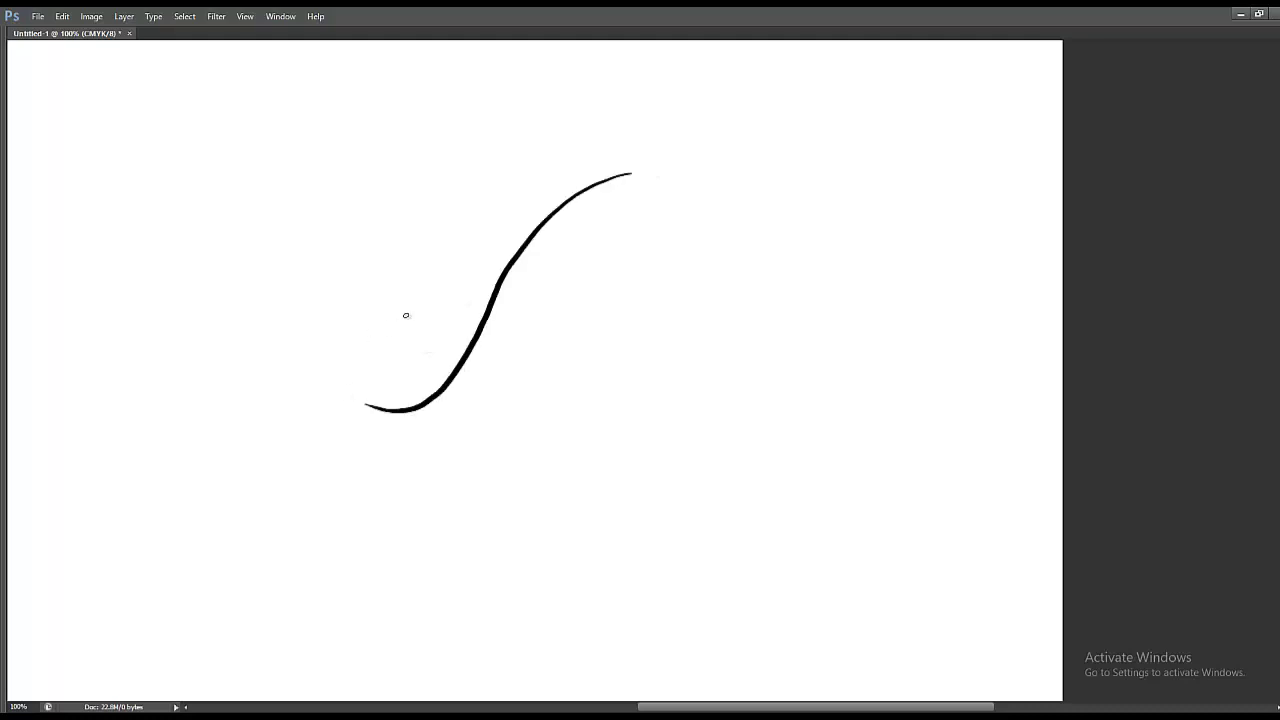
pyautogui.hotkey('ctrl', 'z')
# Step: Show the panels, collapse the brush settings, create a new layer, and set the paint colour to light grey (#cdcdcd)
pyautogui.press('Tab')
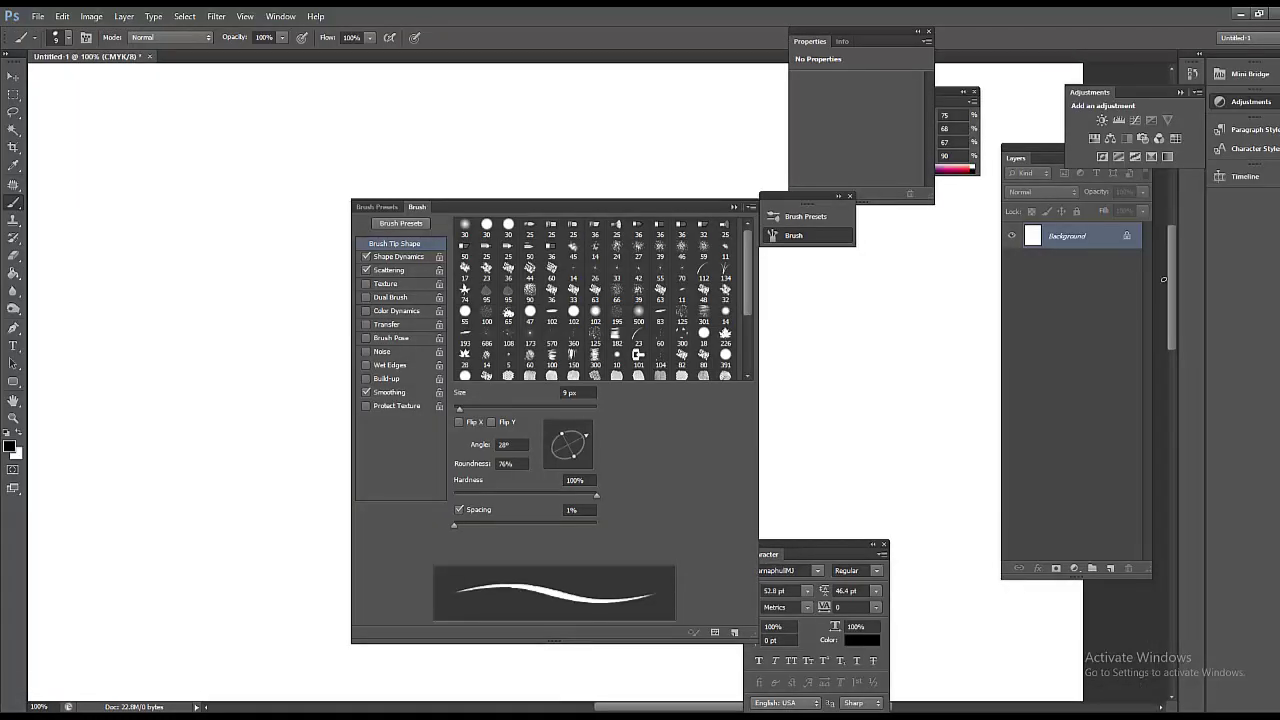
pyautogui.click(734, 207)
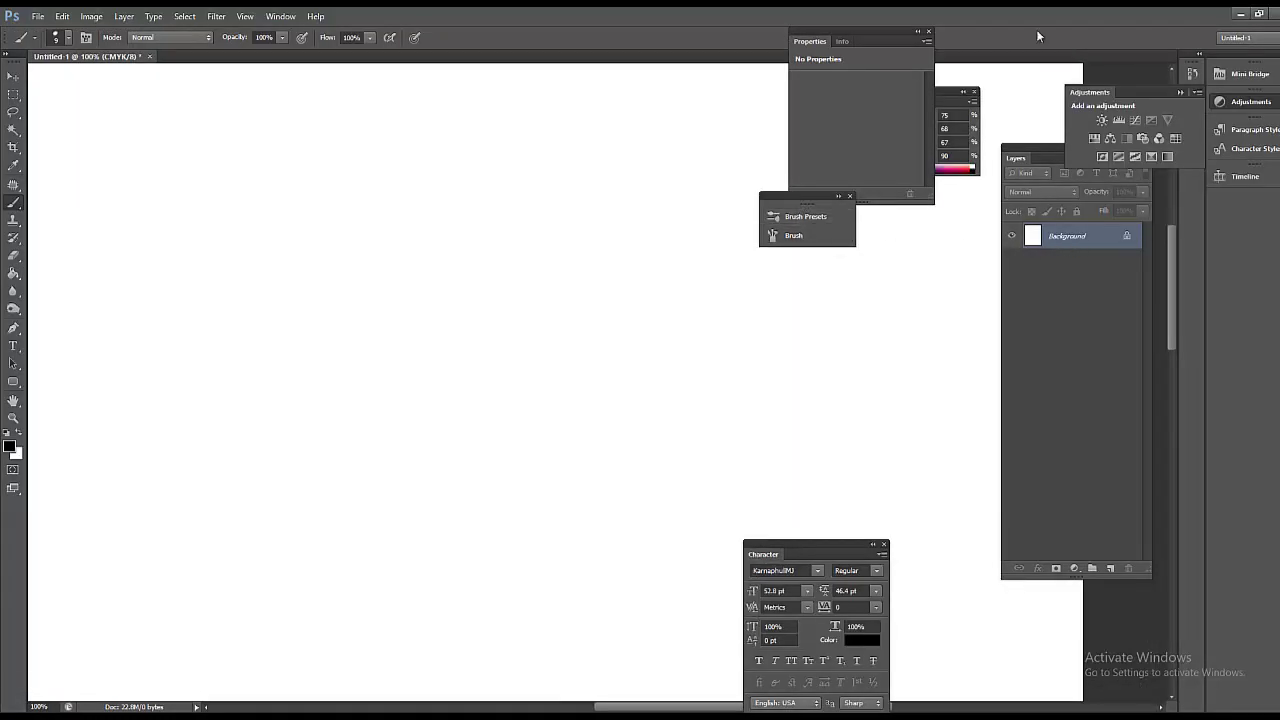
pyautogui.hotkey('ctrl', 'shift', 'n')
pyautogui.press('Return')
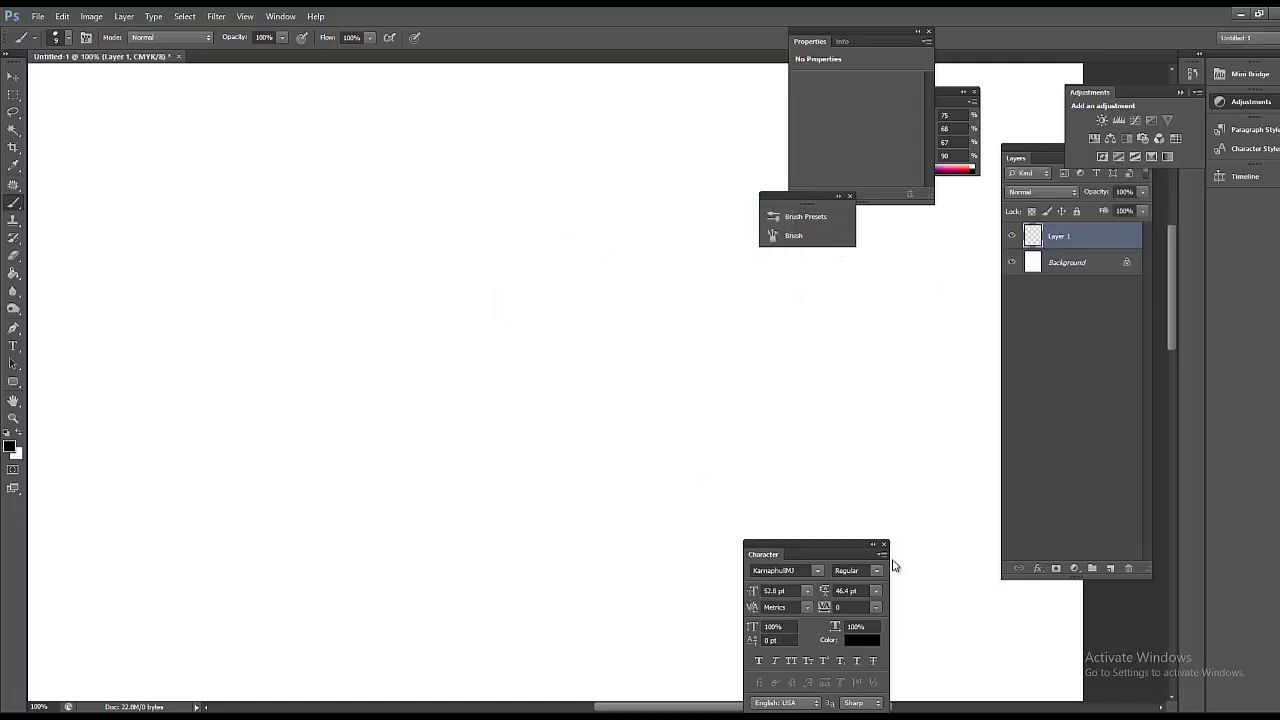
pyautogui.click(855, 640)
pyautogui.click(740, 177)
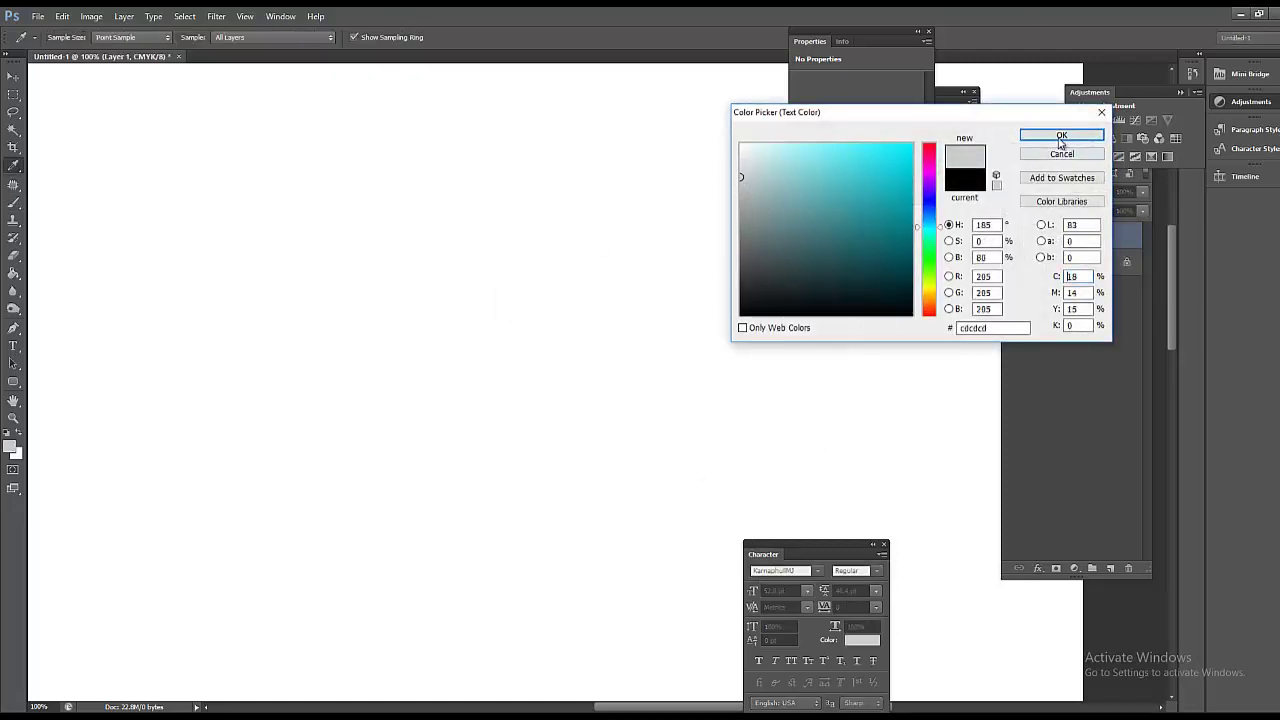
pyautogui.click(1060, 135)
# Step: Sketch a cartoon head in profile on Layer 1 with a round skull, pointed nose, jaw, ear, neck, eye and mouth
pyautogui.moveTo(511, 197)
pyautogui.mouseDown()
pyautogui.moveTo(420, 270)
pyautogui.moveTo(385, 350)
pyautogui.moveTo(374, 341)
pyautogui.moveTo(440, 410)
pyautogui.moveTo(522, 387)
pyautogui.mouseUp()
pyautogui.moveTo(514, 321); pyautogui.dragTo(530, 350)
pyautogui.moveTo(558, 289)
pyautogui.mouseDown()
pyautogui.moveTo(537, 429)
pyautogui.moveTo(529, 409)
pyautogui.moveTo(538, 441)
pyautogui.moveTo(594, 418)
pyautogui.mouseUp()
pyautogui.moveTo(550, 380); pyautogui.dragTo(593, 418)
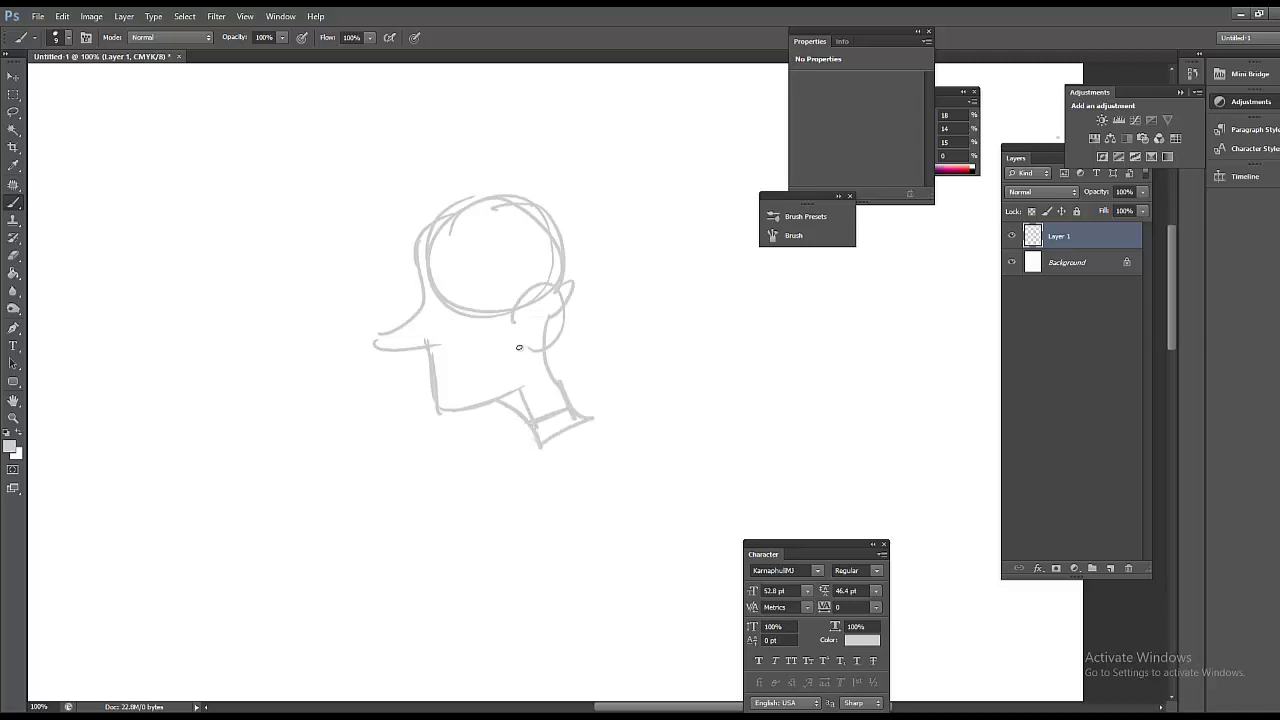
pyautogui.moveTo(433, 261); pyautogui.dragTo(456, 272)
pyautogui.moveTo(512, 388)
pyautogui.mouseDown()
pyautogui.moveTo(451, 423)
pyautogui.moveTo(506, 391)
pyautogui.mouseUp()
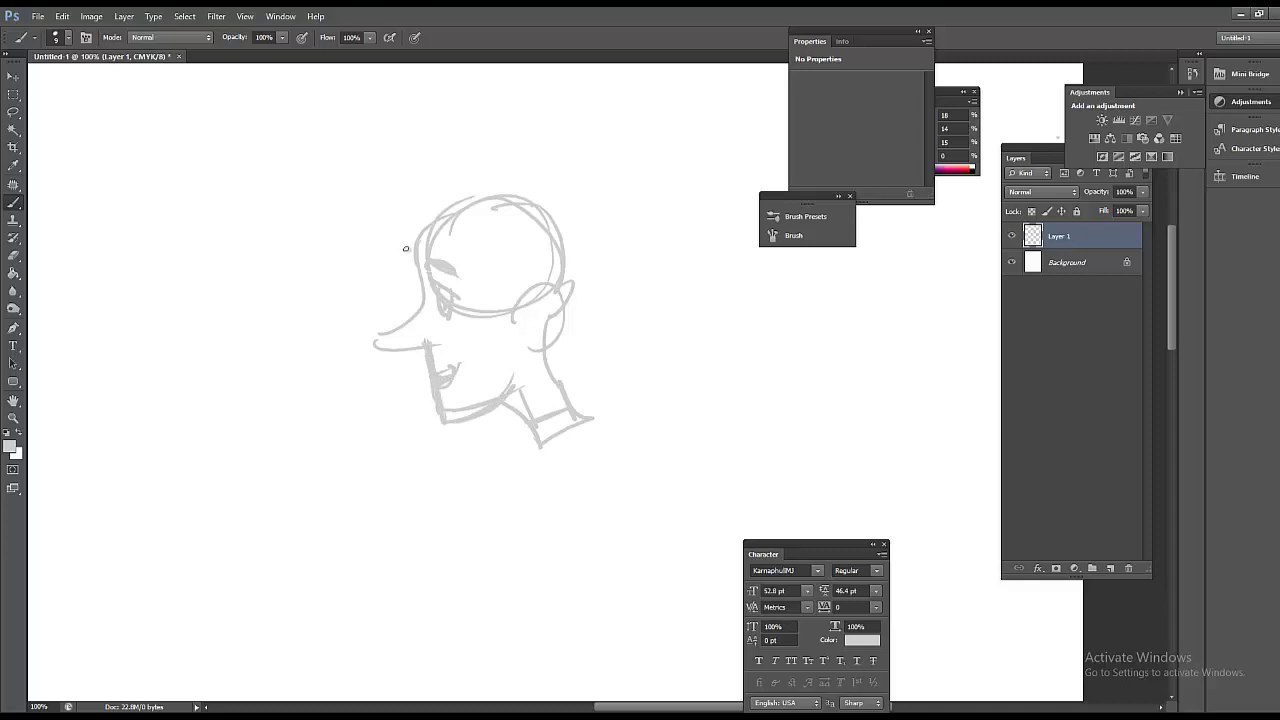
# Step: Sketch jagged hair around the skull and reinforce the back of the head and the neck lines
pyautogui.moveTo(432, 208); pyautogui.dragTo(424, 266)
pyautogui.moveTo(398, 222)
pyautogui.mouseDown()
pyautogui.moveTo(497, 188)
pyautogui.moveTo(598, 212)
pyautogui.mouseUp()
pyautogui.moveTo(598, 228)
pyautogui.mouseDown()
pyautogui.moveTo(559, 369)
pyautogui.moveTo(580, 420)
pyautogui.mouseUp()
pyautogui.moveTo(572, 424); pyautogui.dragTo(528, 456)
pyautogui.moveTo(517, 384)
pyautogui.mouseDown()
pyautogui.moveTo(532, 340)
pyautogui.moveTo(518, 420)
pyautogui.mouseUp()
pyautogui.moveTo(502, 406)
pyautogui.mouseDown()
pyautogui.moveTo(534, 466)
pyautogui.moveTo(530, 450)
pyautogui.mouseUp()
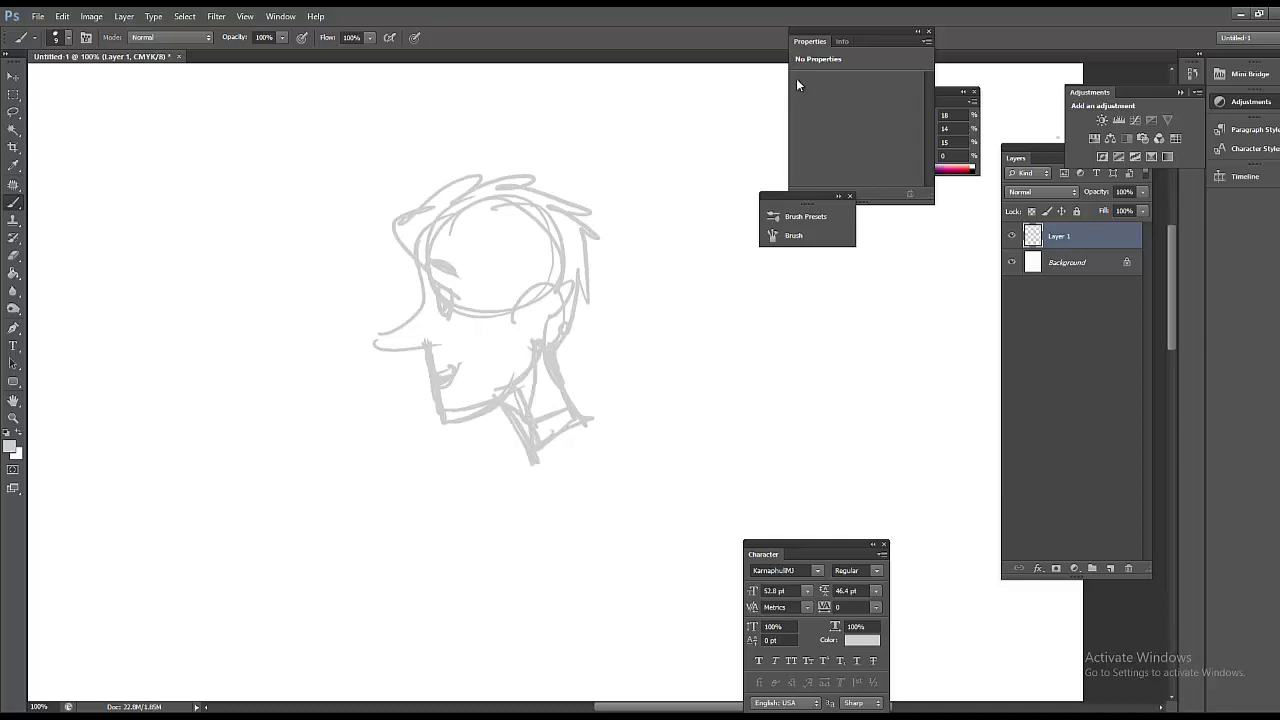
# Step: Create another layer above the sketch and set the brush colour to mid grey (#8a8a8a)
pyautogui.hotkey('ctrl', 'shift', 'n')
pyautogui.click(762, 238)
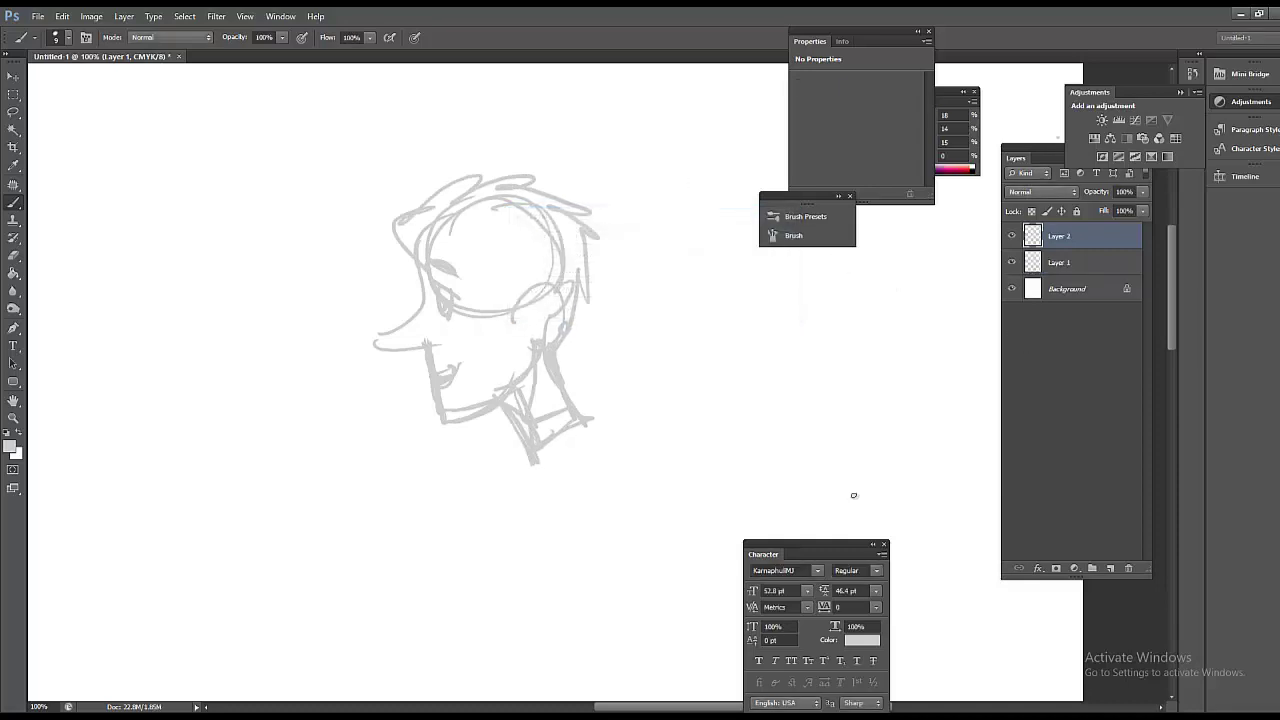
pyautogui.click(862, 640)
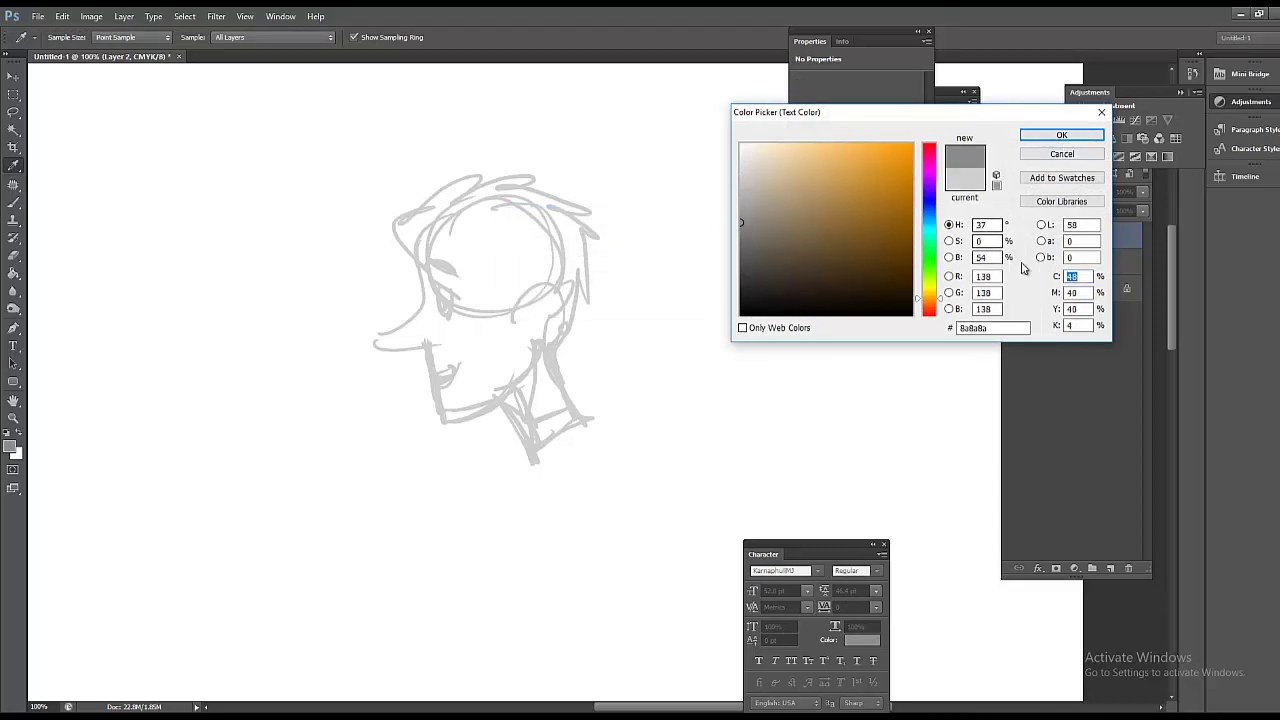
pyautogui.click(1062, 136)
pyautogui.press('b')
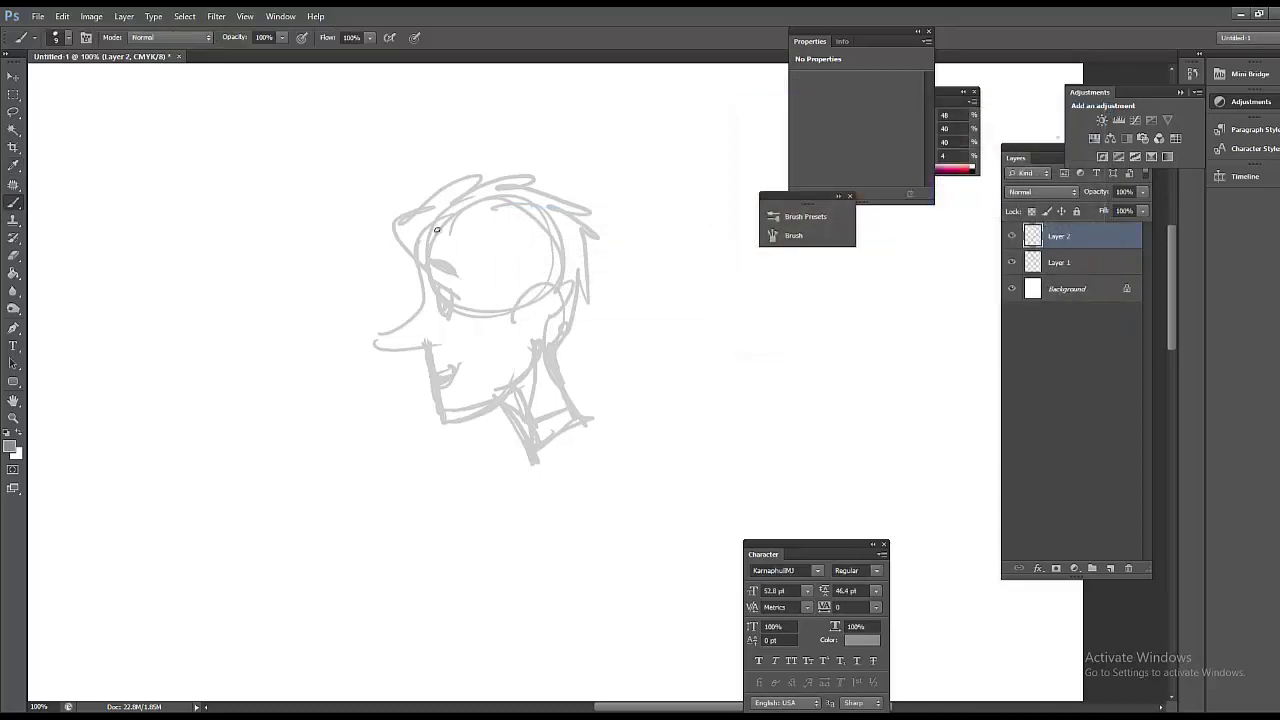
# Step: Lower the opacity of Layer 1 to 57% and make Layer 2 the active layer
pyautogui.click(1064, 264)
pyautogui.moveTo(1112, 194); pyautogui.dragTo(1083, 195)
pyautogui.doubleClick(1060, 236)
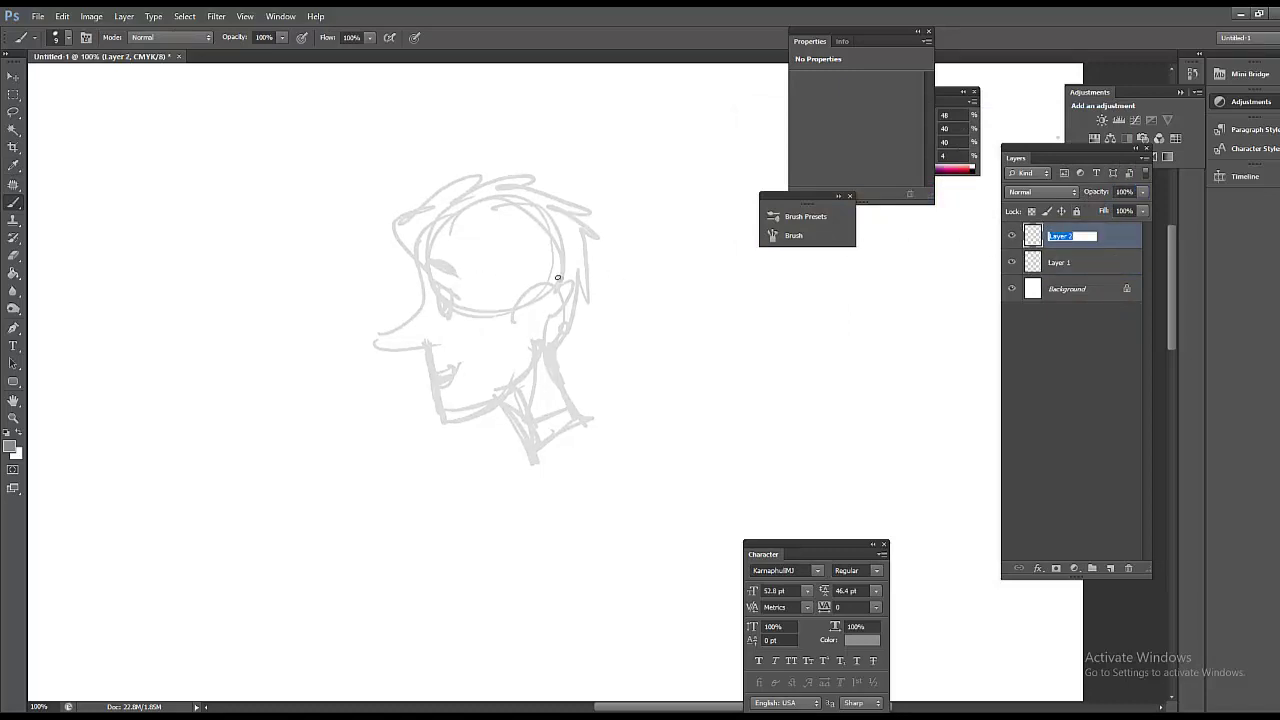
pyautogui.press('Return')
# Step: Try tracing the forehead and nose in mid grey on Layer 2, and undo the strokes
pyautogui.moveTo(438, 215)
pyautogui.mouseDown()
pyautogui.moveTo(414, 281)
pyautogui.moveTo(418, 320)
pyautogui.mouseUp()
pyautogui.hotkey('ctrl', 'z')
pyautogui.moveTo(433, 215); pyautogui.dragTo(414, 312)
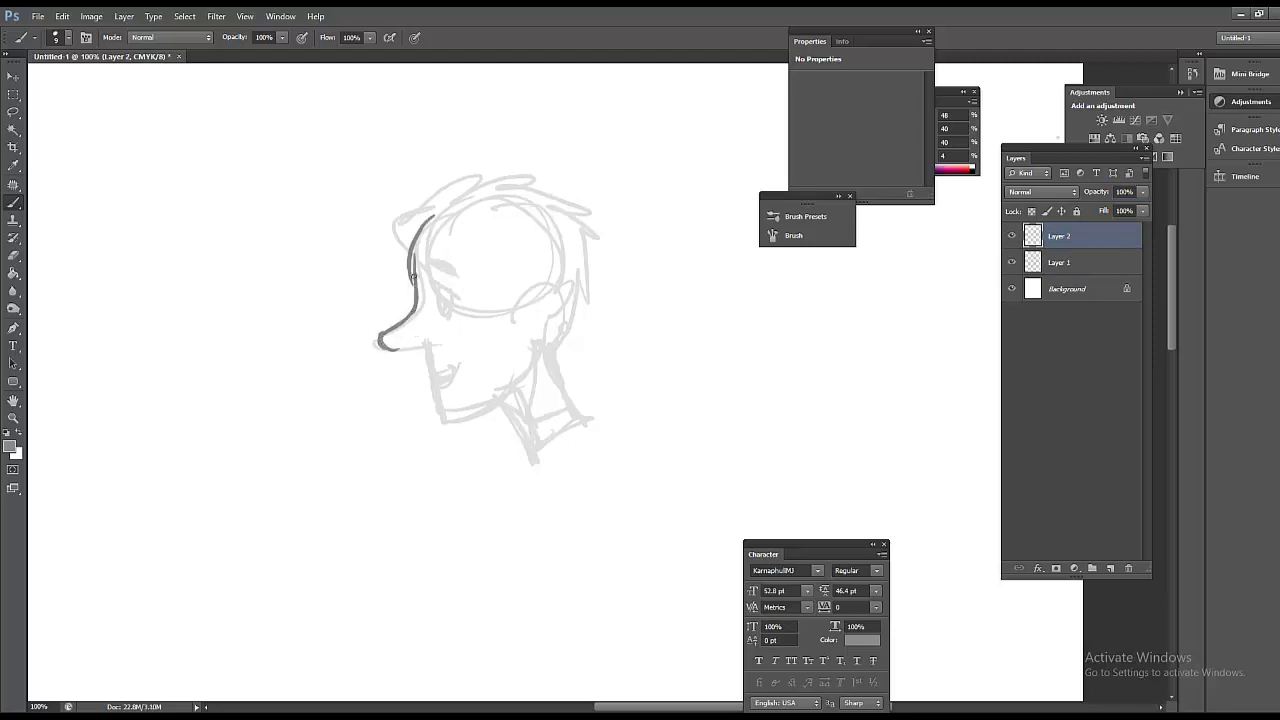
pyautogui.hotkey('ctrl', 'z')
pyautogui.hotkey('ctrl', 'z')
pyautogui.hotkey('ctrl', 'z')
pyautogui.hotkey('ctrl', 'alt', 'z')
pyautogui.hotkey('ctrl', 'alt', 'z')
pyautogui.hotkey('ctrl', 'alt', 'z')
# Step: Select Layer 1 and turn on Transfer for the brush with pen pressure controlling opacity and flow
pyautogui.hotkey('alt', '[')
pyautogui.press('F5')
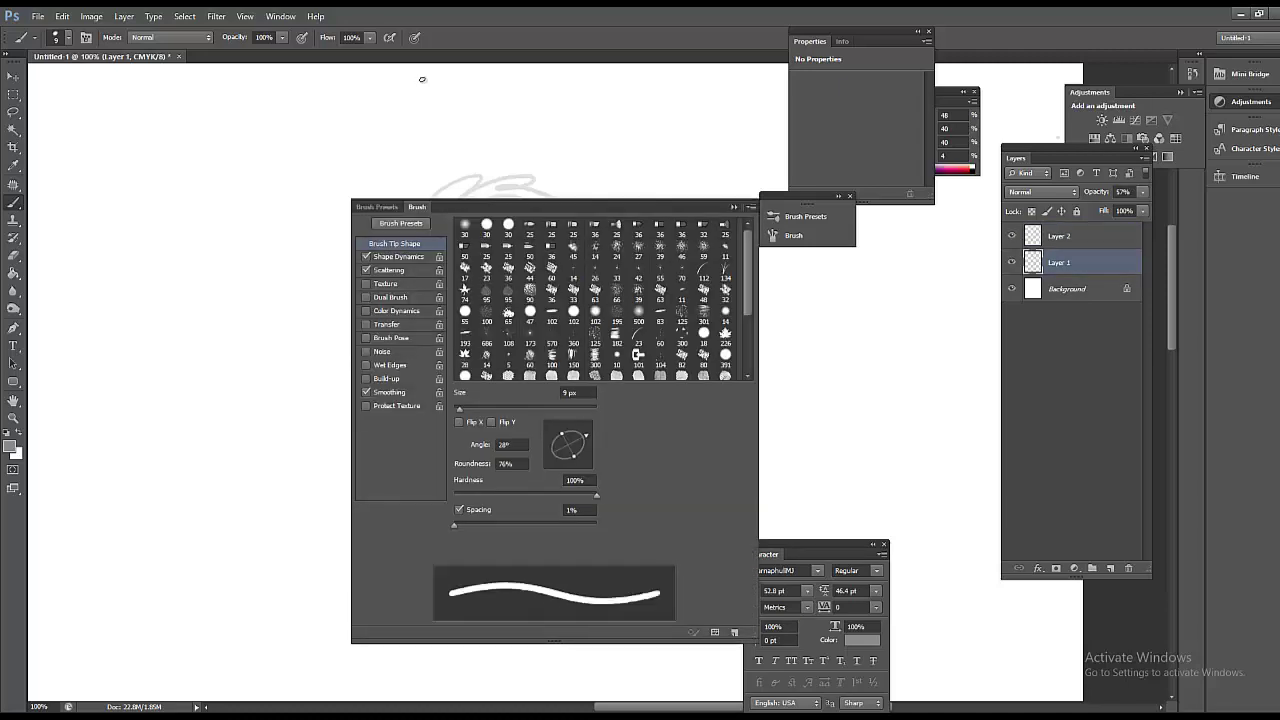
pyautogui.click(393, 325)
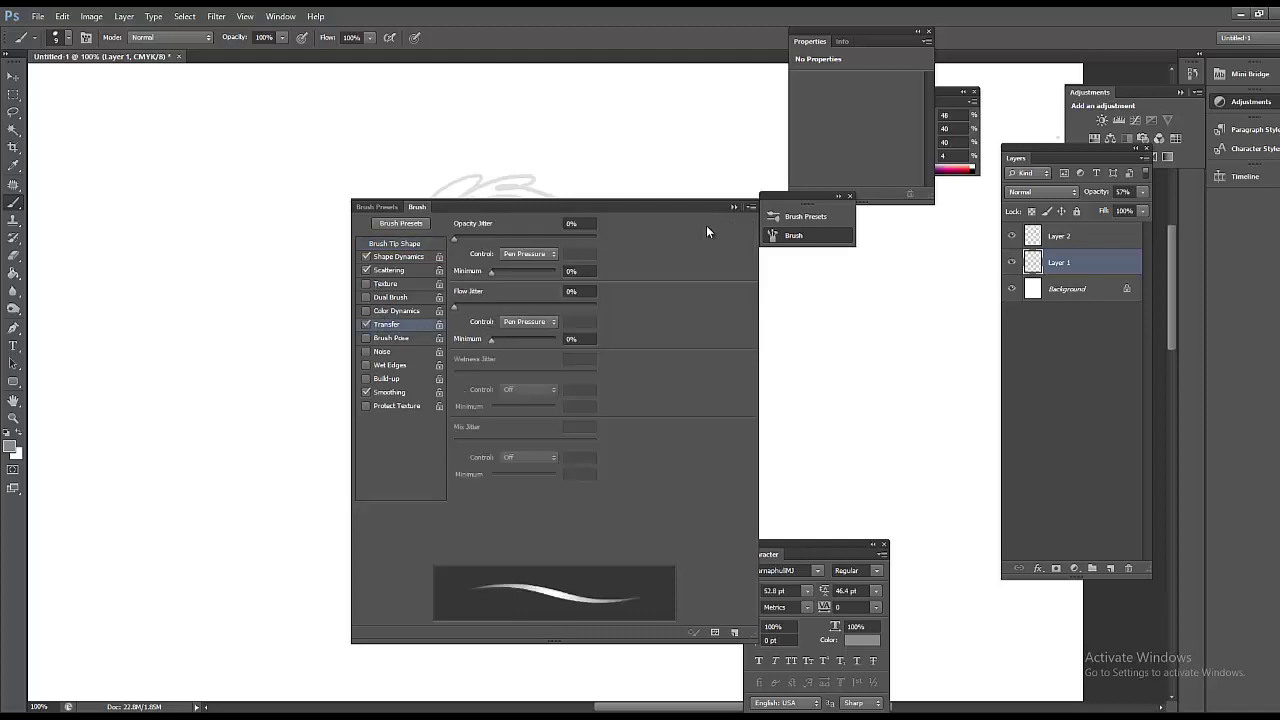
pyautogui.press('F5')
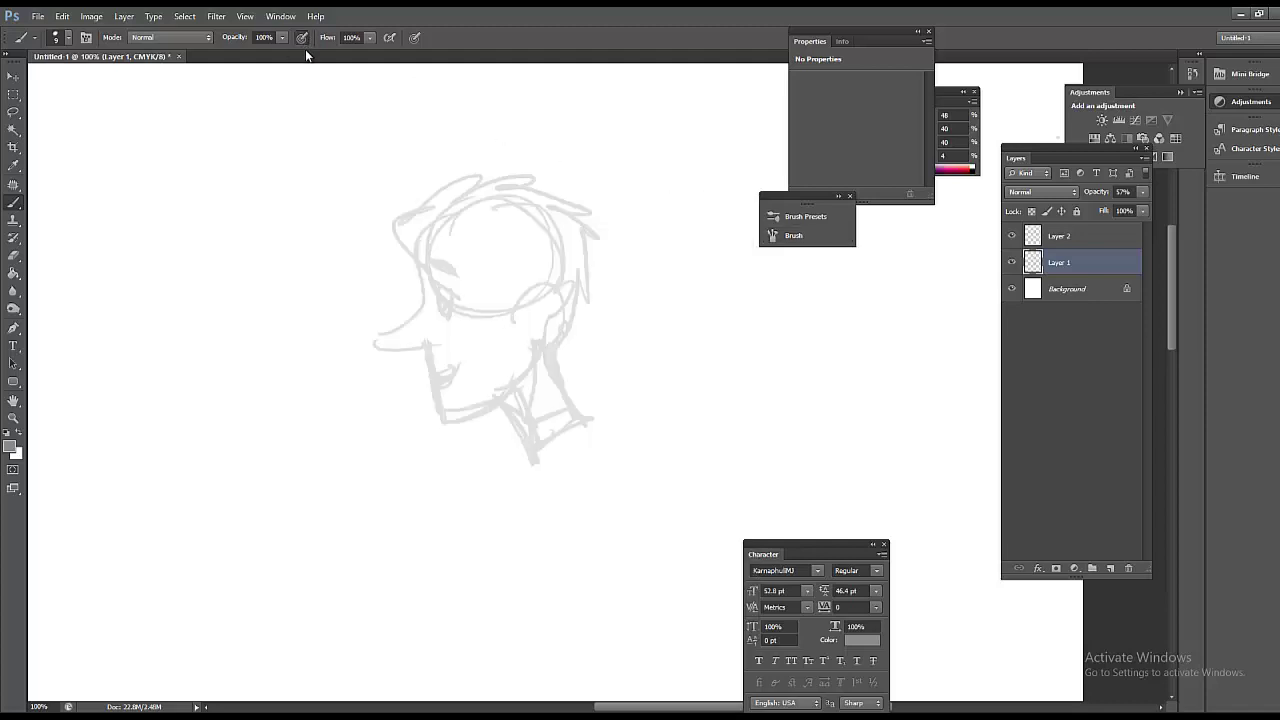
# Step: Paint curved grey test strokes beside the head with Transfer enabled and undo them
pyautogui.moveTo(323, 166)
pyautogui.mouseDown()
pyautogui.moveTo(259, 260)
pyautogui.moveTo(306, 255)
pyautogui.mouseUp()
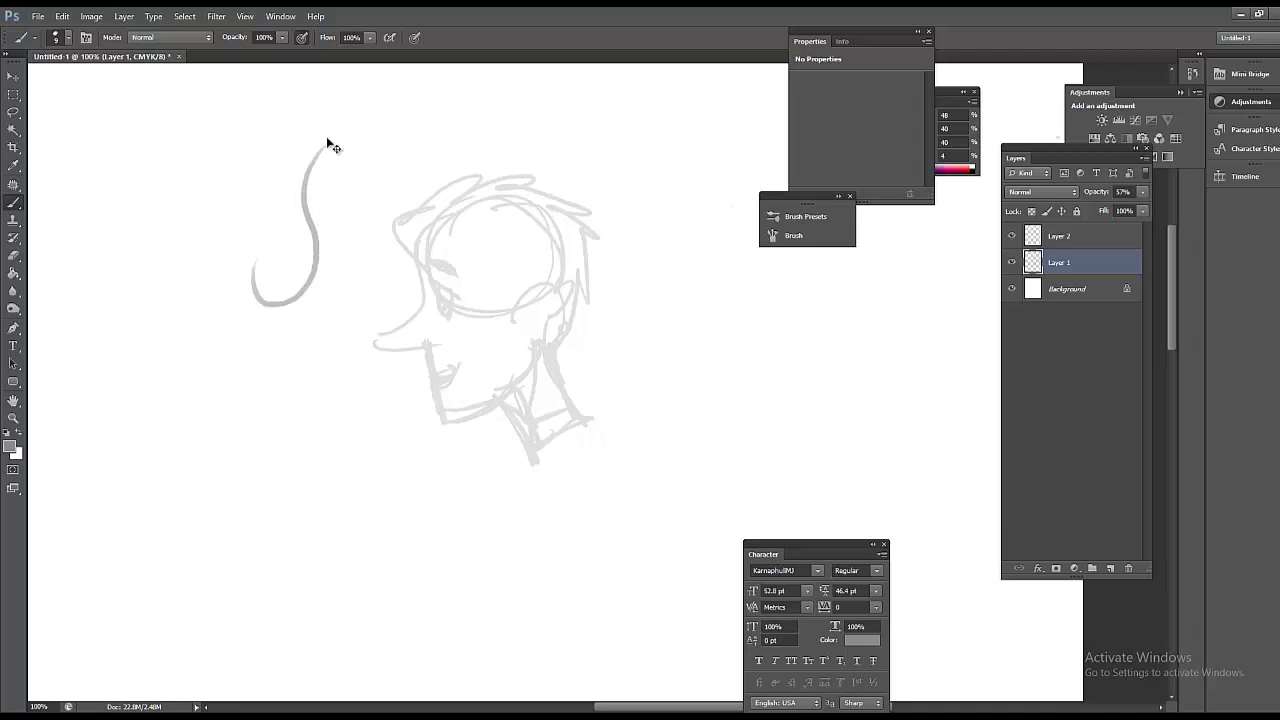
pyautogui.hotkey('ctrl', 'z')
pyautogui.moveTo(398, 130); pyautogui.dragTo(306, 248)
pyautogui.hotkey('ctrl', 'z')
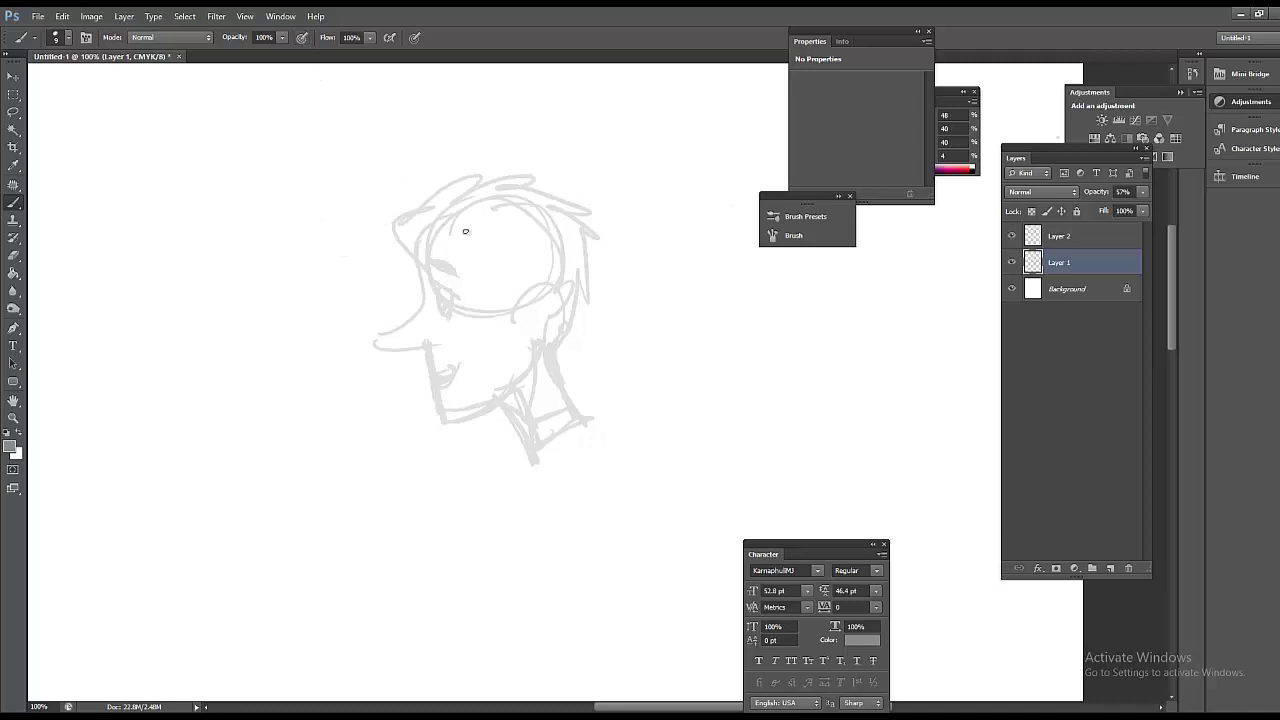
# Step: Paint a grey stroke along the forehead and set the paint colour to brown (#6d412e)
pyautogui.moveTo(430, 213); pyautogui.dragTo(414, 277)
pyautogui.click(859, 639)
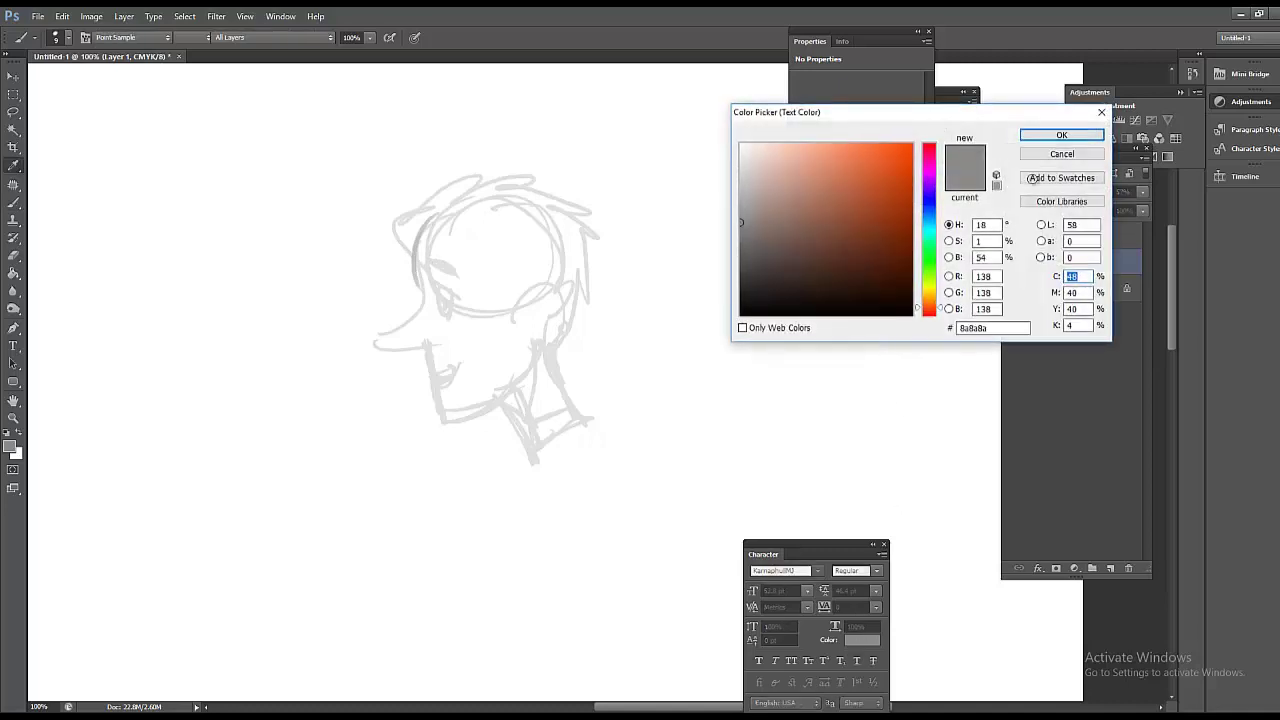
pyautogui.click(840, 241)
pyautogui.click(1060, 134)
# Step: Trace the refined face profile, eye, eyebrow, mouth, hair, sideburn, ear and neck in brown over the grey sketch
pyautogui.moveTo(433, 207)
pyautogui.mouseDown()
pyautogui.moveTo(412, 322)
pyautogui.moveTo(385, 345)
pyautogui.moveTo(530, 462)
pyautogui.mouseUp()
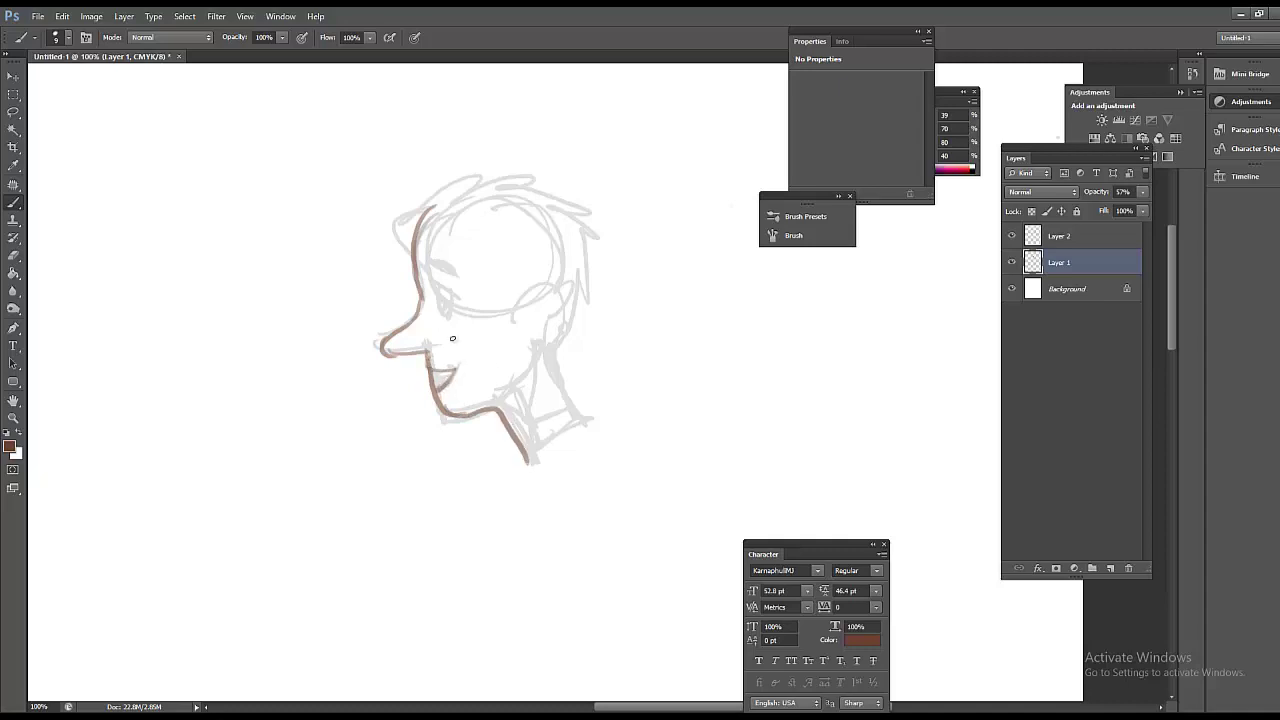
pyautogui.moveTo(425, 266); pyautogui.dragTo(450, 272)
pyautogui.moveTo(418, 230)
pyautogui.mouseDown()
pyautogui.moveTo(462, 188)
pyautogui.moveTo(536, 192)
pyautogui.moveTo(575, 265)
pyautogui.moveTo(574, 292)
pyautogui.moveTo(532, 343)
pyautogui.mouseUp()
pyautogui.moveTo(490, 214)
pyautogui.mouseDown()
pyautogui.moveTo(494, 272)
pyautogui.moveTo(509, 282)
pyautogui.moveTo(501, 328)
pyautogui.moveTo(547, 351)
pyautogui.moveTo(584, 440)
pyautogui.mouseUp()
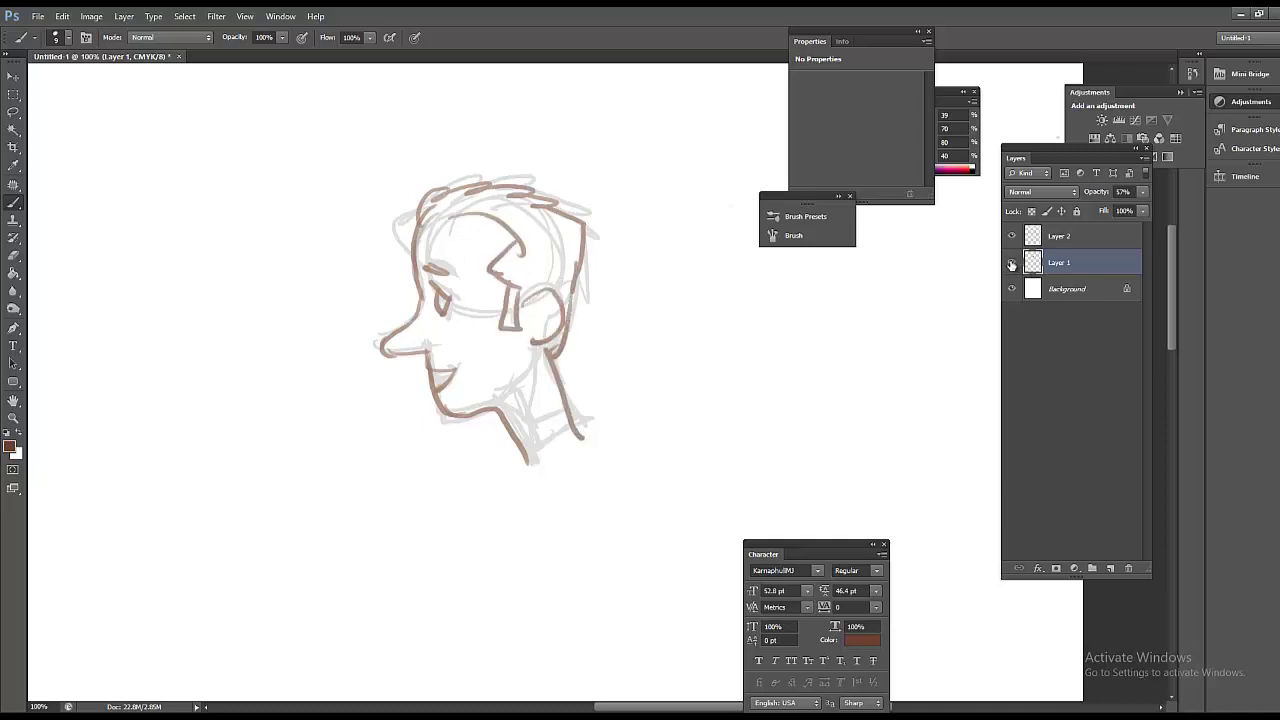
# Step: Toggle the visibility of Layer 1 and check the whole sketched head on the page
pyautogui.click(1011, 263)
pyautogui.click(1011, 264)
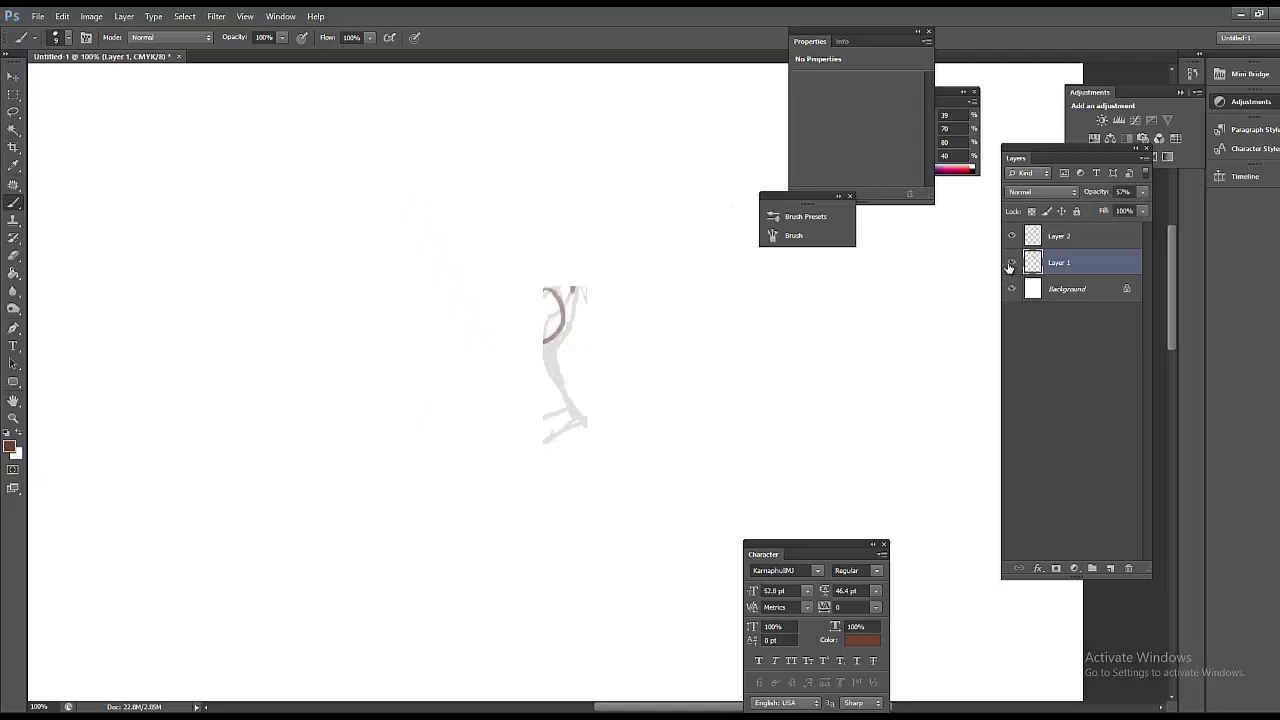
pyautogui.scroll(-1, 595, 353)
pyautogui.scroll(1, 593, 349)
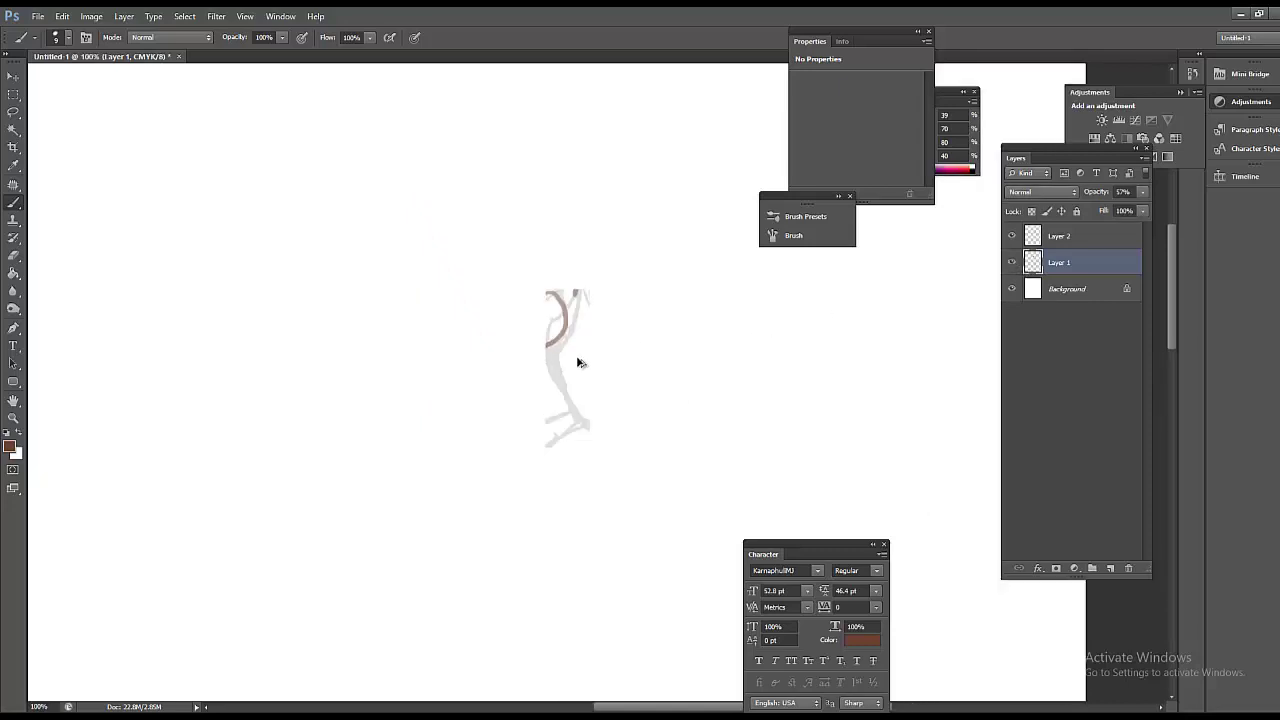
pyautogui.keyDown('ctrl'); pyautogui.keyDown('alt'); pyautogui.click(579, 363); pyautogui.keyUp('alt'); pyautogui.keyUp('ctrl')
pyautogui.keyDown('ctrl'); pyautogui.keyDown('alt'); pyautogui.click(579, 363); pyautogui.keyUp('alt'); pyautogui.keyUp('ctrl')
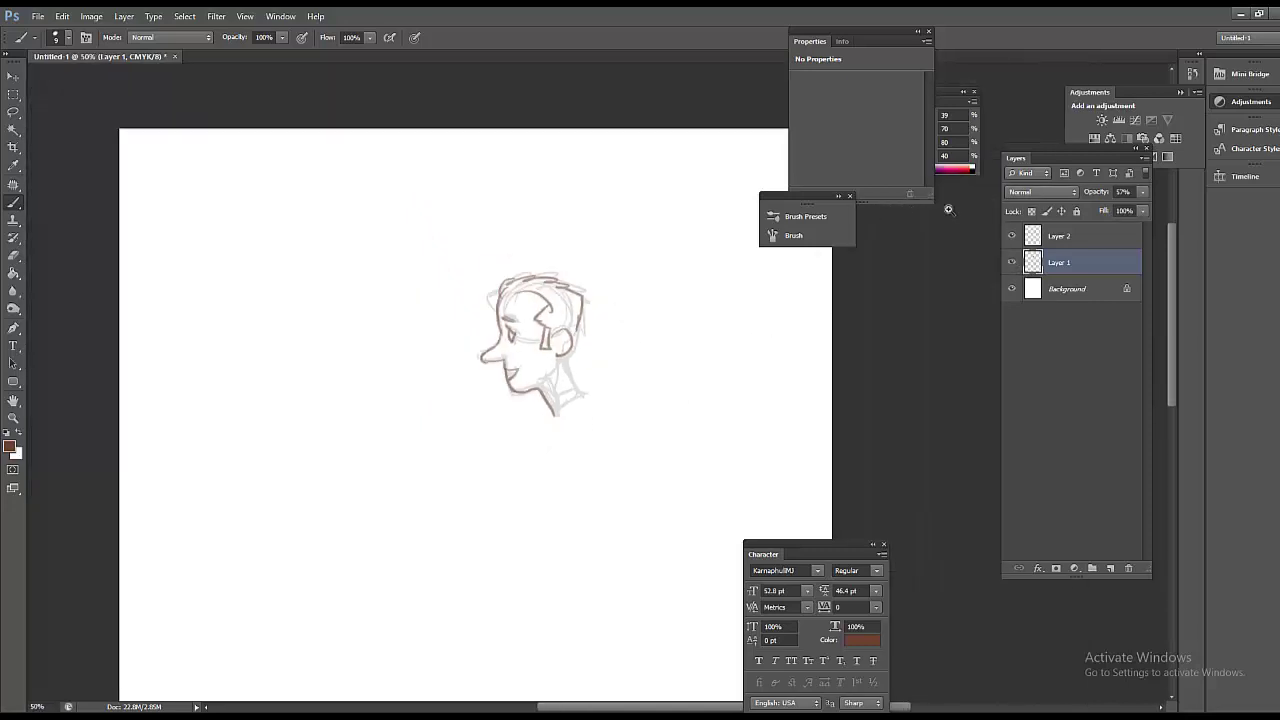
# Step: Lower the opacity of the Layer 1 sketch further and make Layer 2 active for inking
pyautogui.doubleClick(1062, 262)
pyautogui.click(1083, 193)
pyautogui.doubleClick(1061, 239)
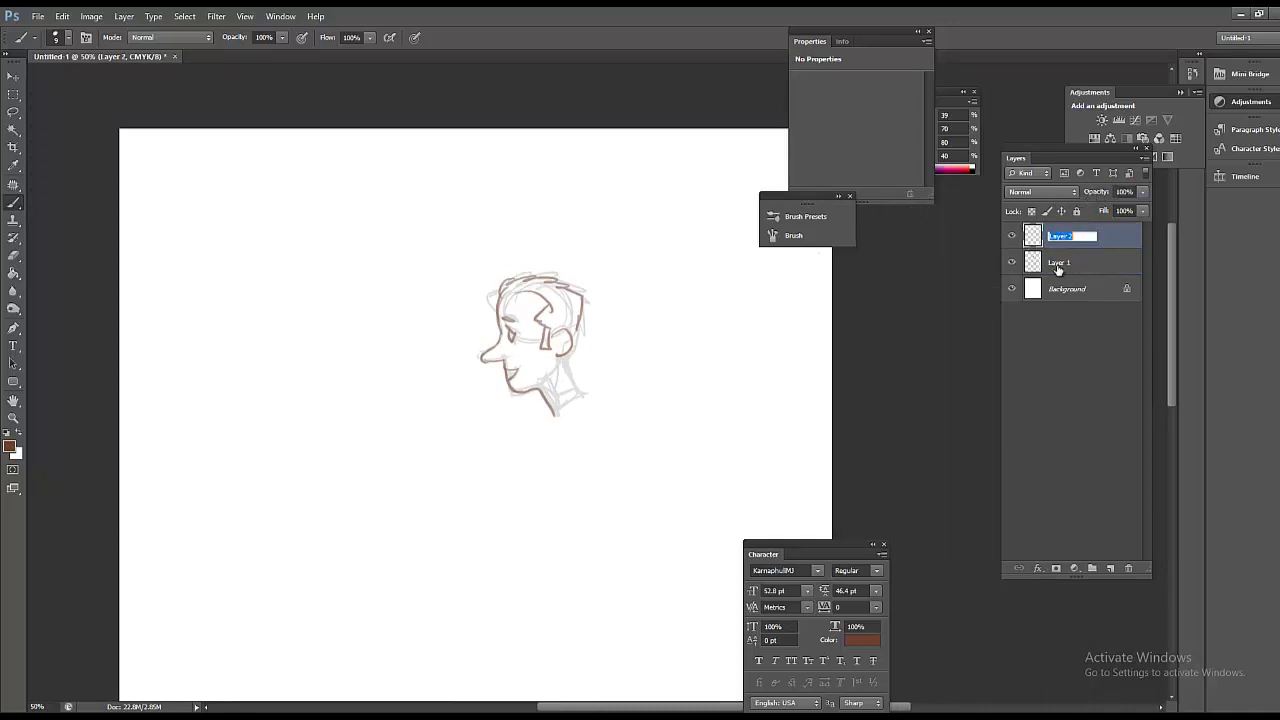
pyautogui.click(1100, 195)
pyautogui.hotkey('alt', '[')
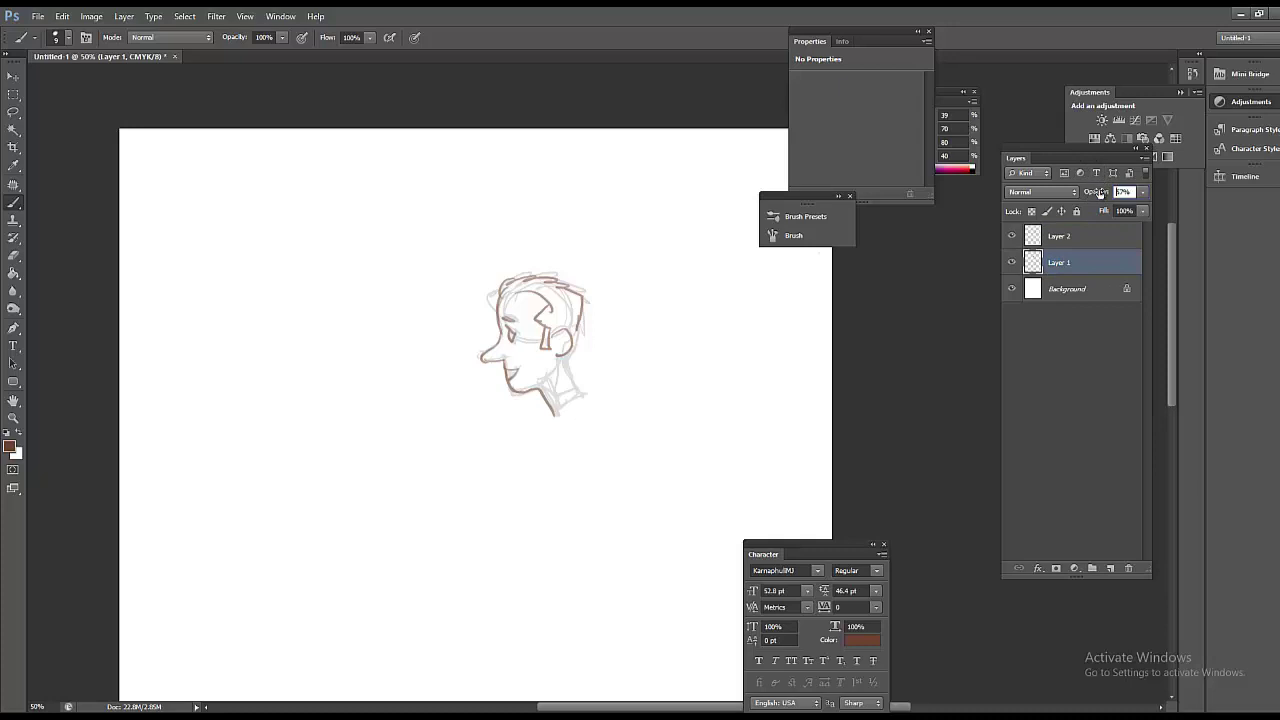
pyautogui.click(1012, 262)
pyautogui.click(1012, 262)
pyautogui.moveTo(1100, 195); pyautogui.dragTo(1083, 197)
pyautogui.click(1060, 235)
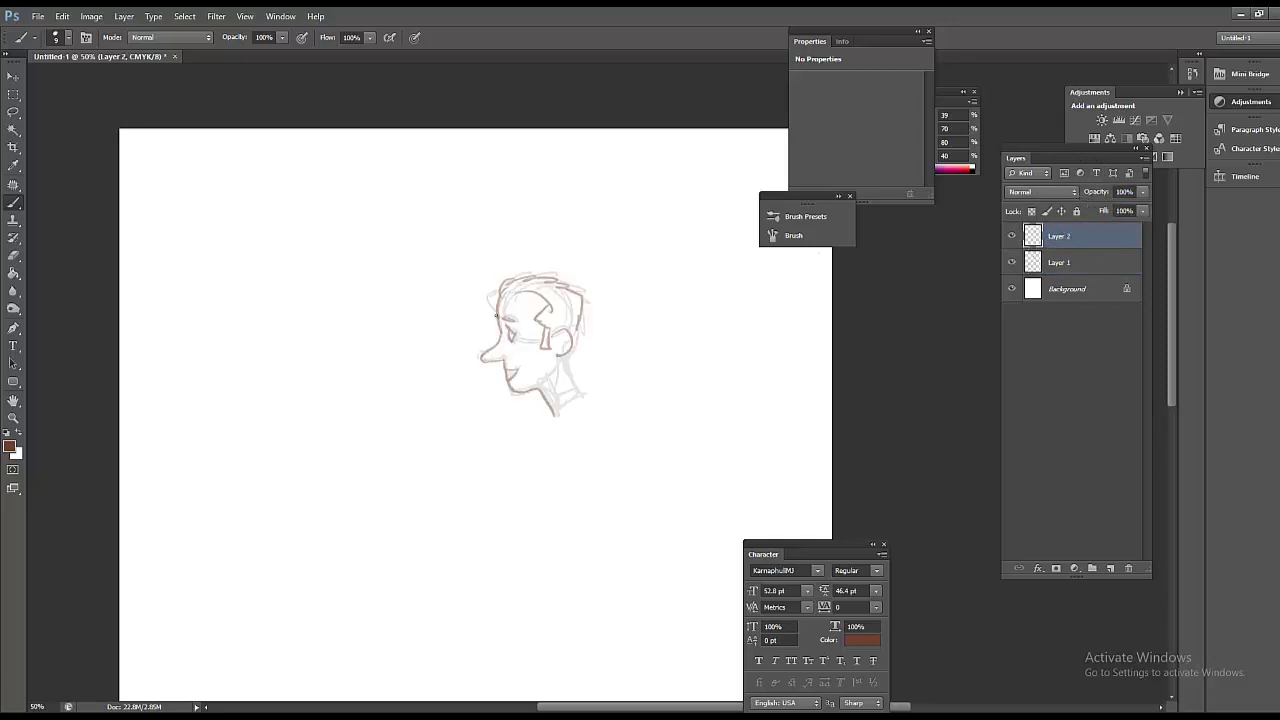
# Step: Set the paint colour to black for inking on Layer 2
pyautogui.scroll(1, 544, 328)
pyautogui.click(868, 640)
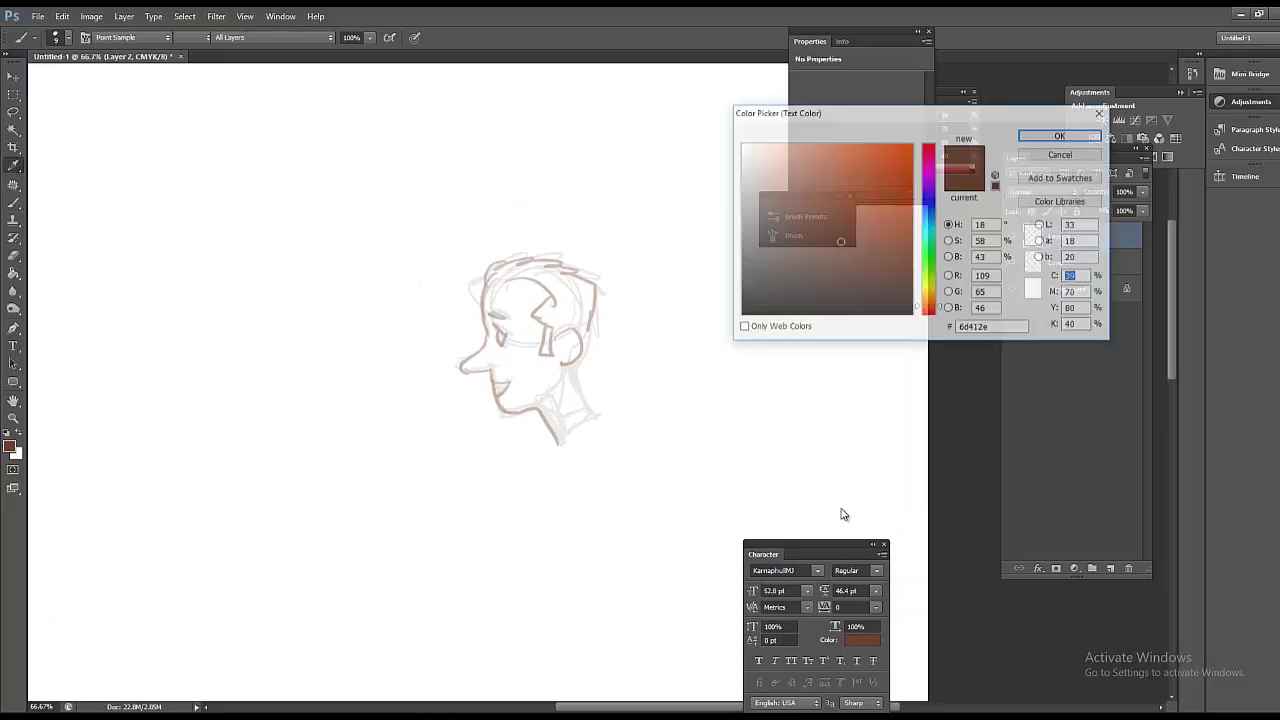
pyautogui.click(741, 314)
pyautogui.press('Return')
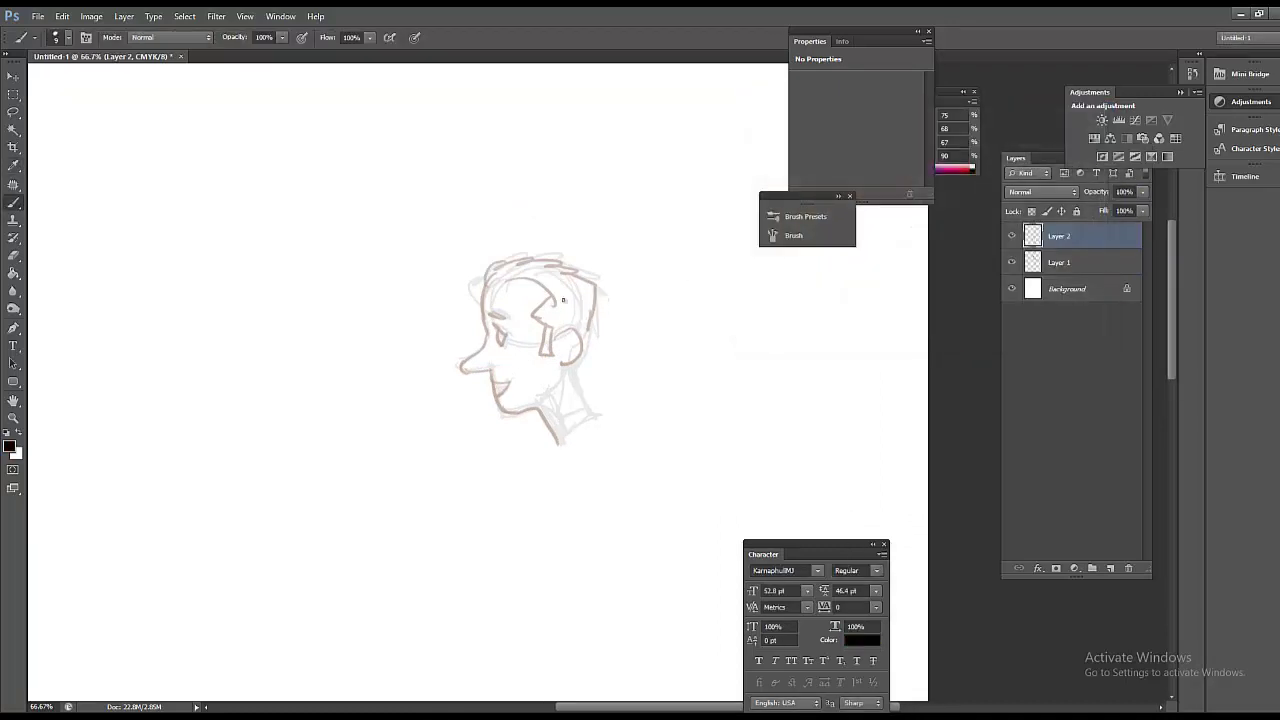
# Step: Undo a black trial stroke at the back of the head and rotate the canvas view slightly counterclockwise with the Brush tool ready
pyautogui.moveTo(571, 294)
pyautogui.mouseDown()
pyautogui.moveTo(586, 360)
pyautogui.moveTo(596, 355)
pyautogui.mouseUp()
pyautogui.hotkey('ctrl', 'z')
pyautogui.moveTo(443, 396)
pyautogui.mouseDown()
pyautogui.moveTo(456, 419)
pyautogui.moveTo(374, 469)
pyautogui.moveTo(491, 400)
pyautogui.mouseUp()
pyautogui.press('r')
pyautogui.scroll(1, 484, 415)
pyautogui.press('b')
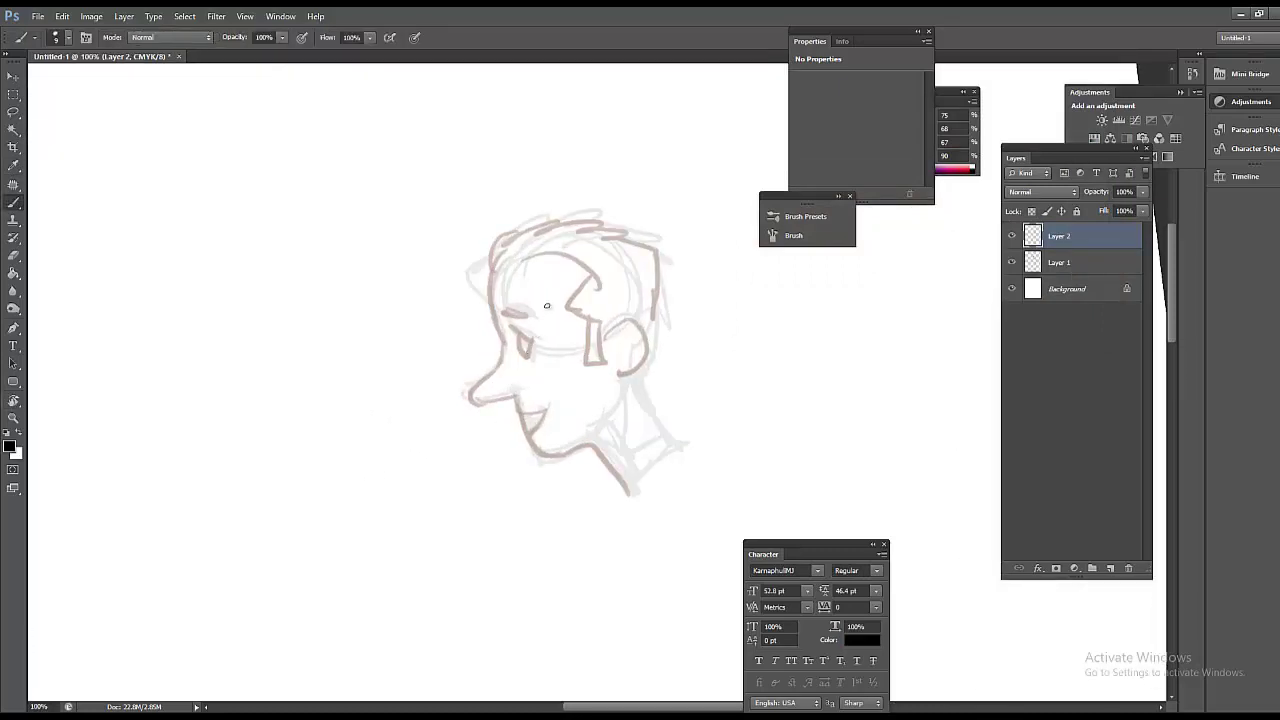
# Step: Ink the forehead and nose profile in black over the faded sketch, undoing and redrawing strokes that miss the contour
pyautogui.moveTo(518, 242)
pyautogui.mouseDown()
pyautogui.moveTo(489, 280)
pyautogui.moveTo(496, 332)
pyautogui.mouseUp()
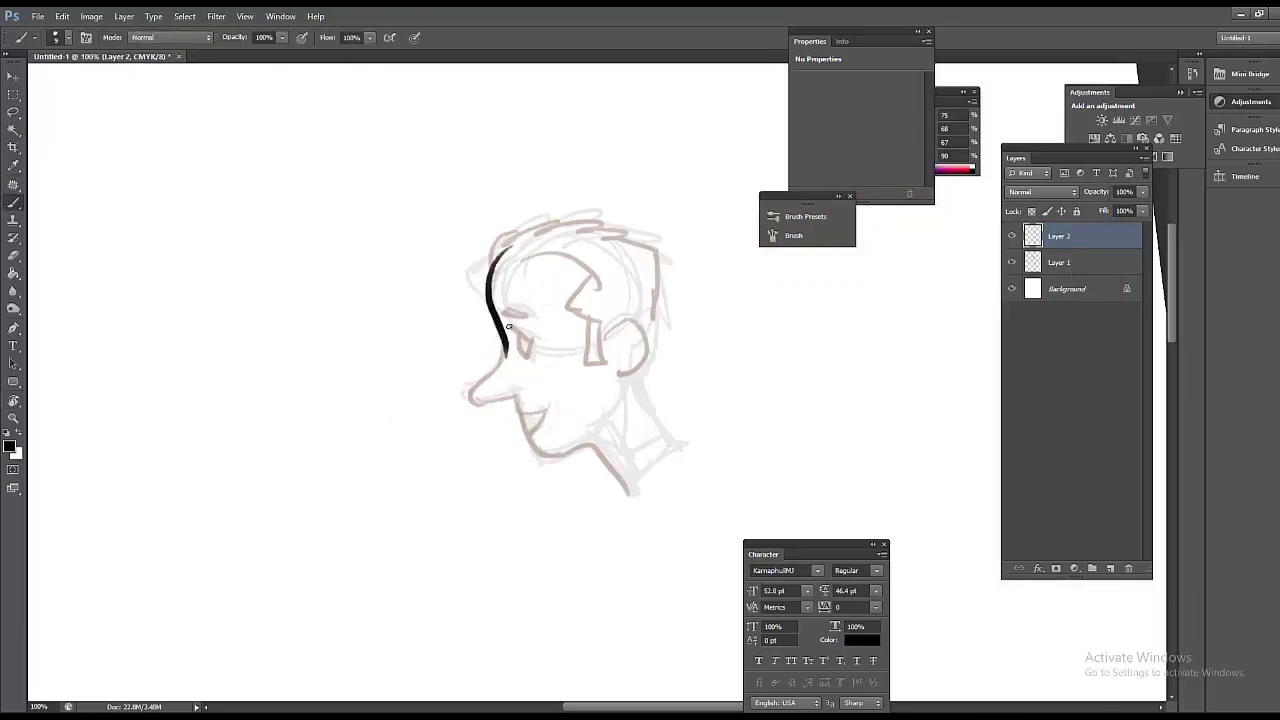
pyautogui.scroll(1, 516, 320)
pyautogui.hotkey('ctrl', 'z')
pyautogui.moveTo(498, 180)
pyautogui.mouseDown()
pyautogui.moveTo(453, 383)
pyautogui.moveTo(469, 346)
pyautogui.moveTo(487, 348)
pyautogui.moveTo(489, 335)
pyautogui.moveTo(431, 454)
pyautogui.mouseUp()
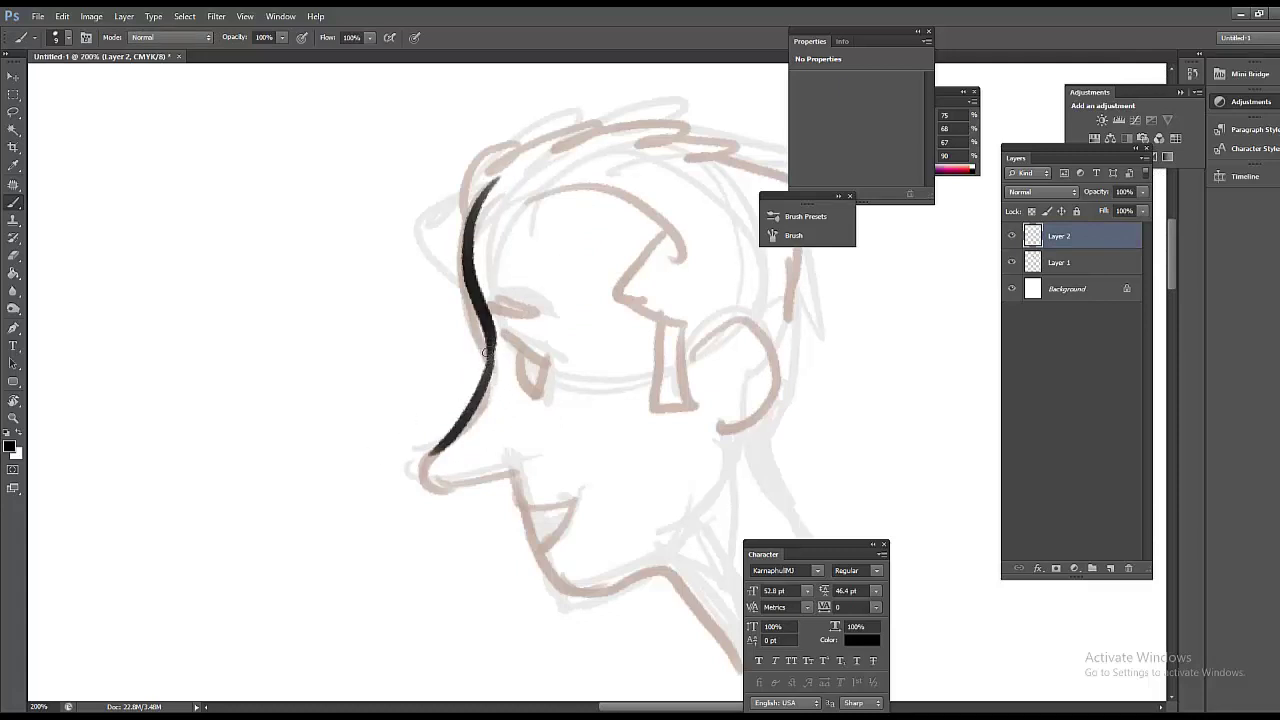
pyautogui.hotkey('ctrl', 'z')
pyautogui.moveTo(489, 356)
pyautogui.mouseDown()
pyautogui.moveTo(442, 489)
pyautogui.moveTo(515, 439)
pyautogui.moveTo(535, 508)
pyautogui.mouseUp()
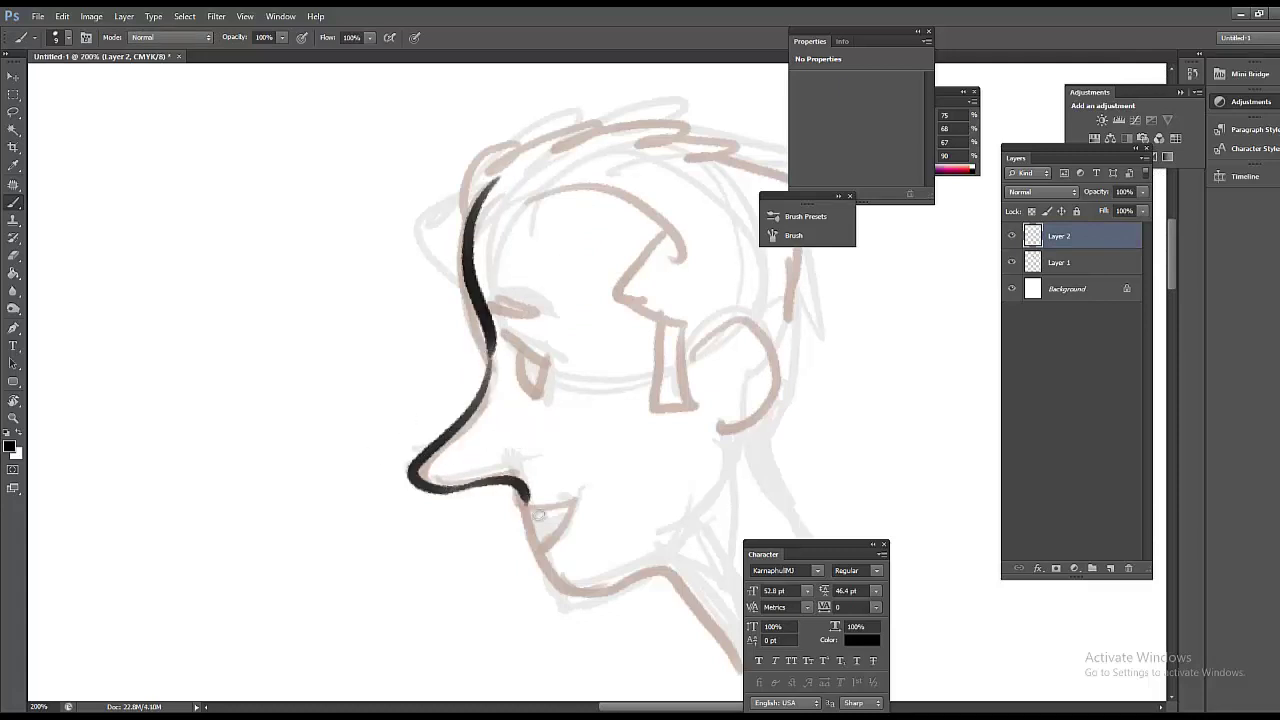
pyautogui.moveTo(582, 224); pyautogui.dragTo(459, 244)
pyautogui.moveTo(372, 182)
pyautogui.mouseDown()
pyautogui.moveTo(391, 531)
pyautogui.moveTo(536, 547)
pyautogui.mouseUp()
pyautogui.hotkey('ctrl', 'z')
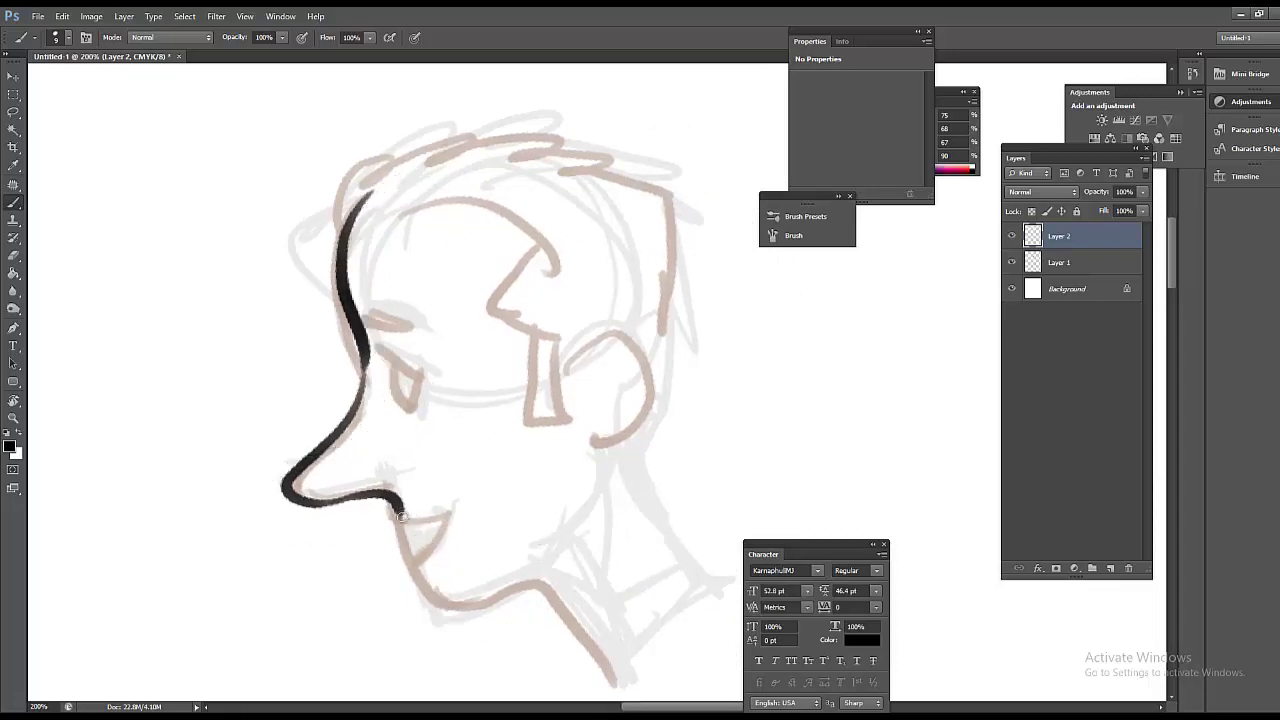
# Step: Draw several trial curves in the blank area in front of the face and undo them
pyautogui.moveTo(118, 398)
pyautogui.mouseDown()
pyautogui.moveTo(202, 428)
pyautogui.moveTo(212, 409)
pyautogui.moveTo(272, 392)
pyautogui.mouseUp()
pyautogui.moveTo(126, 392); pyautogui.dragTo(140, 292)
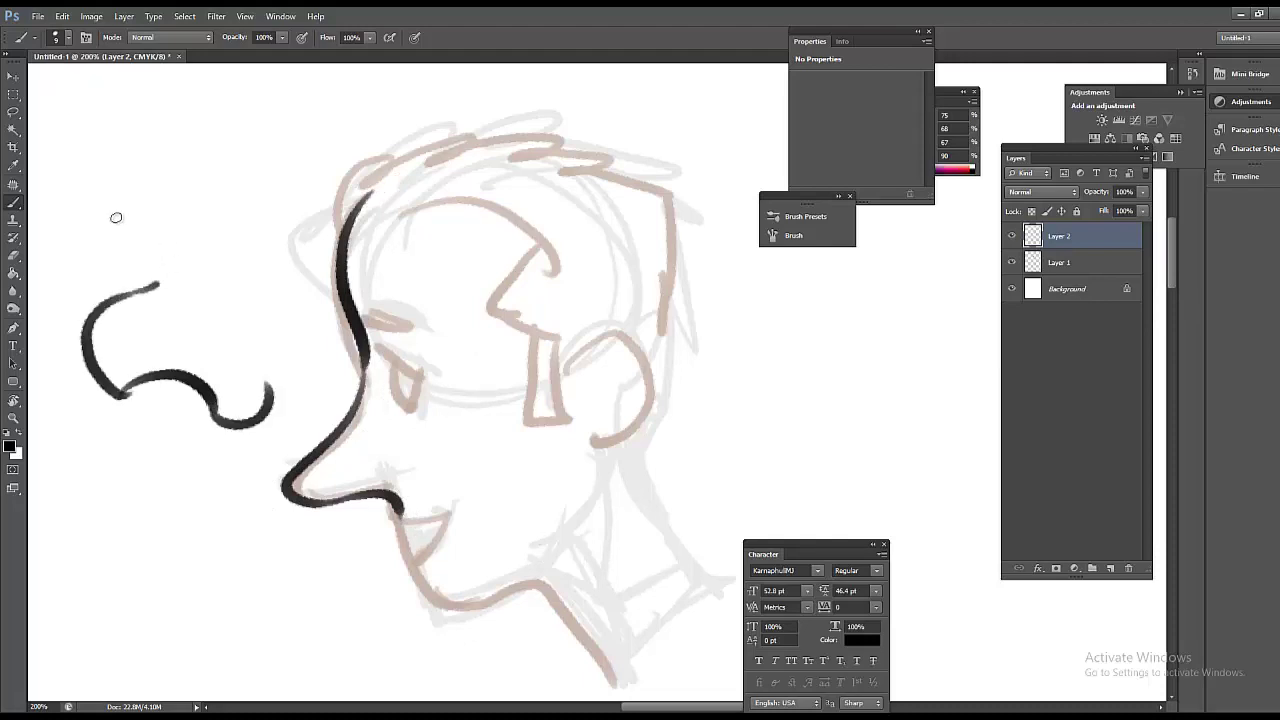
pyautogui.moveTo(120, 214)
pyautogui.mouseDown()
pyautogui.moveTo(140, 290)
pyautogui.moveTo(178, 146)
pyautogui.moveTo(256, 96)
pyautogui.mouseUp()
pyautogui.hotkey('ctrl', 'alt', 'z')
pyautogui.hotkey('ctrl', 'alt', 'z')
pyautogui.hotkey('ctrl', 'alt', 'z')
pyautogui.hotkey('ctrl', 'alt', 'z')
pyautogui.hotkey('ctrl', 'alt', 'z')
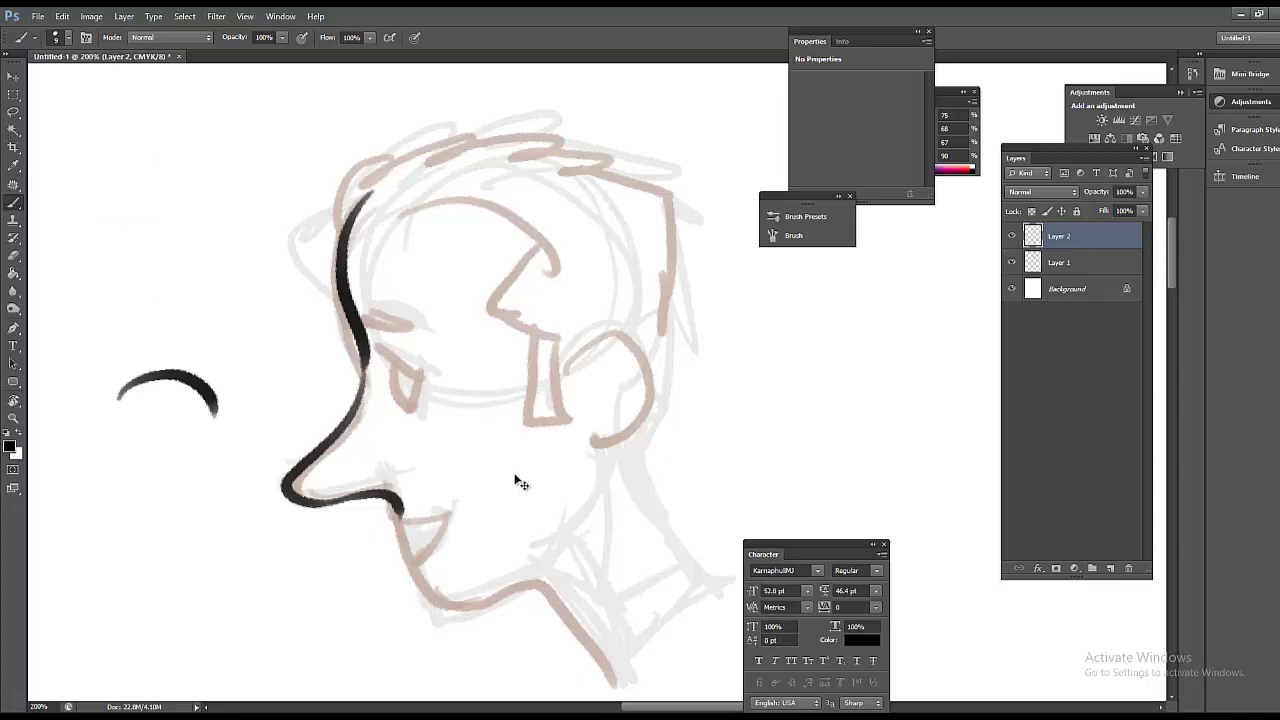
pyautogui.hotkey('ctrl', 'alt', 'z')
# Step: Ink the lips and chin below the nose, undoing and redrawing the chin curve
pyautogui.moveTo(408, 368); pyautogui.dragTo(415, 360)
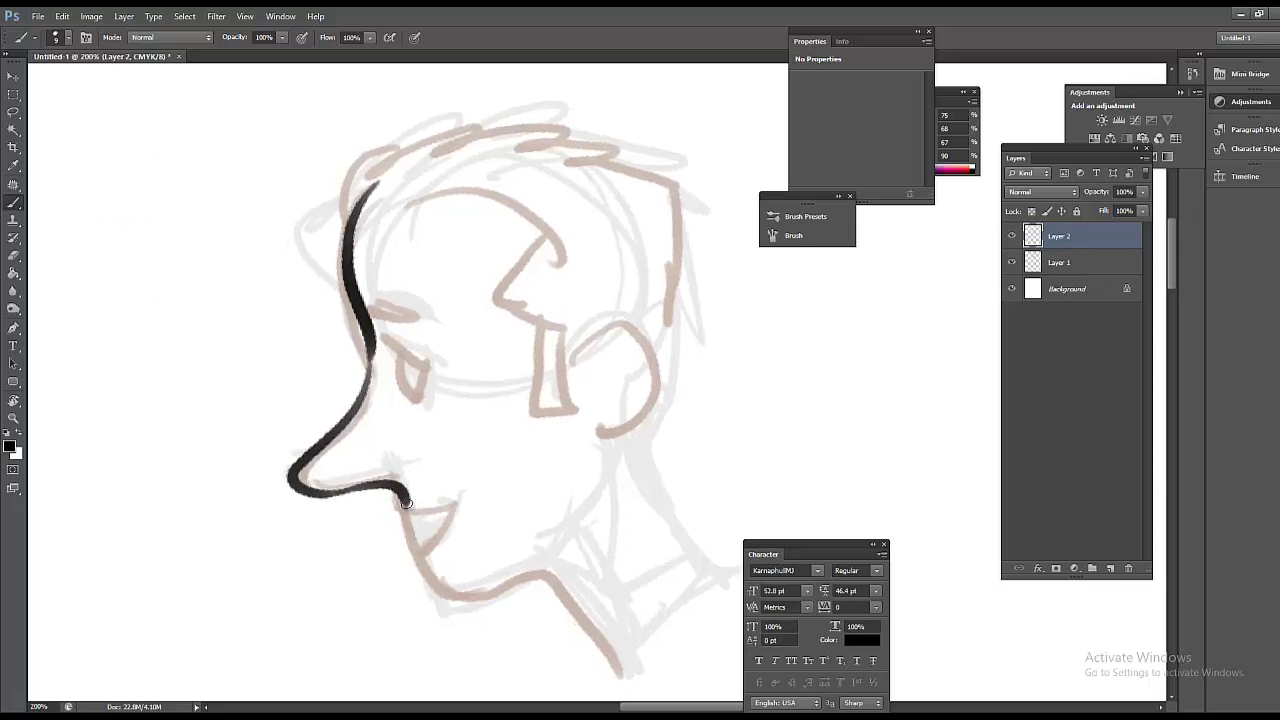
pyautogui.moveTo(405, 502)
pyautogui.mouseDown()
pyautogui.moveTo(447, 506)
pyautogui.moveTo(408, 546)
pyautogui.moveTo(428, 580)
pyautogui.moveTo(544, 576)
pyautogui.mouseUp()
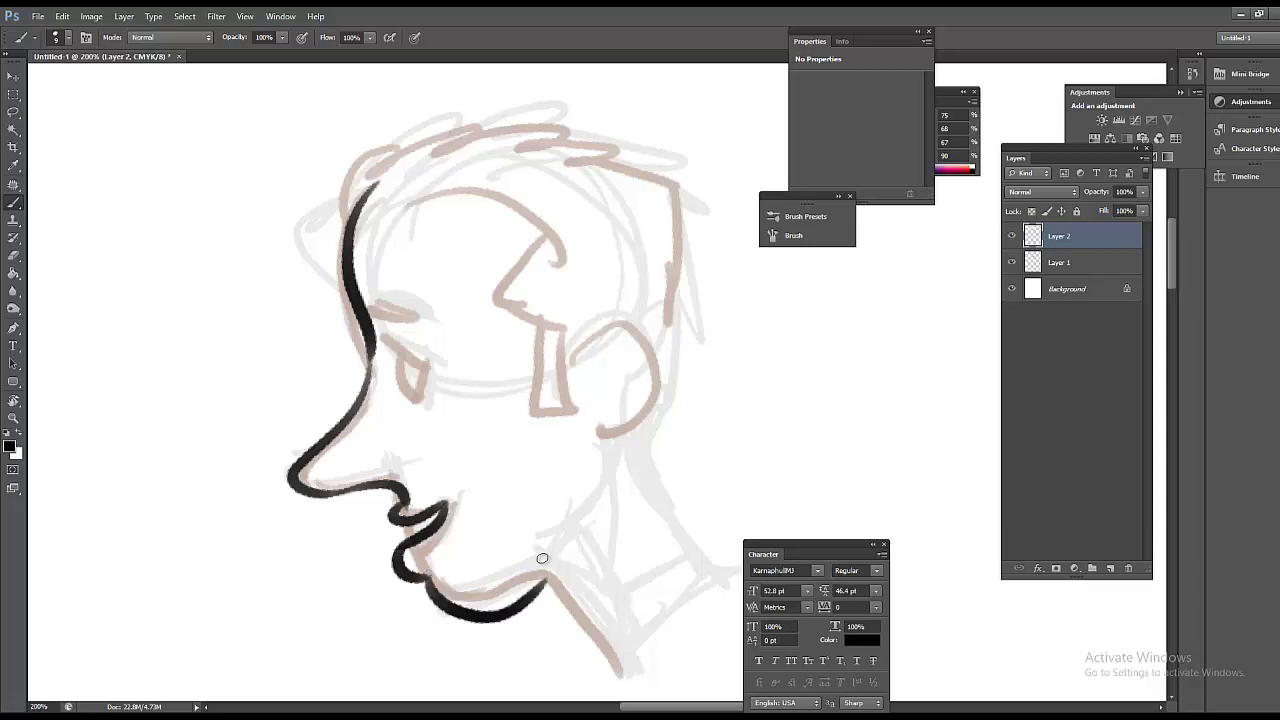
pyautogui.hotkey('ctrl', 'z')
pyautogui.moveTo(428, 580); pyautogui.dragTo(539, 570)
# Step: Ink the outer curve of the ear and its S-shaped inner detail
pyautogui.moveTo(521, 468); pyautogui.dragTo(534, 526)
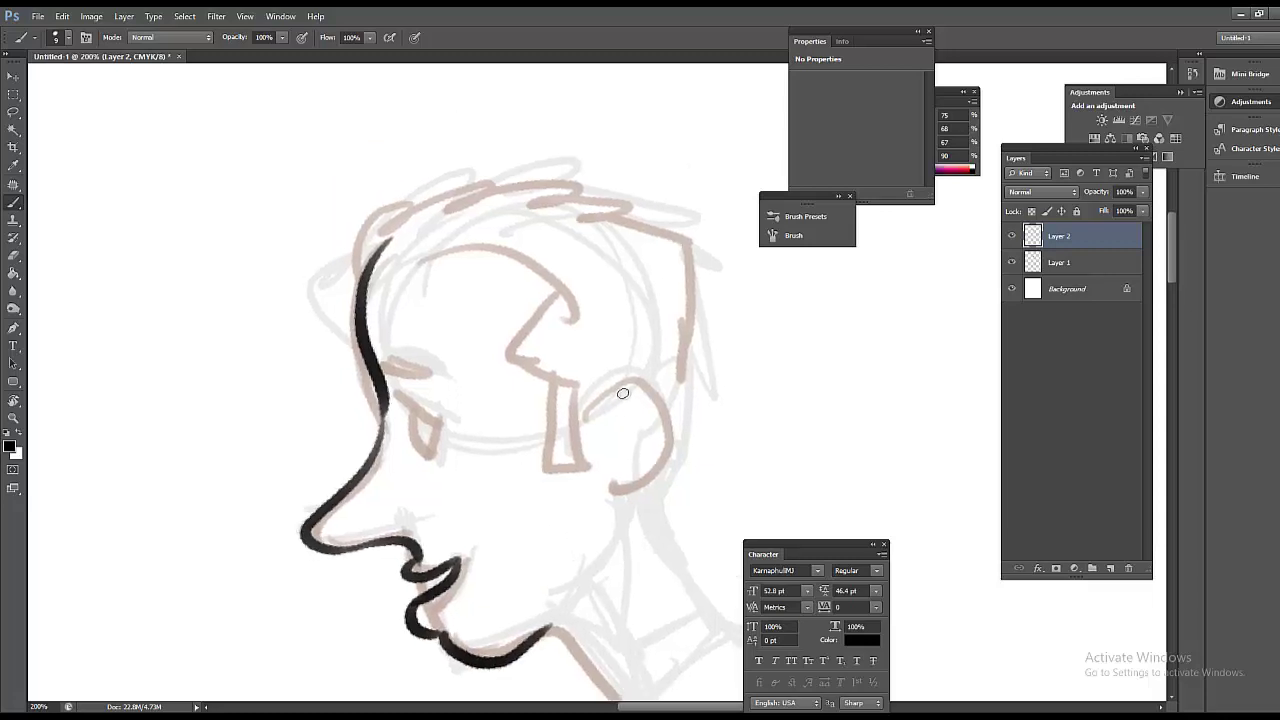
pyautogui.moveTo(582, 408); pyautogui.dragTo(606, 488)
pyautogui.moveTo(620, 404)
pyautogui.mouseDown()
pyautogui.moveTo(632, 438)
pyautogui.moveTo(610, 455)
pyautogui.mouseUp()
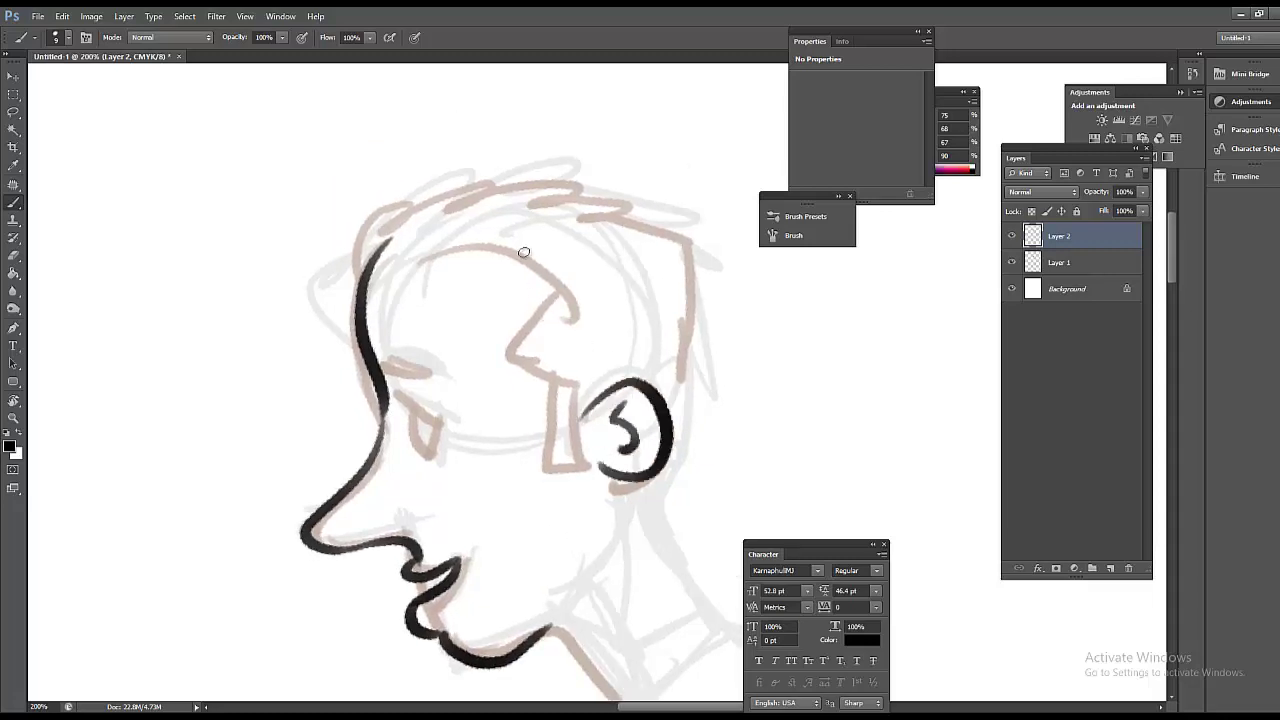
# Step: Ink the spiky hair outline, the hairline over the forehead and the sideburn, redrawing the temple line
pyautogui.moveTo(385, 245)
pyautogui.mouseDown()
pyautogui.moveTo(432, 207)
pyautogui.moveTo(630, 217)
pyautogui.moveTo(626, 231)
pyautogui.moveTo(693, 234)
pyautogui.moveTo(688, 401)
pyautogui.mouseUp()
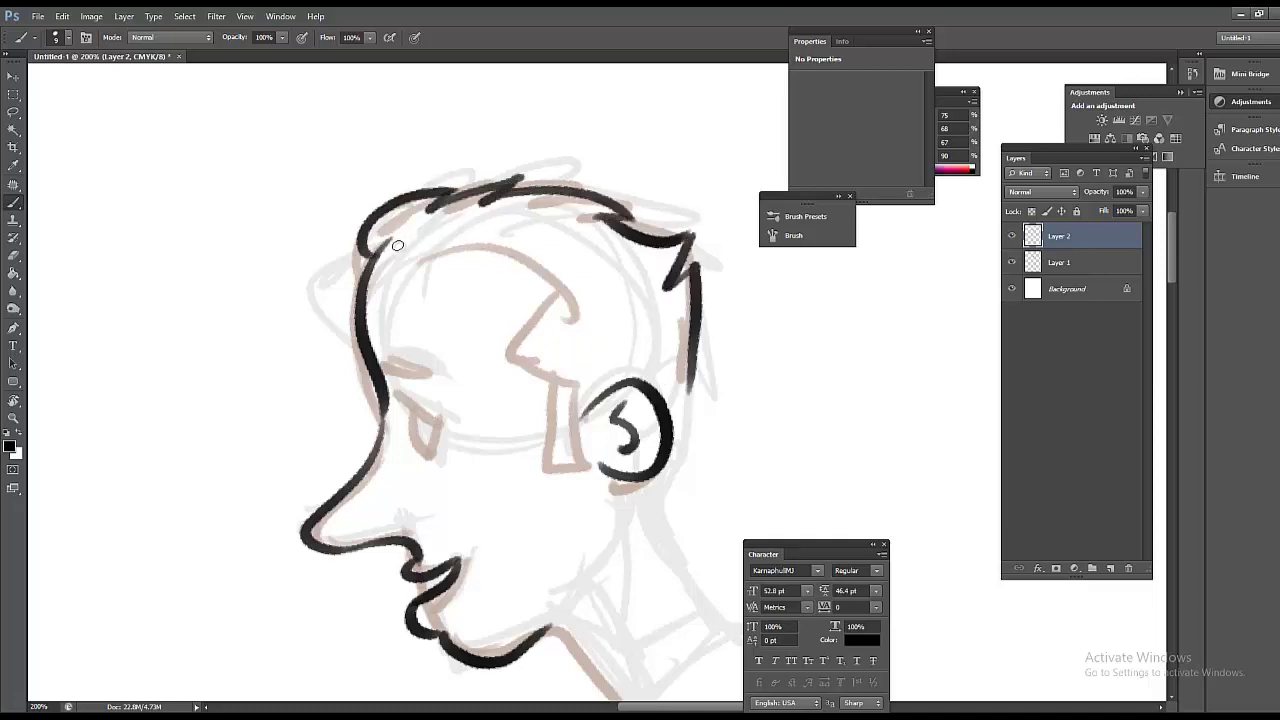
pyautogui.moveTo(378, 251)
pyautogui.mouseDown()
pyautogui.moveTo(455, 250)
pyautogui.moveTo(518, 269)
pyautogui.moveTo(545, 372)
pyautogui.mouseUp()
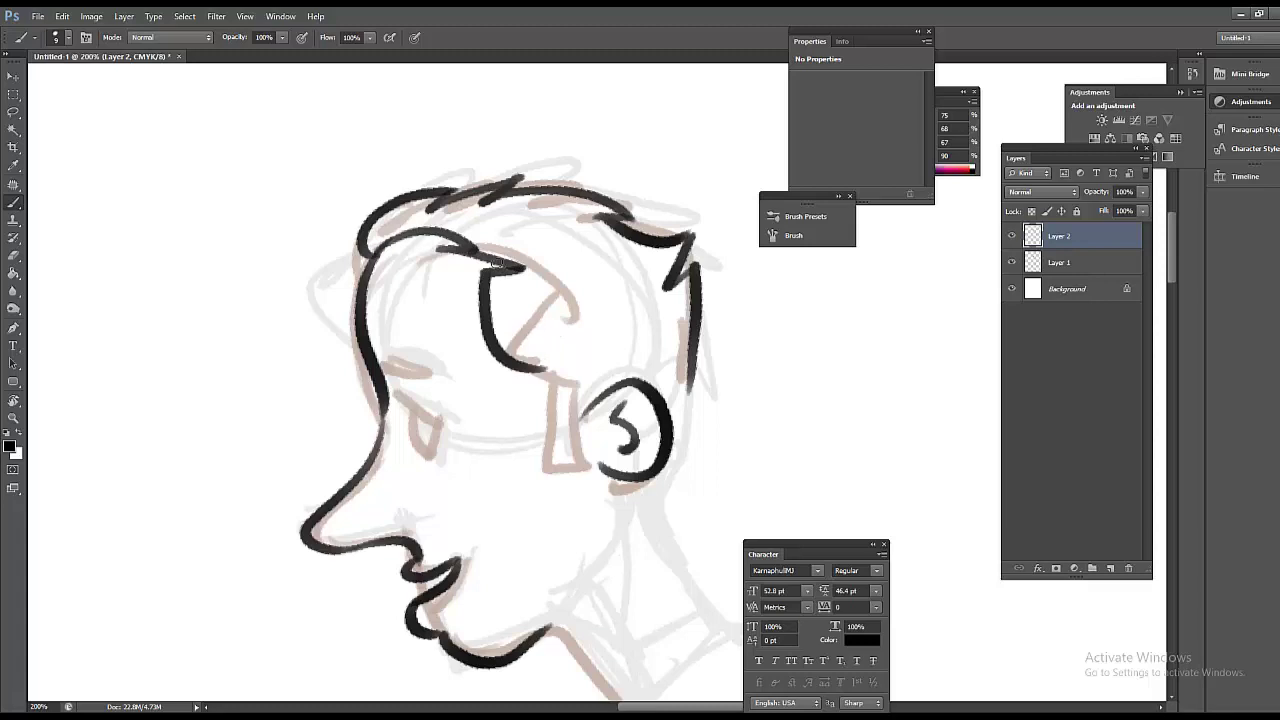
pyautogui.hotkey('ctrl', 'z')
pyautogui.moveTo(526, 269)
pyautogui.mouseDown()
pyautogui.moveTo(481, 341)
pyautogui.moveTo(564, 371)
pyautogui.moveTo(544, 467)
pyautogui.moveTo(595, 466)
pyautogui.mouseUp()
pyautogui.moveTo(585, 390); pyautogui.dragTo(596, 463)
# Step: Ink the lower back of the head, the eyebrow, the eye and the nostril, undoing a stray stroke
pyautogui.moveTo(525, 368); pyautogui.dragTo(402, 162)
pyautogui.moveTo(571, 176); pyautogui.dragTo(545, 324)
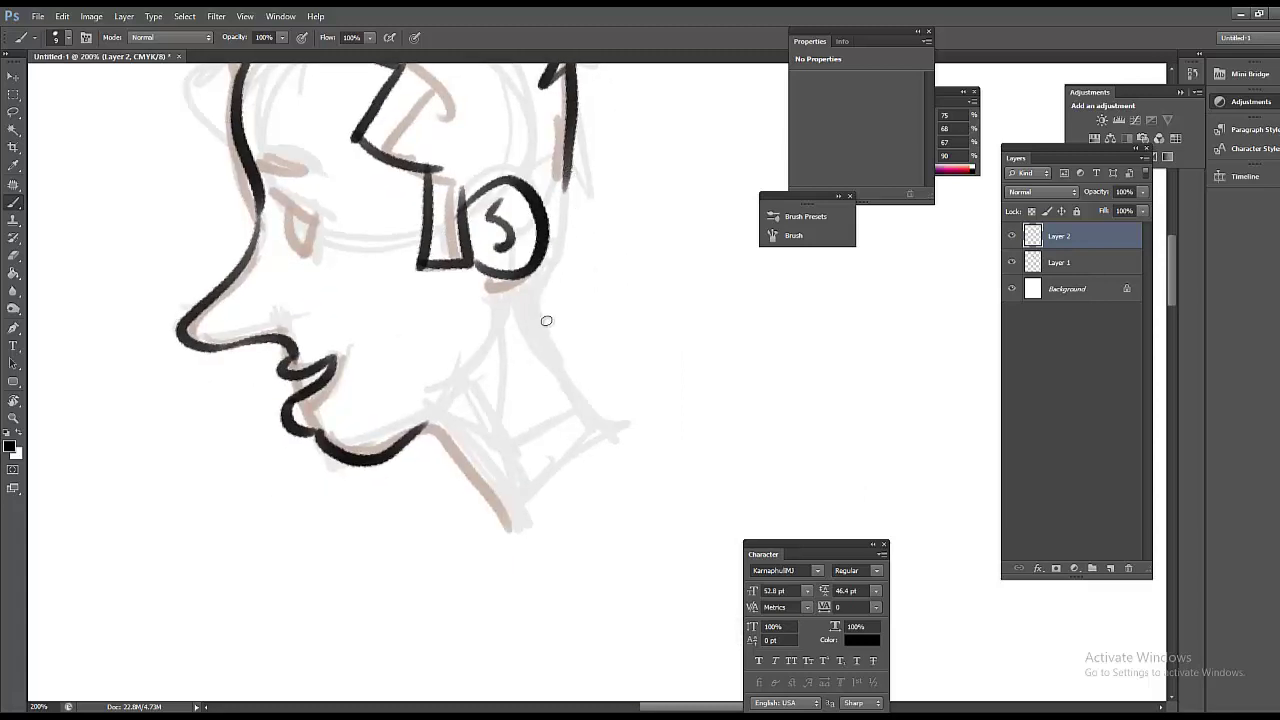
pyautogui.moveTo(407, 292)
pyautogui.mouseDown()
pyautogui.moveTo(438, 337)
pyautogui.moveTo(518, 393)
pyautogui.mouseUp()
pyautogui.moveTo(431, 269)
pyautogui.mouseDown()
pyautogui.moveTo(374, 266)
pyautogui.moveTo(386, 257)
pyautogui.moveTo(376, 262)
pyautogui.moveTo(432, 307)
pyautogui.moveTo(414, 330)
pyautogui.moveTo(438, 314)
pyautogui.mouseUp()
pyautogui.moveTo(367, 428)
pyautogui.mouseDown()
pyautogui.moveTo(430, 405)
pyautogui.moveTo(472, 463)
pyautogui.mouseUp()
pyautogui.hotkey('ctrl', 'z')
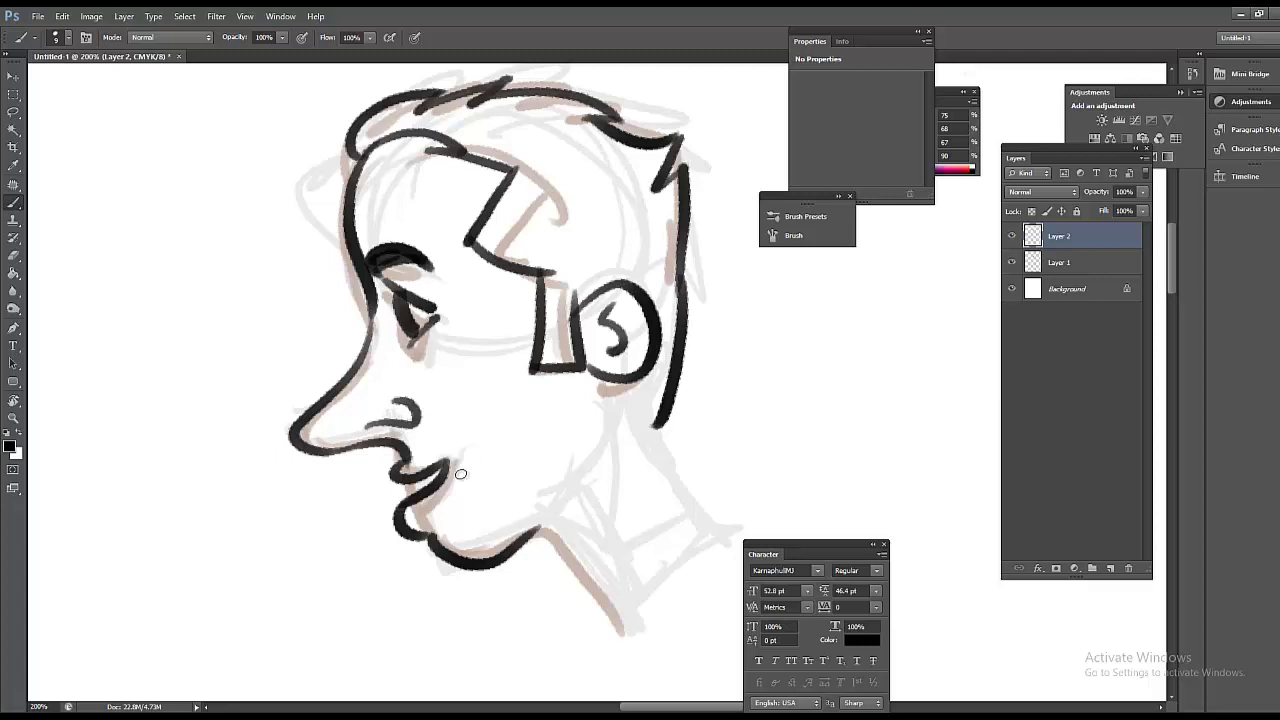
# Step: Ink the front and back of the neck, the hair and jaw behind the ear, and small eye and mouth-corner accents
pyautogui.moveTo(525, 532); pyautogui.dragTo(620, 618)
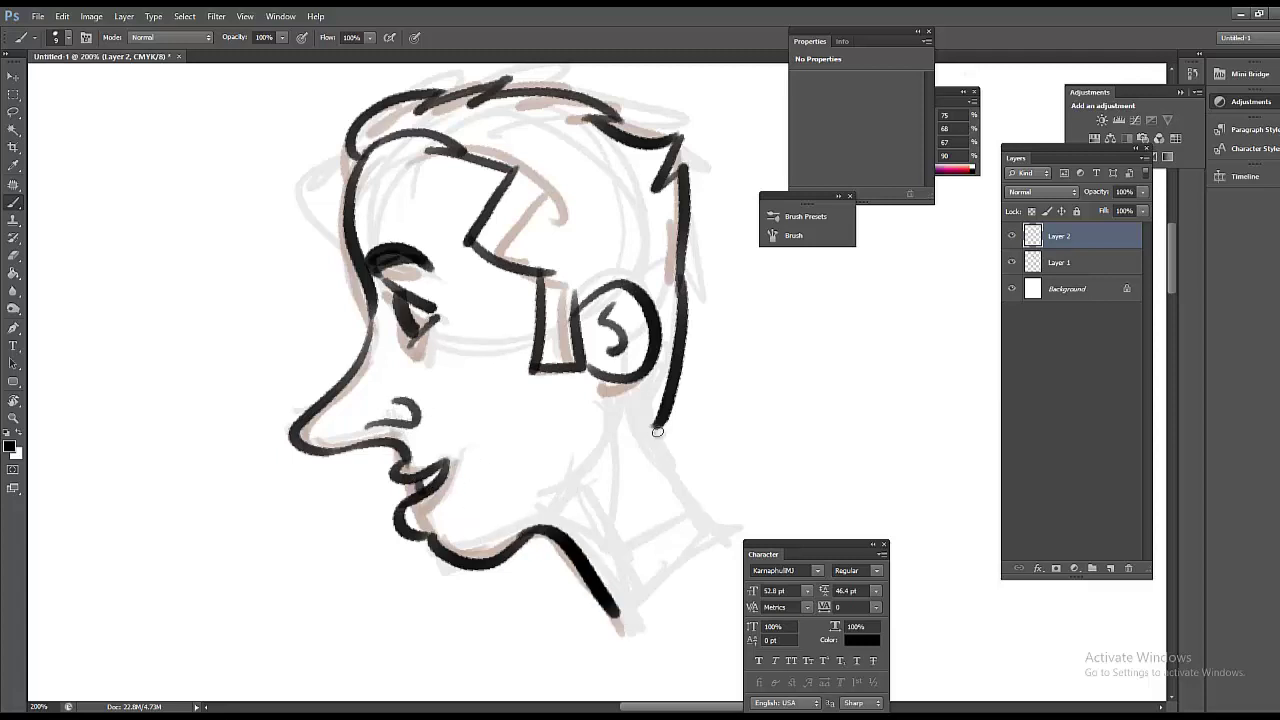
pyautogui.moveTo(622, 390); pyautogui.dragTo(730, 540)
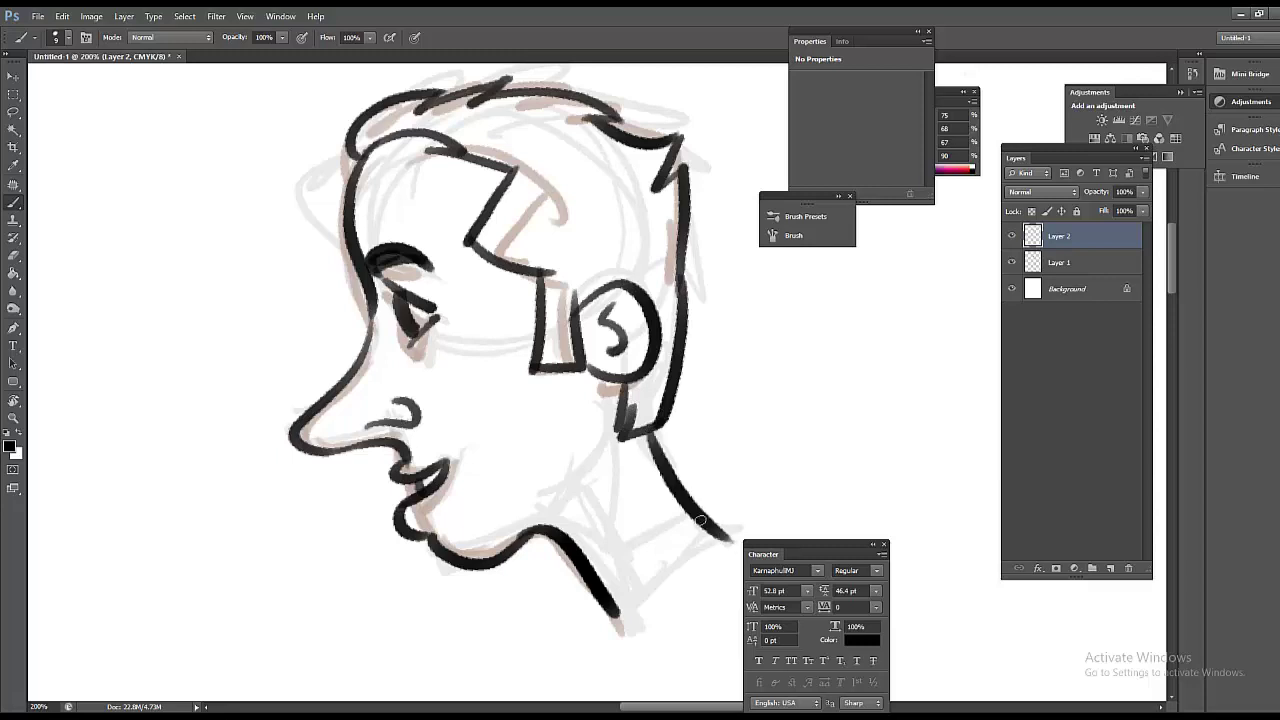
pyautogui.moveTo(608, 378); pyautogui.dragTo(594, 452)
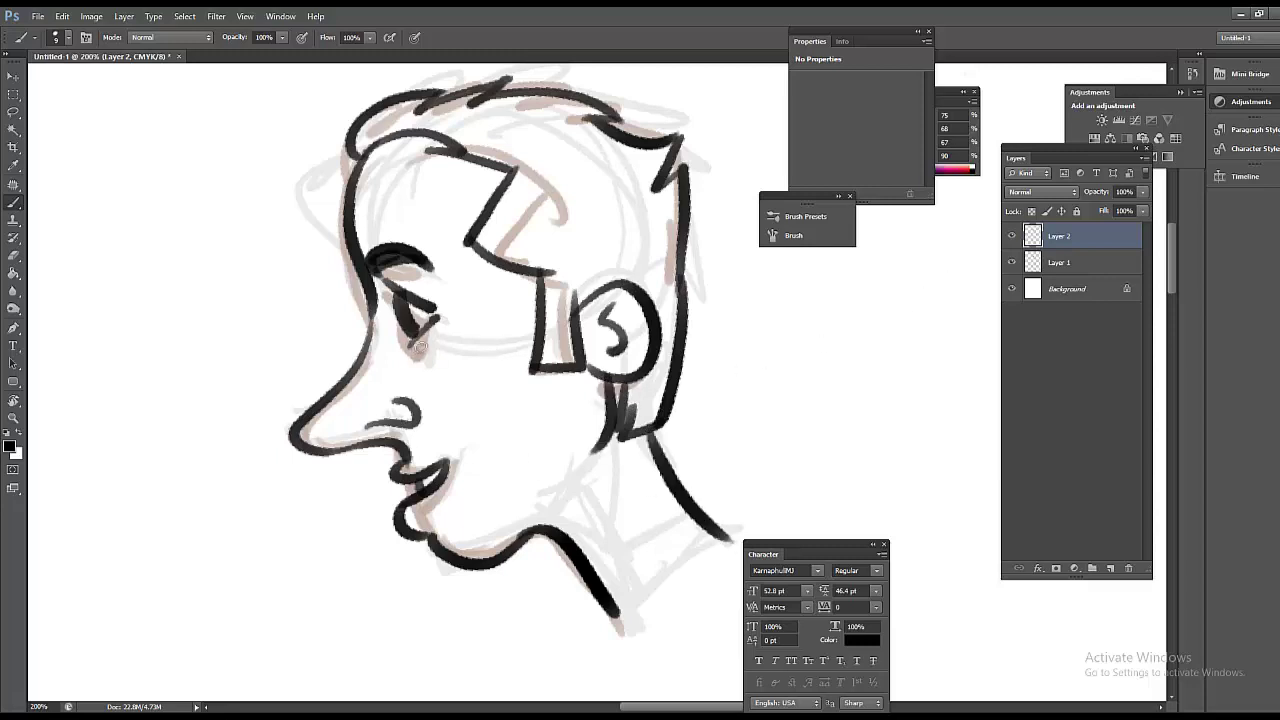
pyautogui.moveTo(434, 338); pyautogui.dragTo(420, 354)
pyautogui.moveTo(444, 454); pyautogui.dragTo(452, 462)
# Step: Hide the Layer 1 sketch and ink a slanted line that closes the base of the neck
pyautogui.click(1012, 264)
pyautogui.scroll(-2, 628, 354)
pyautogui.scroll(1, 635, 417)
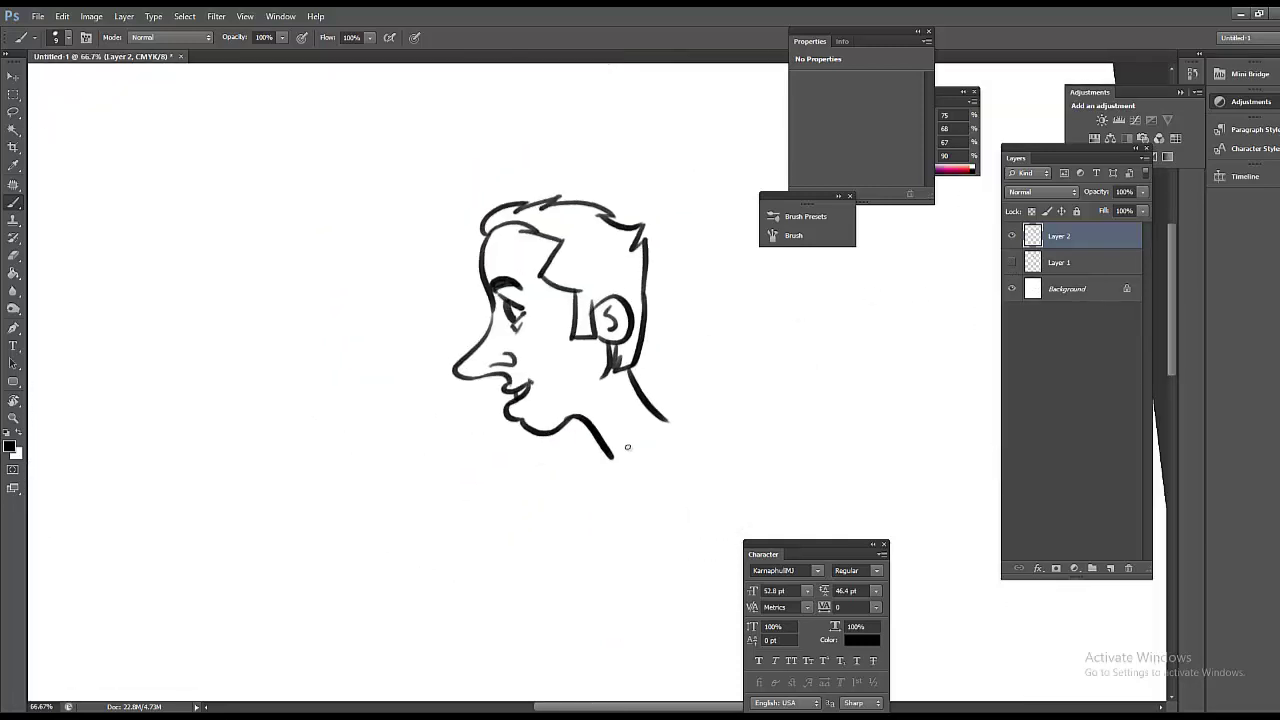
pyautogui.moveTo(600, 478)
pyautogui.mouseDown()
pyautogui.moveTo(688, 407)
pyautogui.moveTo(573, 388)
pyautogui.mouseUp()
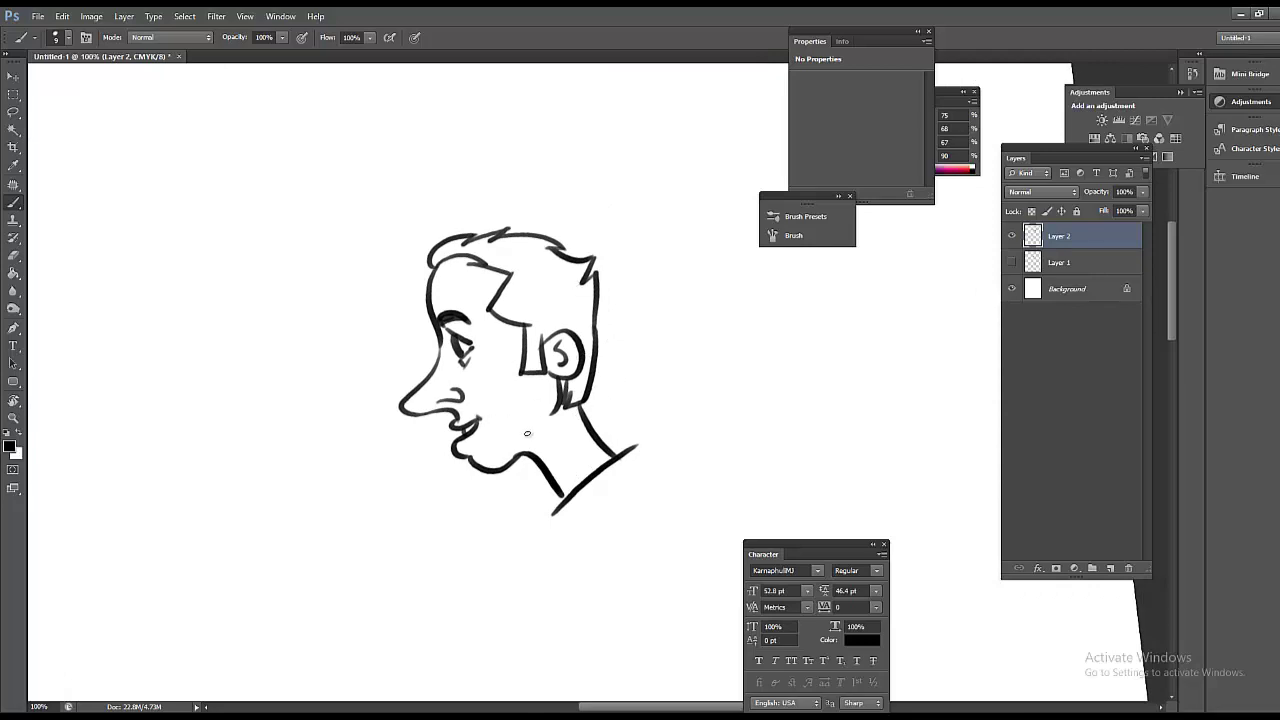
# Step: Reinforce the black in the eye and review the inked profile down to the neck
pyautogui.click(509, 357)
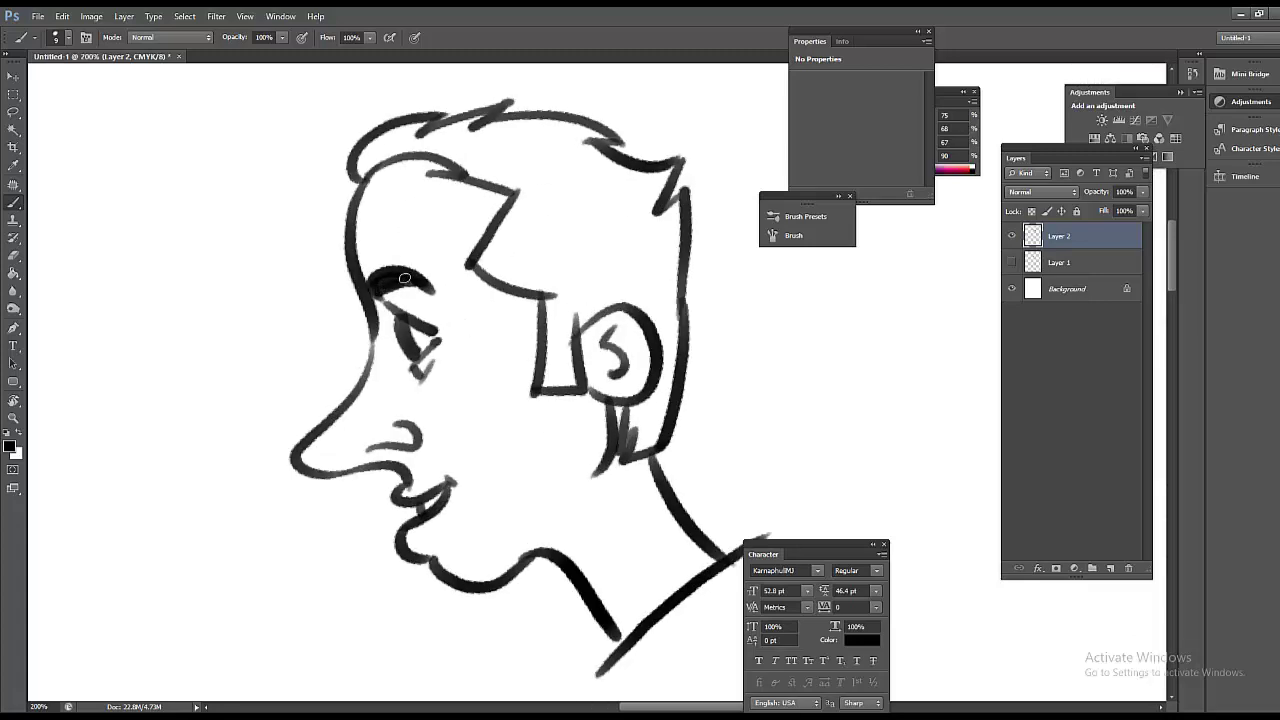
pyautogui.moveTo(398, 322); pyautogui.dragTo(422, 350)
pyautogui.moveTo(436, 533); pyautogui.dragTo(422, 461)
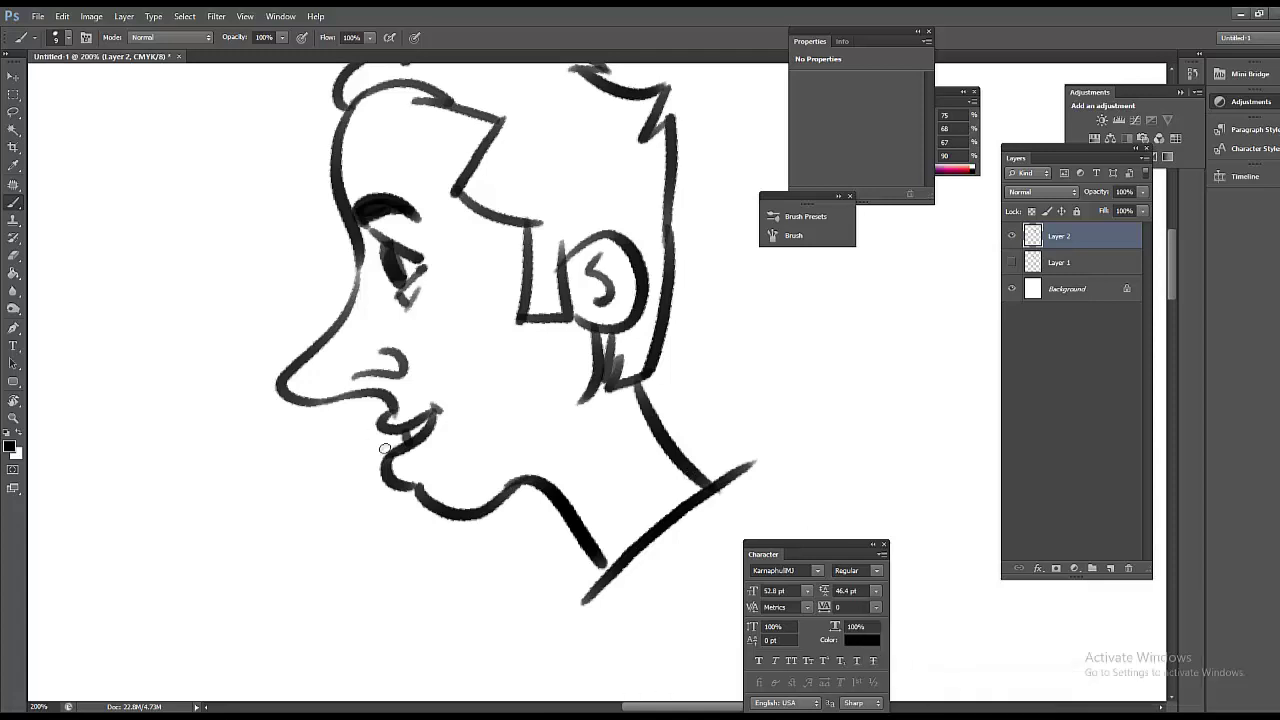
pyautogui.moveTo(456, 534); pyautogui.dragTo(411, 366)
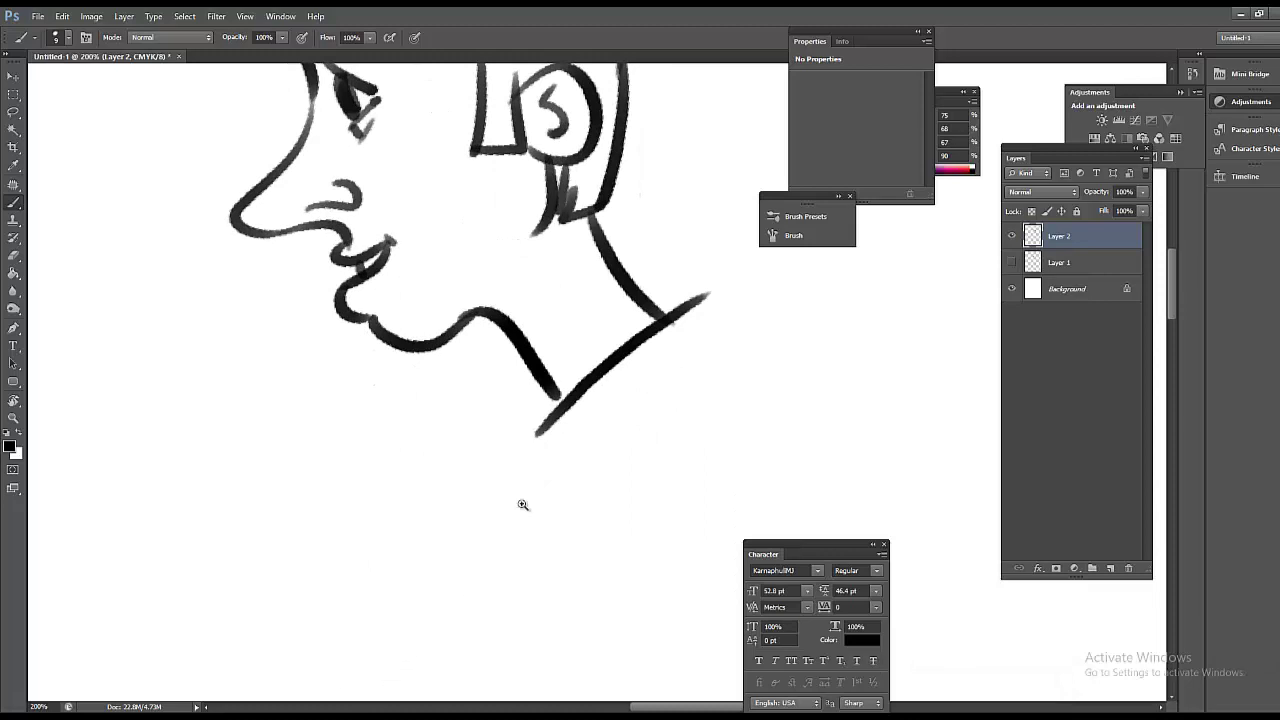
pyautogui.scroll(-1, 520, 468)
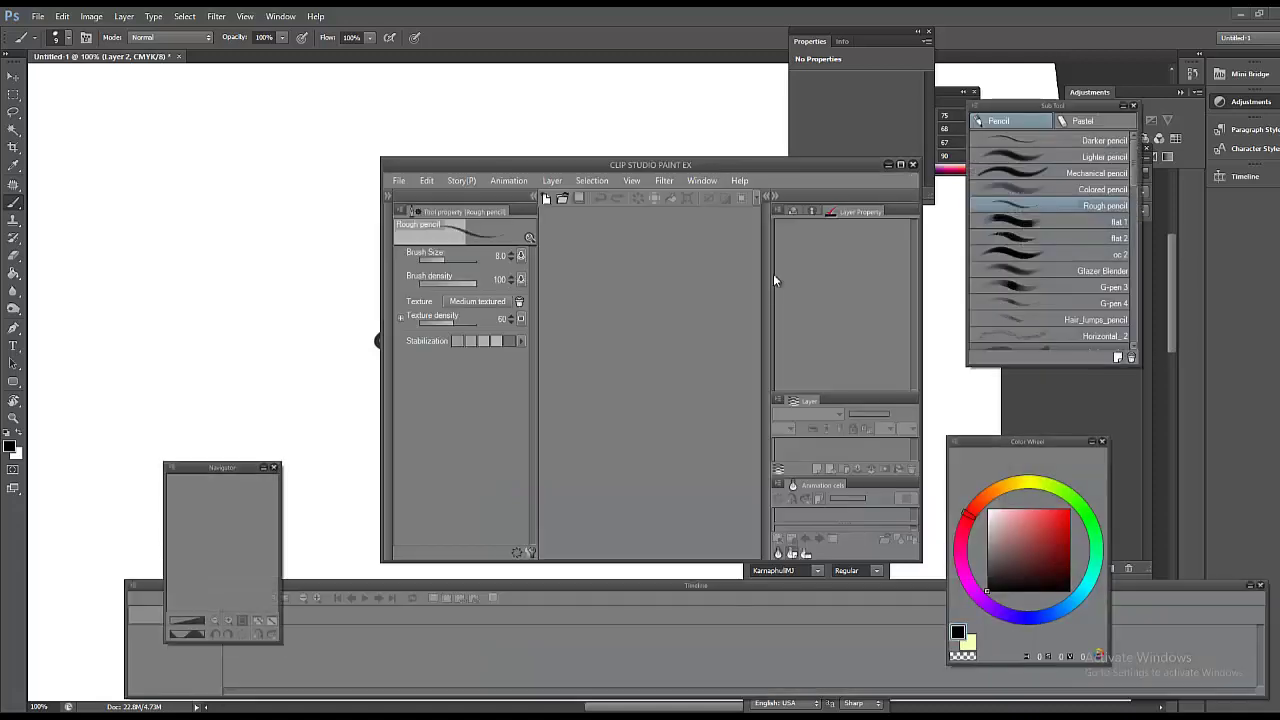
# Step: Switch to CLIP STUDIO PAINT and maximize its window
pyautogui.doubleClick(657, 164)
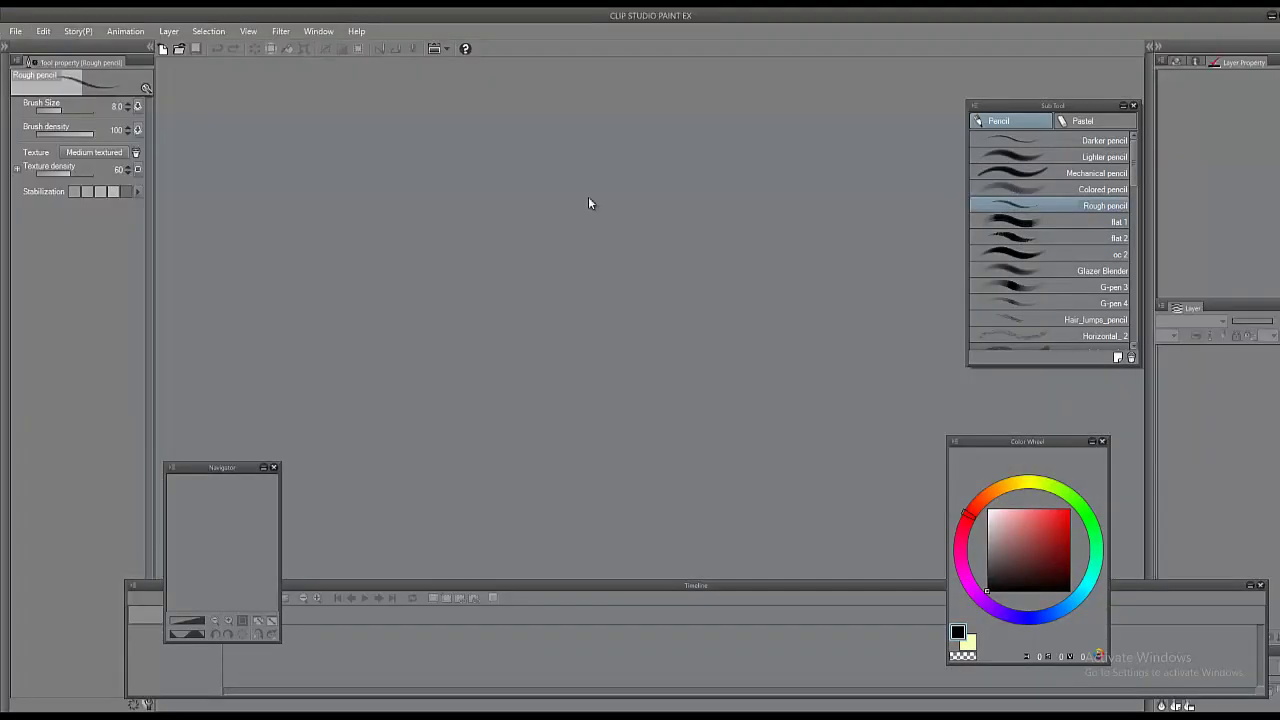
pyautogui.click(164, 48)
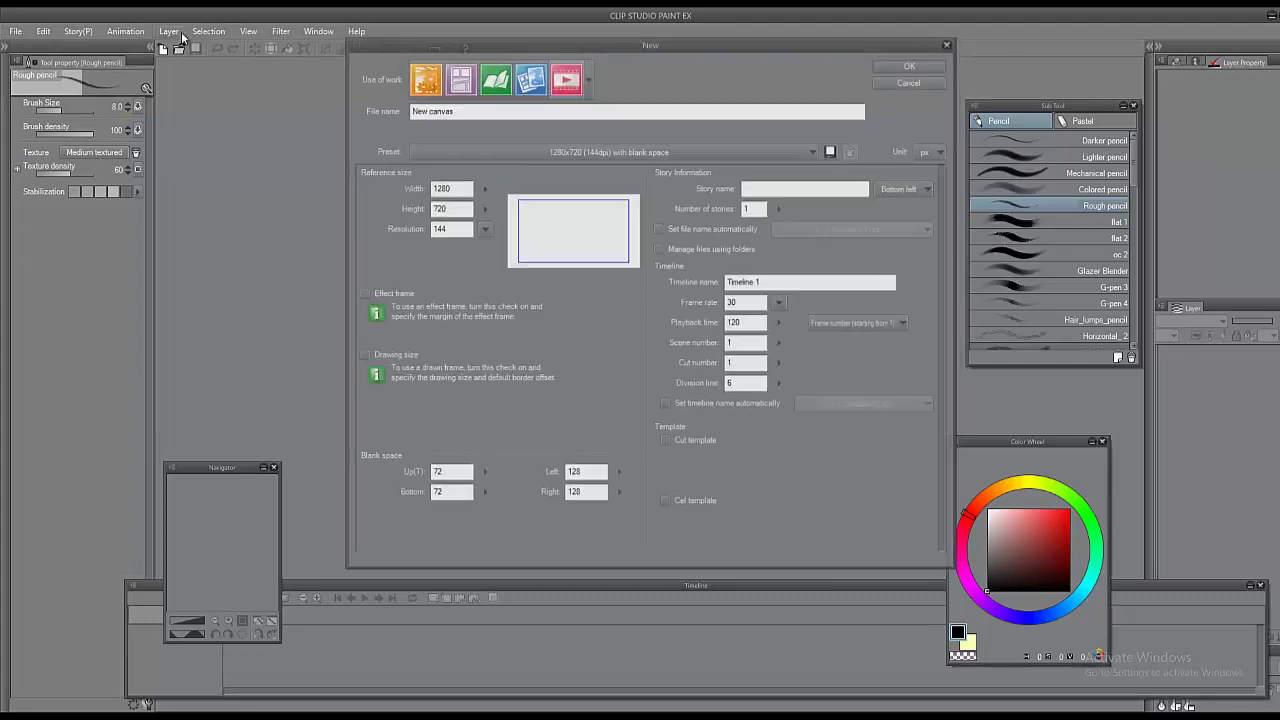
pyautogui.click(903, 65)
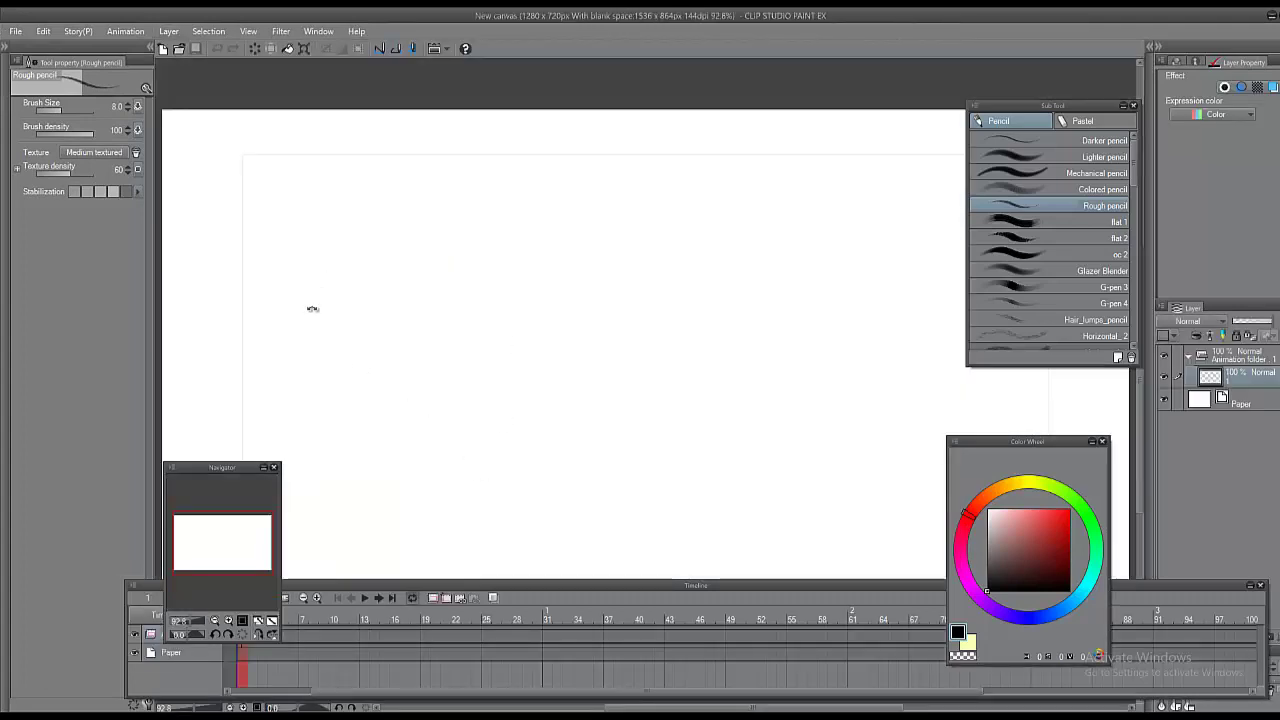
pyautogui.moveTo(312, 309); pyautogui.dragTo(338, 317)
pyautogui.hotkey('ctrl', 'w')
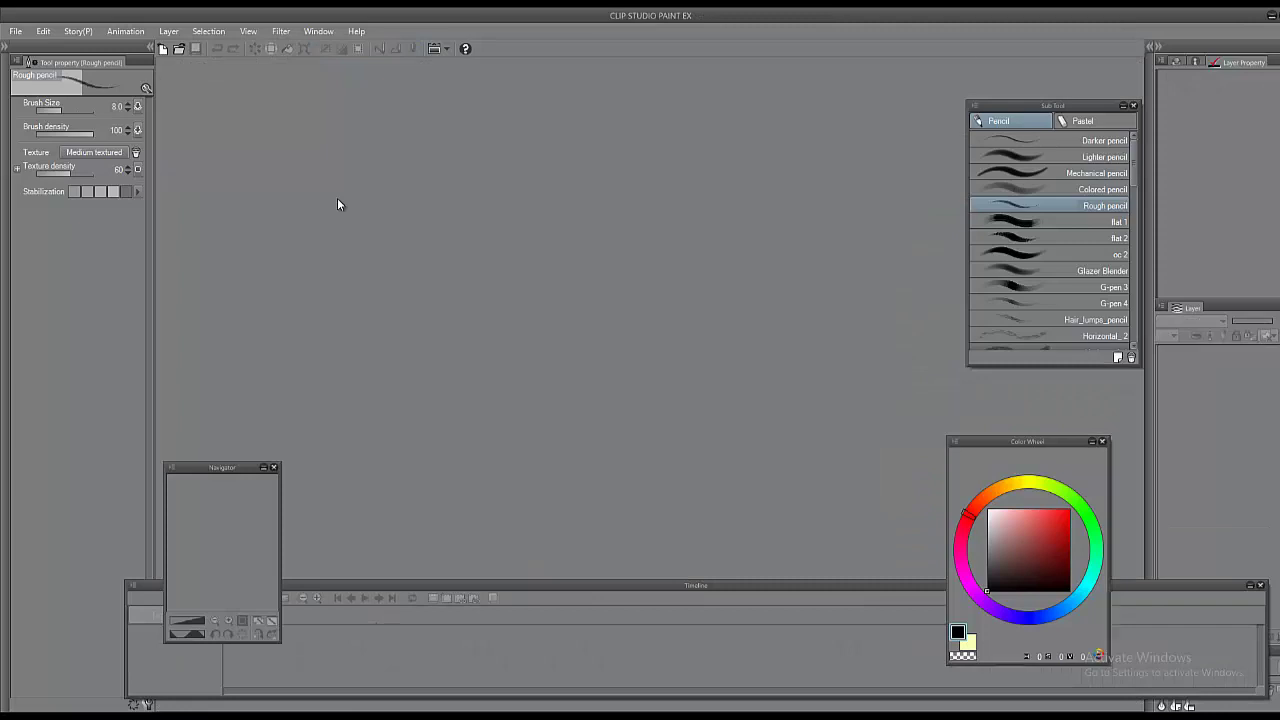
# Step: Create a new illustration canvas of 11.00 x 8.50 in at 500 dpi
pyautogui.hotkey('ctrl', 'n')
pyautogui.click(428, 80)
pyautogui.click(643, 66)
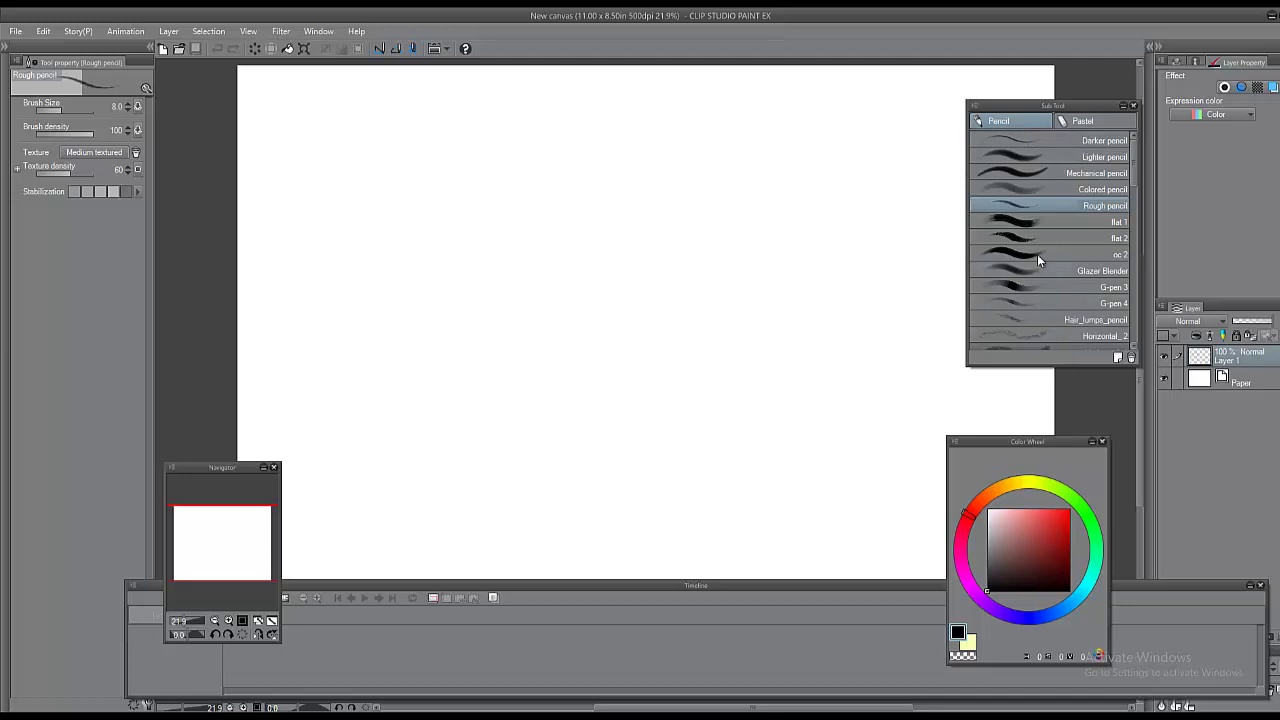
# Step: Choose the Rough pencil with a brush size of 70 and undo a trial stroke on the canvas
pyautogui.click(1032, 220)
pyautogui.click(1043, 206)
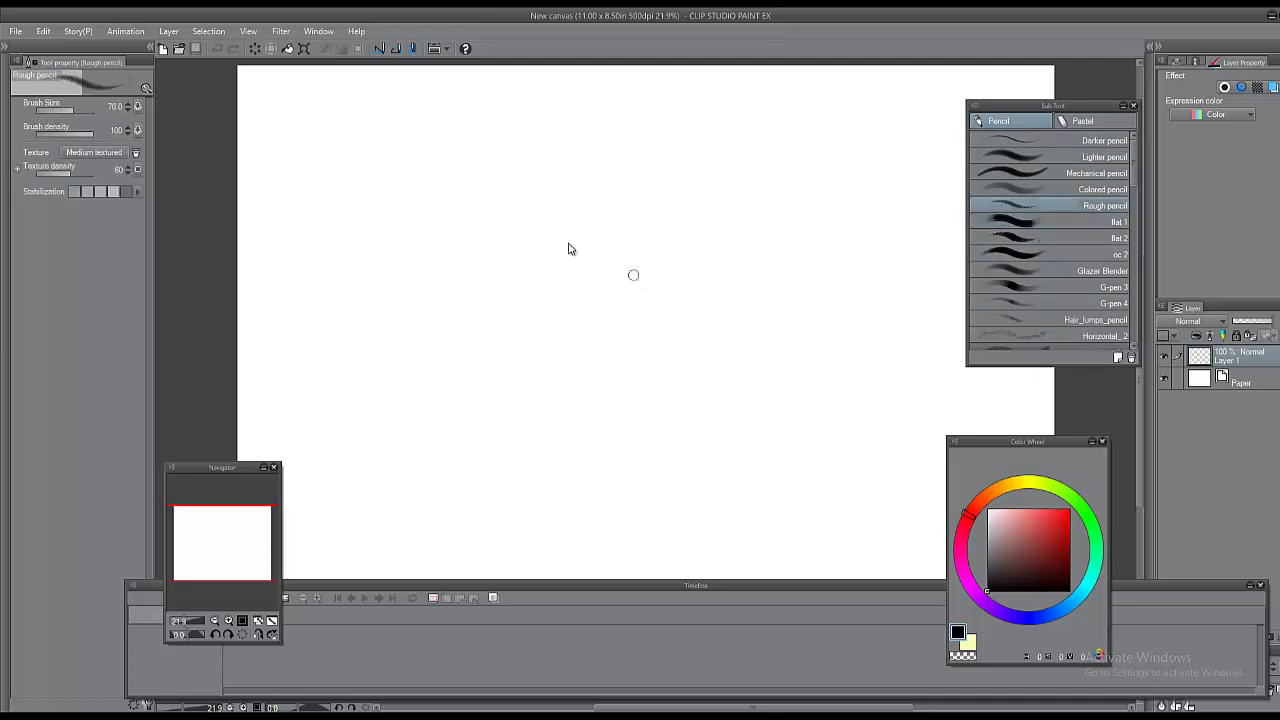
pyautogui.moveTo(606, 168)
pyautogui.mouseDown()
pyautogui.moveTo(549, 246)
pyautogui.moveTo(603, 366)
pyautogui.moveTo(469, 209)
pyautogui.mouseUp()
pyautogui.hotkey('ctrl', 'z')
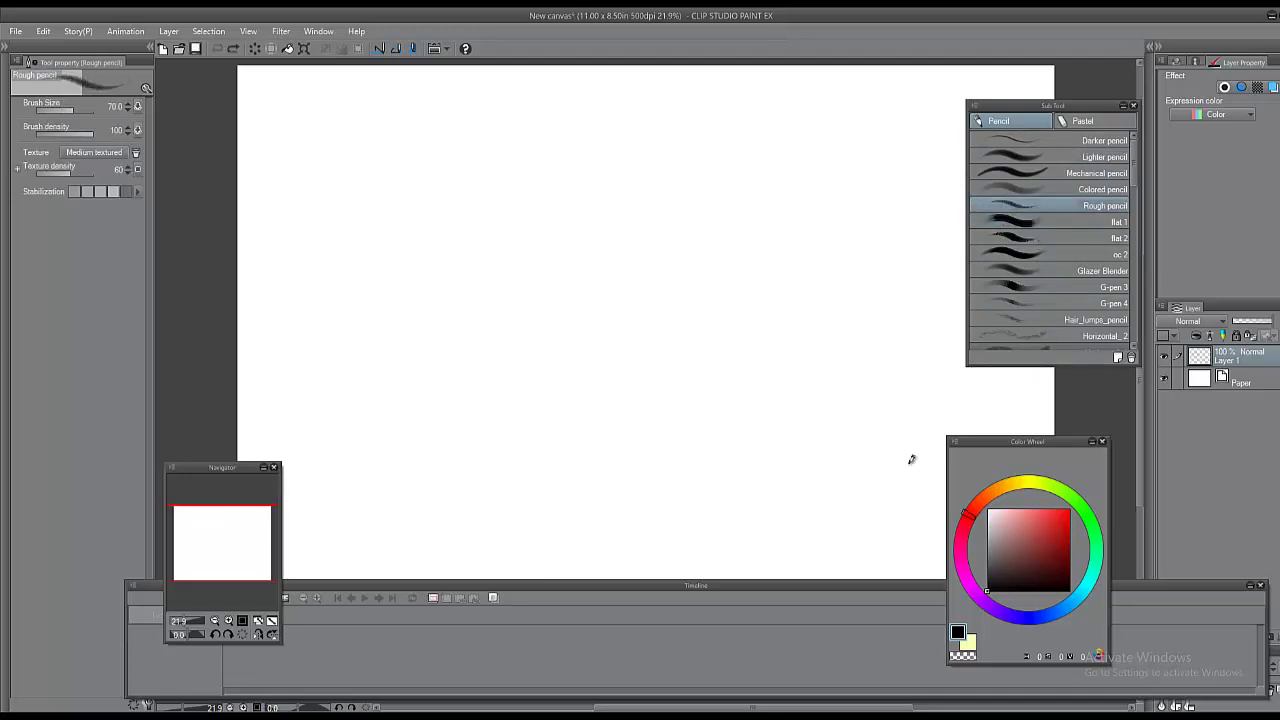
# Step: Try further Rough pencil strokes across the middle of the canvas and undo them all
pyautogui.moveTo(599, 209)
pyautogui.mouseDown()
pyautogui.moveTo(559, 200)
pyautogui.moveTo(509, 264)
pyautogui.moveTo(618, 275)
pyautogui.moveTo(594, 200)
pyautogui.mouseUp()
pyautogui.scroll(1, 574, 245)
pyautogui.hotkey('ctrl', 'z')
pyautogui.hotkey('ctrl', 'z')
pyautogui.hotkey('ctrl', 'z')
pyautogui.moveTo(494, 229)
pyautogui.mouseDown()
pyautogui.moveTo(629, 274)
pyautogui.moveTo(540, 206)
pyautogui.mouseUp()
pyautogui.hotkey('ctrl', 'z')
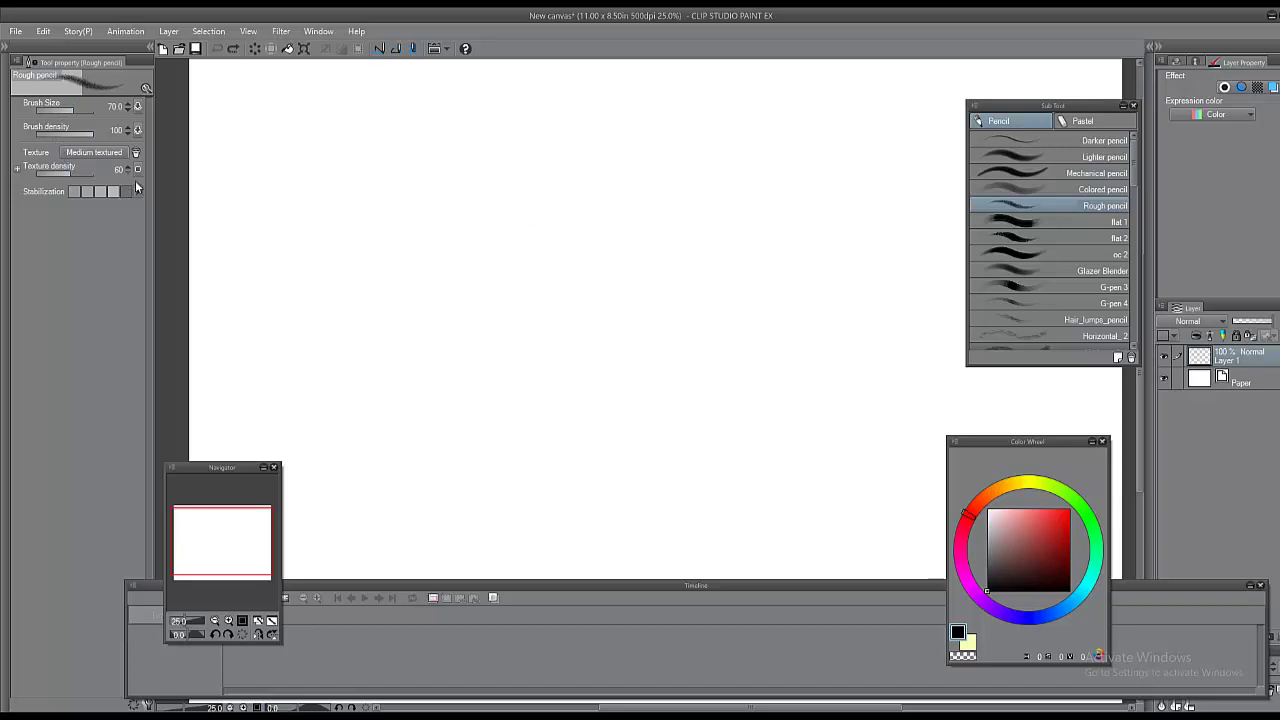
# Step: Close the Timeline palette, draw a looping trial stroke with the Rough pencil and undo it
pyautogui.click(142, 586)
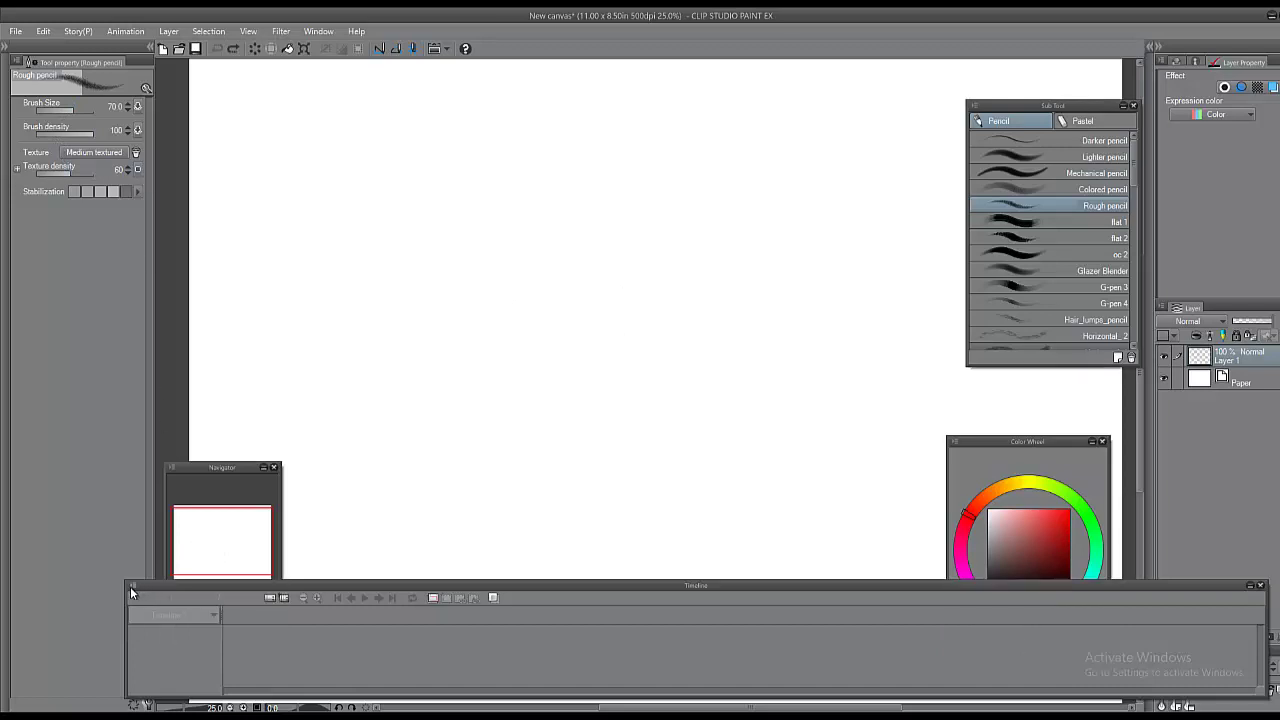
pyautogui.click(1261, 587)
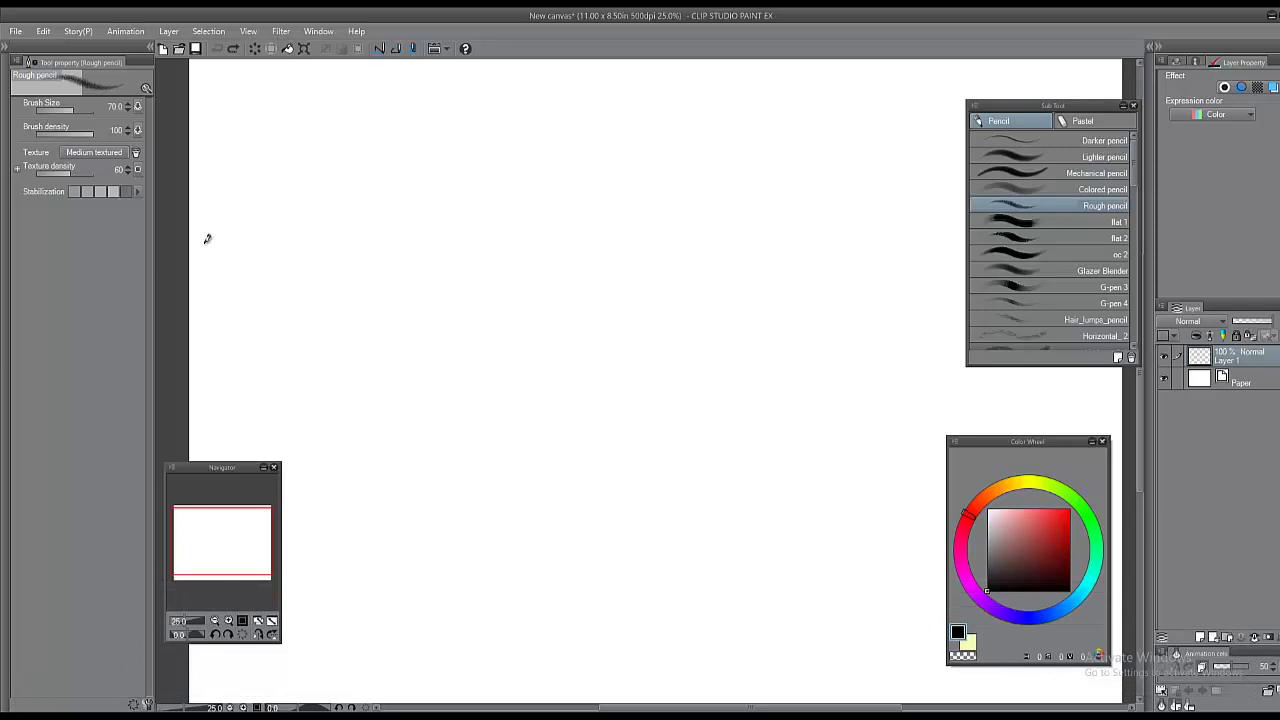
pyautogui.moveTo(596, 182)
pyautogui.mouseDown()
pyautogui.moveTo(477, 374)
pyautogui.moveTo(425, 334)
pyautogui.moveTo(591, 233)
pyautogui.moveTo(443, 232)
pyautogui.moveTo(500, 257)
pyautogui.mouseUp()
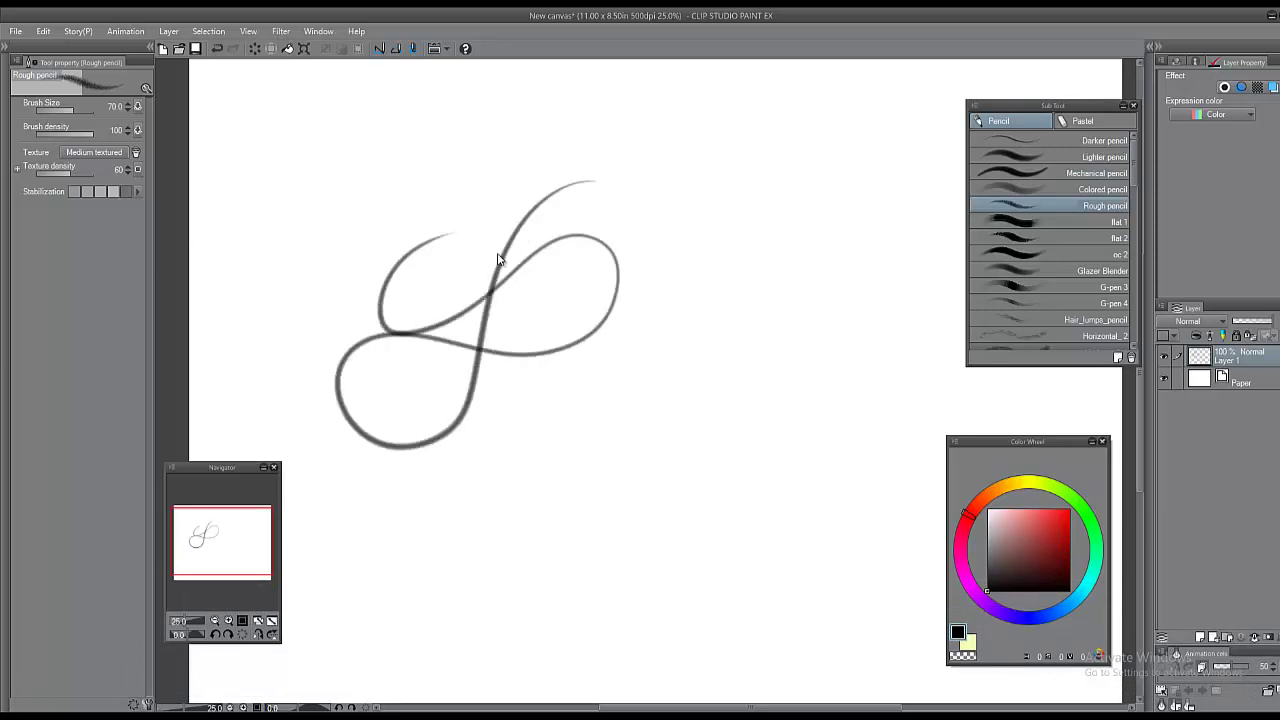
pyautogui.hotkey('ctrl', 'z')
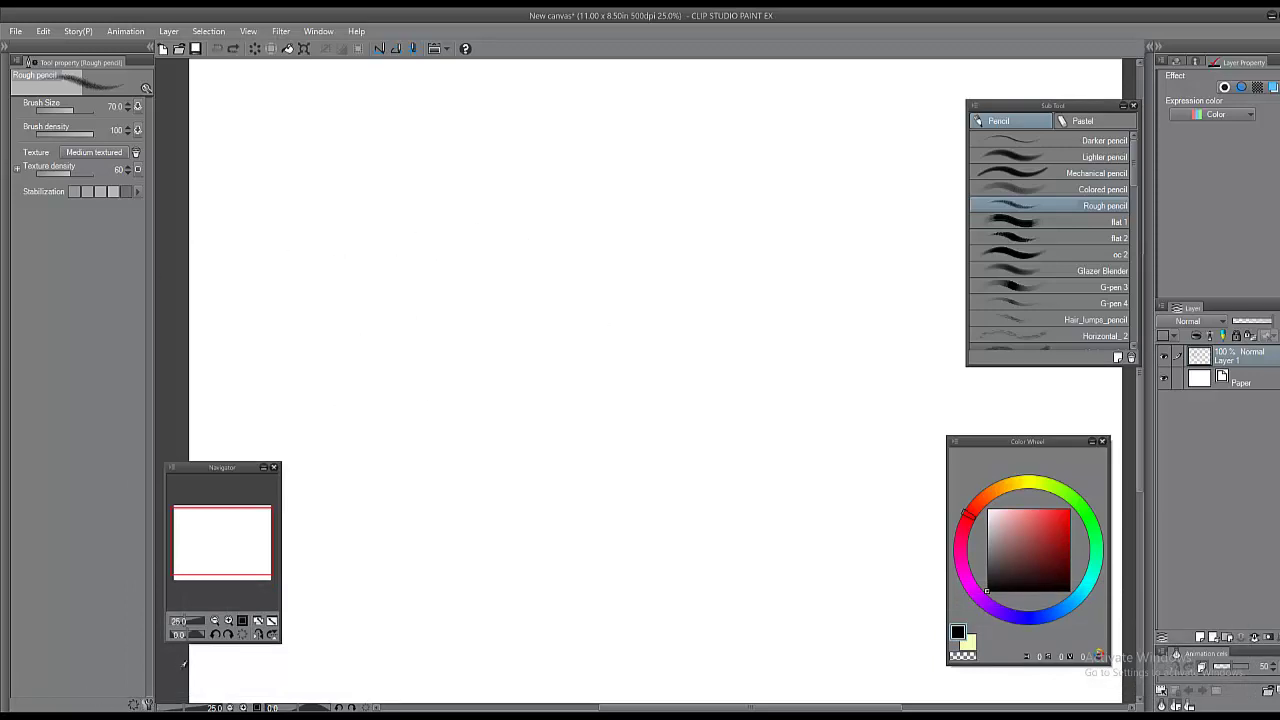
# Step: Open the Rough pencil's detailed settings window, place it over the canvas and show its Ink settings
pyautogui.click(146, 704)
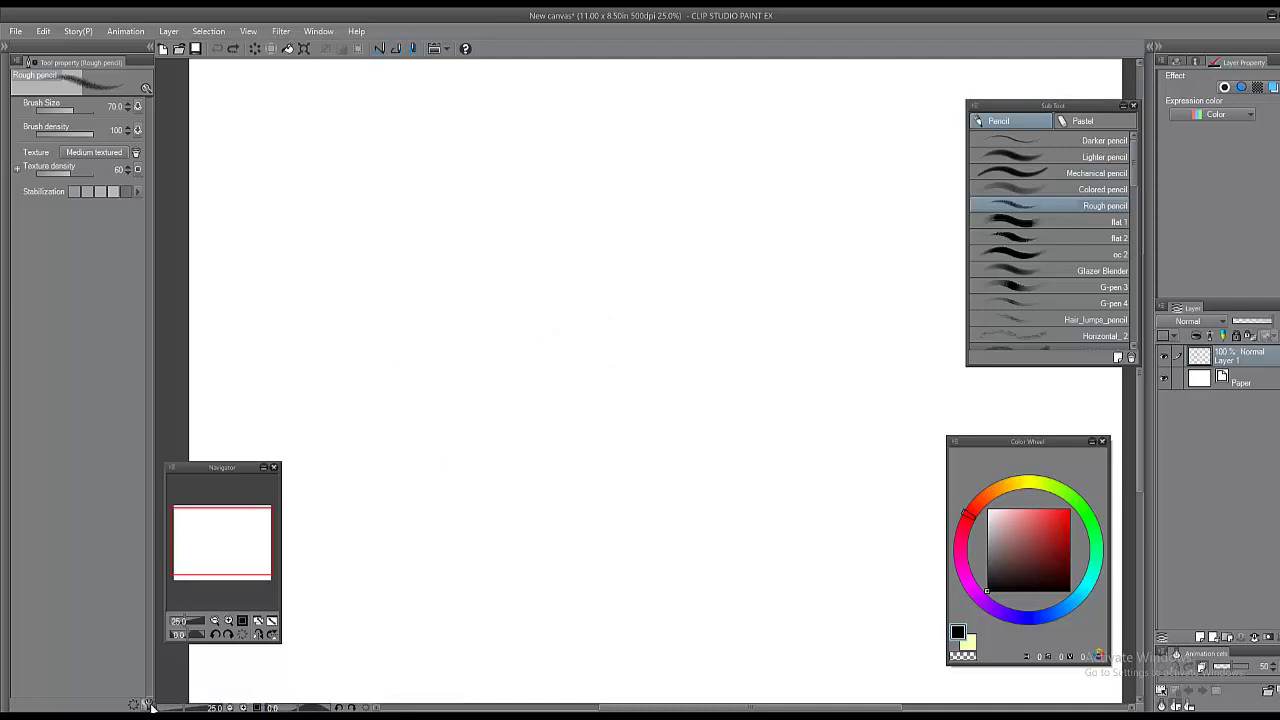
pyautogui.moveTo(931, 318); pyautogui.dragTo(735, 166)
pyautogui.click(712, 213)
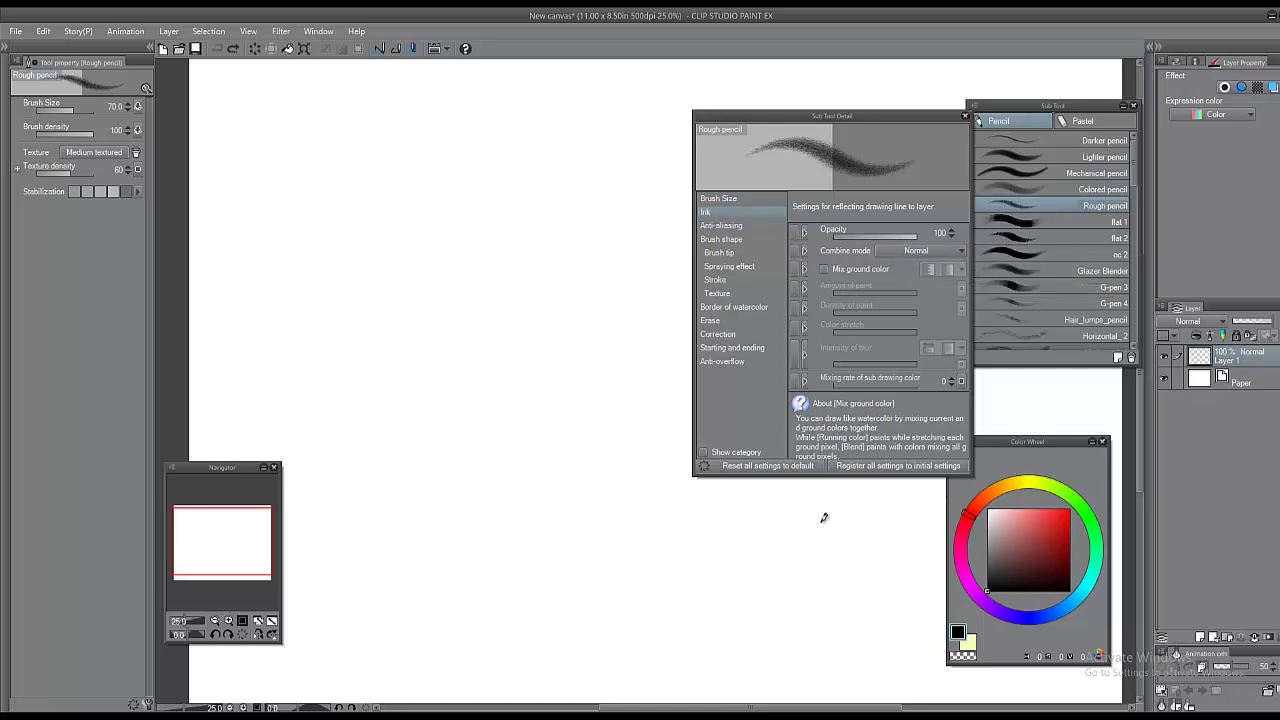
# Step: Draw a bright red zigzag scribble in the middle of the canvas and pick a dark red drawing colour
pyautogui.click(1052, 516)
pyautogui.moveTo(532, 310)
pyautogui.mouseDown()
pyautogui.moveTo(546, 314)
pyautogui.moveTo(551, 443)
pyautogui.moveTo(602, 442)
pyautogui.mouseUp()
pyautogui.click(1054, 547)
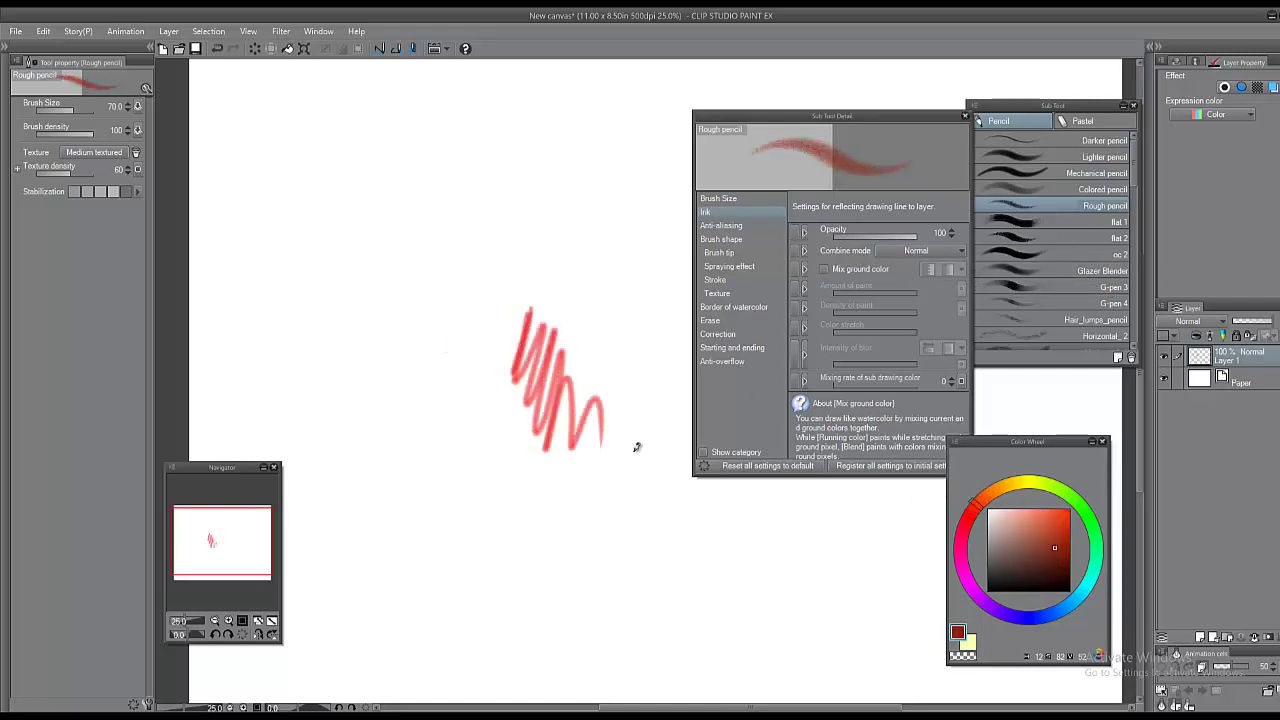
# Step: Enable Mix ground color and draw dark red strokes across the red scribble, including one with a brush size of 223.7
pyautogui.click(842, 270)
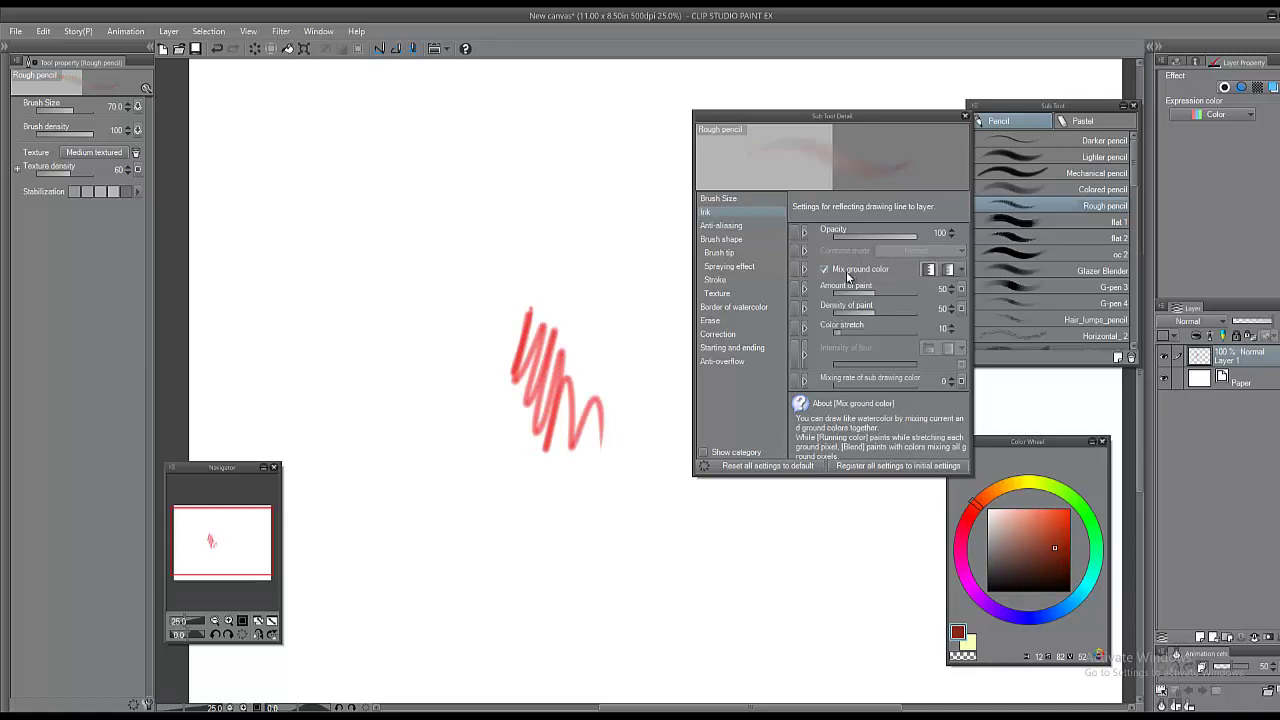
pyautogui.moveTo(518, 338)
pyautogui.mouseDown()
pyautogui.moveTo(635, 459)
pyautogui.moveTo(522, 329)
pyautogui.moveTo(602, 425)
pyautogui.moveTo(527, 410)
pyautogui.moveTo(535, 350)
pyautogui.moveTo(574, 301)
pyautogui.moveTo(610, 350)
pyautogui.moveTo(586, 369)
pyautogui.mouseUp()
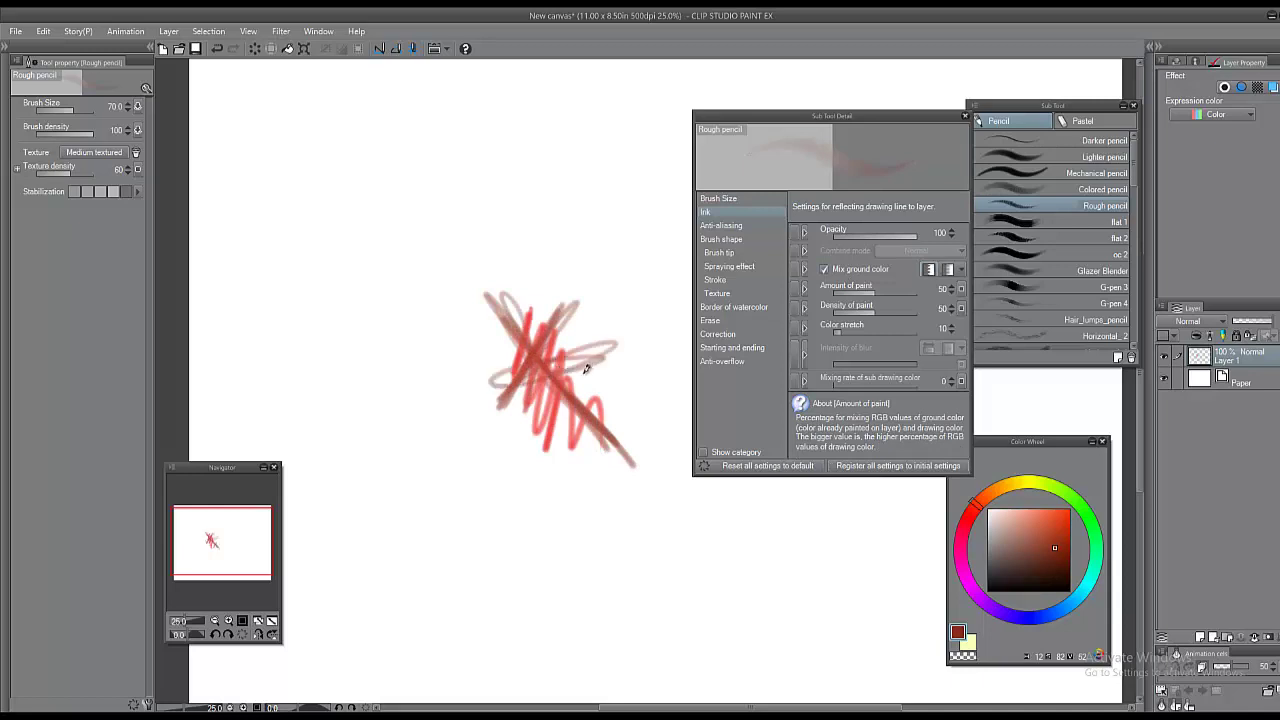
pyautogui.scroll(1, 557, 393)
pyautogui.moveTo(471, 429)
pyautogui.mouseDown()
pyautogui.moveTo(629, 371)
pyautogui.moveTo(471, 425)
pyautogui.moveTo(663, 353)
pyautogui.mouseUp()
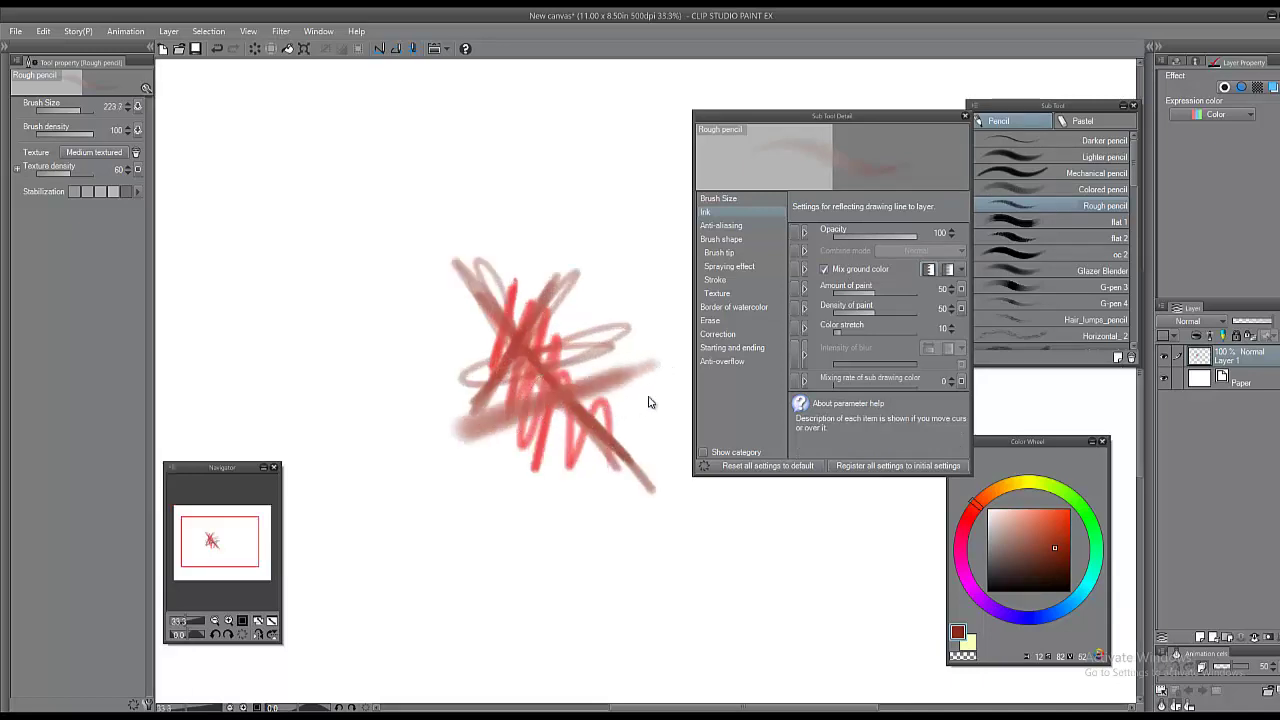
# Step: Undo all the red trial strokes and turn off Mix ground color for the Rough pencil
pyautogui.hotkey('ctrl', 'z')
pyautogui.hotkey('ctrl', 'z')
pyautogui.hotkey('ctrl', 'z')
pyautogui.hotkey('ctrl', 'z')
pyautogui.hotkey('ctrl', 'z')
pyautogui.hotkey('ctrl', 'z')
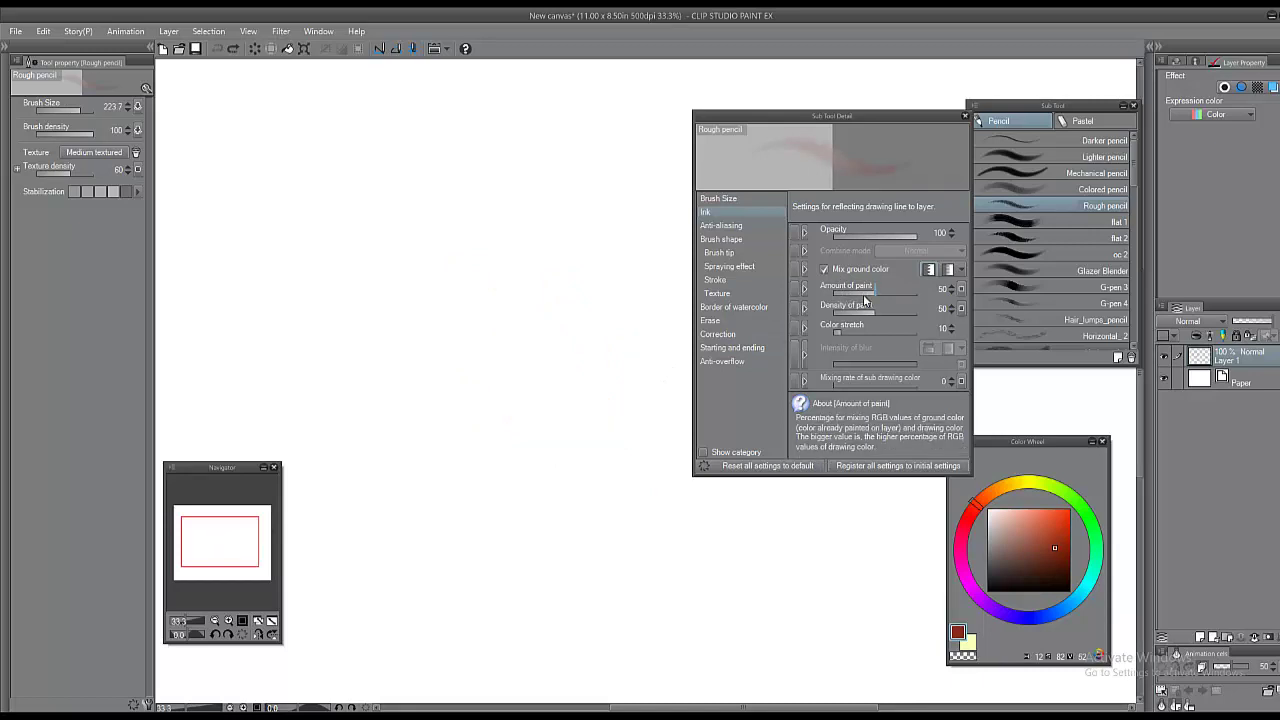
pyautogui.click(824, 269)
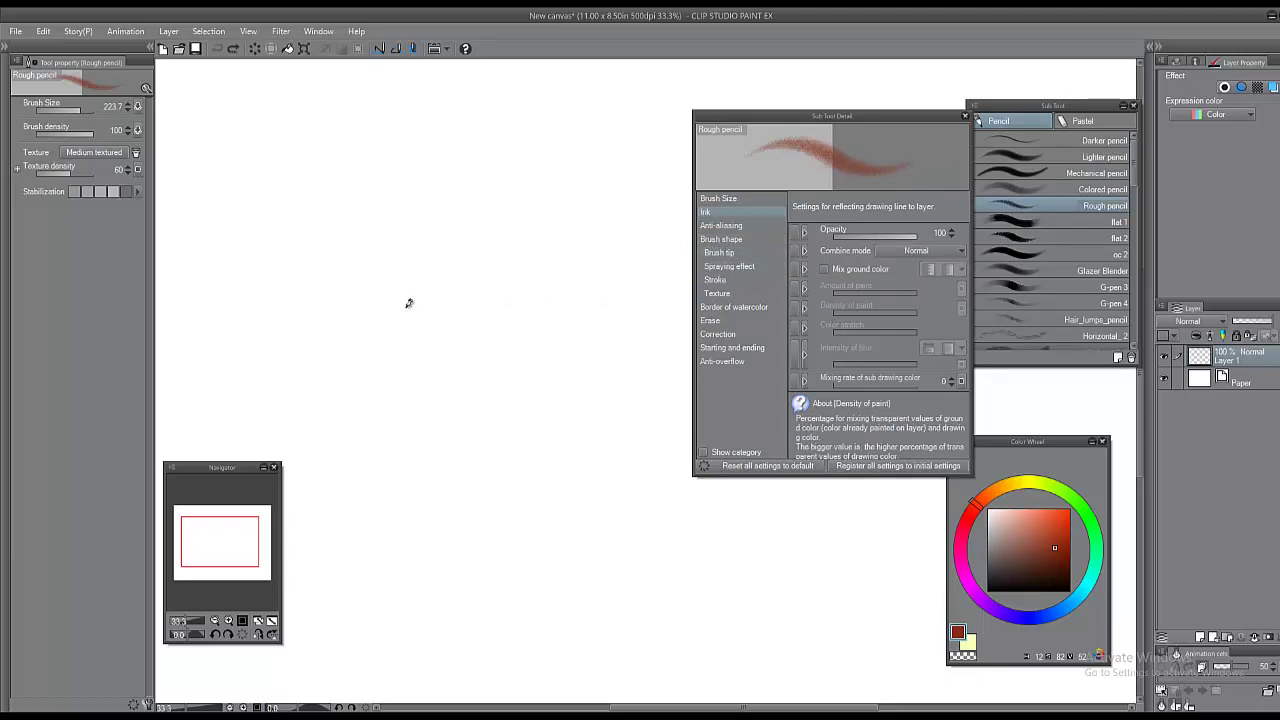
# Step: With the G-pen active, close the detailed settings window and expand the collapsed tool palette
pyautogui.press('p')
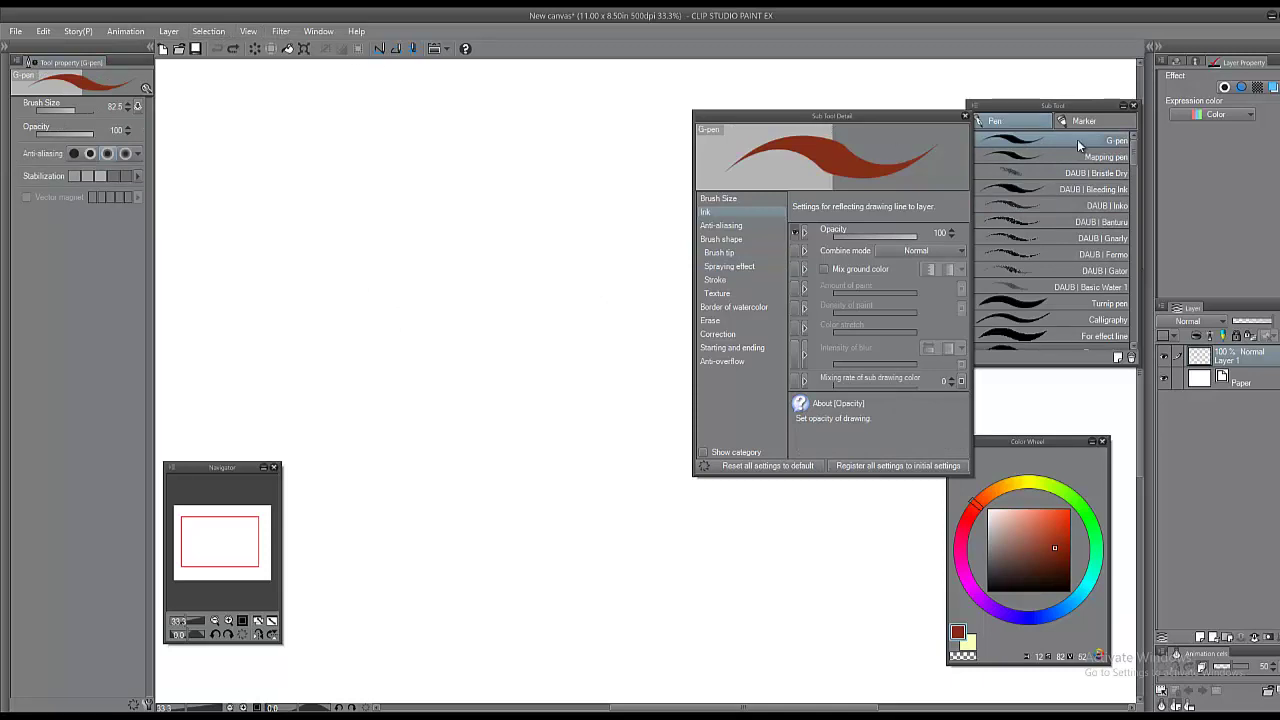
pyautogui.click(965, 118)
pyautogui.click(6, 50)
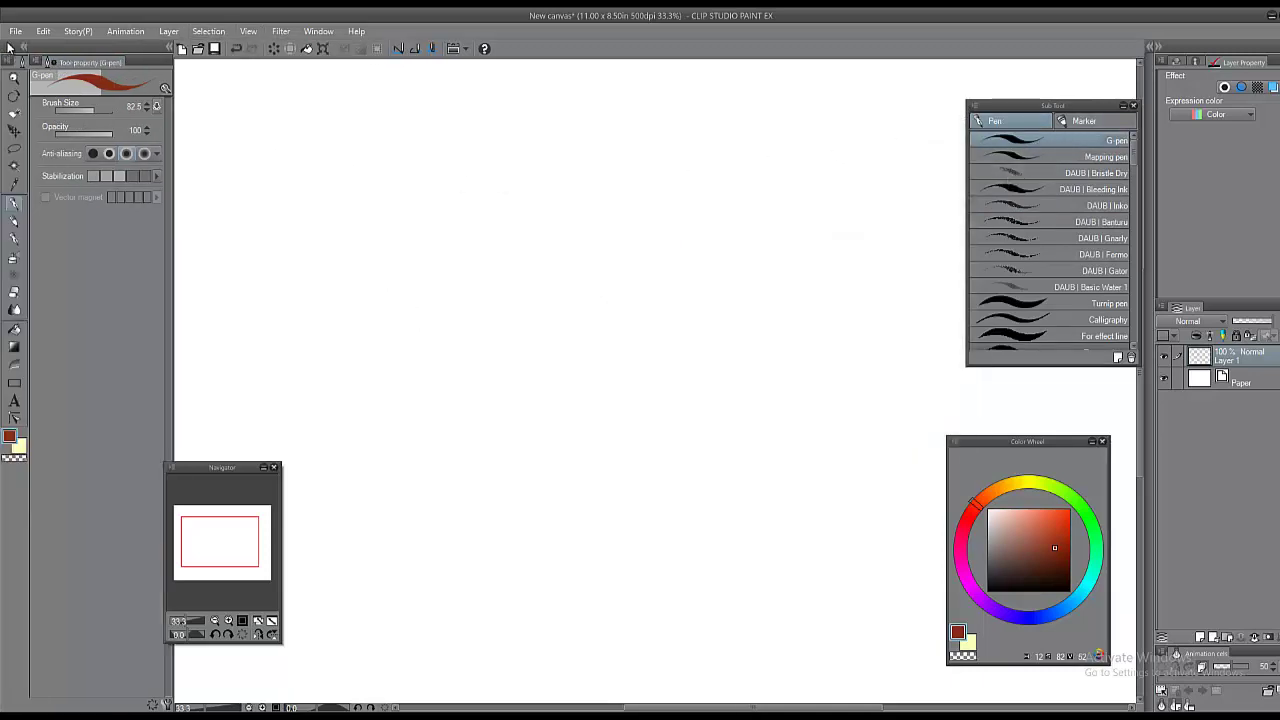
# Step: Look through the sub tools of the Pencil, Pen and Brush tool groups
pyautogui.click(18, 228)
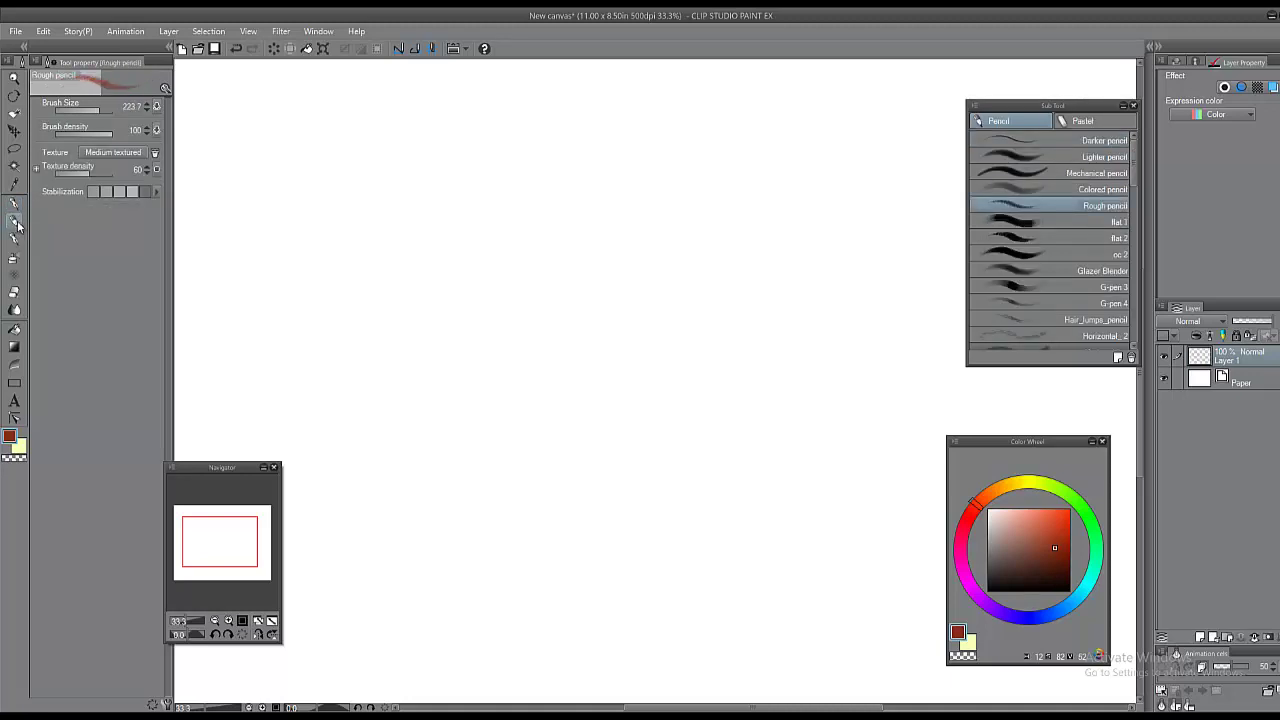
pyautogui.click(15, 205)
pyautogui.click(16, 241)
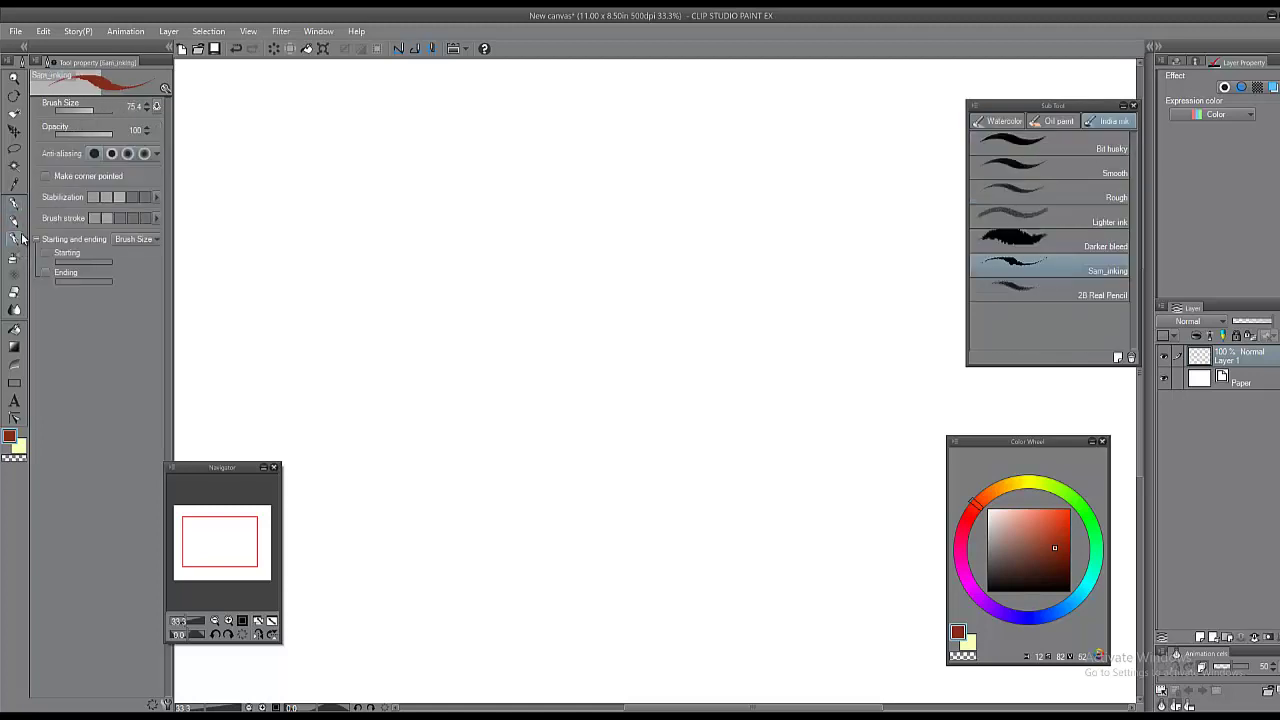
# Step: Return to the G-pen and show its Brush tip options in the detailed settings window
pyautogui.click(23, 205)
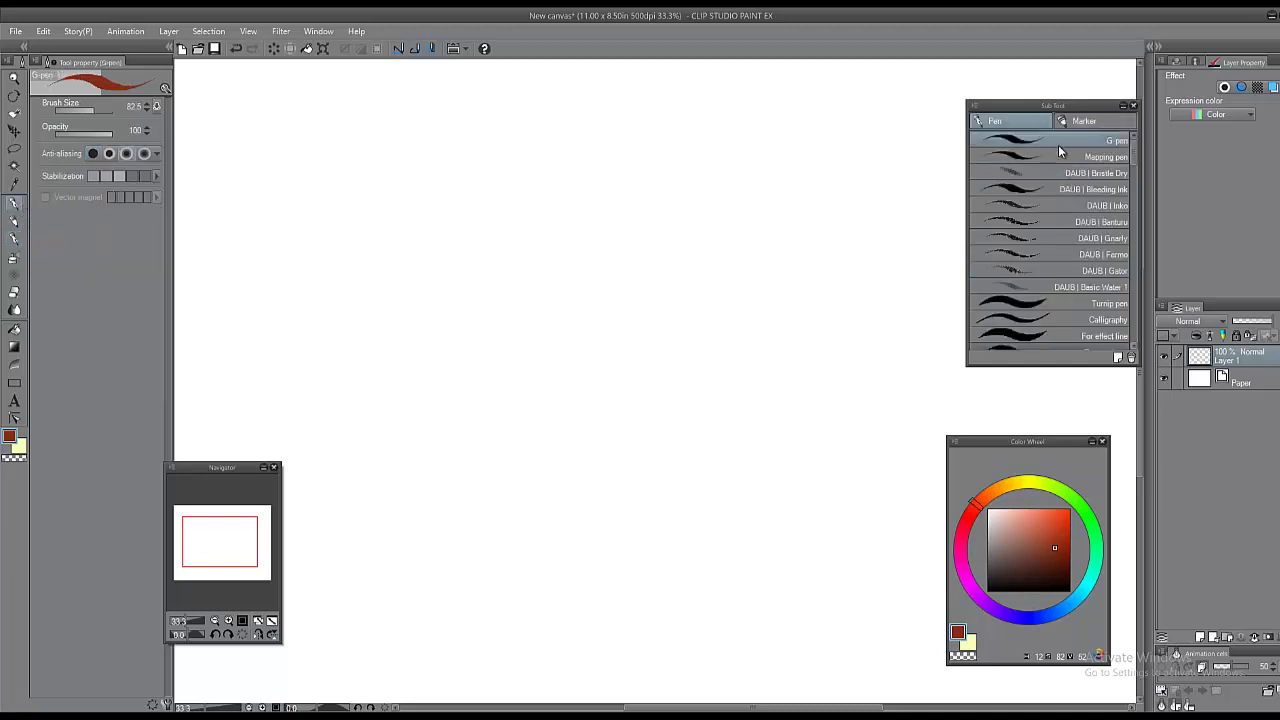
pyautogui.click(167, 706)
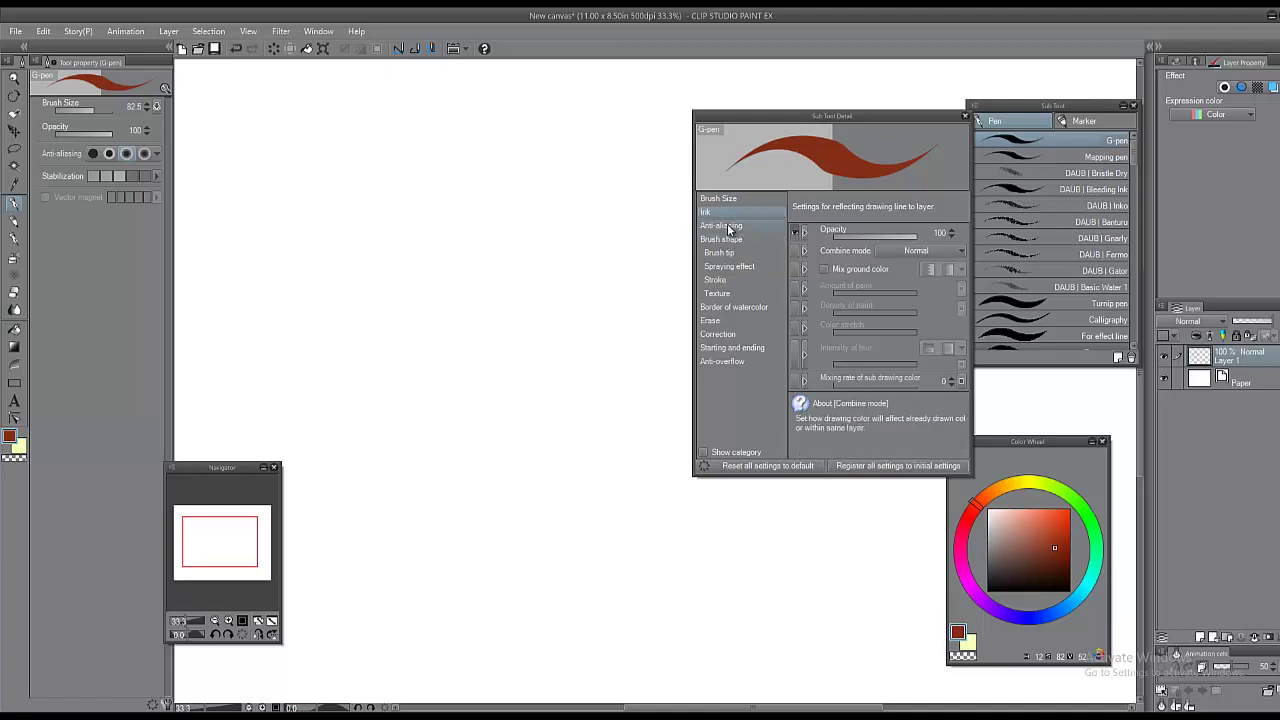
pyautogui.click(738, 253)
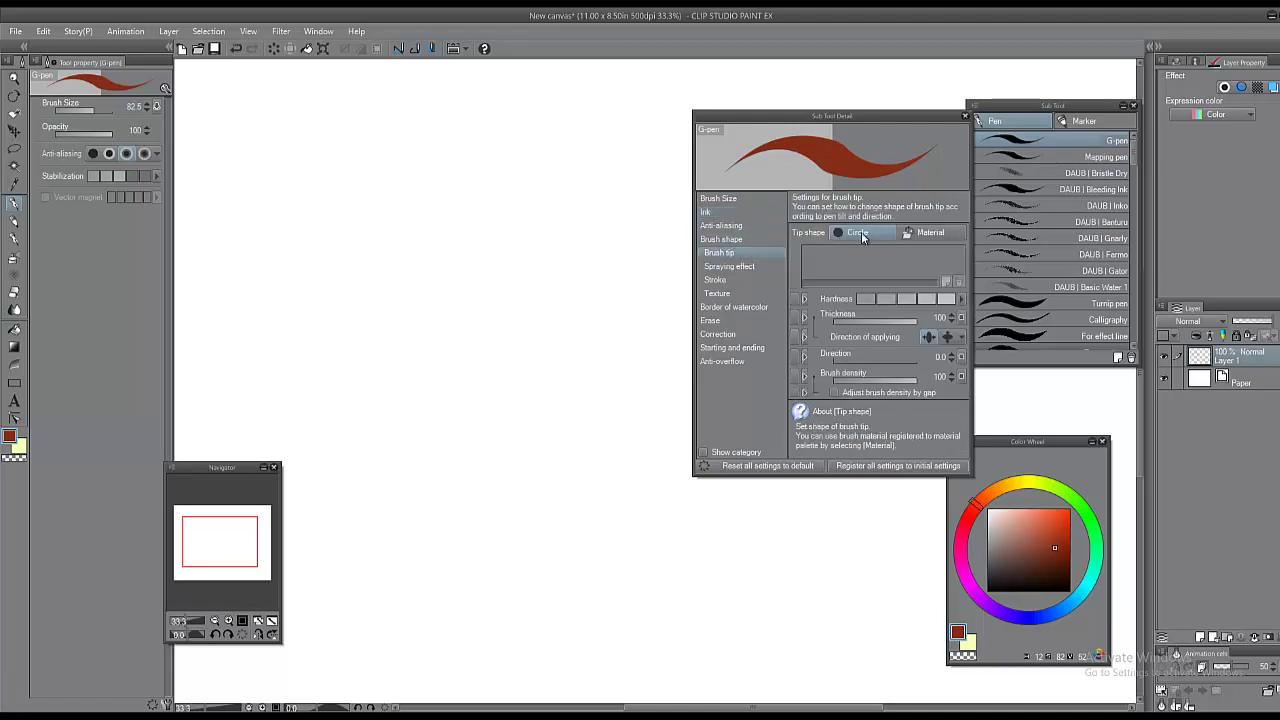
# Step: Draw sweeping dark red G-pen loops across the canvas and undo each one
pyautogui.moveTo(514, 186)
pyautogui.mouseDown()
pyautogui.moveTo(486, 374)
pyautogui.moveTo(606, 289)
pyautogui.moveTo(529, 286)
pyautogui.moveTo(580, 282)
pyautogui.mouseUp()
pyautogui.hotkey('ctrl', 'z')
pyautogui.moveTo(632, 200)
pyautogui.mouseDown()
pyautogui.moveTo(486, 300)
pyautogui.moveTo(660, 272)
pyautogui.moveTo(491, 240)
pyautogui.mouseUp()
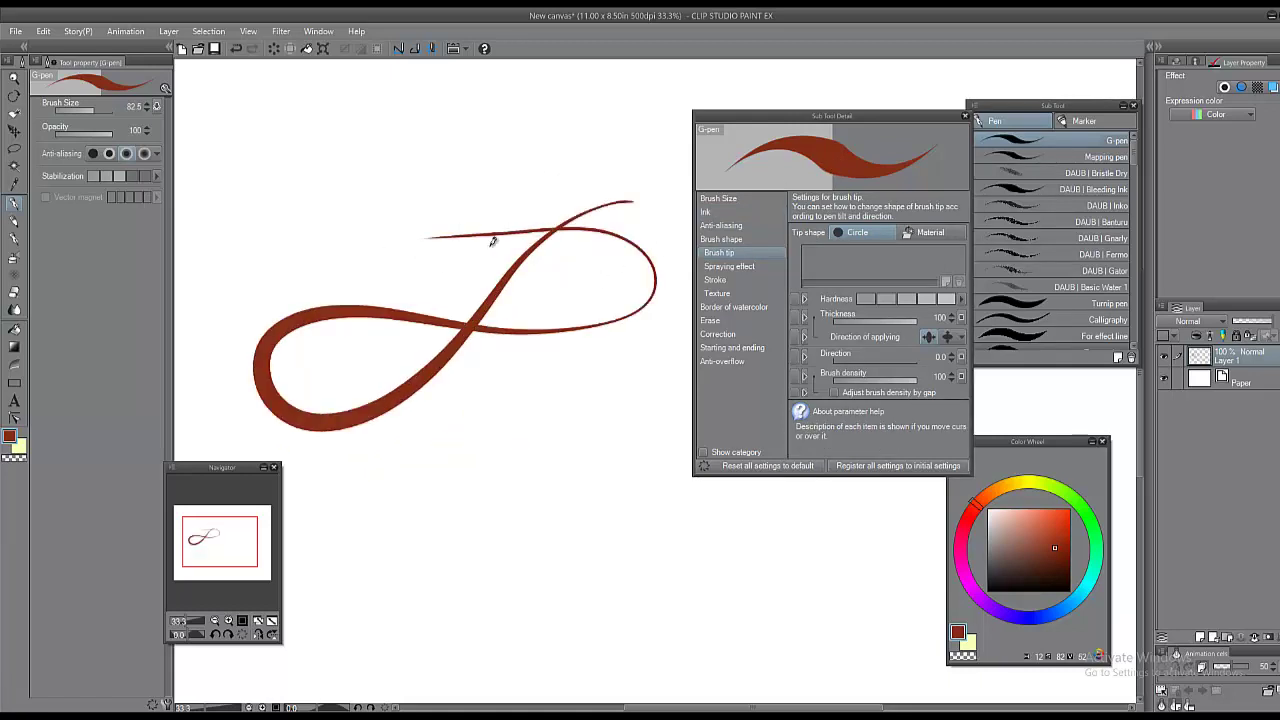
pyautogui.hotkey('ctrl', 'z')
pyautogui.moveTo(587, 222)
pyautogui.mouseDown()
pyautogui.moveTo(532, 315)
pyautogui.moveTo(300, 297)
pyautogui.moveTo(406, 316)
pyautogui.mouseUp()
pyautogui.hotkey('ctrl', 'z')
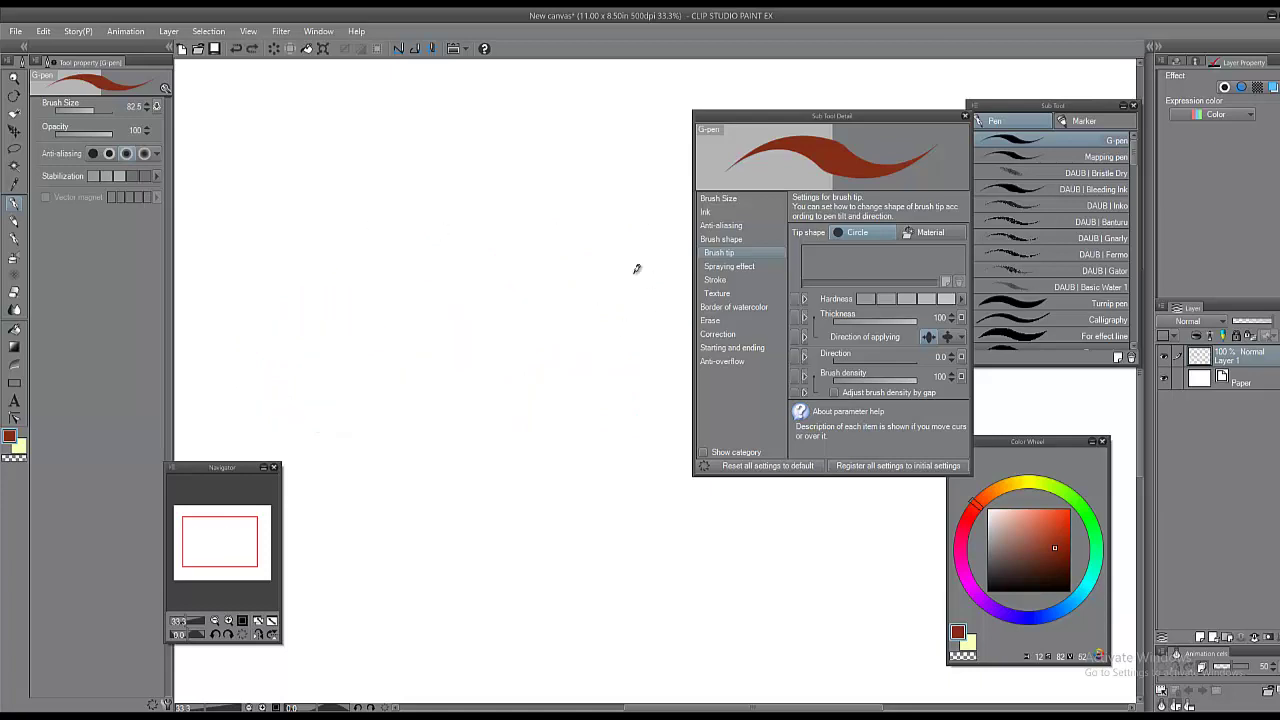
pyautogui.moveTo(610, 270)
pyautogui.mouseDown()
pyautogui.moveTo(349, 331)
pyautogui.moveTo(643, 206)
pyautogui.moveTo(206, 246)
pyautogui.moveTo(524, 253)
pyautogui.mouseUp()
pyautogui.hotkey('ctrl', 'z')
pyautogui.moveTo(523, 315)
pyautogui.mouseDown()
pyautogui.moveTo(230, 388)
pyautogui.moveTo(628, 355)
pyautogui.moveTo(555, 237)
pyautogui.moveTo(241, 342)
pyautogui.moveTo(519, 258)
pyautogui.moveTo(462, 172)
pyautogui.moveTo(190, 240)
pyautogui.moveTo(578, 194)
pyautogui.moveTo(508, 134)
pyautogui.moveTo(234, 249)
pyautogui.mouseUp()
pyautogui.hotkey('ctrl', 'z')
# Step: Try further G-pen strokes, including tall upright loops, and undo them all
pyautogui.moveTo(345, 387); pyautogui.dragTo(530, 392)
pyautogui.moveTo(525, 510); pyautogui.dragTo(529, 457)
pyautogui.hotkey('ctrl', 'z')
pyautogui.moveTo(360, 430); pyautogui.dragTo(432, 158)
pyautogui.moveTo(421, 261)
pyautogui.mouseDown()
pyautogui.moveTo(421, 611)
pyautogui.moveTo(464, 275)
pyautogui.moveTo(475, 511)
pyautogui.moveTo(505, 484)
pyautogui.moveTo(460, 329)
pyautogui.moveTo(487, 348)
pyautogui.mouseUp()
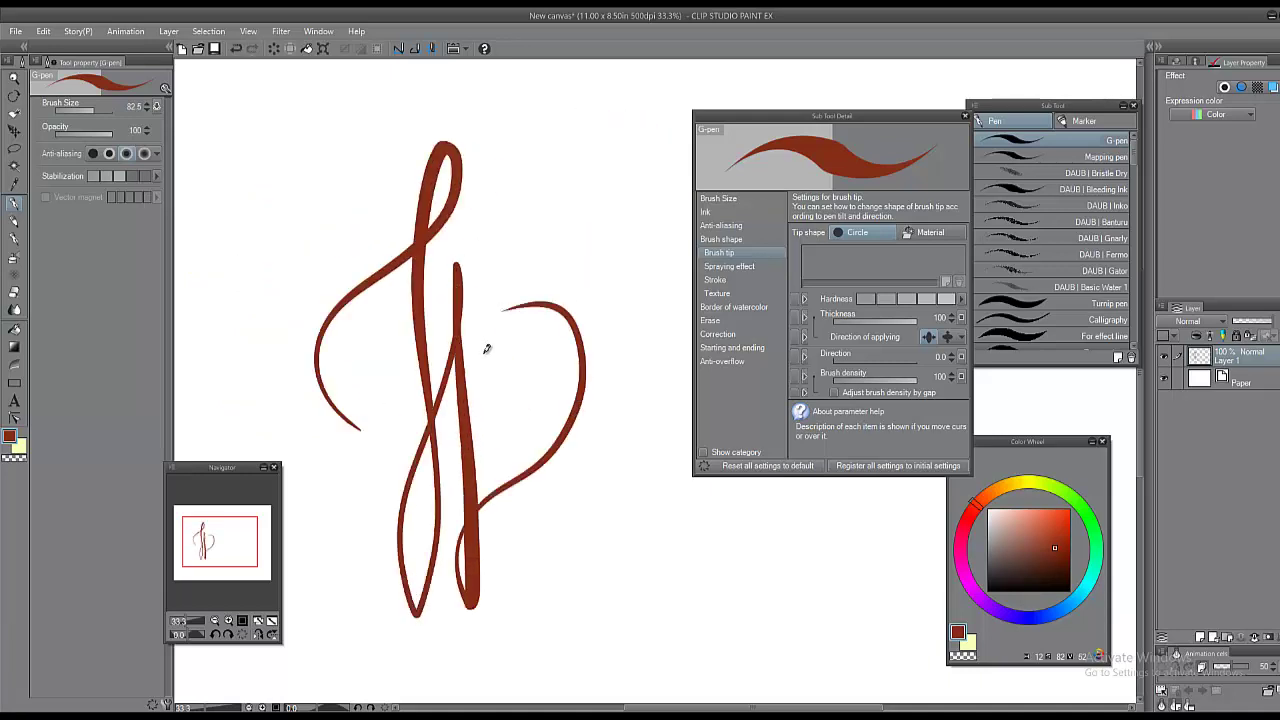
pyautogui.hotkey('ctrl', 'z')
pyautogui.moveTo(443, 410); pyautogui.dragTo(520, 290)
pyautogui.hotkey('ctrl', 'z')
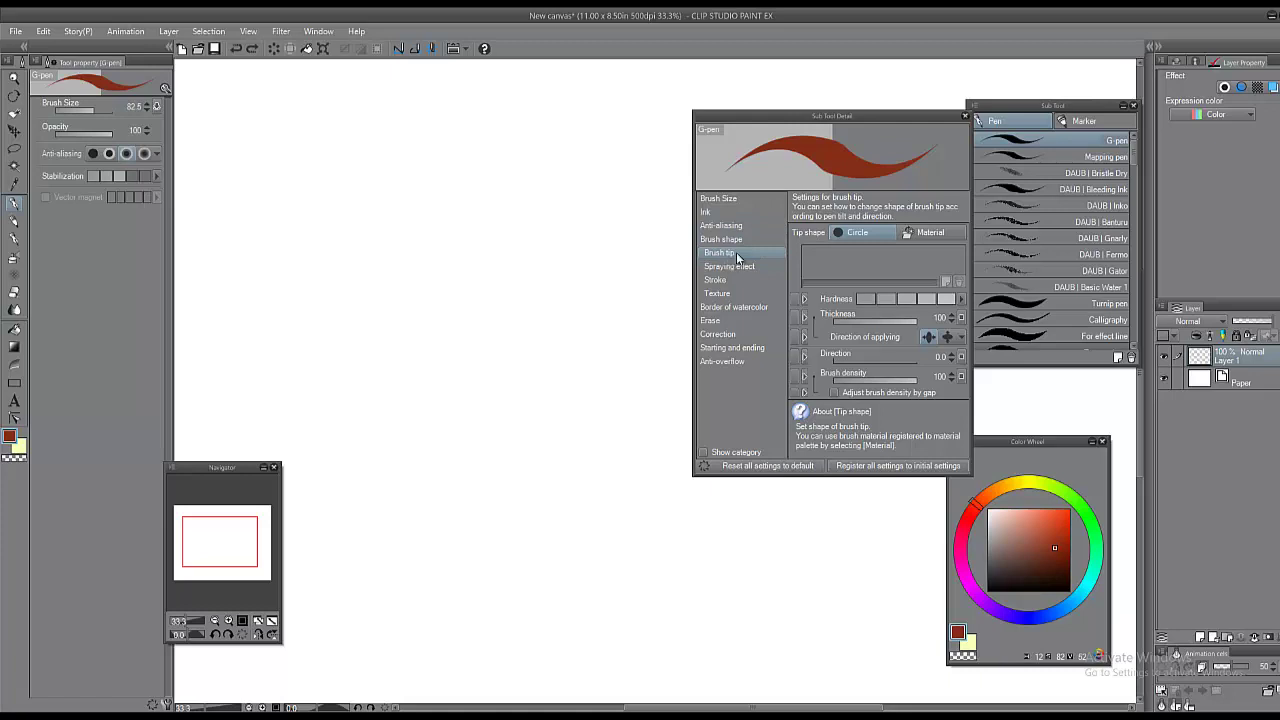
# Step: Move the detailed settings window clear of the sub tool list, try a stroke with the DAUB | Banturu pen and clear it
pyautogui.moveTo(922, 119); pyautogui.dragTo(856, 112)
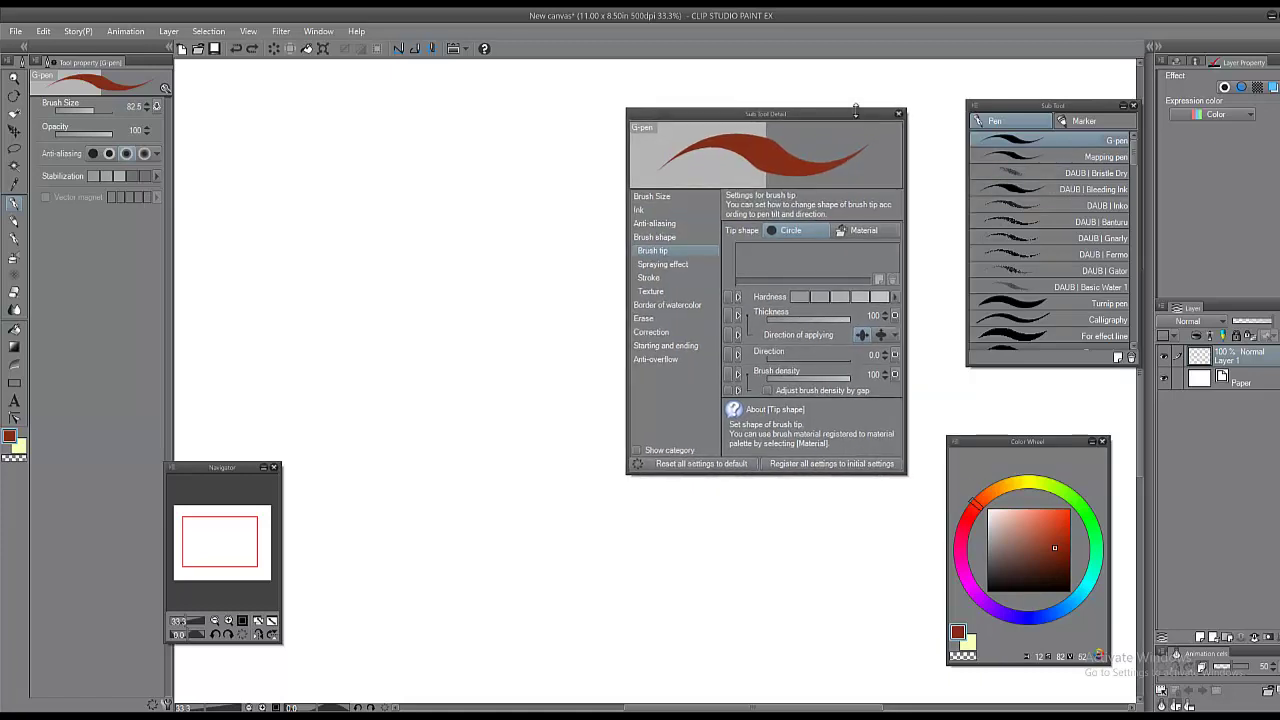
pyautogui.click(1029, 223)
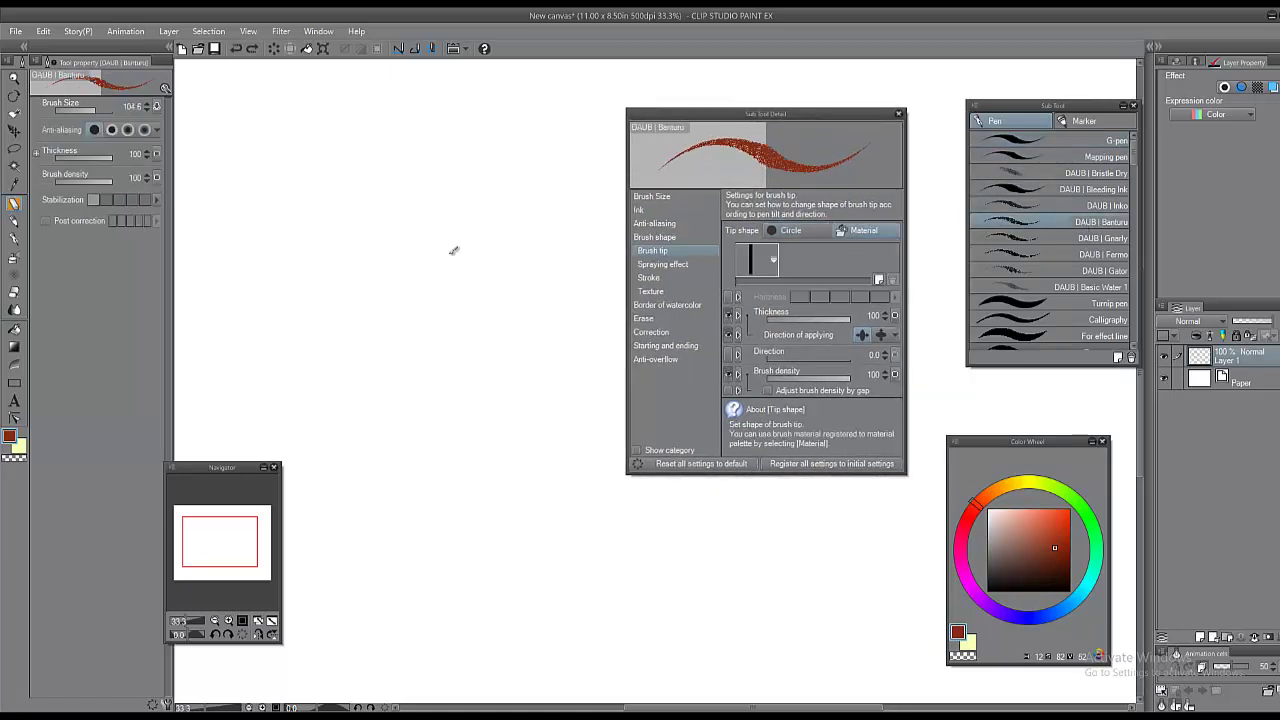
pyautogui.moveTo(458, 242)
pyautogui.mouseDown()
pyautogui.moveTo(503, 370)
pyautogui.moveTo(377, 436)
pyautogui.moveTo(356, 390)
pyautogui.mouseUp()
pyautogui.press('Delete')
# Step: Change the drawing colour to black, draw an open angular outline with the DAUB | Banturu pen and clear it
pyautogui.moveTo(1056, 580); pyautogui.dragTo(1057, 625)
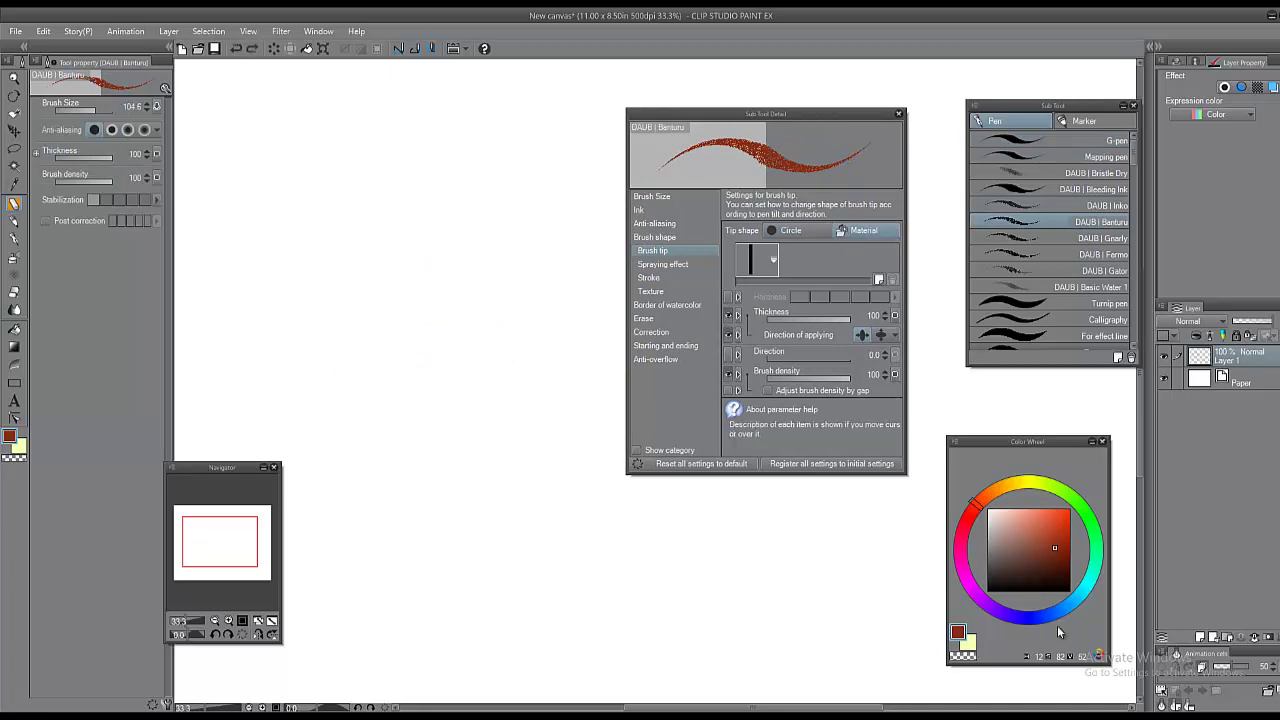
pyautogui.moveTo(474, 281)
pyautogui.mouseDown()
pyautogui.moveTo(490, 412)
pyautogui.moveTo(347, 469)
pyautogui.moveTo(380, 322)
pyautogui.mouseUp()
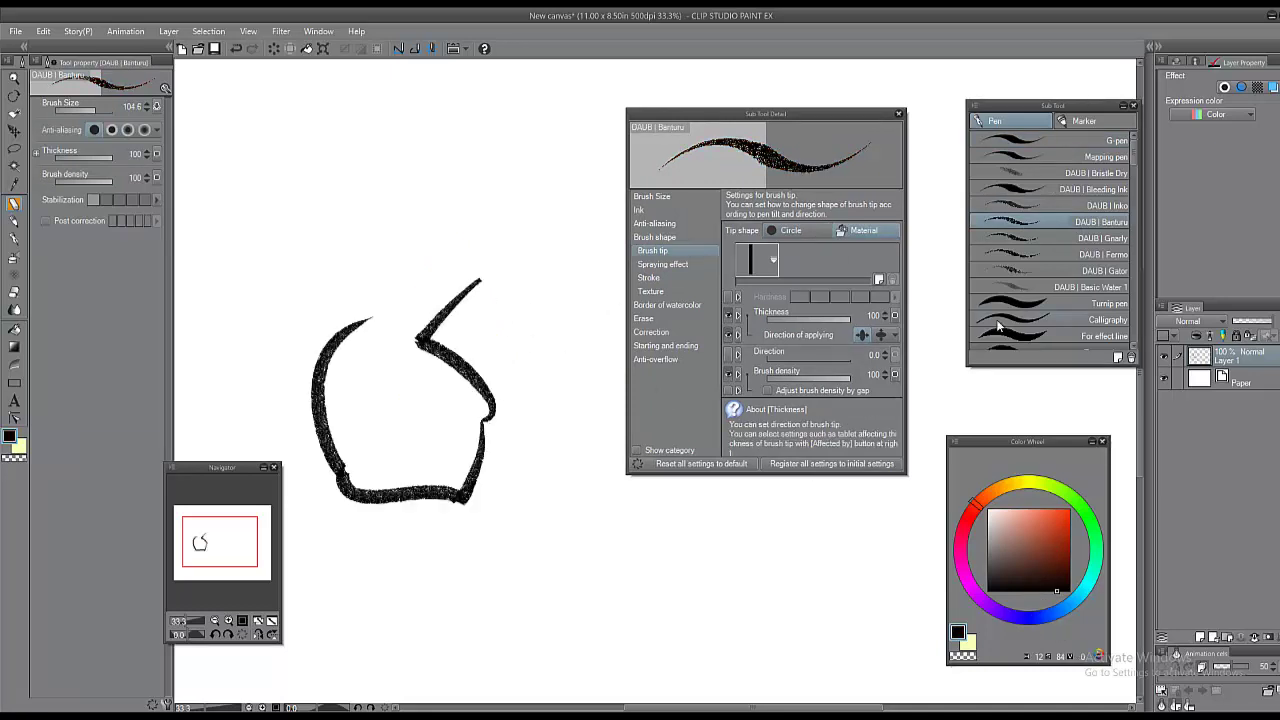
pyautogui.press('Delete')
# Step: Try the DAUB | Gator pen at brush sizes of 41.5 and 89.1, clearing the canvas after each stroke
pyautogui.click(988, 271)
pyautogui.moveTo(471, 194); pyautogui.dragTo(471, 420)
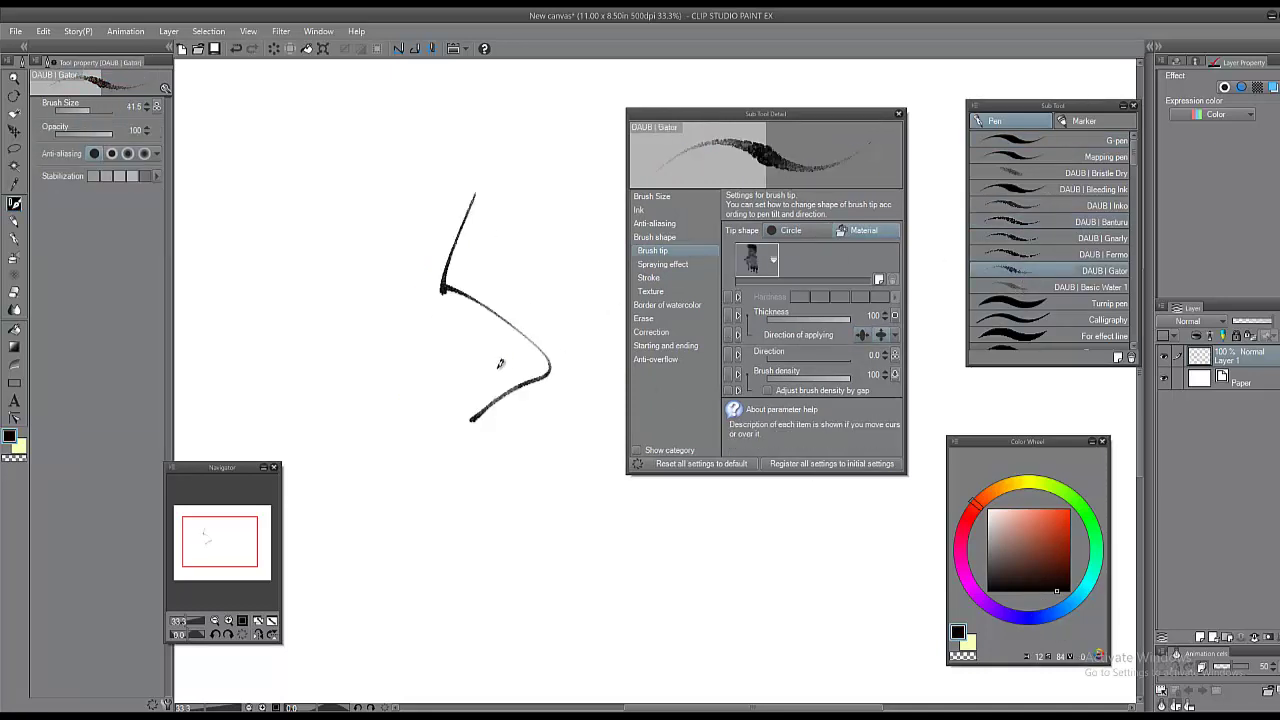
pyautogui.press('Delete')
pyautogui.moveTo(520, 191)
pyautogui.mouseDown()
pyautogui.moveTo(525, 348)
pyautogui.moveTo(311, 360)
pyautogui.moveTo(545, 102)
pyautogui.mouseUp()
pyautogui.press('Delete')
pyautogui.moveTo(510, 143)
pyautogui.mouseDown()
pyautogui.moveTo(483, 244)
pyautogui.moveTo(509, 360)
pyautogui.mouseUp()
pyautogui.press('Delete')
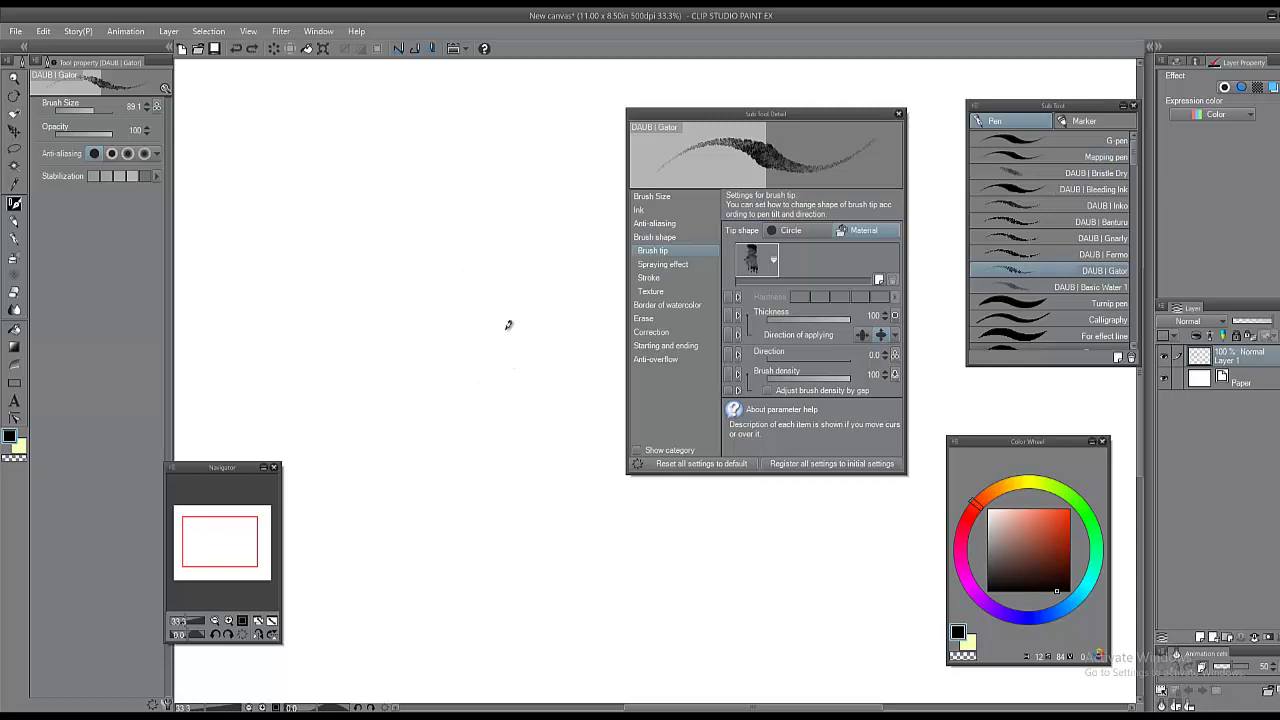
# Step: Draw a trial wash stroke with the DAUB | Basic Water 1 brush and clear it
pyautogui.click(1064, 287)
pyautogui.moveTo(514, 270)
pyautogui.mouseDown()
pyautogui.moveTo(492, 312)
pyautogui.moveTo(466, 467)
pyautogui.moveTo(467, 404)
pyautogui.mouseUp()
pyautogui.press('Delete')
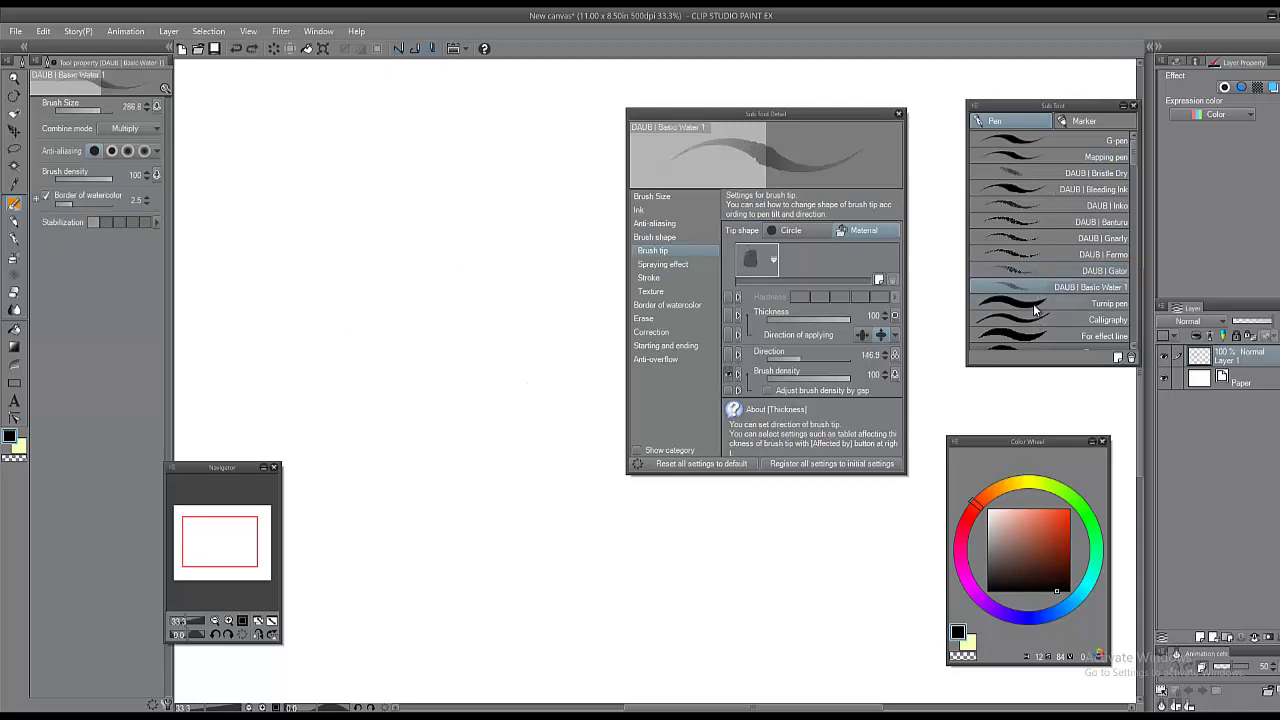
# Step: Draw a wider DAUB | Basic Water 1 stroke at a brush size of 380.2, inspect its edge up close and clear it
pyautogui.click(1035, 308)
pyautogui.click(1045, 288)
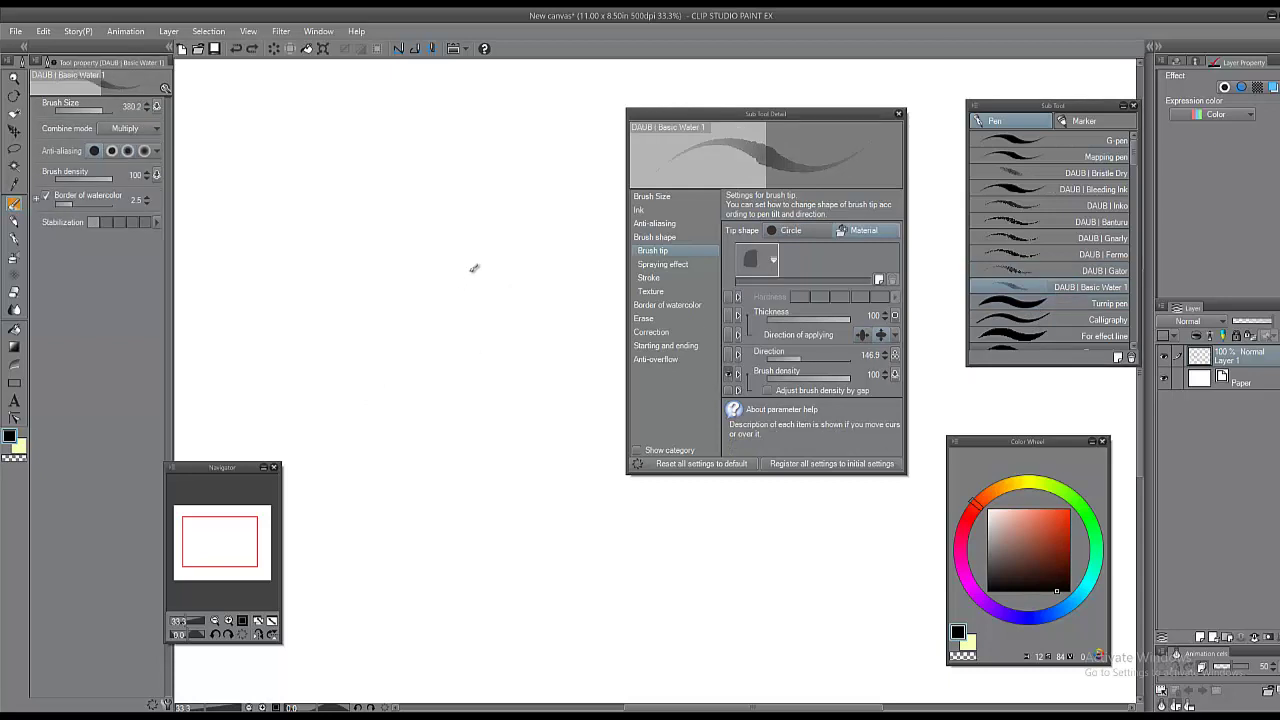
pyautogui.moveTo(474, 268)
pyautogui.mouseDown()
pyautogui.moveTo(445, 325)
pyautogui.moveTo(478, 440)
pyautogui.moveTo(510, 440)
pyautogui.mouseUp()
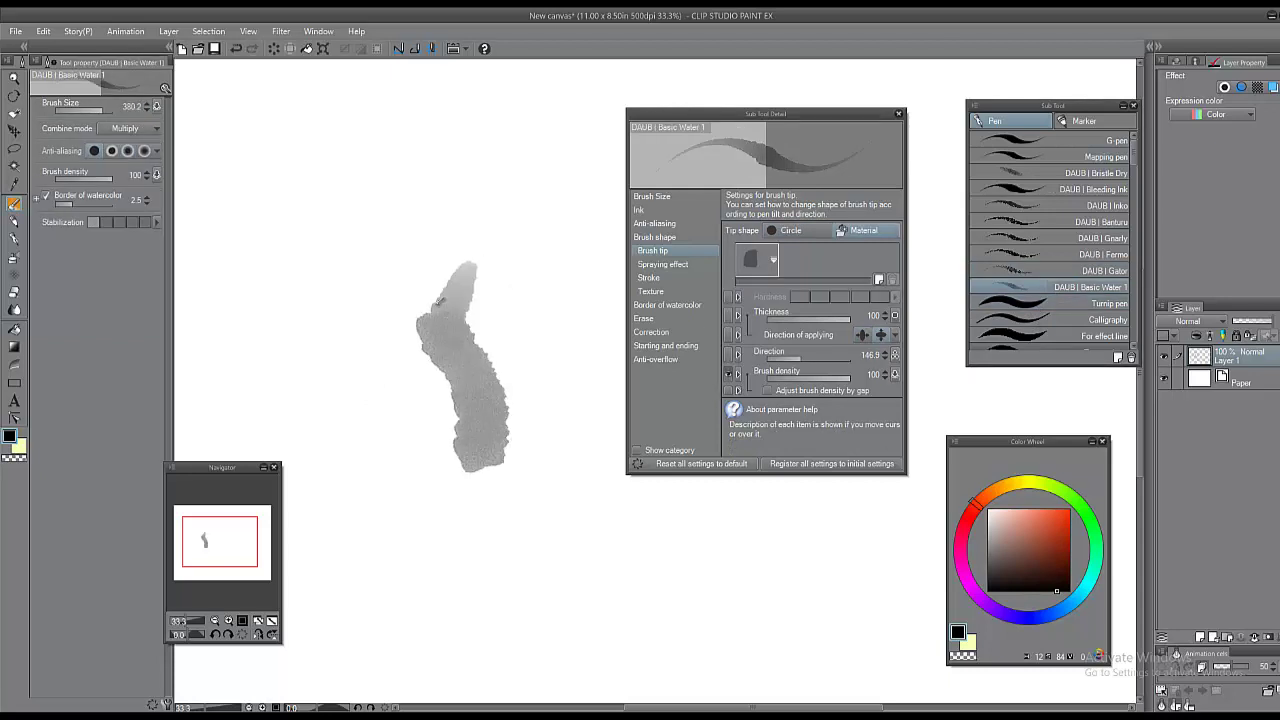
pyautogui.keyDown('ctrl'); pyautogui.click(449, 315); pyautogui.keyUp('ctrl')
pyautogui.keyDown('ctrl'); pyautogui.click(449, 315); pyautogui.keyUp('ctrl')
pyautogui.keyDown('ctrl'); pyautogui.click(446, 306); pyautogui.keyUp('ctrl')
pyautogui.press('Delete')
# Step: Paint a broad grey wash patch with DAUB | Basic Water 1 and overlap its upper edge with three more dabs
pyautogui.moveTo(426, 240); pyautogui.dragTo(438, 406)
pyautogui.click(368, 256)
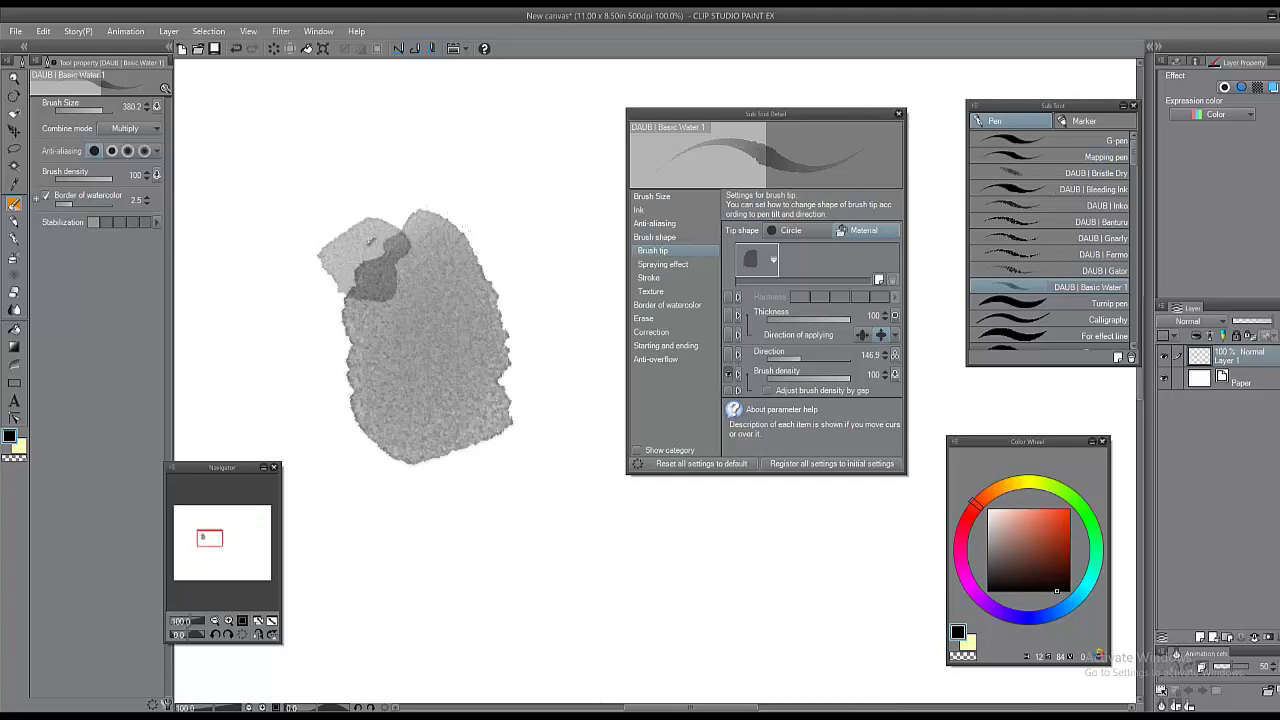
pyautogui.click(400, 218)
pyautogui.click(484, 284)
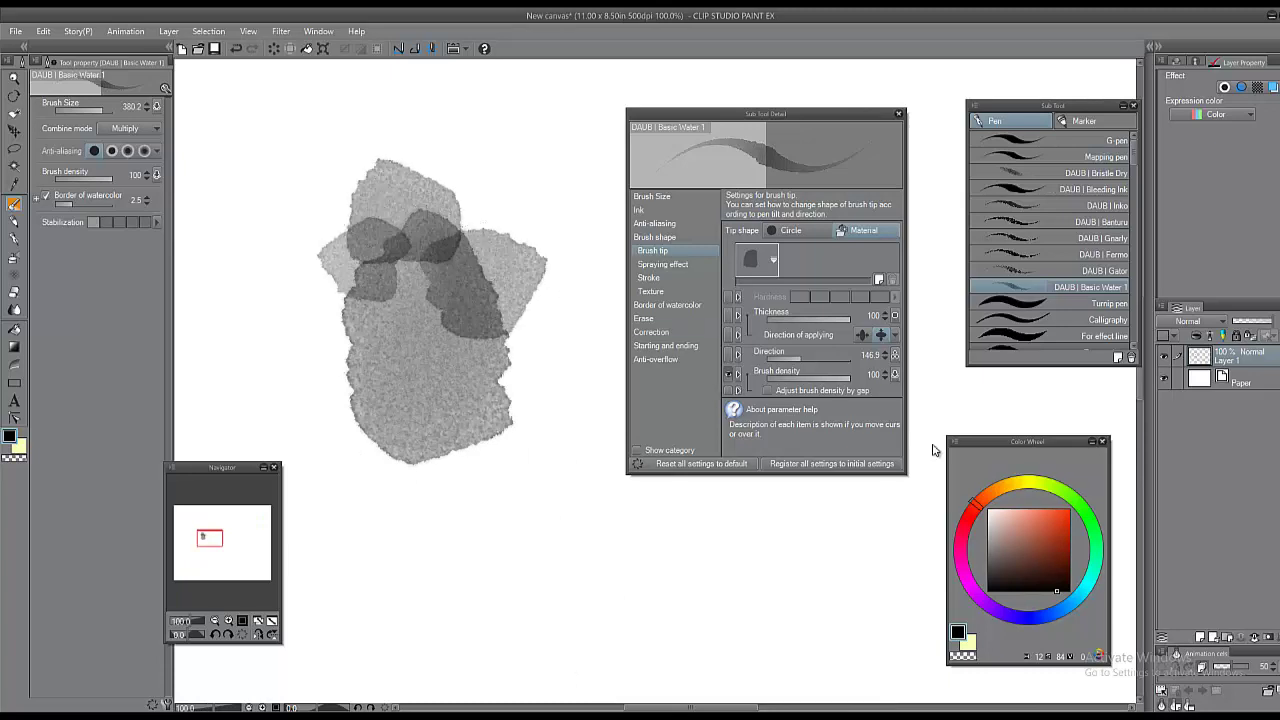
# Step: Pick a light salmon colour and layer three wash dabs around the grey patch
pyautogui.click(1028, 514)
pyautogui.click(523, 320)
pyautogui.click(426, 420)
pyautogui.click(362, 349)
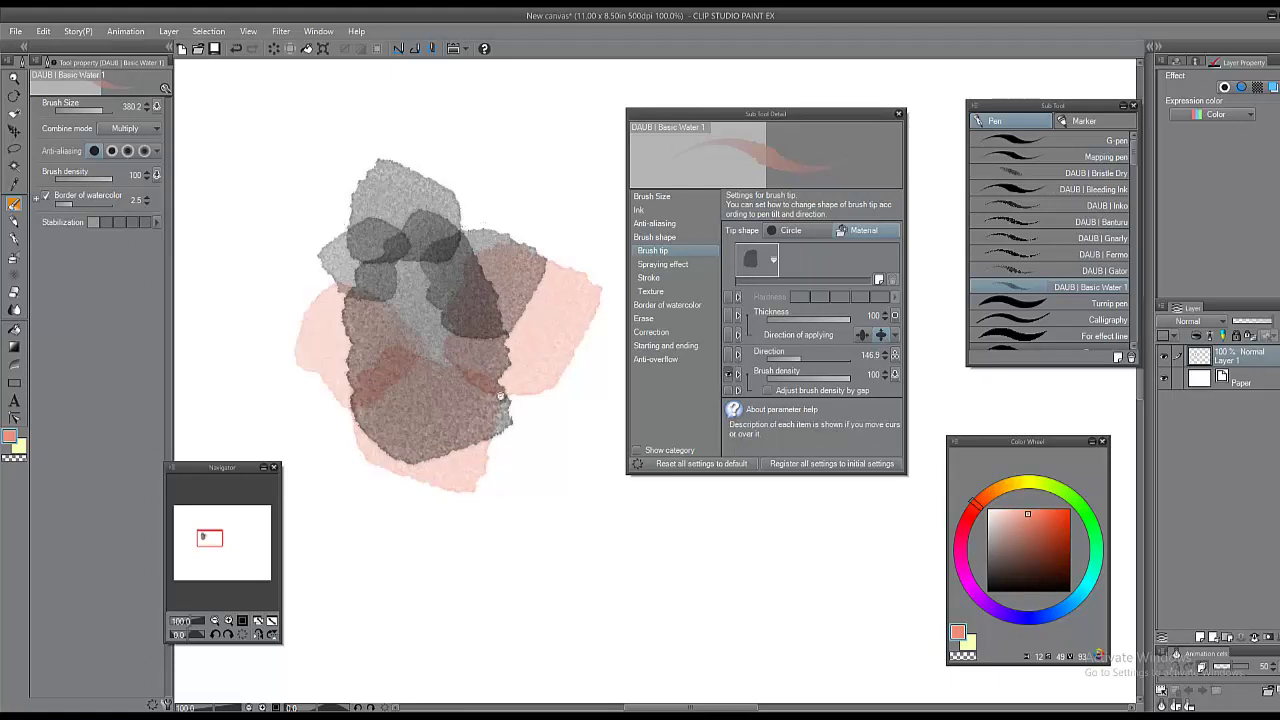
# Step: Clear the wash patches from the layer and reduce the DAUB | Basic Water 1 brush size to 173.2
pyautogui.scroll(-4, 505, 395)
pyautogui.press('Delete')
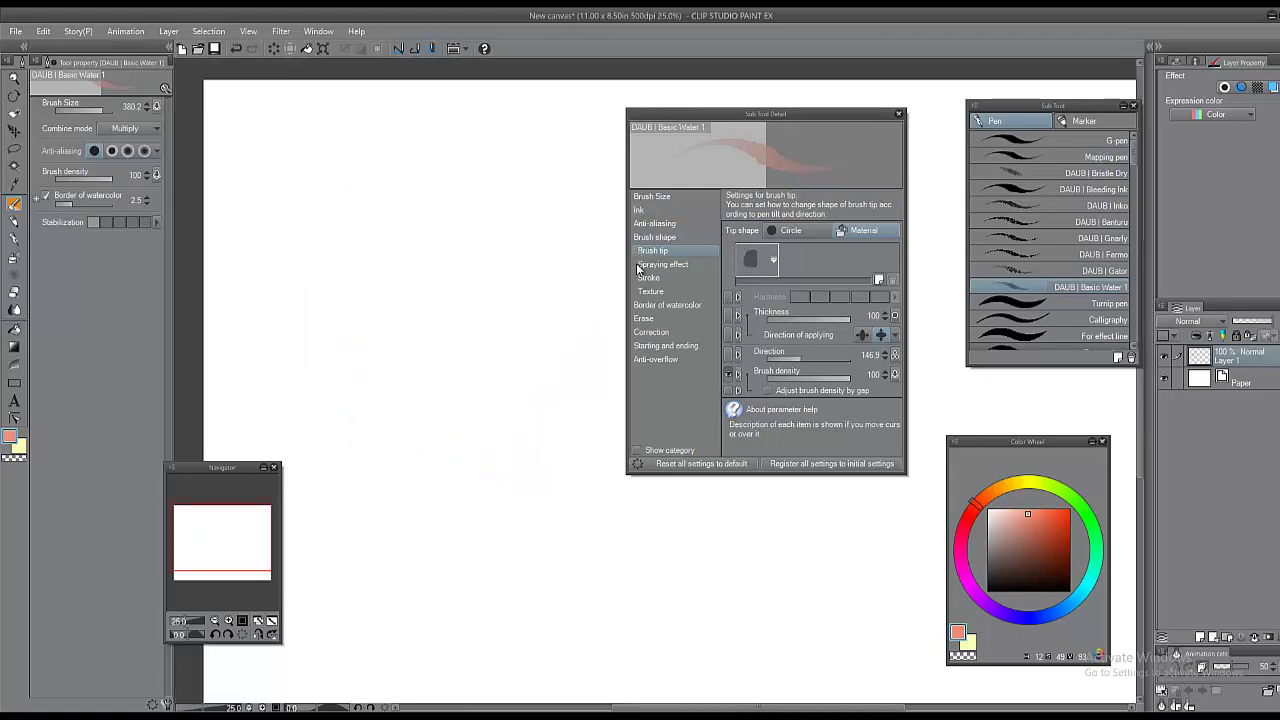
pyautogui.keyDown('ctrl'); pyautogui.keyDown('alt'); pyautogui.moveTo(472, 308); pyautogui.dragTo(494, 313); pyautogui.keyUp('alt'); pyautogui.keyUp('ctrl')
pyautogui.moveTo(562, 344); pyautogui.dragTo(518, 337)
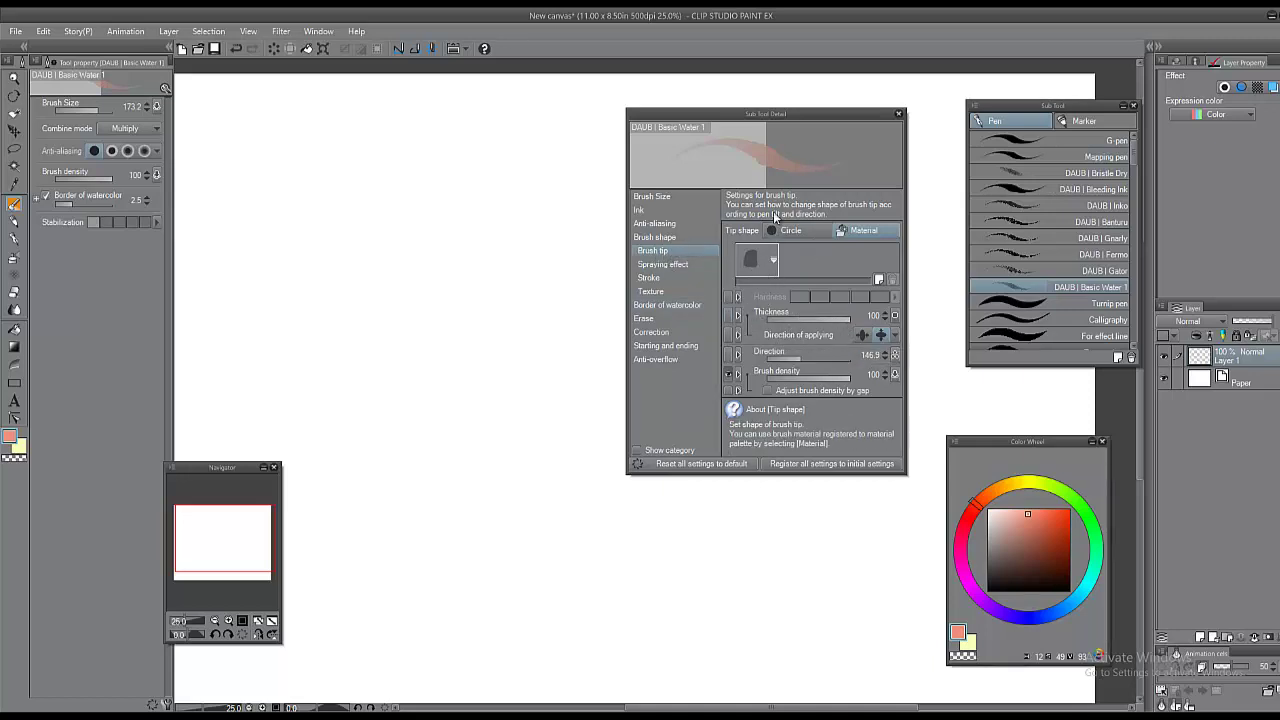
# Step: Switch back to the G-pen, draw a salmon trial stroke and undo it
pyautogui.click(1080, 141)
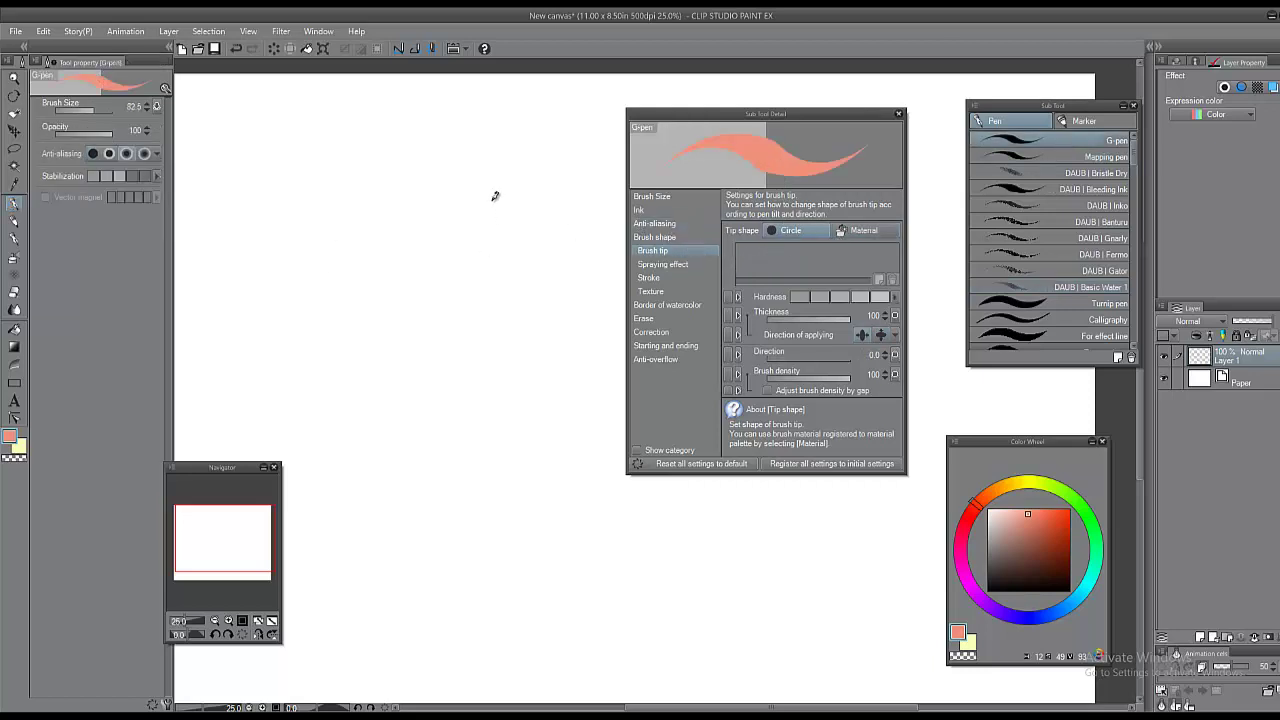
pyautogui.moveTo(494, 196)
pyautogui.mouseDown()
pyautogui.moveTo(497, 366)
pyautogui.moveTo(498, 278)
pyautogui.moveTo(563, 294)
pyautogui.mouseUp()
pyautogui.hotkey('ctrl', 'z')
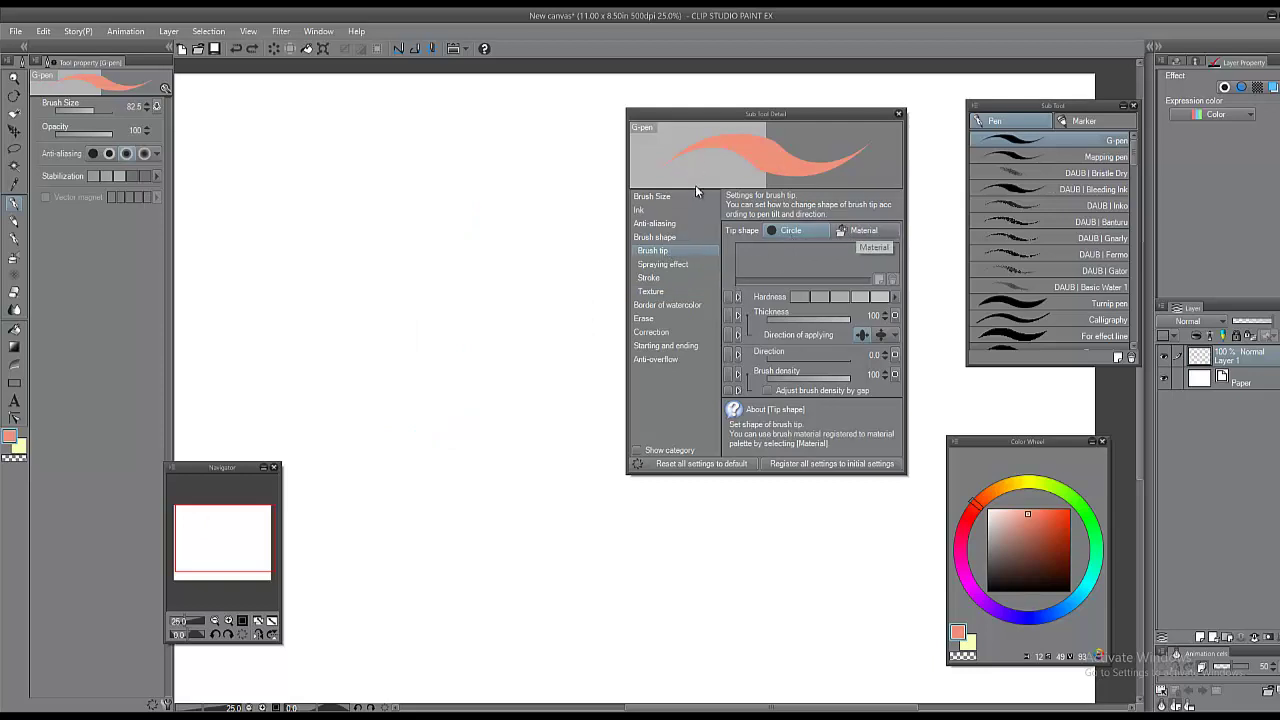
# Step: Change the G-pen's brush tip shape from circle to the BD01 image material
pyautogui.click(860, 231)
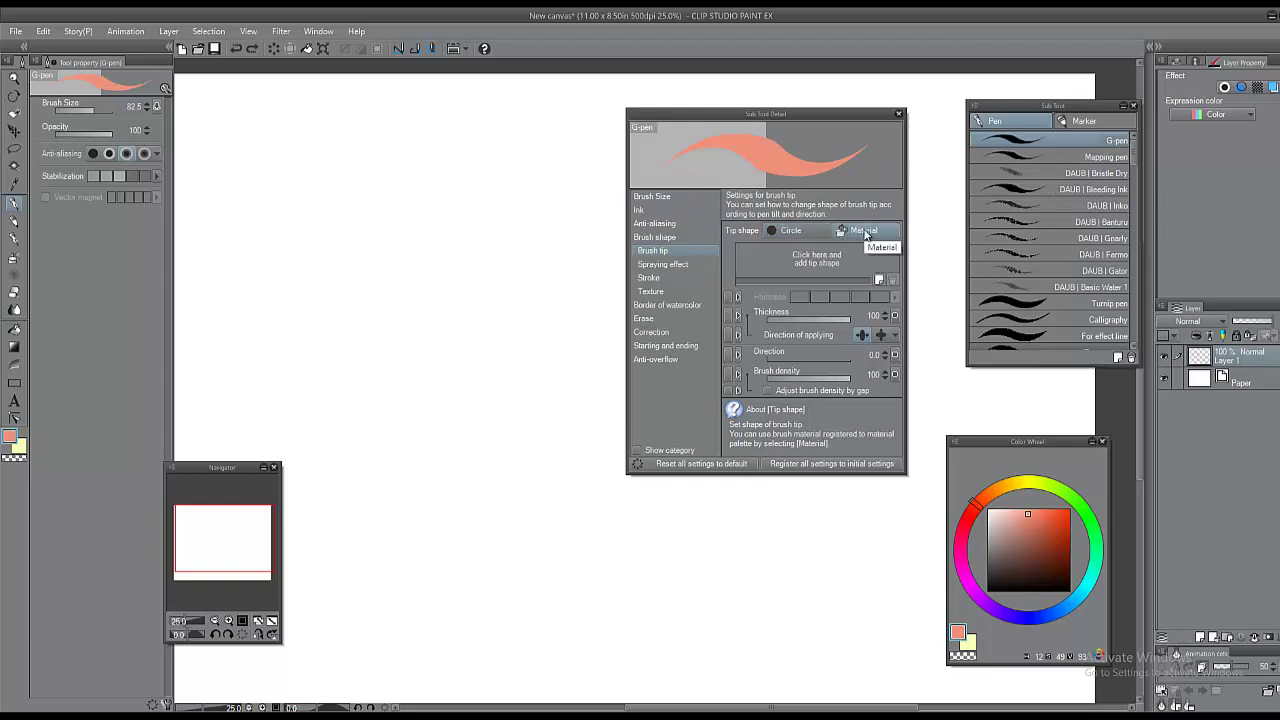
pyautogui.click(814, 264)
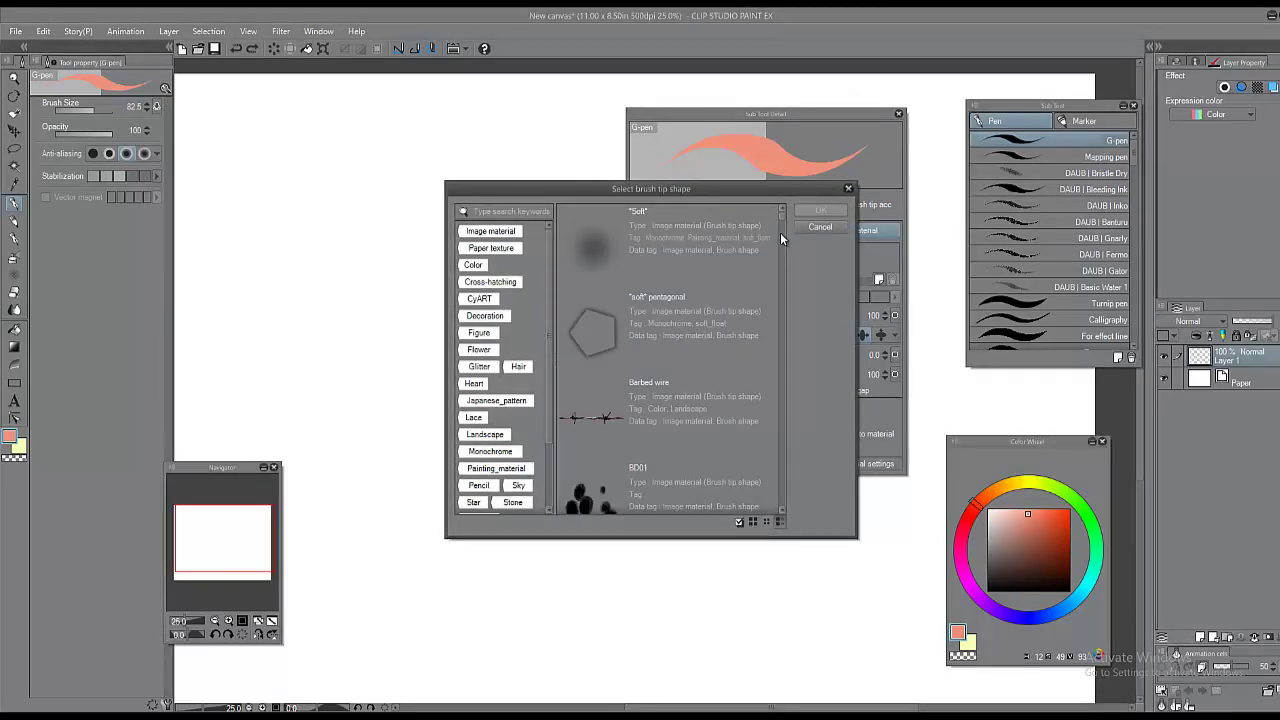
pyautogui.click(663, 470)
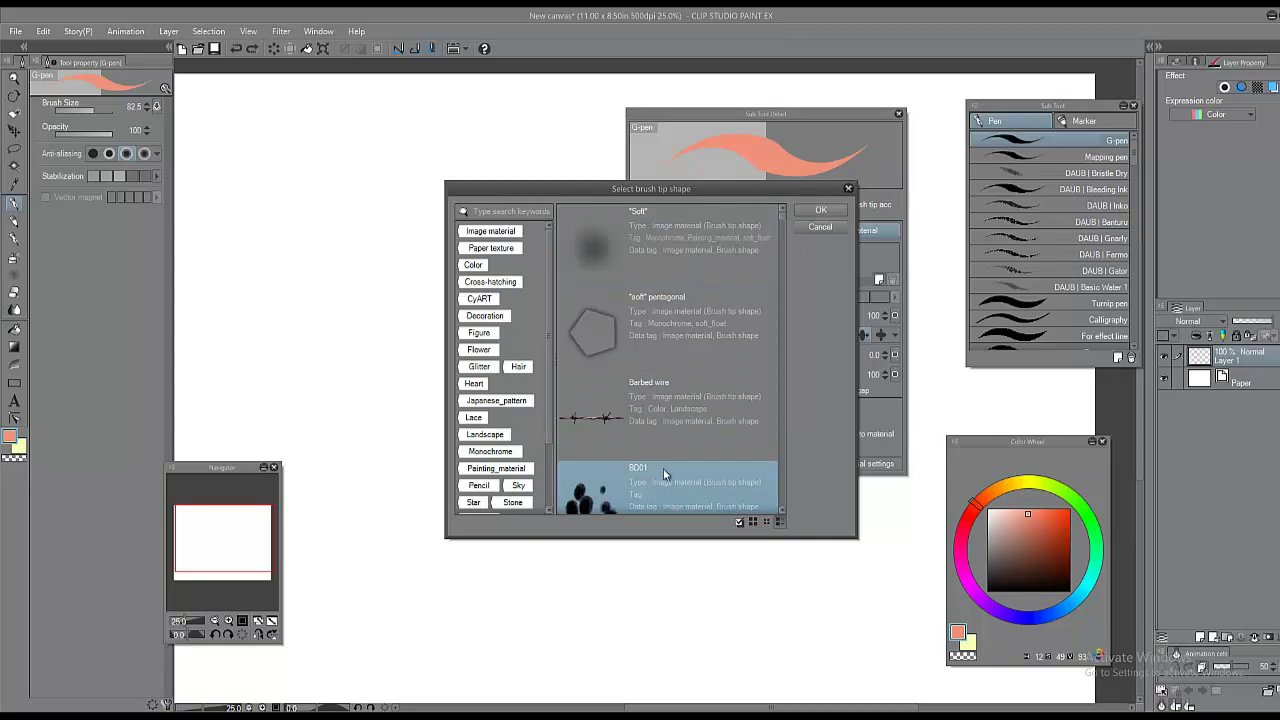
pyautogui.scroll(-3, 770, 490)
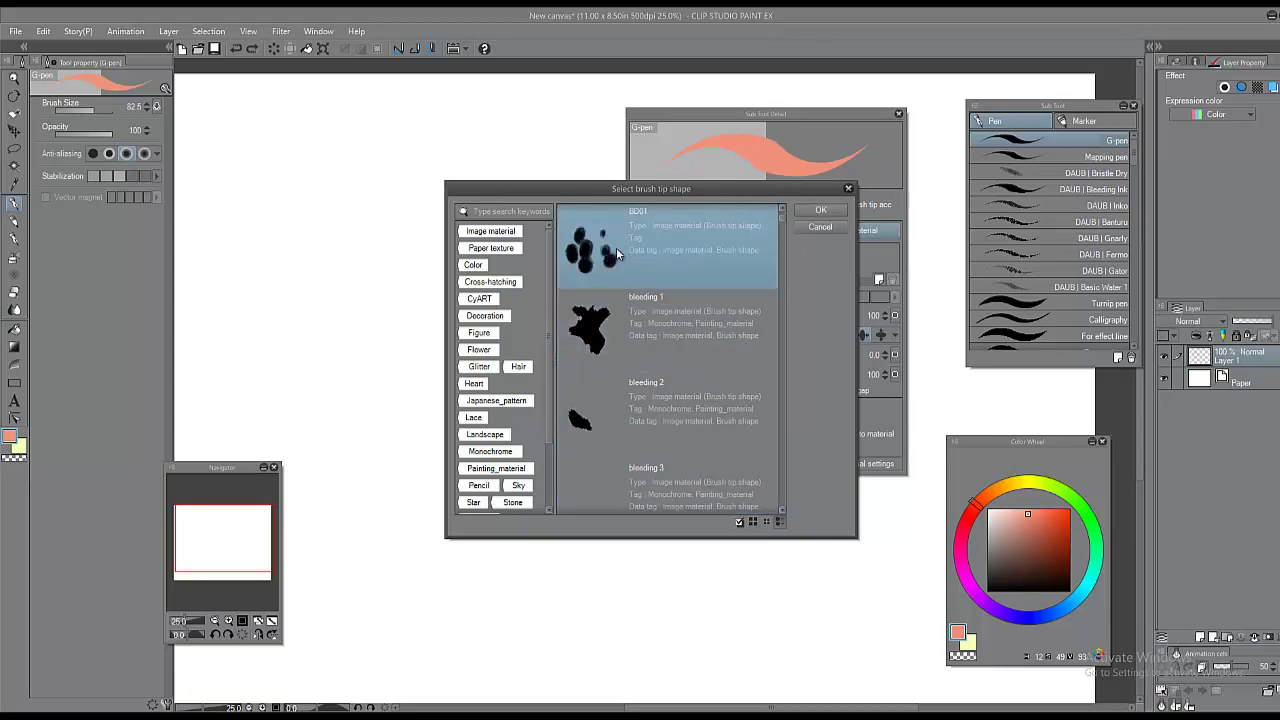
pyautogui.click(820, 210)
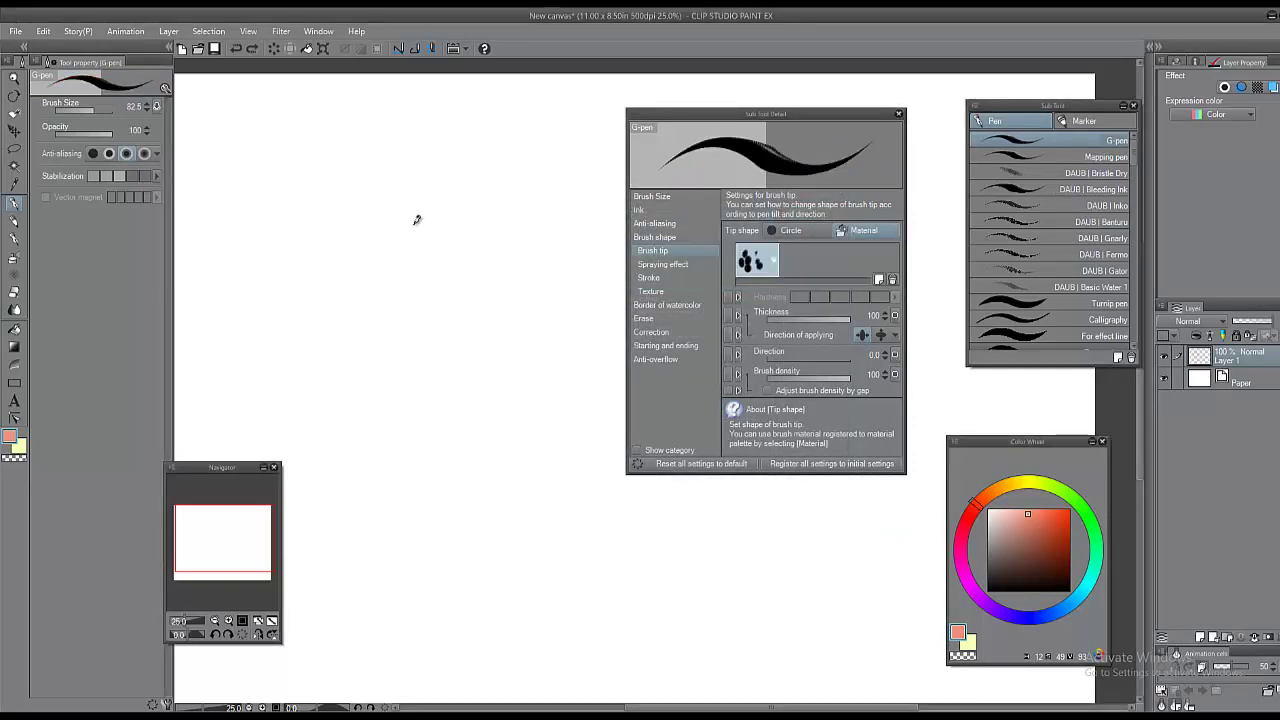
# Step: Draw two trial strokes with the BD01 tip at different brush sizes and undo both
pyautogui.moveTo(399, 212)
pyautogui.mouseDown()
pyautogui.moveTo(390, 275)
pyautogui.moveTo(451, 359)
pyautogui.moveTo(393, 467)
pyautogui.moveTo(388, 515)
pyautogui.mouseUp()
pyautogui.hotkey('ctrl', 'z')
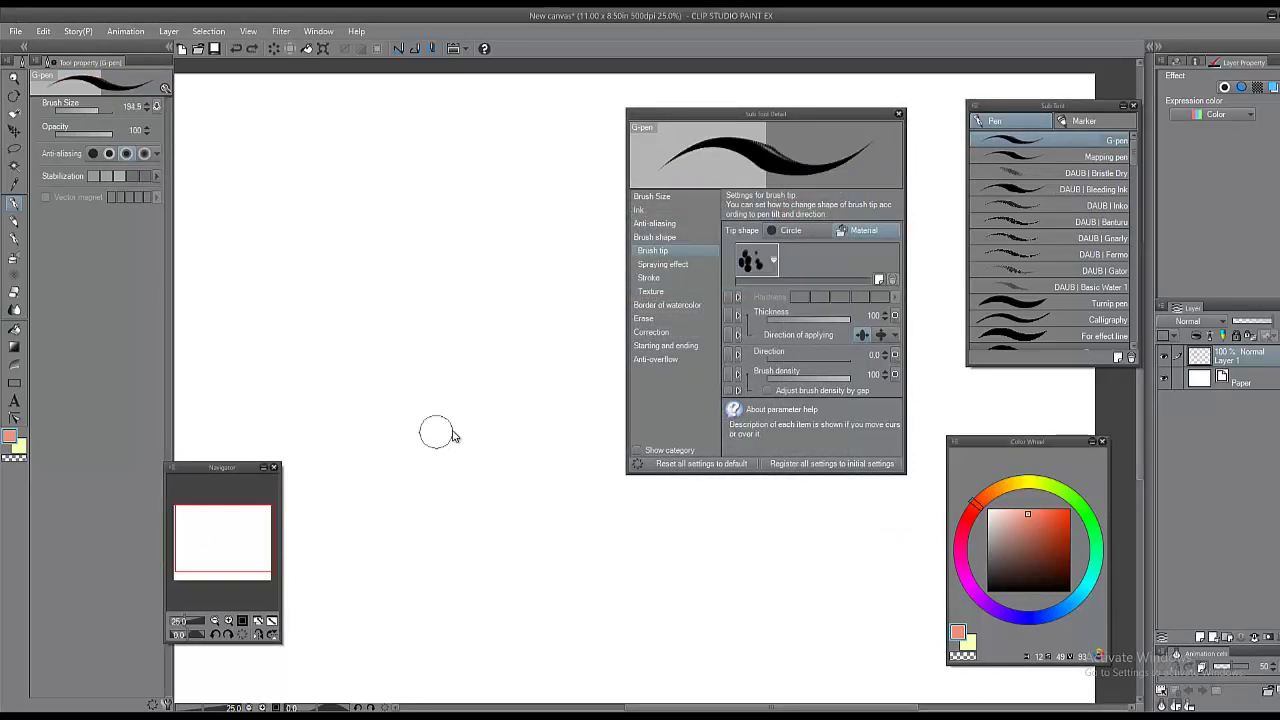
pyautogui.moveTo(470, 228)
pyautogui.mouseDown()
pyautogui.moveTo(394, 306)
pyautogui.moveTo(455, 460)
pyautogui.moveTo(340, 390)
pyautogui.mouseUp()
pyautogui.hotkey('ctrl', 'z')
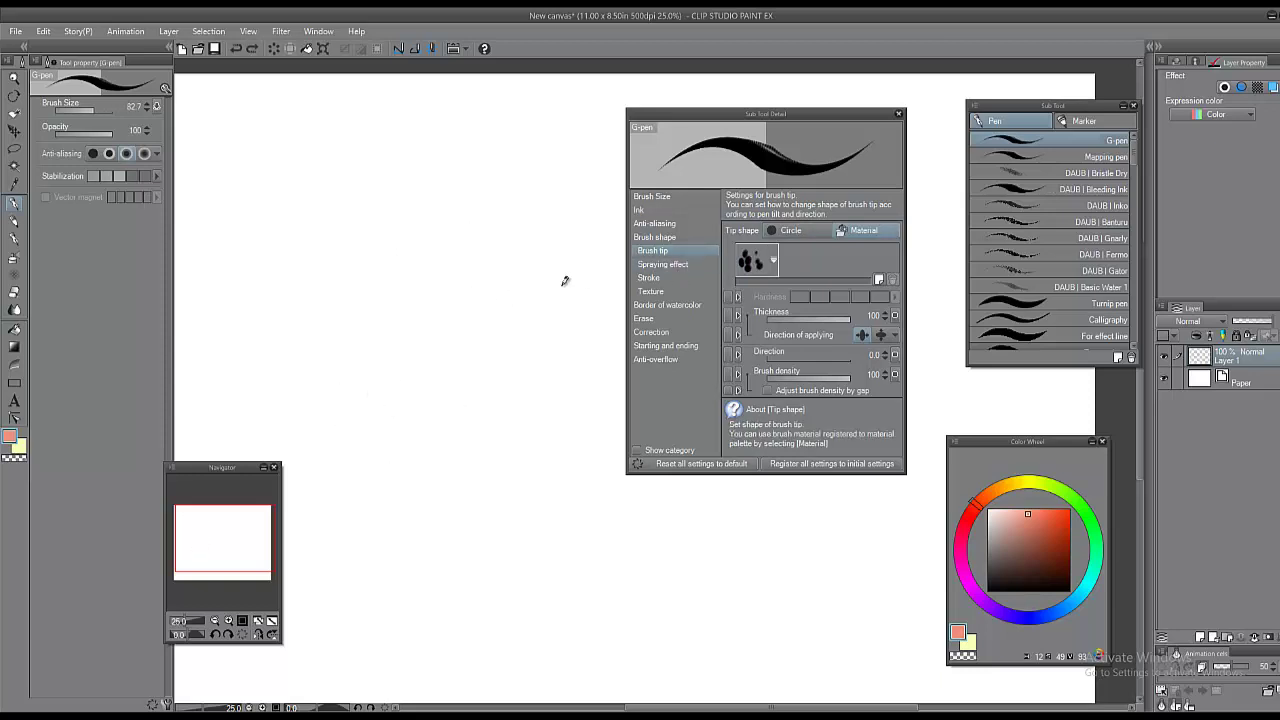
# Step: Apply the Bird's eye maple paper texture to the G-pen
pyautogui.click(659, 294)
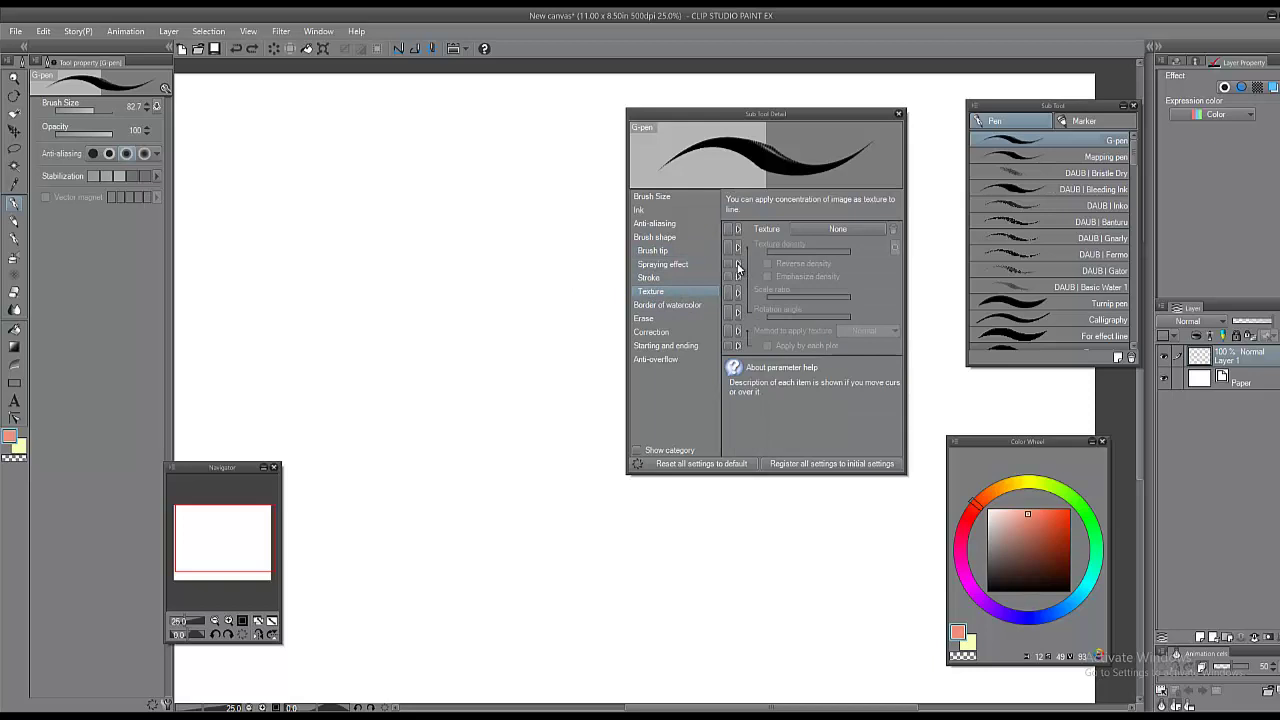
pyautogui.click(822, 230)
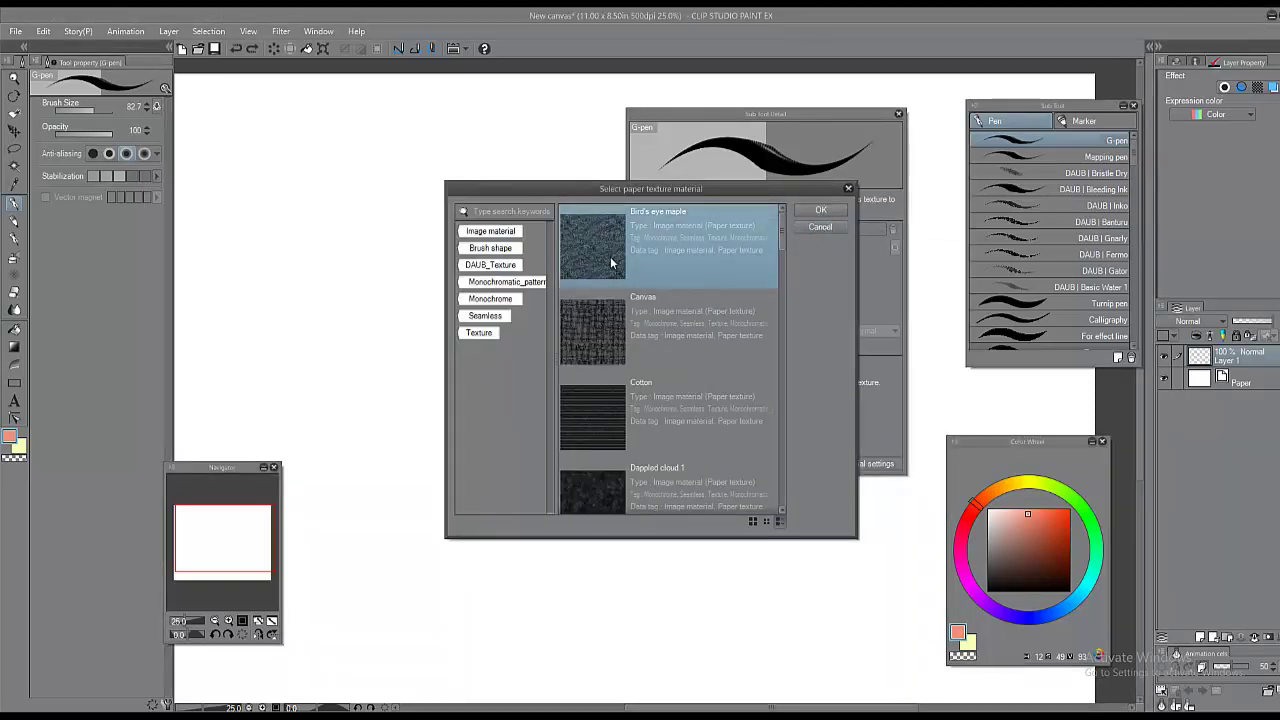
pyautogui.click(822, 211)
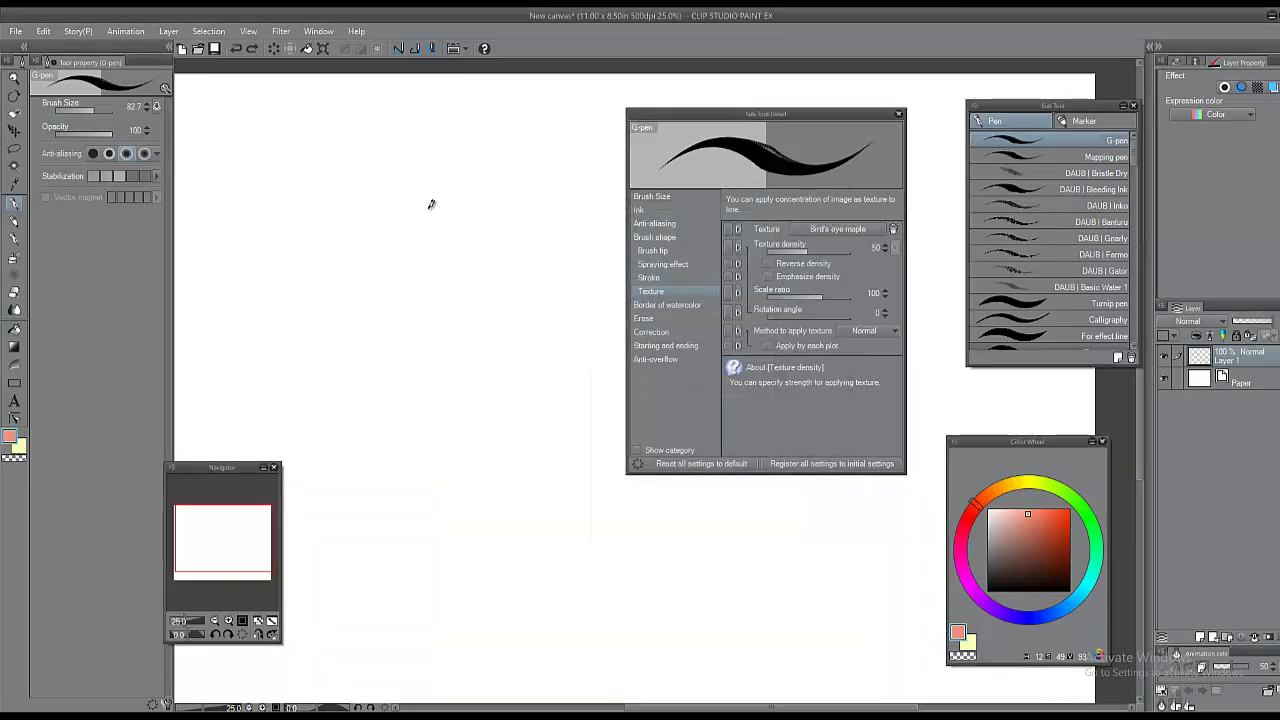
# Step: Test the textured G-pen with several angular trial strokes and undo them
pyautogui.moveTo(451, 194)
pyautogui.mouseDown()
pyautogui.moveTo(434, 480)
pyautogui.moveTo(395, 530)
pyautogui.mouseUp()
pyautogui.hotkey('ctrl', 'z')
pyautogui.moveTo(468, 257); pyautogui.dragTo(460, 414)
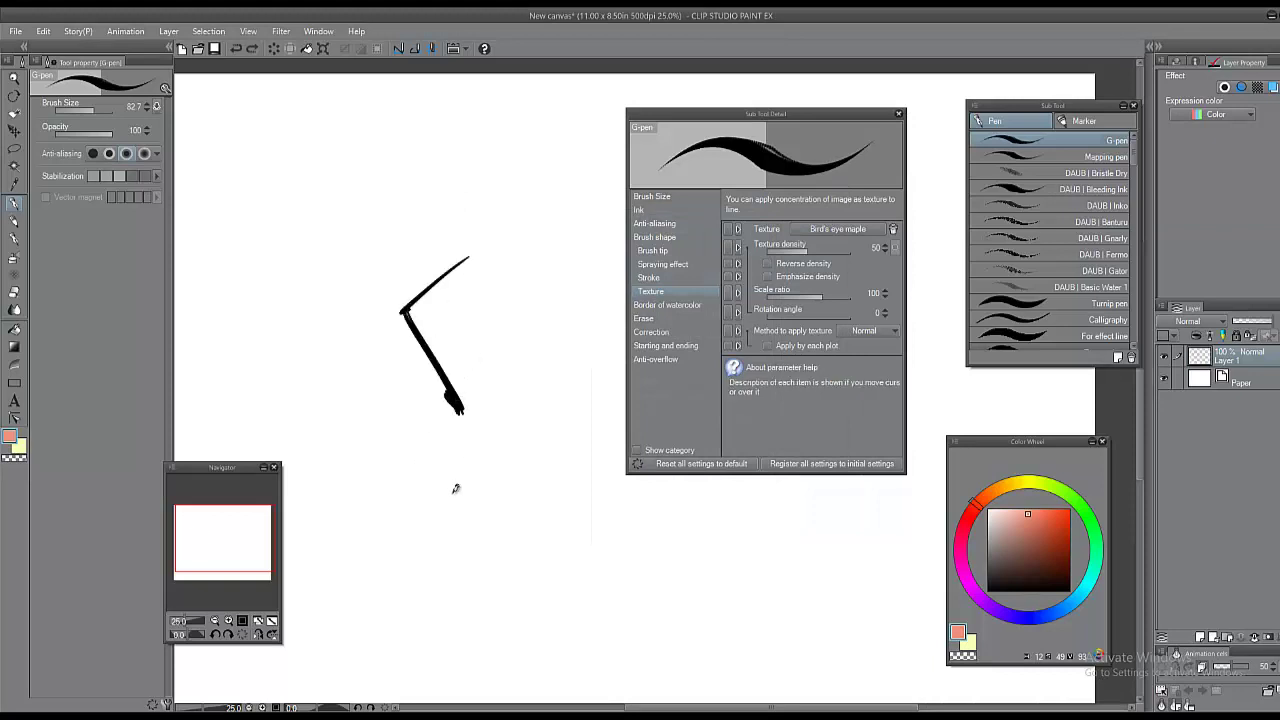
pyautogui.moveTo(456, 489); pyautogui.dragTo(348, 443)
pyautogui.keyDown('ctrl'); pyautogui.click(457, 398); pyautogui.keyUp('ctrl')
pyautogui.hotkey('ctrl', 'z')
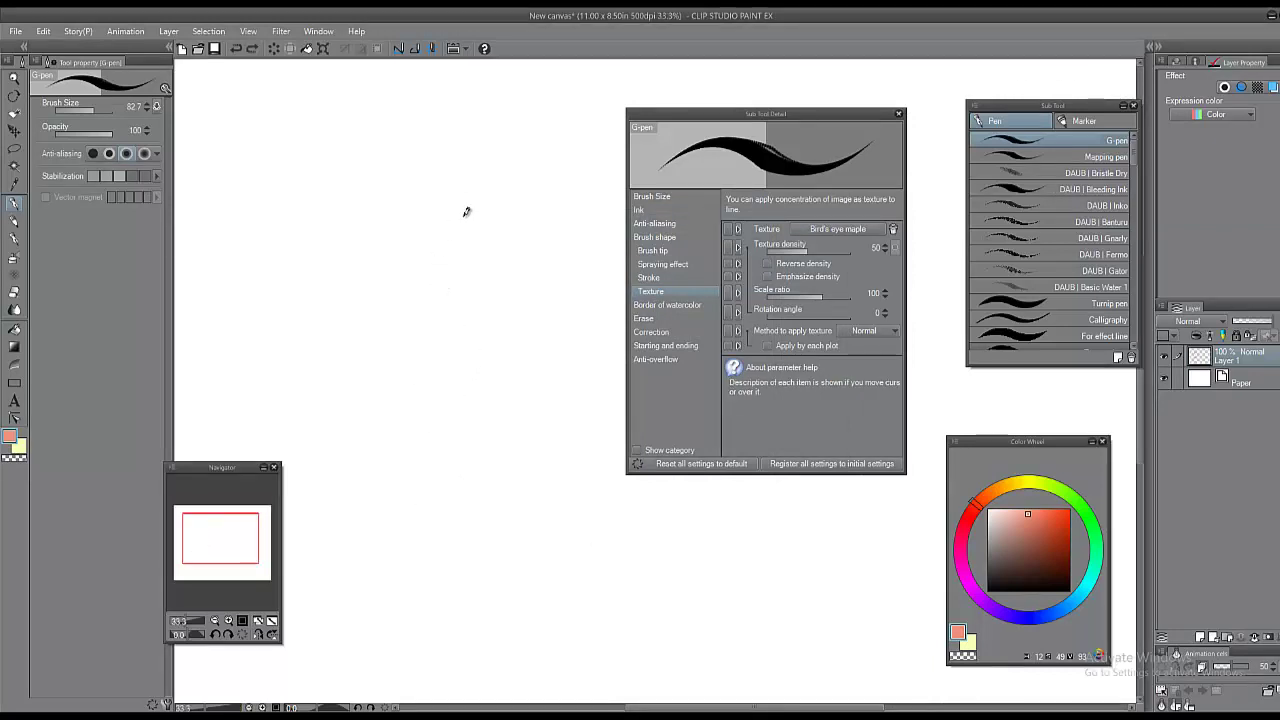
# Step: Ink an eye with a thick solid brow, lid lines, a dark iris and lower-lid creases
pyautogui.moveTo(358, 325)
pyautogui.mouseDown()
pyautogui.moveTo(470, 339)
pyautogui.moveTo(316, 360)
pyautogui.moveTo(390, 325)
pyautogui.moveTo(440, 331)
pyautogui.moveTo(357, 328)
pyautogui.moveTo(314, 362)
pyautogui.mouseUp()
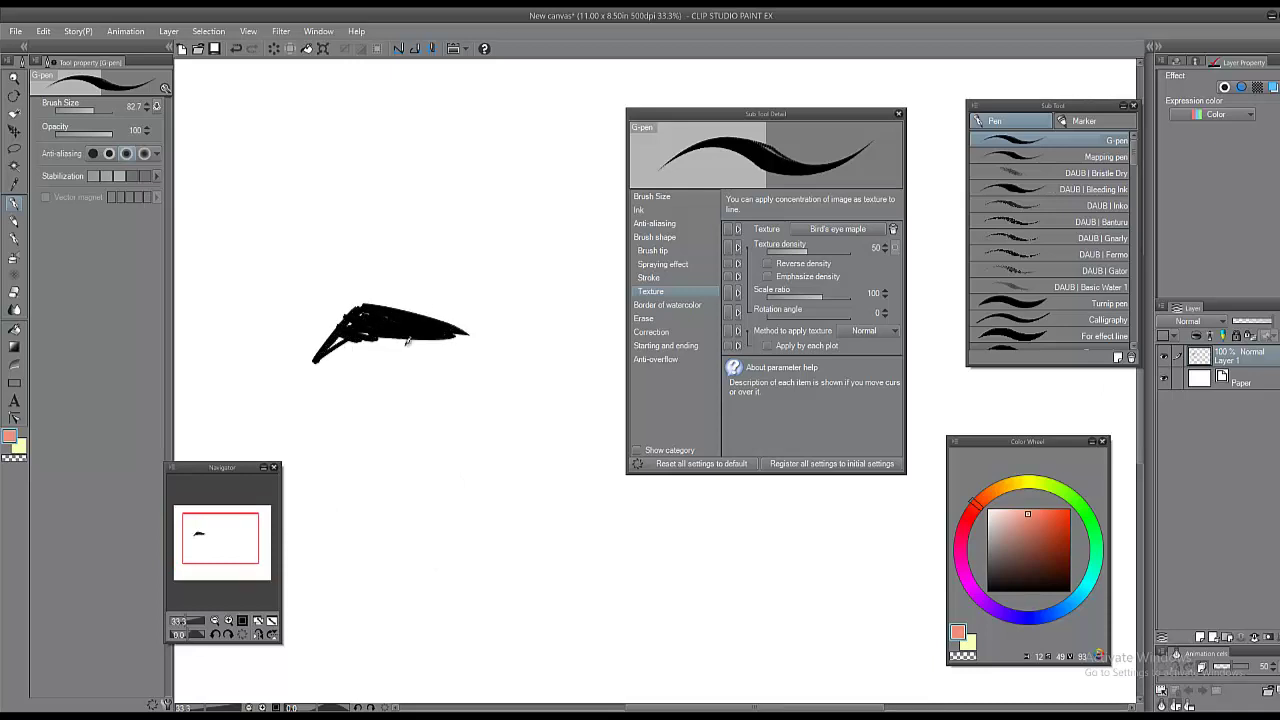
pyautogui.moveTo(418, 341); pyautogui.dragTo(458, 358)
pyautogui.moveTo(360, 376)
pyautogui.mouseDown()
pyautogui.moveTo(400, 348)
pyautogui.moveTo(456, 364)
pyautogui.mouseUp()
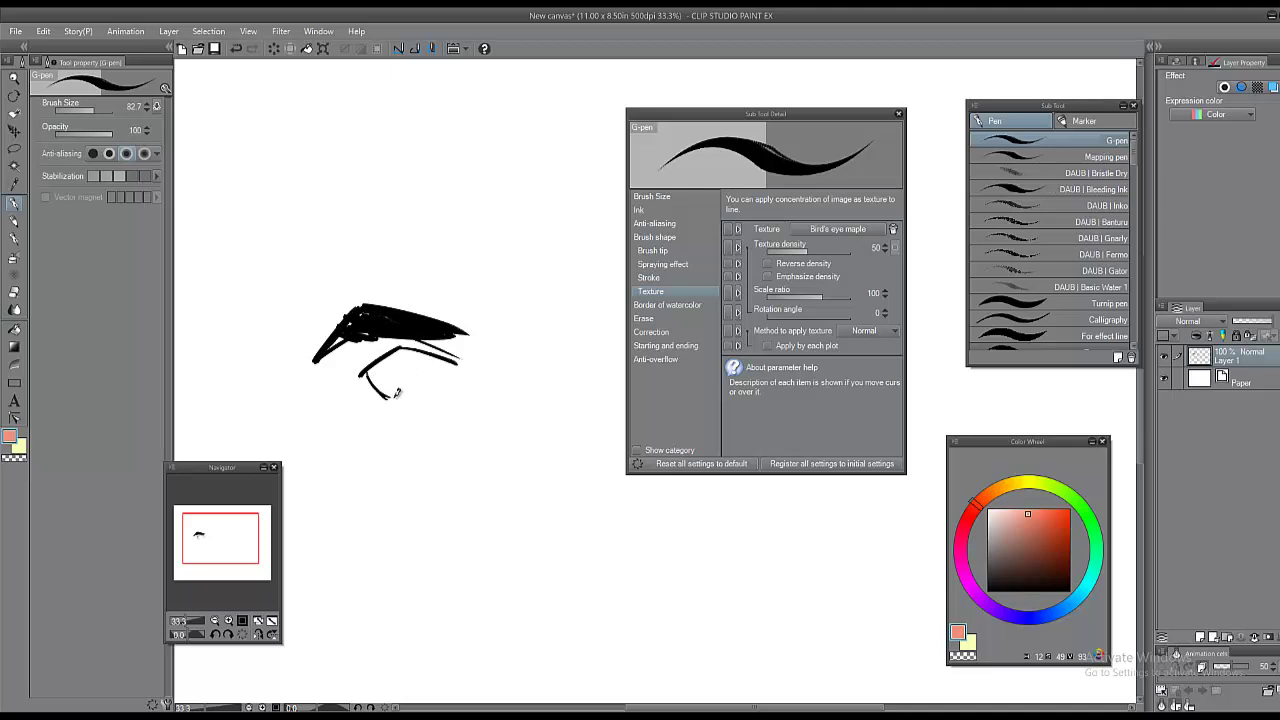
pyautogui.moveTo(397, 393)
pyautogui.mouseDown()
pyautogui.moveTo(440, 385)
pyautogui.moveTo(385, 370)
pyautogui.moveTo(427, 366)
pyautogui.moveTo(408, 372)
pyautogui.moveTo(392, 360)
pyautogui.moveTo(397, 344)
pyautogui.moveTo(326, 362)
pyautogui.moveTo(380, 400)
pyautogui.mouseUp()
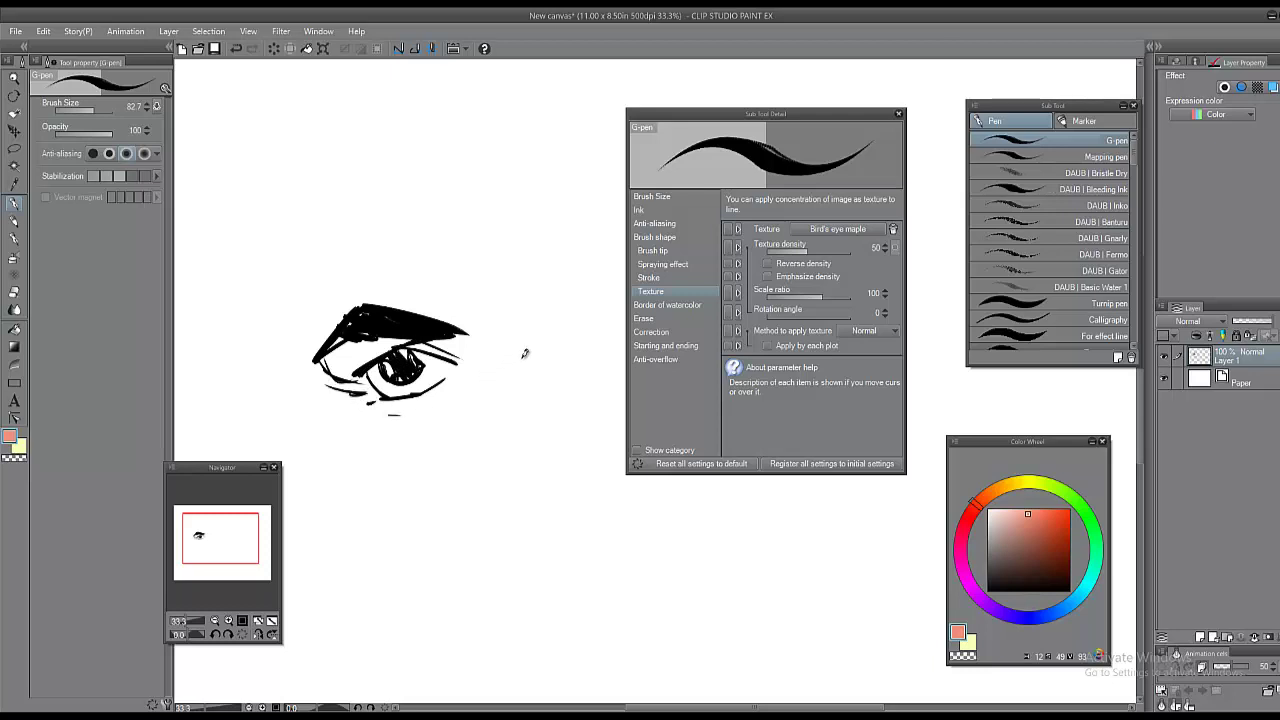
# Step: Darken the brow's inner end and add short frown lines above it beside the eye
pyautogui.scroll(-4, 534, 360)
pyautogui.scroll(4, 517, 366)
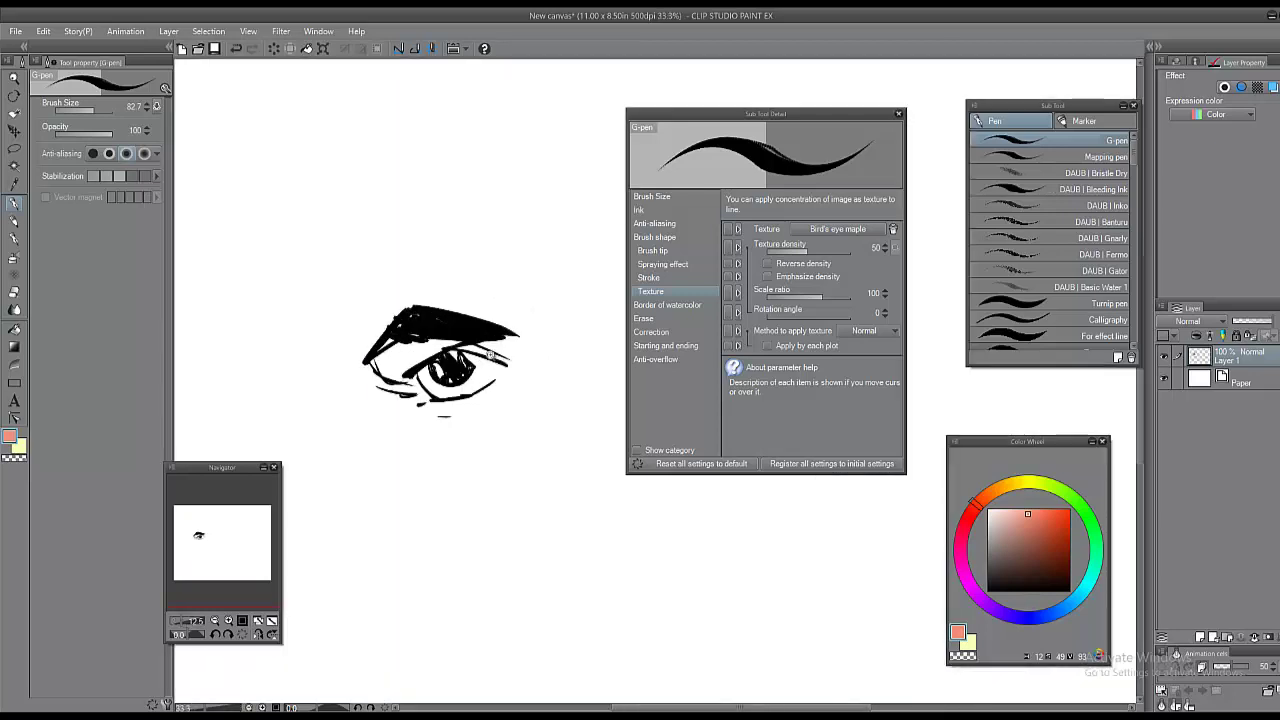
pyautogui.scroll(2, 490, 355)
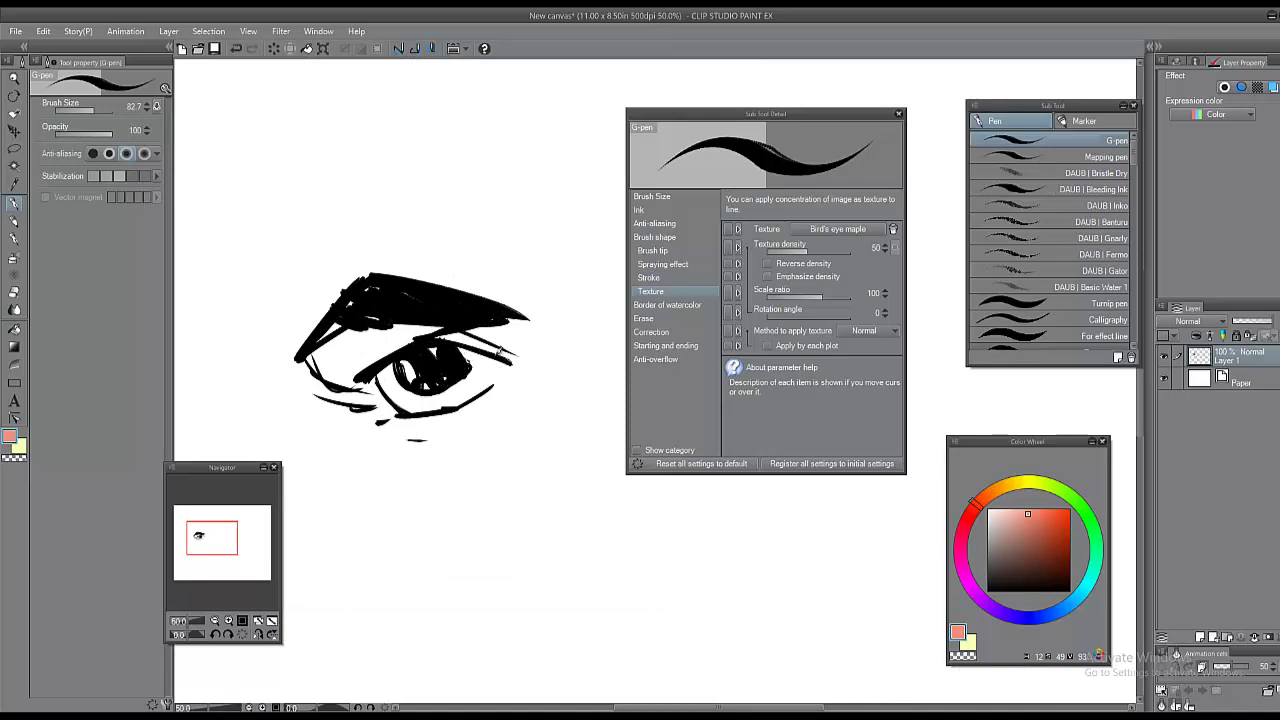
pyautogui.moveTo(478, 321); pyautogui.dragTo(538, 309)
pyautogui.moveTo(499, 246); pyautogui.dragTo(540, 316)
pyautogui.moveTo(501, 283); pyautogui.dragTo(505, 289)
pyautogui.scroll(-1, 510, 378)
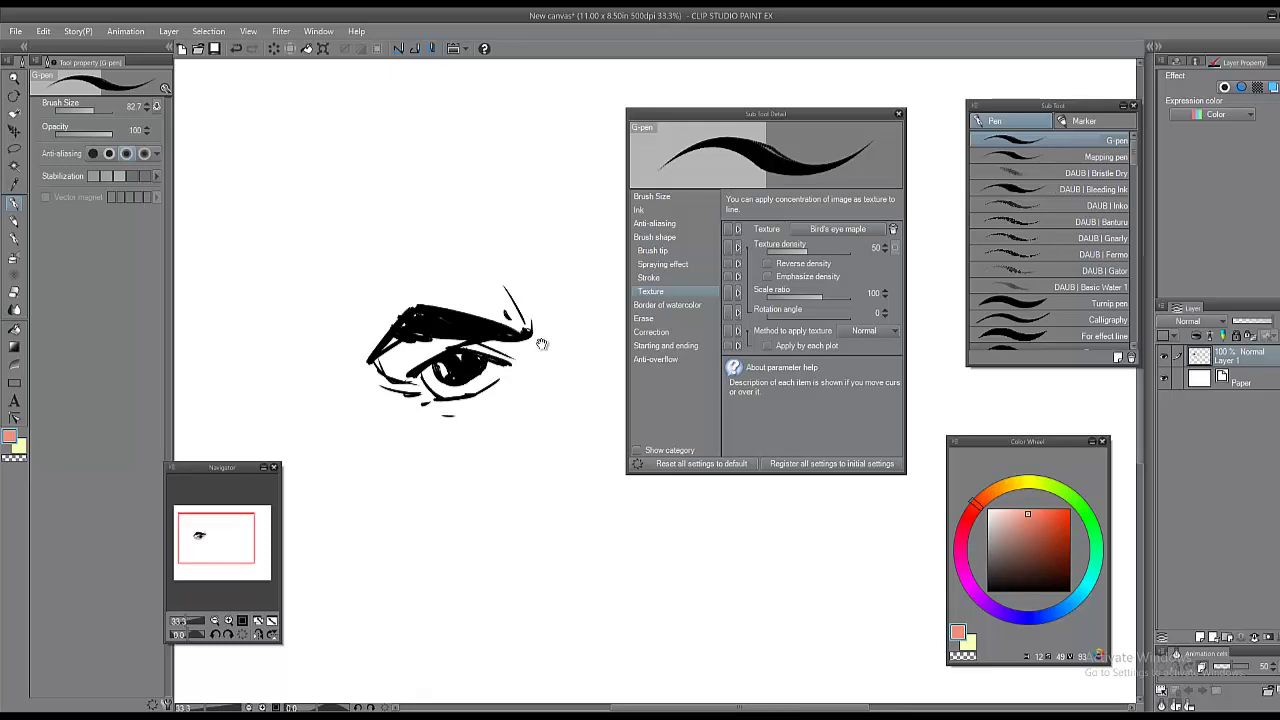
# Step: Draw a series of sweeping S-shaped trial curves in the blank area beside the eye, undoing each one
pyautogui.moveTo(542, 344); pyautogui.dragTo(366, 351)
pyautogui.scroll(-1, 517, 351)
pyautogui.moveTo(352, 450)
pyautogui.mouseDown()
pyautogui.moveTo(444, 156)
pyautogui.moveTo(392, 153)
pyautogui.mouseUp()
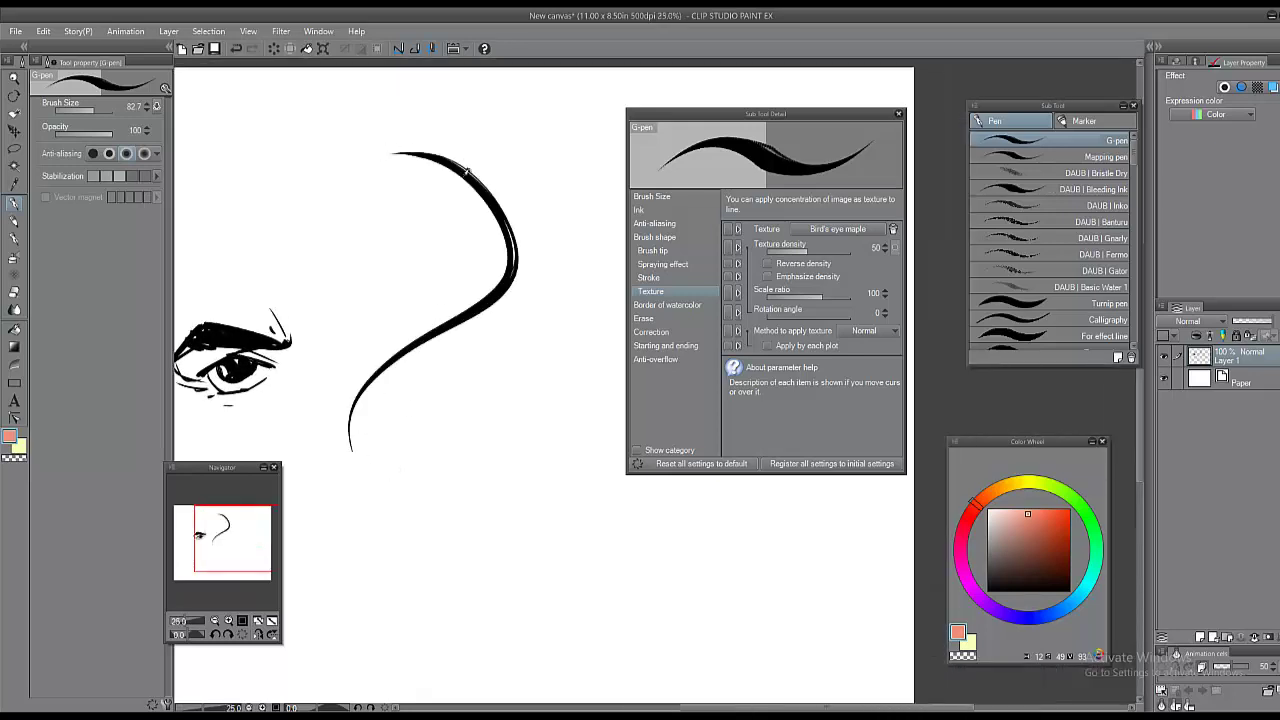
pyautogui.hotkey('ctrl', 'z')
pyautogui.moveTo(336, 476)
pyautogui.mouseDown()
pyautogui.moveTo(530, 170)
pyautogui.moveTo(418, 124)
pyautogui.mouseUp()
pyautogui.hotkey('ctrl', 'z')
pyautogui.moveTo(402, 521); pyautogui.dragTo(550, 236)
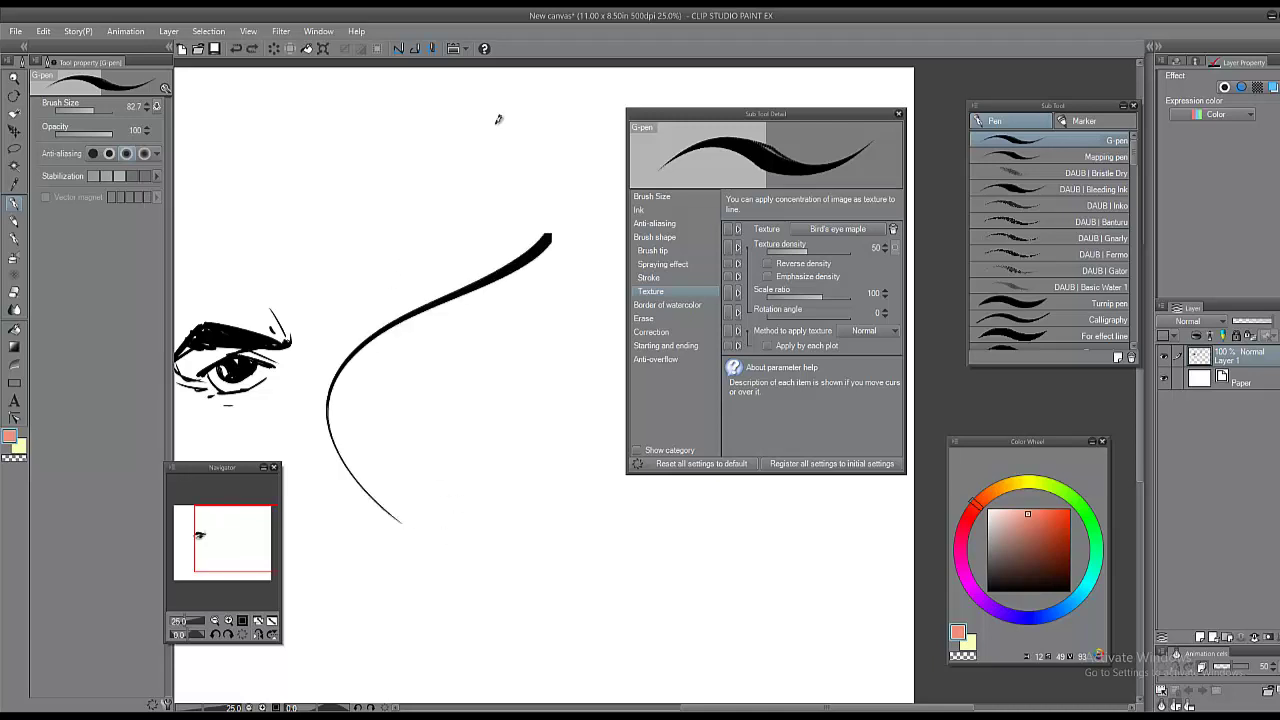
pyautogui.moveTo(499, 119); pyautogui.dragTo(316, 304)
pyautogui.hotkey('ctrl', 'z')
pyautogui.moveTo(408, 525)
pyautogui.mouseDown()
pyautogui.moveTo(449, 278)
pyautogui.moveTo(340, 279)
pyautogui.mouseUp()
pyautogui.hotkey('ctrl', 'z')
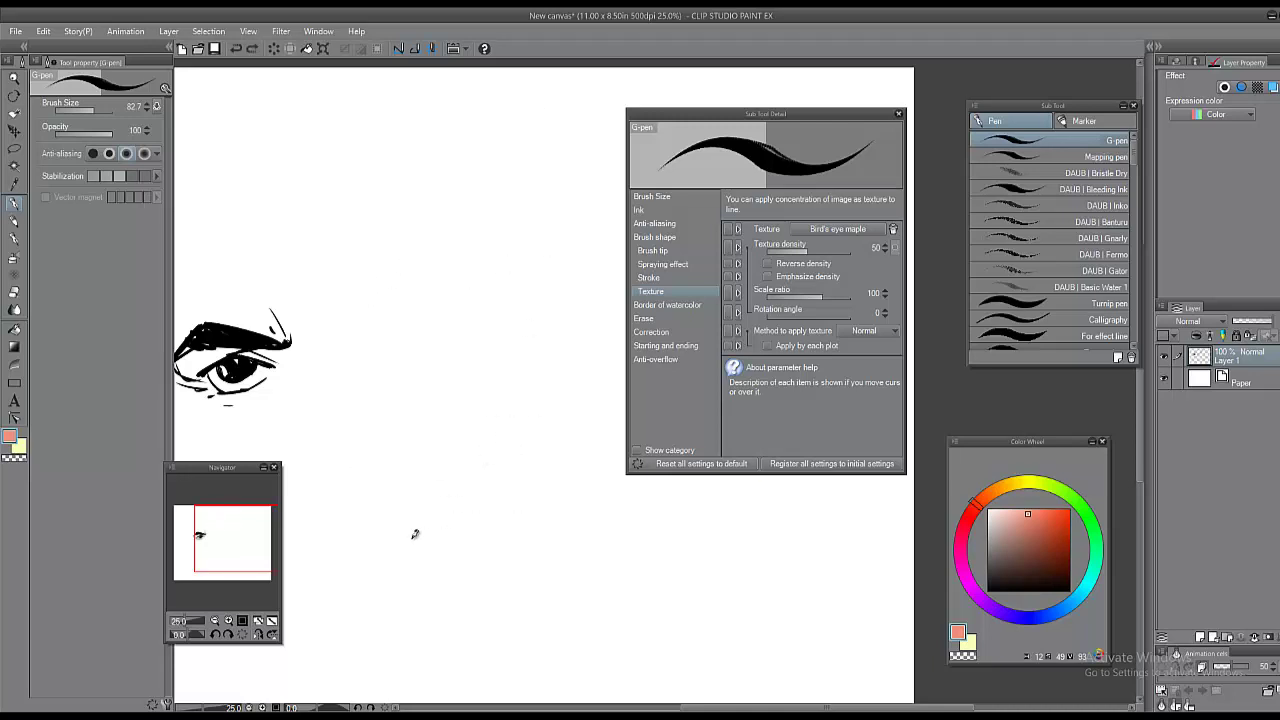
pyautogui.moveTo(415, 534); pyautogui.dragTo(372, 238)
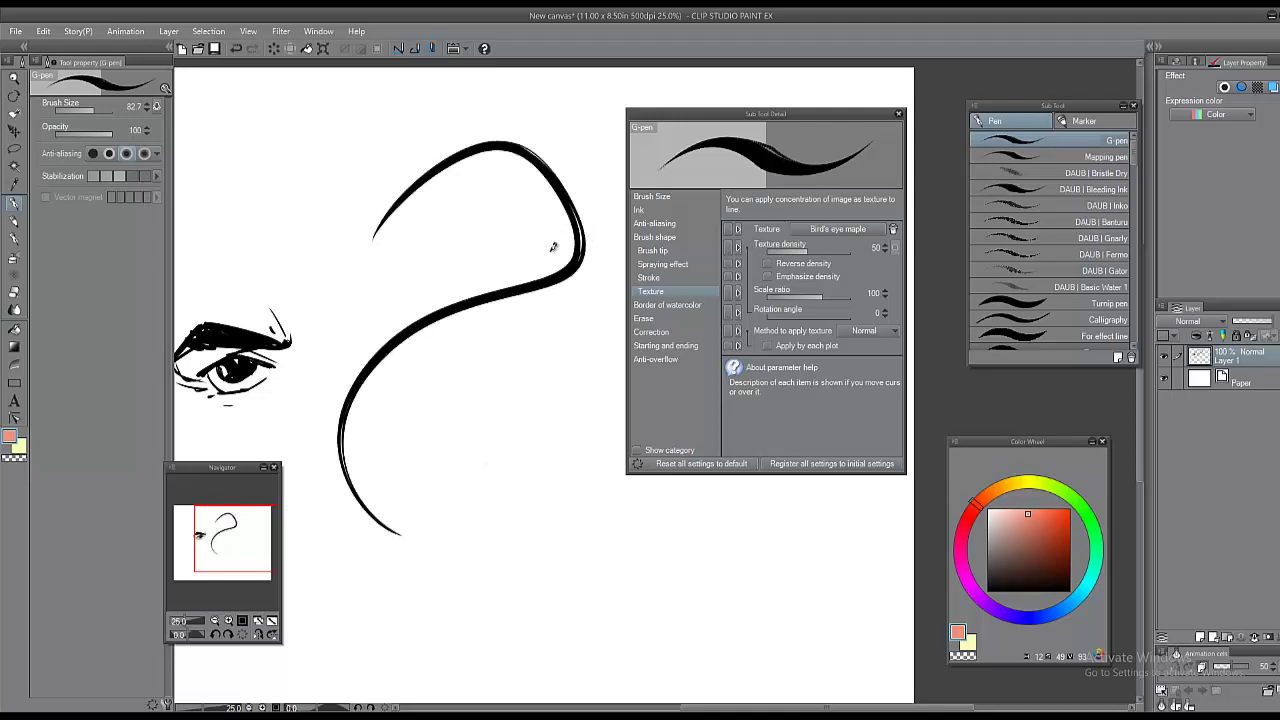
pyautogui.hotkey('ctrl', 'z')
pyautogui.moveTo(400, 528); pyautogui.dragTo(414, 78)
pyautogui.hotkey('ctrl', 'z')
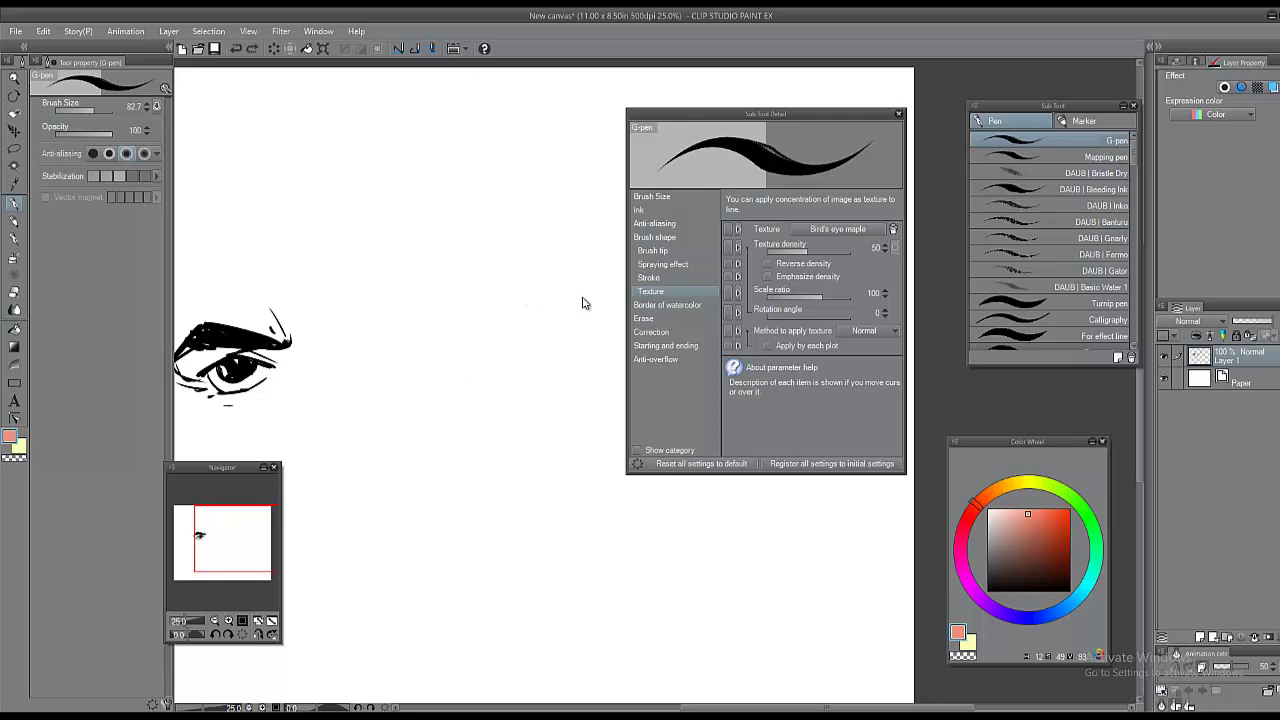
# Step: Open the G-pen's correction settings, draw a large trial circle beside the eye and undo it
pyautogui.click(661, 331)
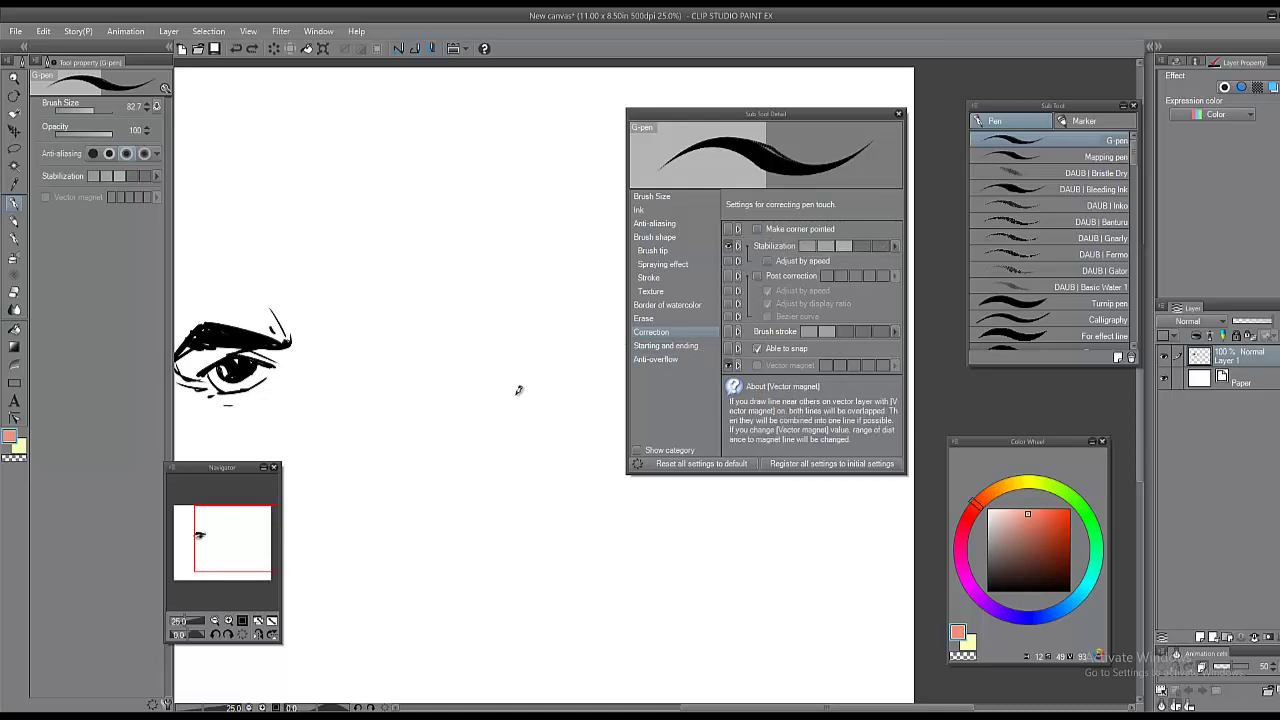
pyautogui.moveTo(418, 392)
pyautogui.mouseDown()
pyautogui.moveTo(560, 263)
pyautogui.moveTo(434, 424)
pyautogui.mouseUp()
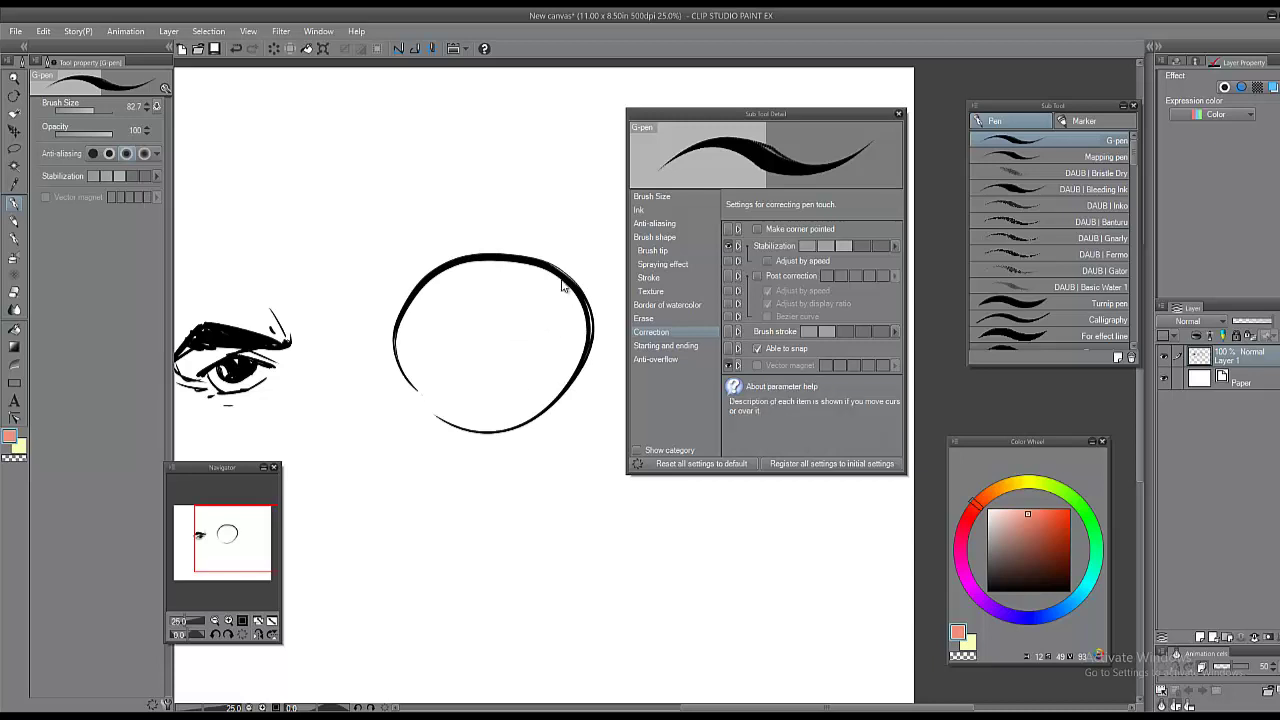
pyautogui.hotkey('ctrl', 'z')
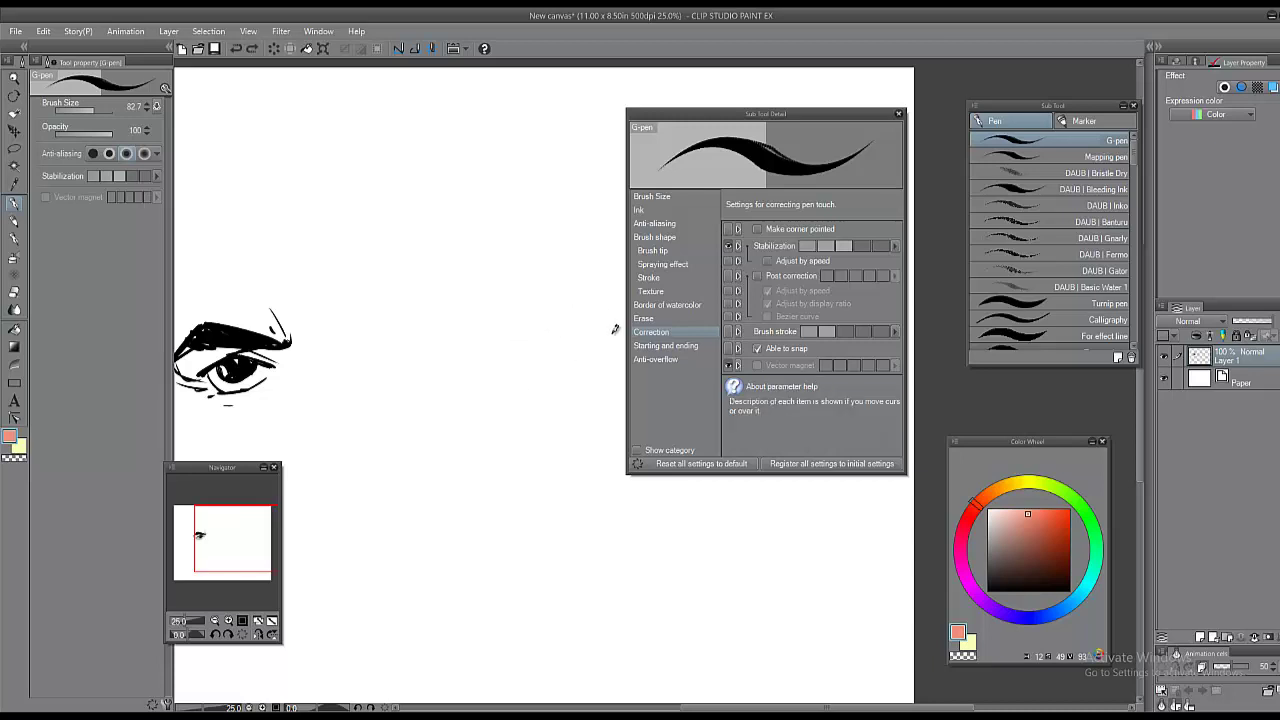
# Step: Enable Post correction for the G-pen at its highest level, draw a curved trial stroke and undo it
pyautogui.click(684, 278)
pyautogui.click(663, 331)
pyautogui.click(767, 277)
pyautogui.click(886, 275)
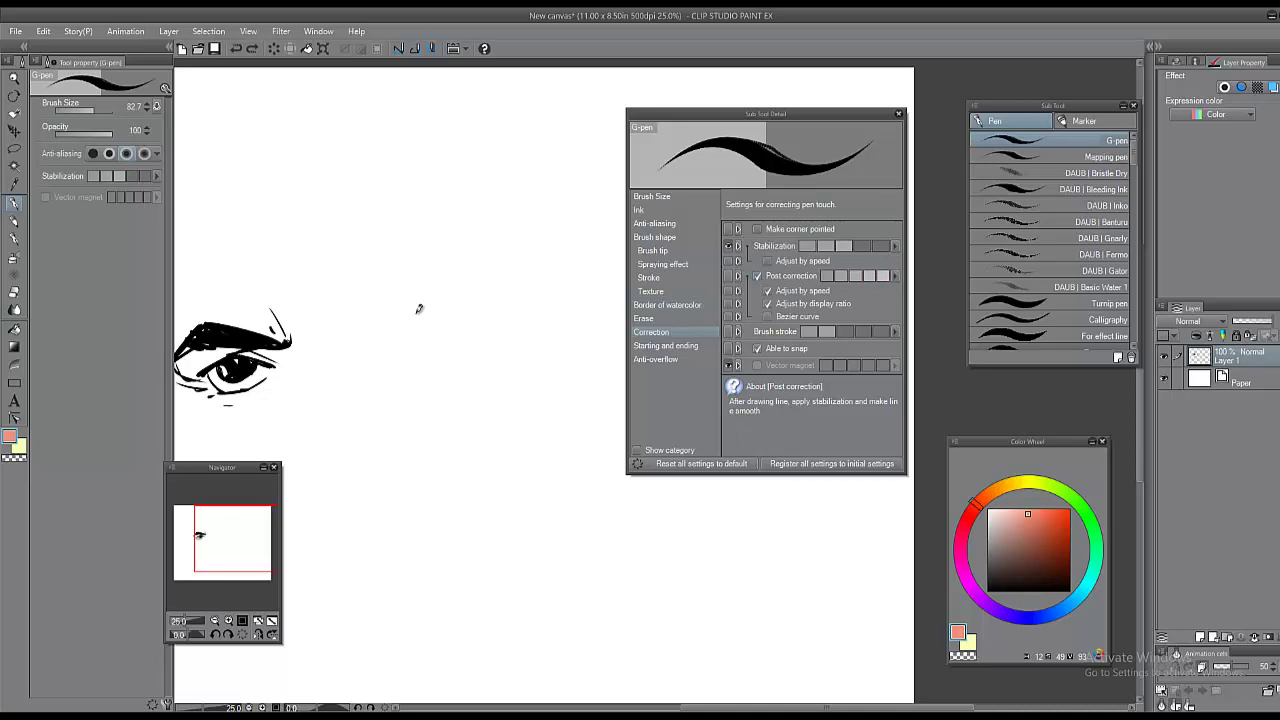
pyautogui.moveTo(350, 306); pyautogui.dragTo(460, 437)
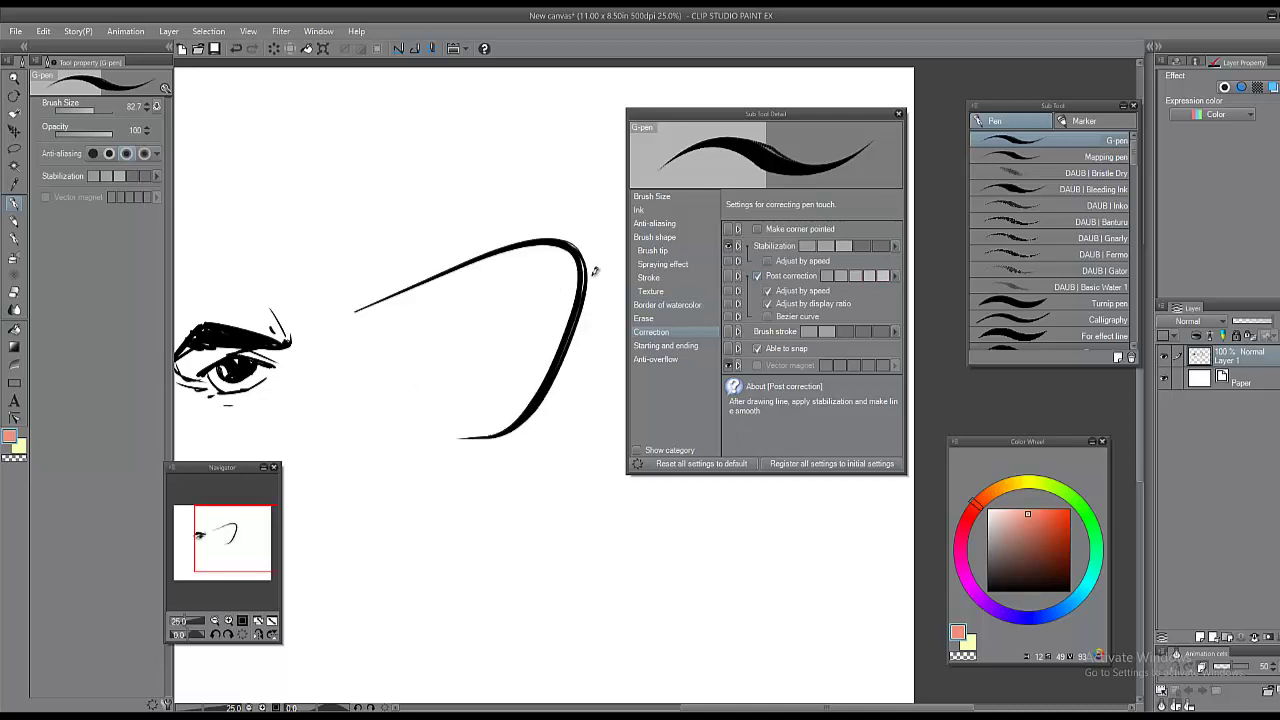
pyautogui.hotkey('ctrl', 'z')
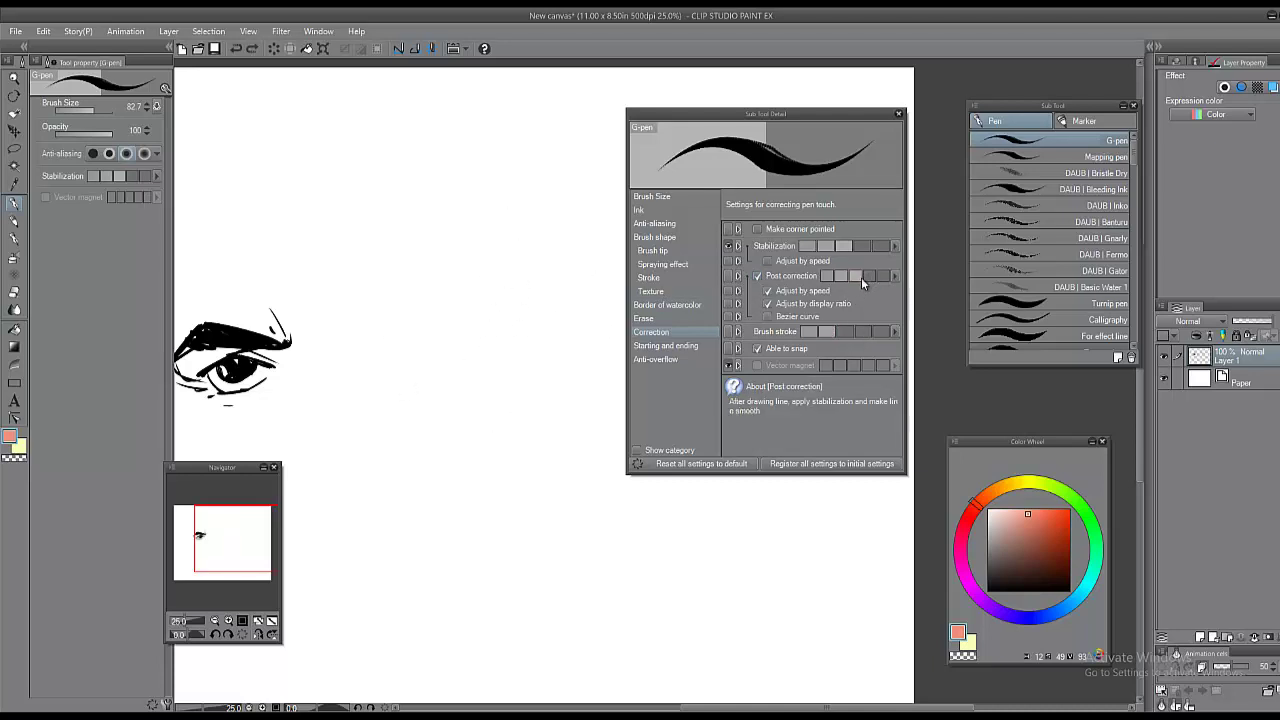
# Step: Lower Post correction to its third level, draw four rounded trial curves and undo each one
pyautogui.moveTo(362, 250)
pyautogui.mouseDown()
pyautogui.moveTo(514, 205)
pyautogui.moveTo(395, 356)
pyautogui.mouseUp()
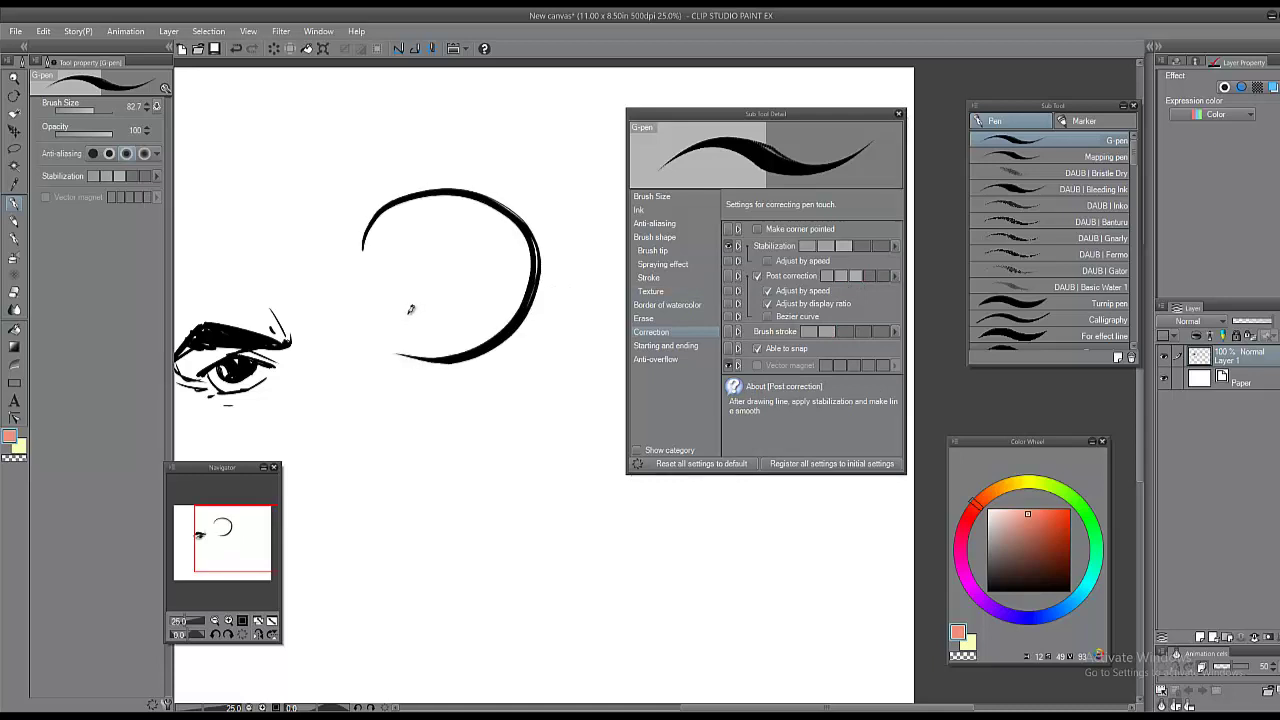
pyautogui.hotkey('ctrl', 'z')
pyautogui.moveTo(366, 250)
pyautogui.mouseDown()
pyautogui.moveTo(497, 334)
pyautogui.moveTo(370, 268)
pyautogui.mouseUp()
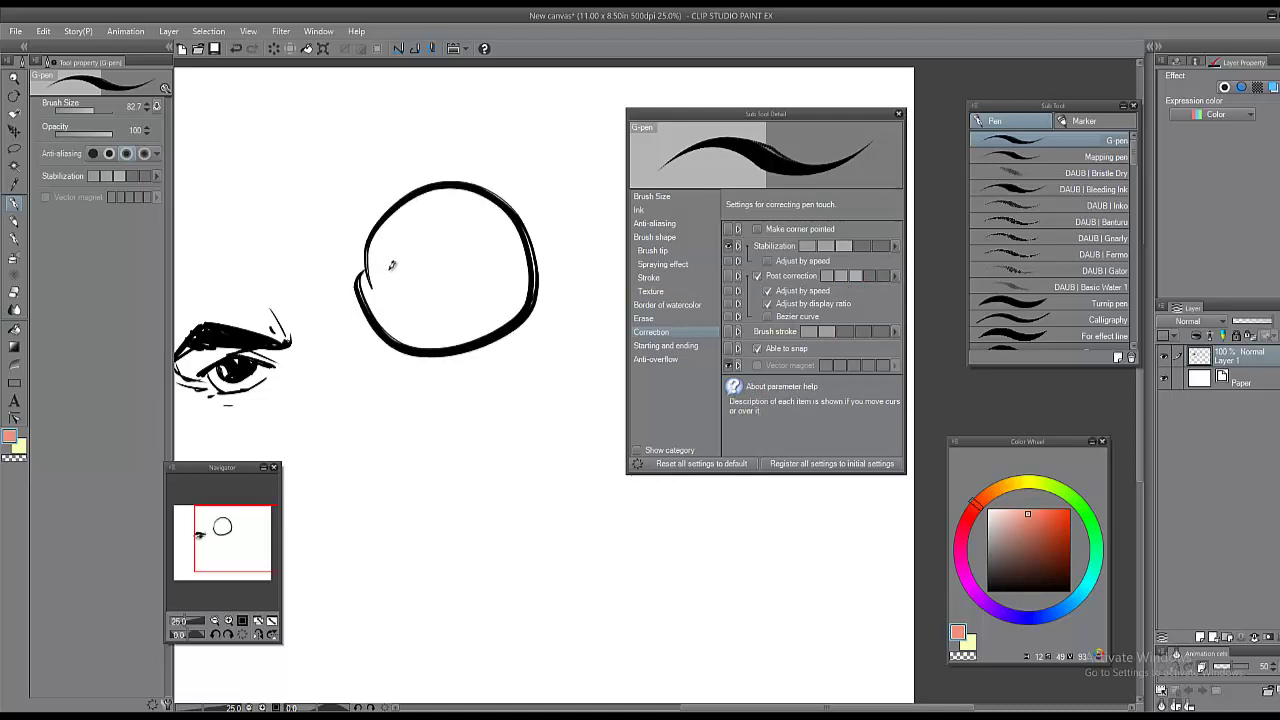
pyautogui.hotkey('ctrl', 'z')
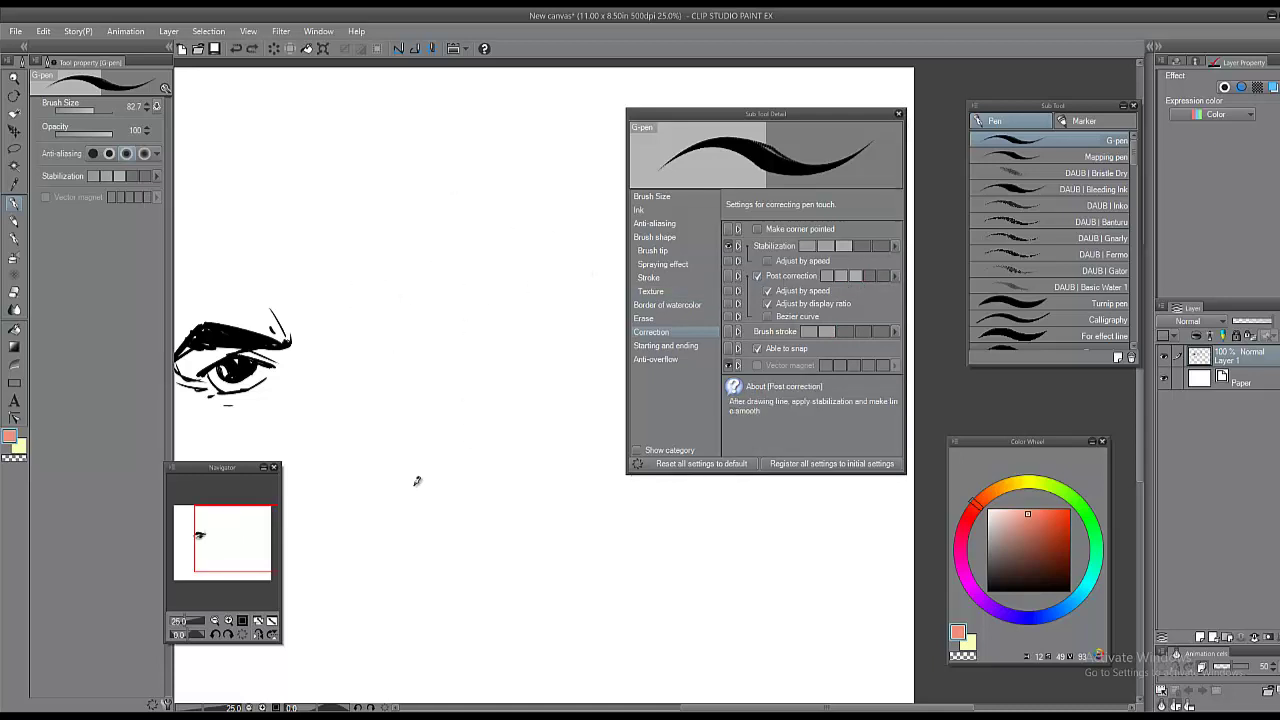
pyautogui.moveTo(417, 480); pyautogui.dragTo(572, 350)
pyautogui.hotkey('ctrl', 'z')
pyautogui.moveTo(371, 470)
pyautogui.mouseDown()
pyautogui.moveTo(520, 229)
pyautogui.moveTo(565, 345)
pyautogui.mouseUp()
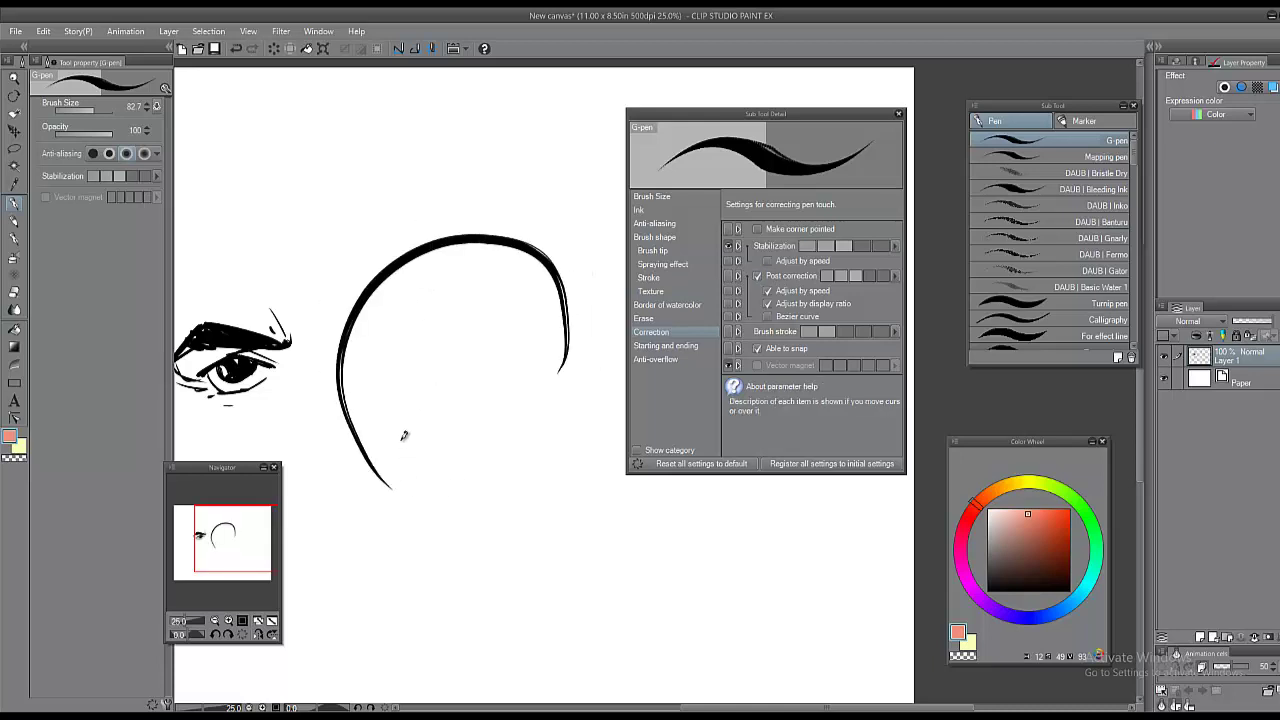
pyautogui.hotkey('ctrl', 'z')
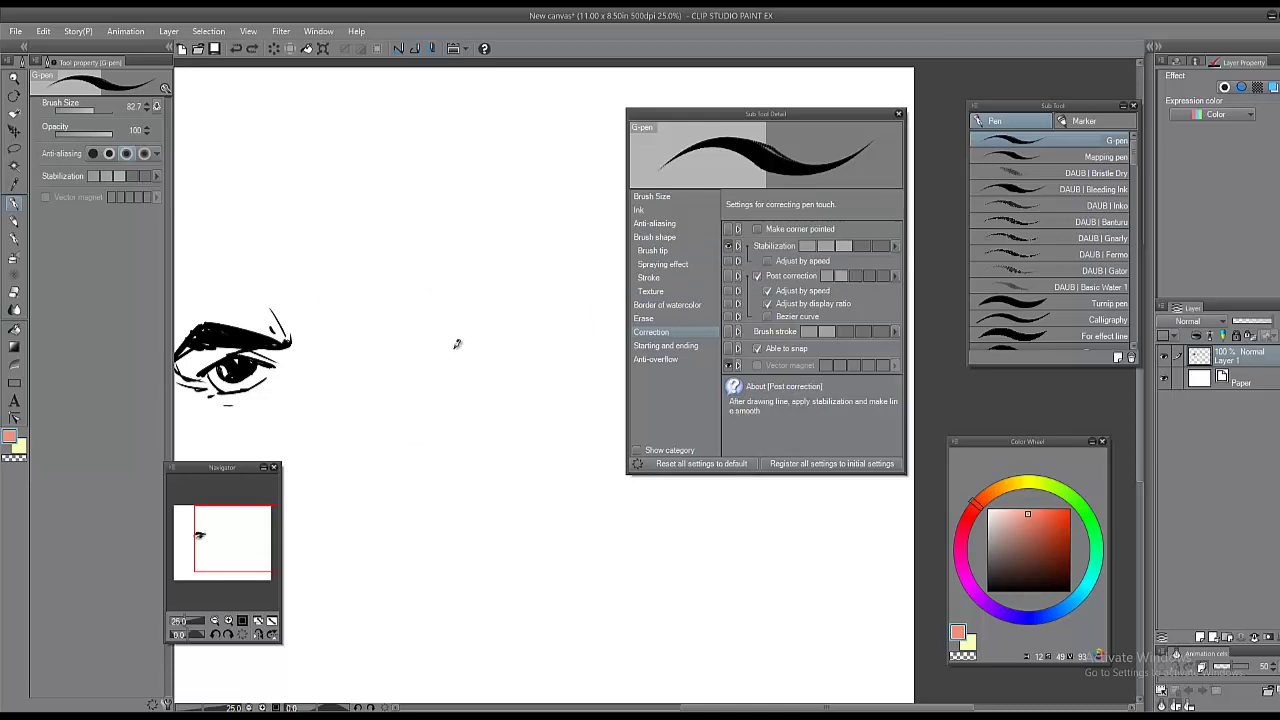
# Step: Set Post correction to its second level, draw four more trial strokes beside the eye and undo each one
pyautogui.moveTo(383, 380)
pyautogui.mouseDown()
pyautogui.moveTo(580, 229)
pyautogui.moveTo(378, 240)
pyautogui.mouseUp()
pyautogui.hotkey('ctrl', 'z')
pyautogui.moveTo(345, 390)
pyautogui.mouseDown()
pyautogui.moveTo(437, 471)
pyautogui.moveTo(400, 457)
pyautogui.mouseUp()
pyautogui.hotkey('ctrl', 'z')
pyautogui.moveTo(380, 294); pyautogui.dragTo(540, 328)
pyautogui.hotkey('ctrl', 'z')
pyautogui.click(840, 274)
pyautogui.moveTo(380, 273)
pyautogui.mouseDown()
pyautogui.moveTo(523, 382)
pyautogui.moveTo(403, 287)
pyautogui.mouseUp()
pyautogui.hotkey('ctrl', 'z')
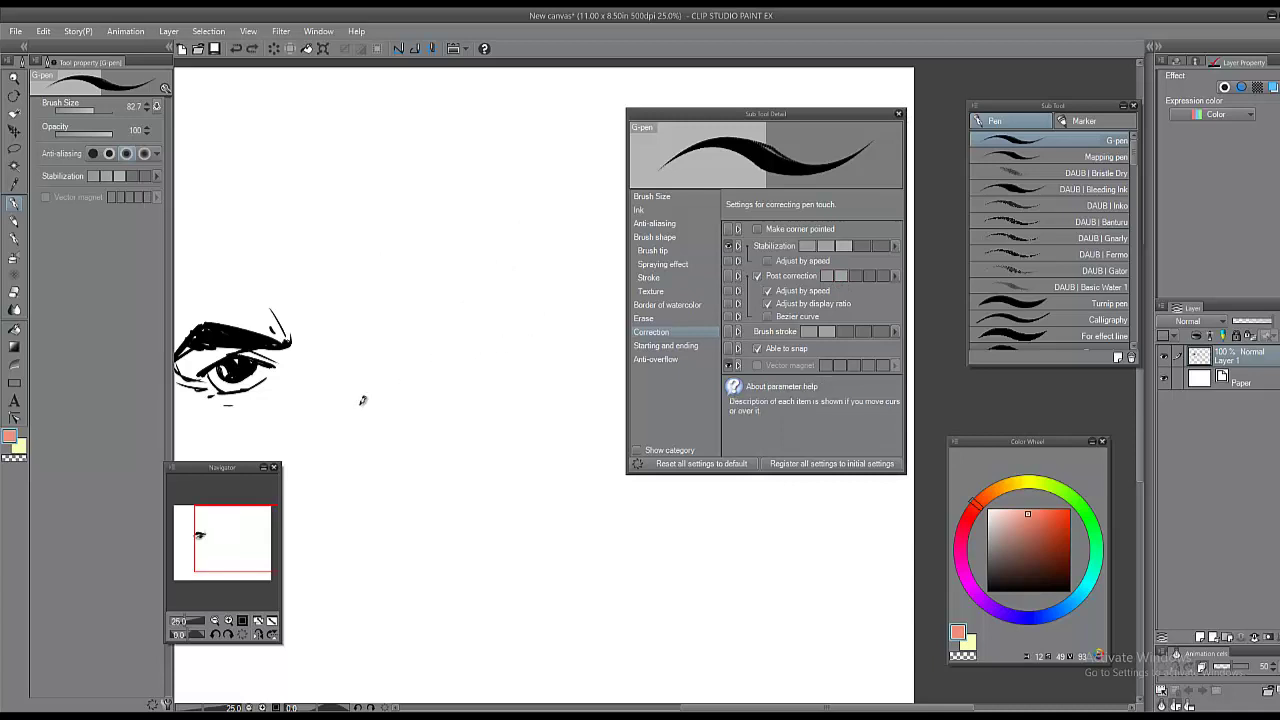
# Step: Open the G-pen's starting and ending settings, draw a long trial stroke beside the eye and undo it
pyautogui.moveTo(355, 375); pyautogui.dragTo(350, 400)
pyautogui.moveTo(480, 365)
pyautogui.mouseDown()
pyautogui.moveTo(531, 391)
pyautogui.moveTo(543, 429)
pyautogui.moveTo(545, 404)
pyautogui.mouseUp()
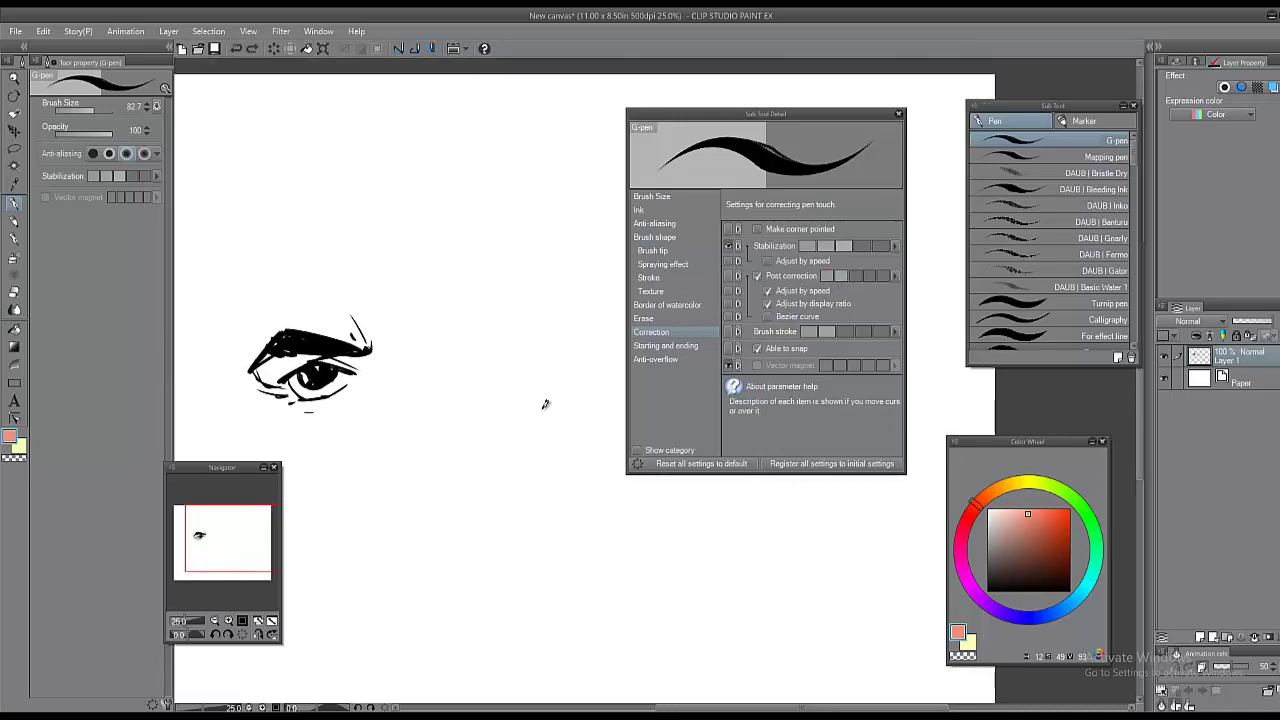
pyautogui.click(682, 344)
pyautogui.moveTo(788, 272); pyautogui.dragTo(821, 293)
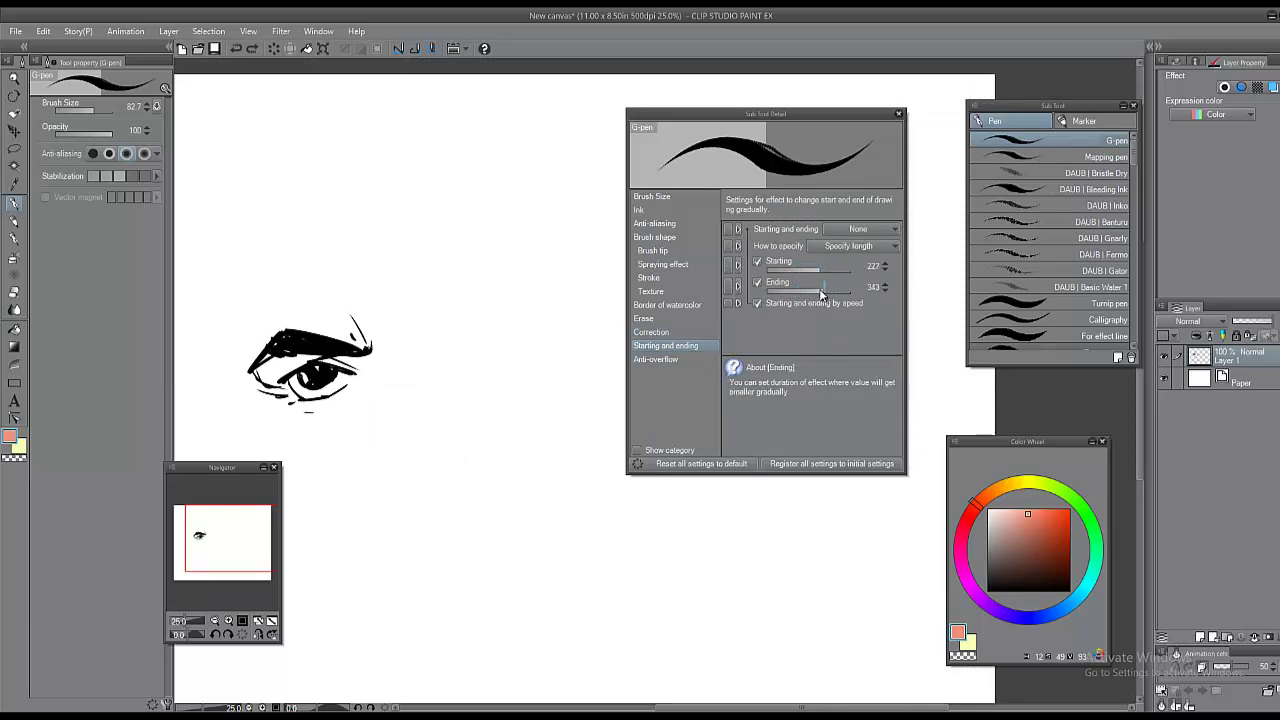
pyautogui.moveTo(471, 243)
pyautogui.mouseDown()
pyautogui.moveTo(450, 284)
pyautogui.moveTo(415, 565)
pyautogui.mouseUp()
pyautogui.hotkey('ctrl', 'z')
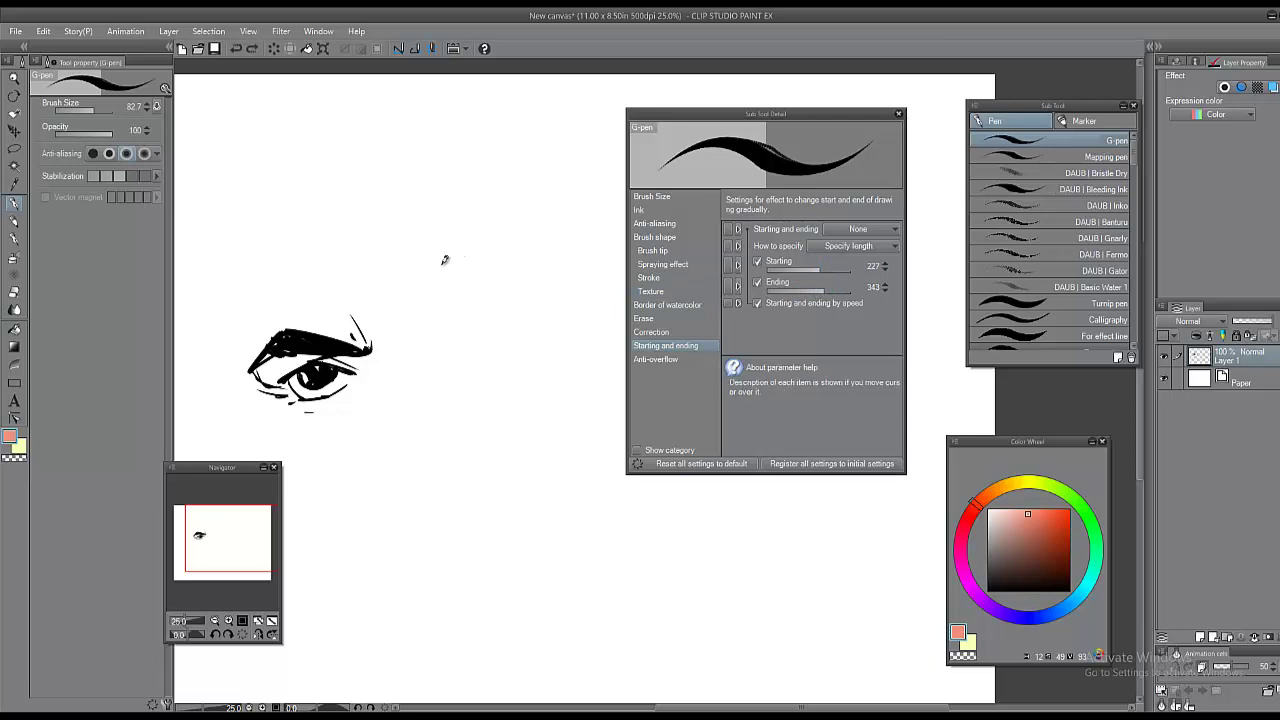
# Step: Draw a slanted outline shape above the eye with the G-pen, erasing its far corner and redrawing that end as a point
pyautogui.moveTo(328, 200)
pyautogui.mouseDown()
pyautogui.moveTo(526, 149)
pyautogui.moveTo(540, 208)
pyautogui.mouseUp()
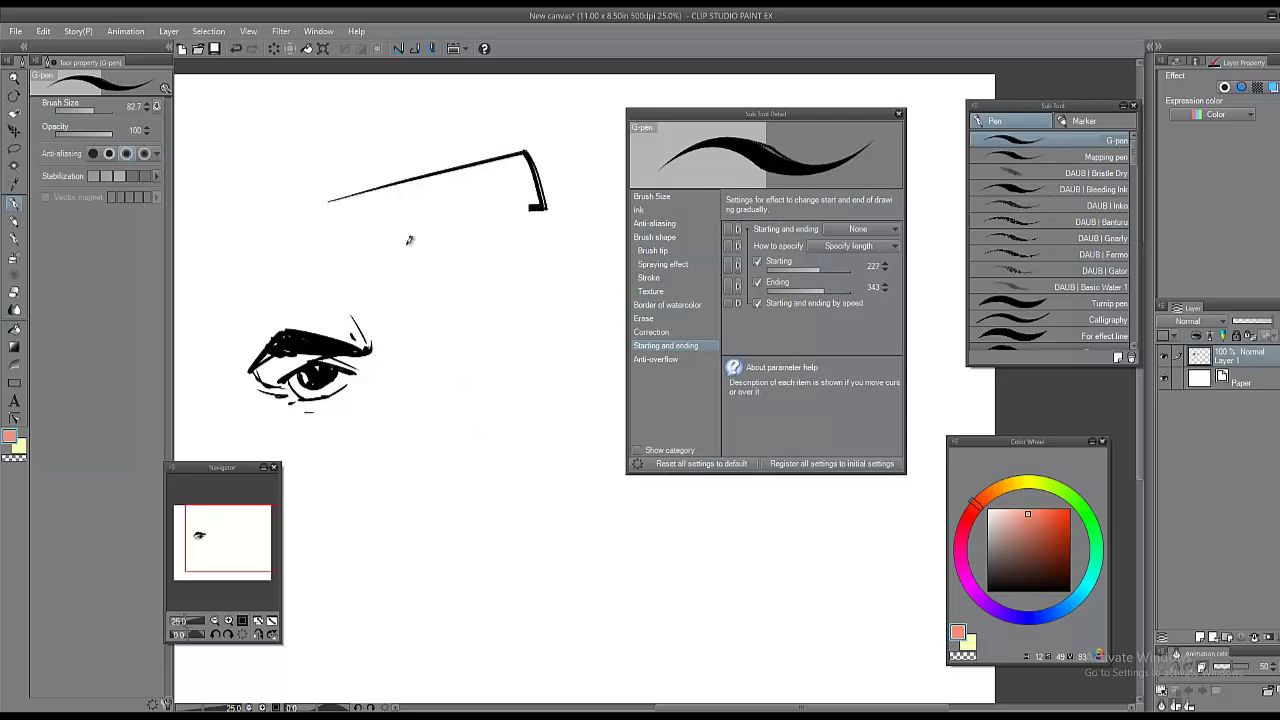
pyautogui.moveTo(410, 240)
pyautogui.mouseDown()
pyautogui.moveTo(349, 213)
pyautogui.moveTo(337, 188)
pyautogui.moveTo(352, 197)
pyautogui.moveTo(311, 220)
pyautogui.moveTo(367, 198)
pyautogui.moveTo(372, 232)
pyautogui.moveTo(419, 263)
pyautogui.moveTo(406, 182)
pyautogui.mouseUp()
pyautogui.press('e')
pyautogui.press('p')
pyautogui.moveTo(349, 234); pyautogui.dragTo(398, 189)
pyautogui.moveTo(347, 236)
pyautogui.mouseDown()
pyautogui.moveTo(398, 191)
pyautogui.moveTo(420, 244)
pyautogui.mouseUp()
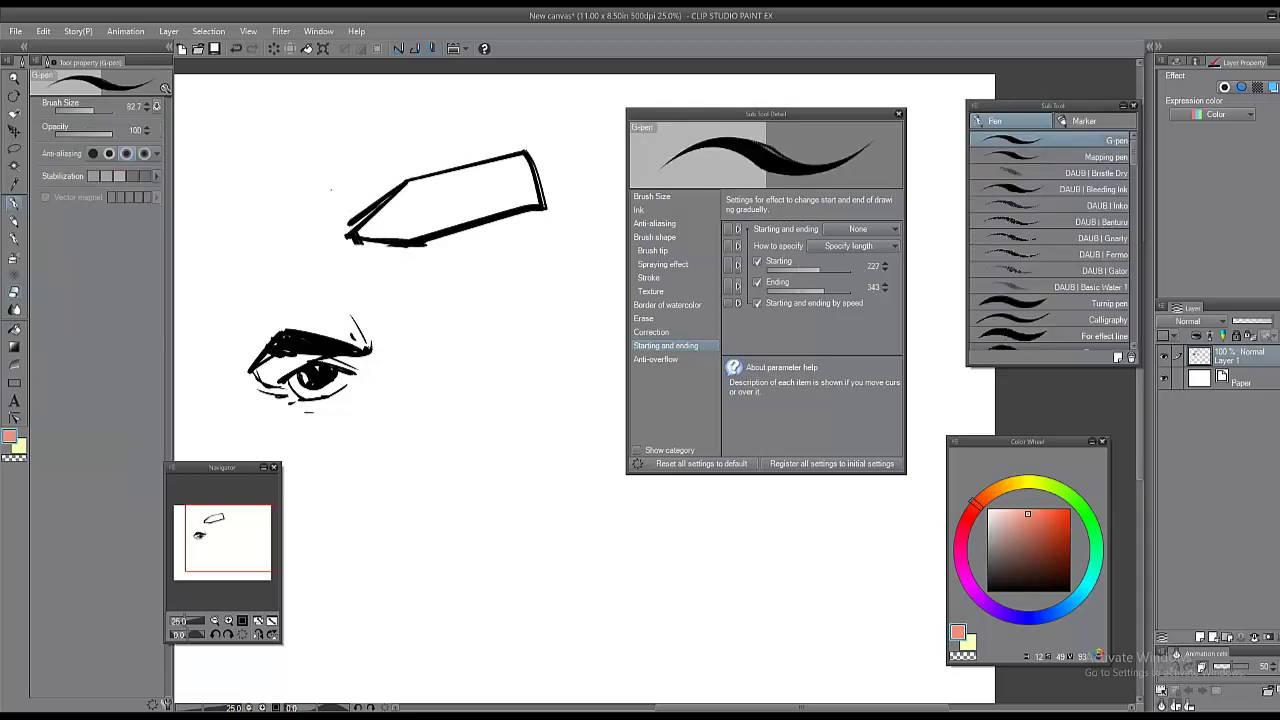
# Step: Erase the blunt end of the shape above the eye and redraw it with angled strokes to form an elongated hexagon
pyautogui.press('e')
pyautogui.moveTo(518, 150); pyautogui.dragTo(535, 155)
pyautogui.moveTo(541, 199); pyautogui.dragTo(529, 205)
pyautogui.press('p')
pyautogui.moveTo(500, 150)
pyautogui.mouseDown()
pyautogui.moveTo(543, 180)
pyautogui.moveTo(498, 228)
pyautogui.mouseUp()
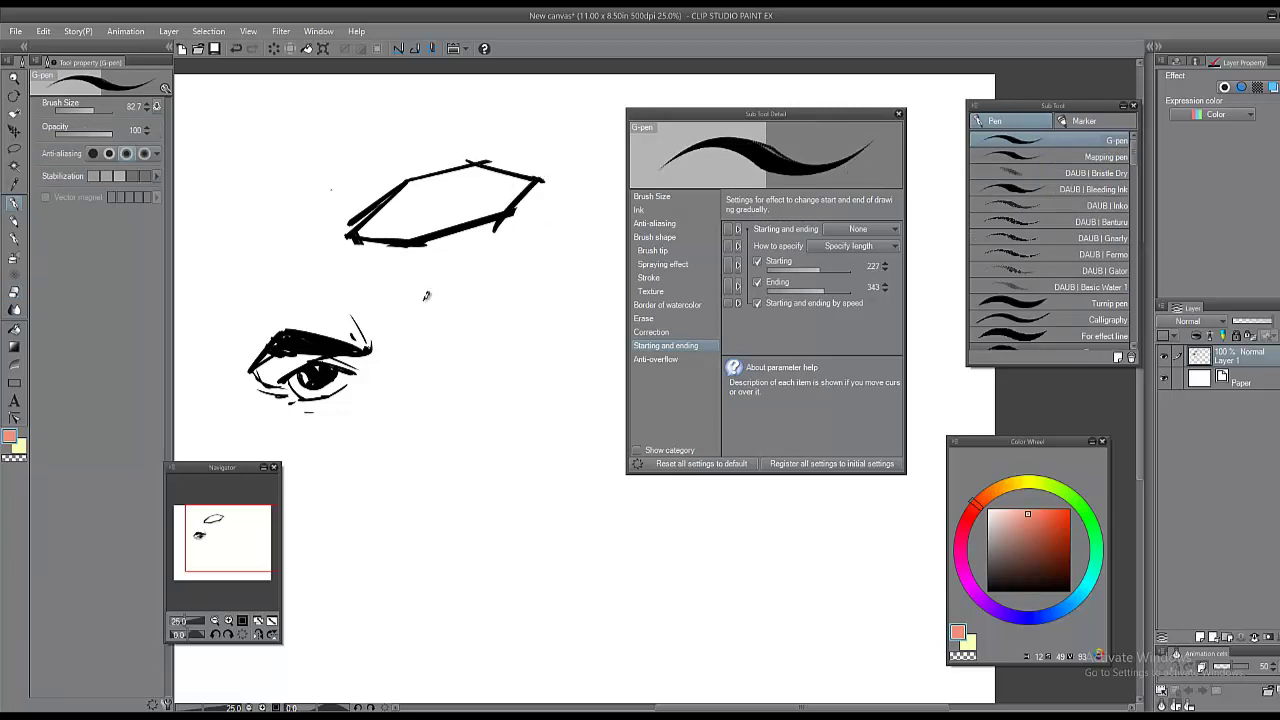
# Step: Draw a second elongated hexagon beside the eye and a slim leaf shape with smooth curved sides below it
pyautogui.moveTo(398, 358)
pyautogui.mouseDown()
pyautogui.moveTo(382, 402)
pyautogui.moveTo(428, 408)
pyautogui.moveTo(535, 316)
pyautogui.mouseUp()
pyautogui.moveTo(535, 316)
pyautogui.mouseDown()
pyautogui.moveTo(568, 338)
pyautogui.moveTo(428, 408)
pyautogui.mouseUp()
pyautogui.moveTo(578, 325); pyautogui.dragTo(560, 364)
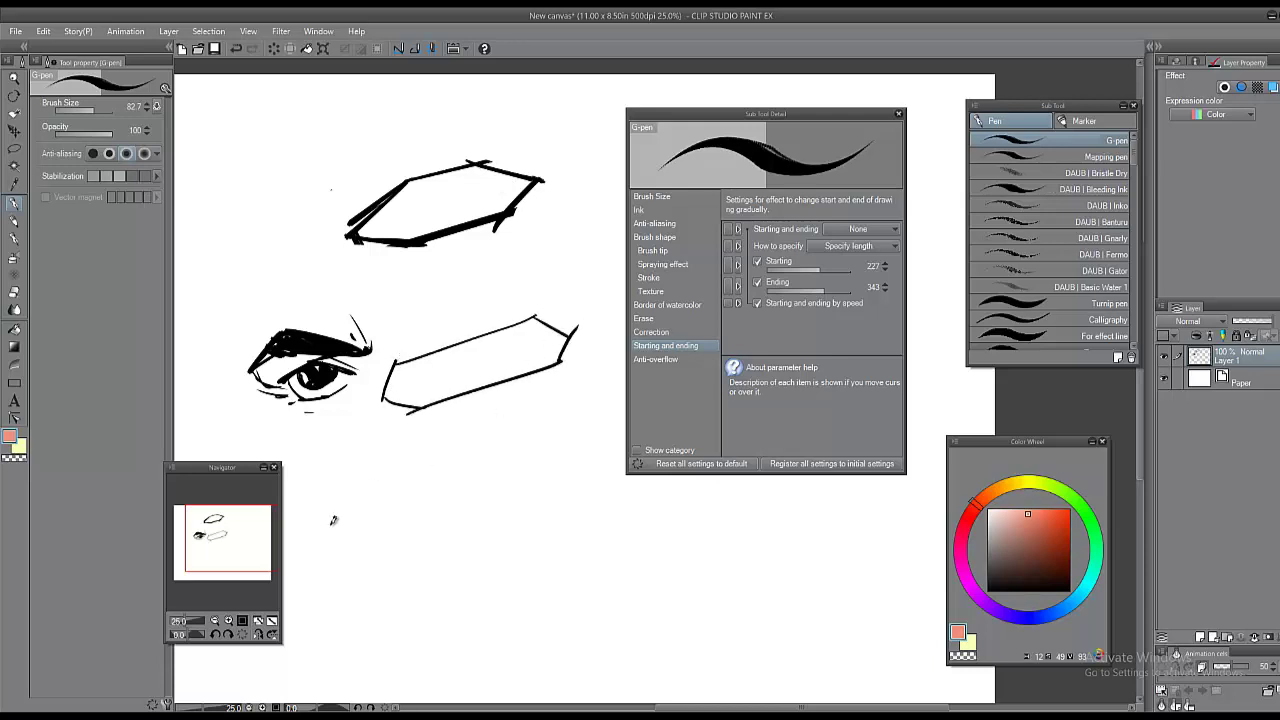
pyautogui.moveTo(334, 520); pyautogui.dragTo(565, 434)
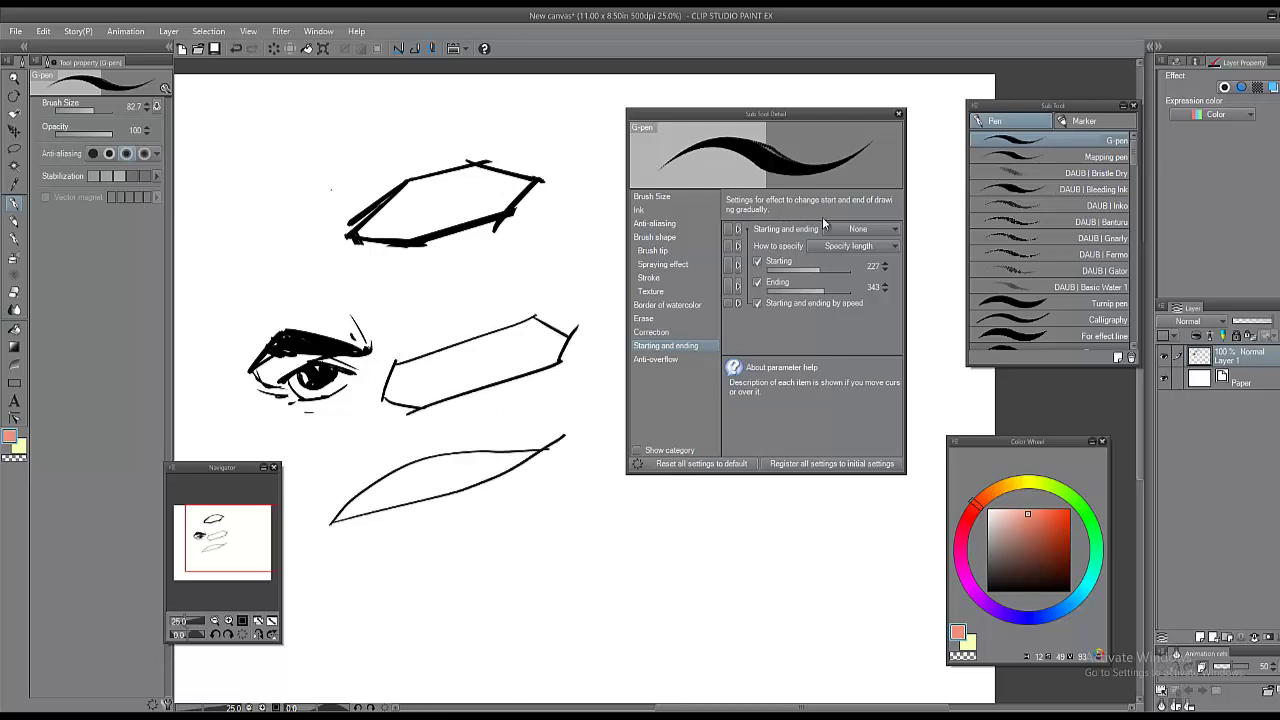
# Step: Close the G-pen's detailed settings, draw a curved trial stroke on the empty canvas and undo it
pyautogui.click(899, 115)
pyautogui.moveTo(681, 239)
pyautogui.mouseDown()
pyautogui.moveTo(617, 394)
pyautogui.moveTo(591, 403)
pyautogui.mouseUp()
pyautogui.hotkey('ctrl', 'z')
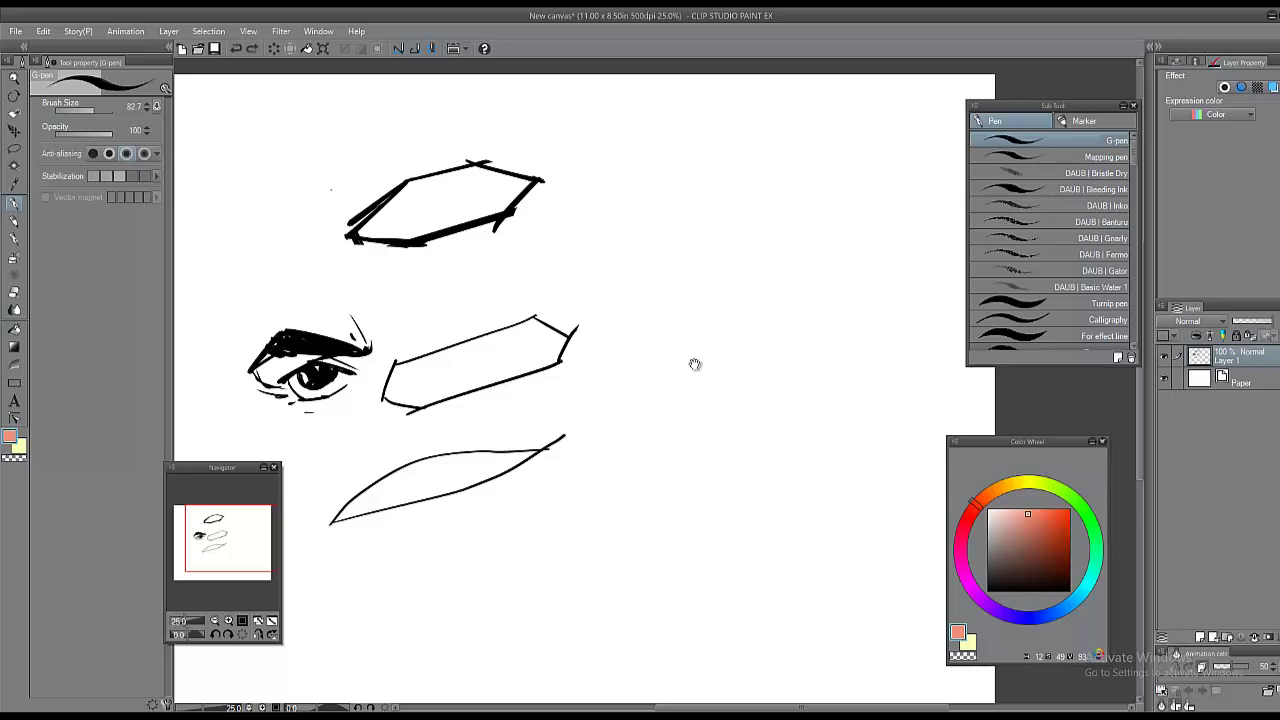
# Step: Draw several long sweeping curves with the G-pen on the empty canvas area beside the hexagons
pyautogui.moveTo(694, 363); pyautogui.dragTo(616, 377)
pyautogui.moveTo(638, 478); pyautogui.dragTo(712, 196)
pyautogui.moveTo(643, 428); pyautogui.dragTo(682, 175)
pyautogui.moveTo(683, 405); pyautogui.dragTo(708, 160)
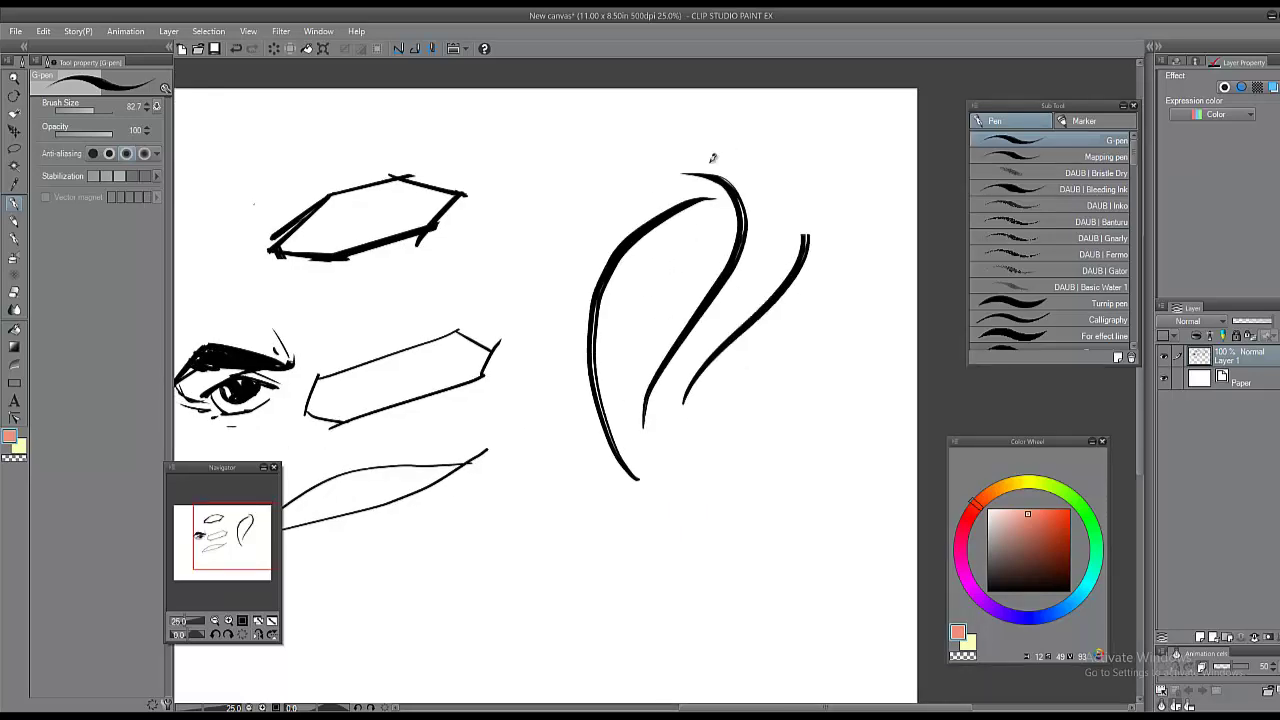
pyautogui.moveTo(750, 332); pyautogui.dragTo(768, 152)
pyautogui.moveTo(689, 398); pyautogui.dragTo(816, 300)
pyautogui.moveTo(511, 409); pyautogui.dragTo(700, 346)
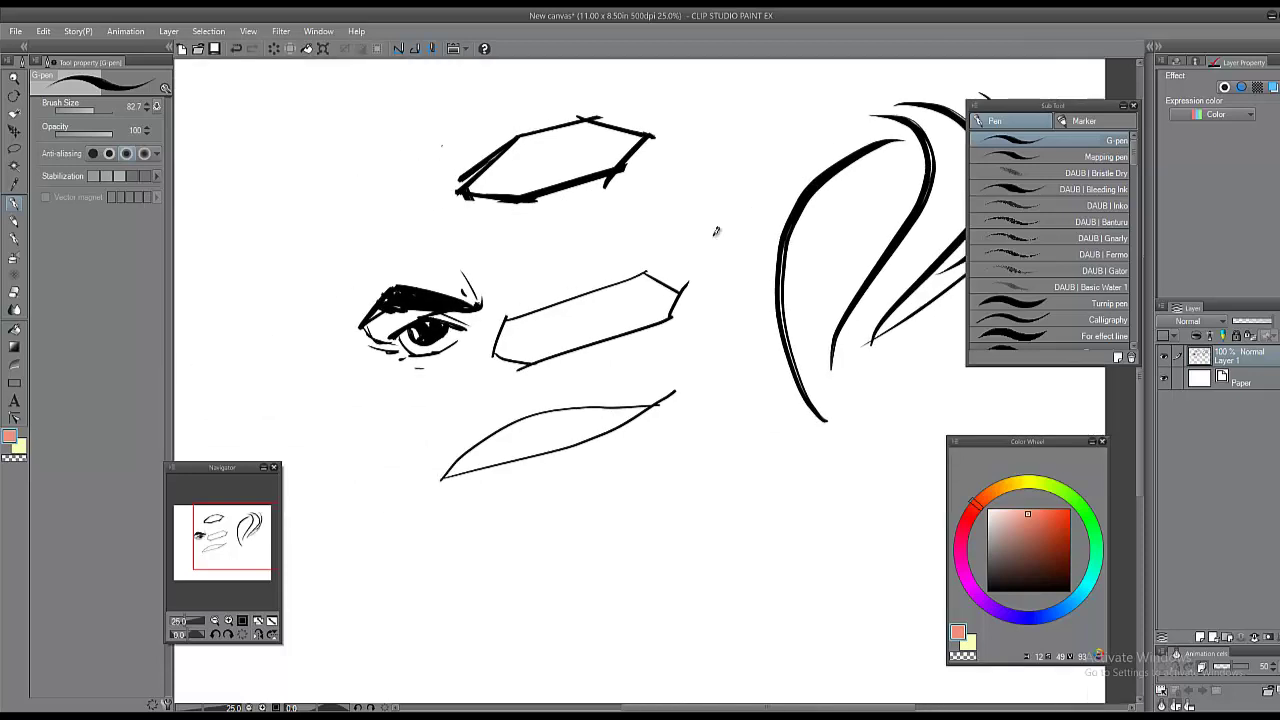
# Step: Clear all the drawings from the layer and hide the palettes to leave an unobstructed blank canvas
pyautogui.press('Delete')
pyautogui.press('Tab')
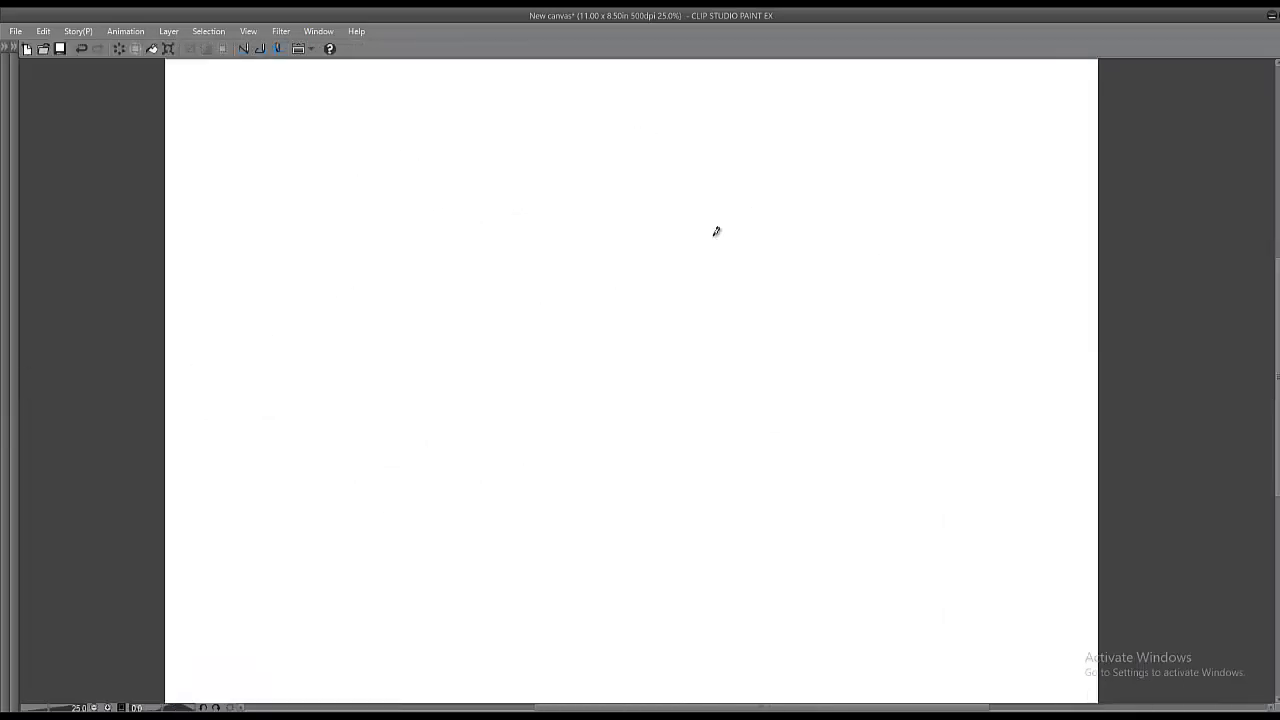
pyautogui.moveTo(515, 276)
pyautogui.mouseDown()
pyautogui.moveTo(511, 303)
pyautogui.moveTo(522, 289)
pyautogui.mouseUp()
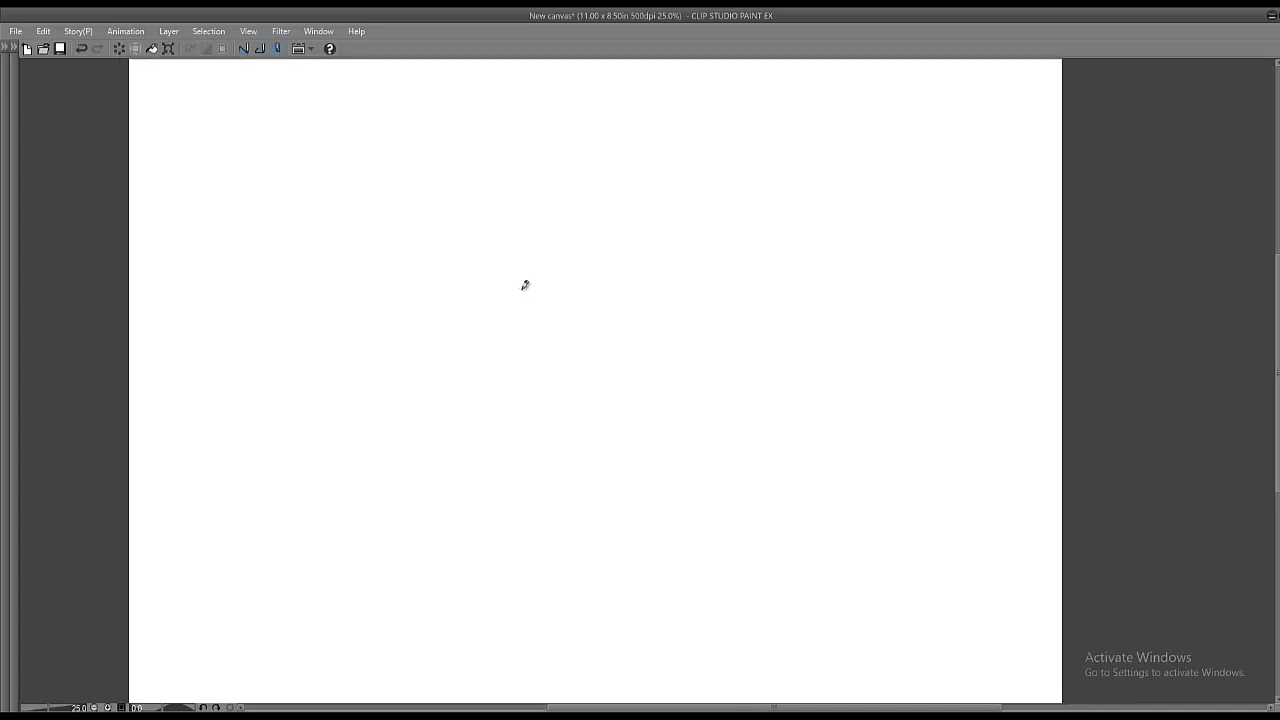